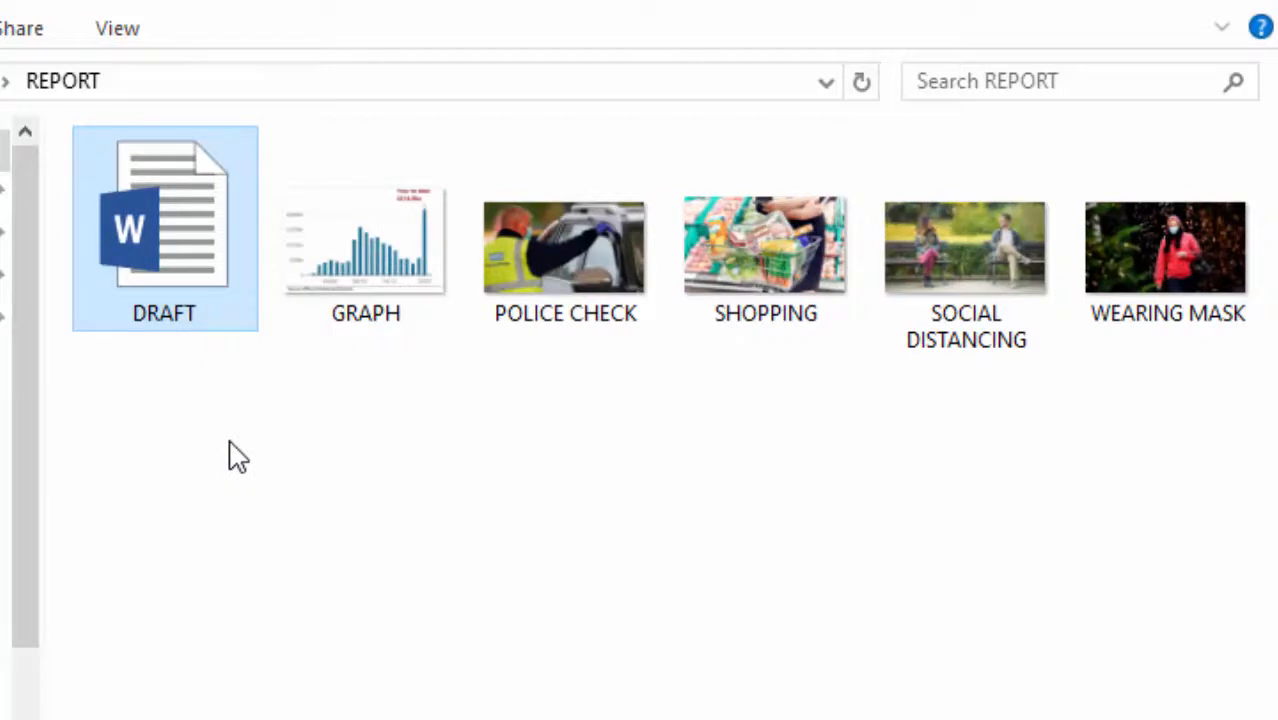
# Look over the image files in the REPORT folder and open the DRAFT document.
pyautogui.click(370, 240)
pyautogui.click(565, 247)
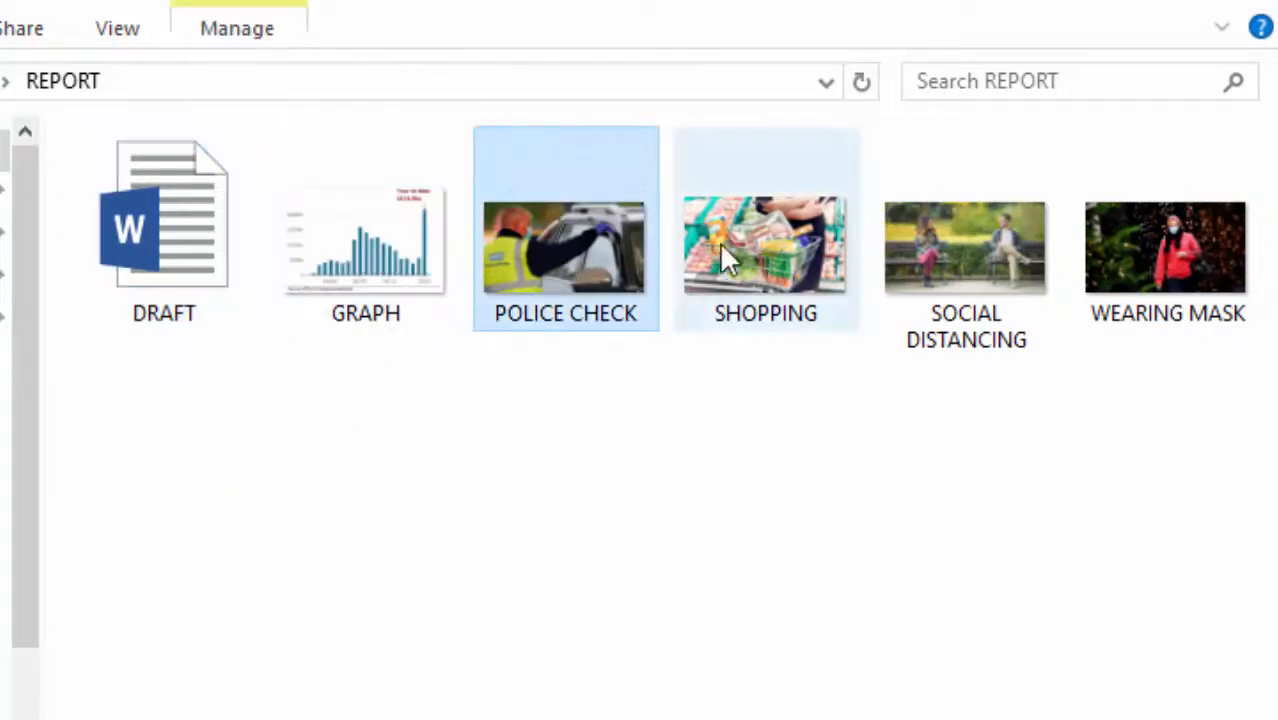
pyautogui.click(780, 248)
pyautogui.click(965, 250)
pyautogui.click(1158, 250)
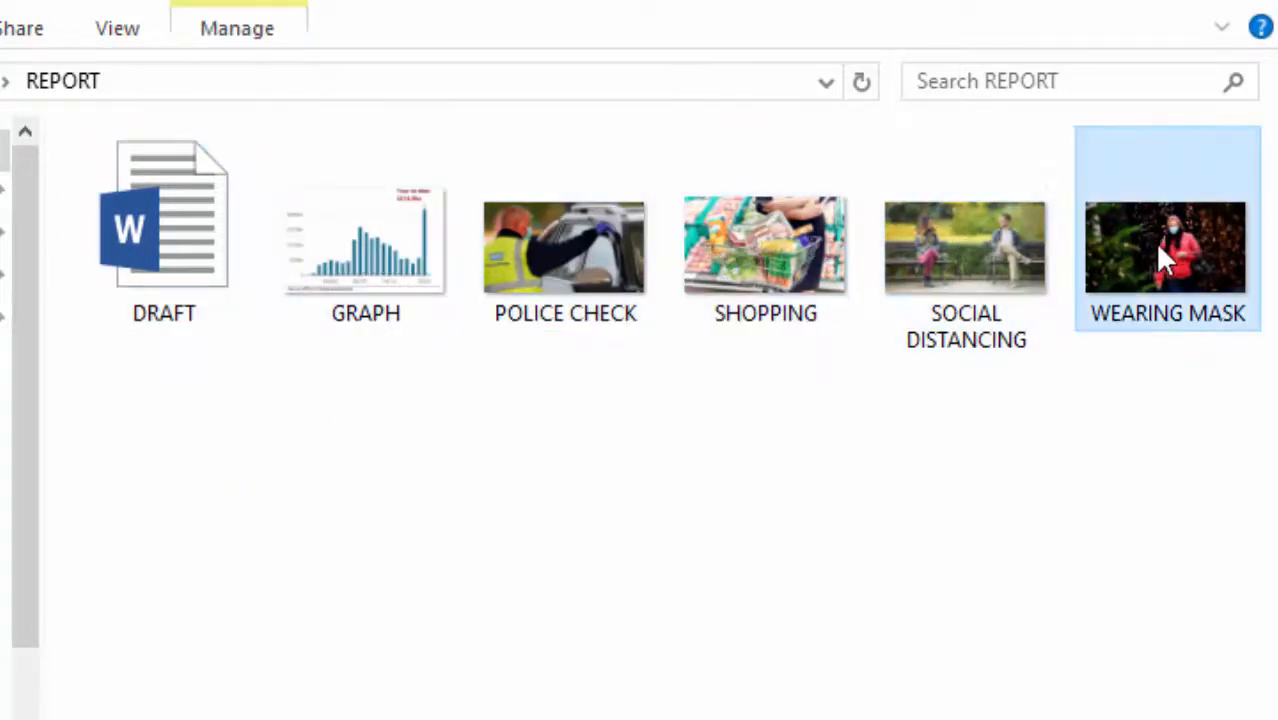
pyautogui.click(950, 256)
pyautogui.click(405, 278)
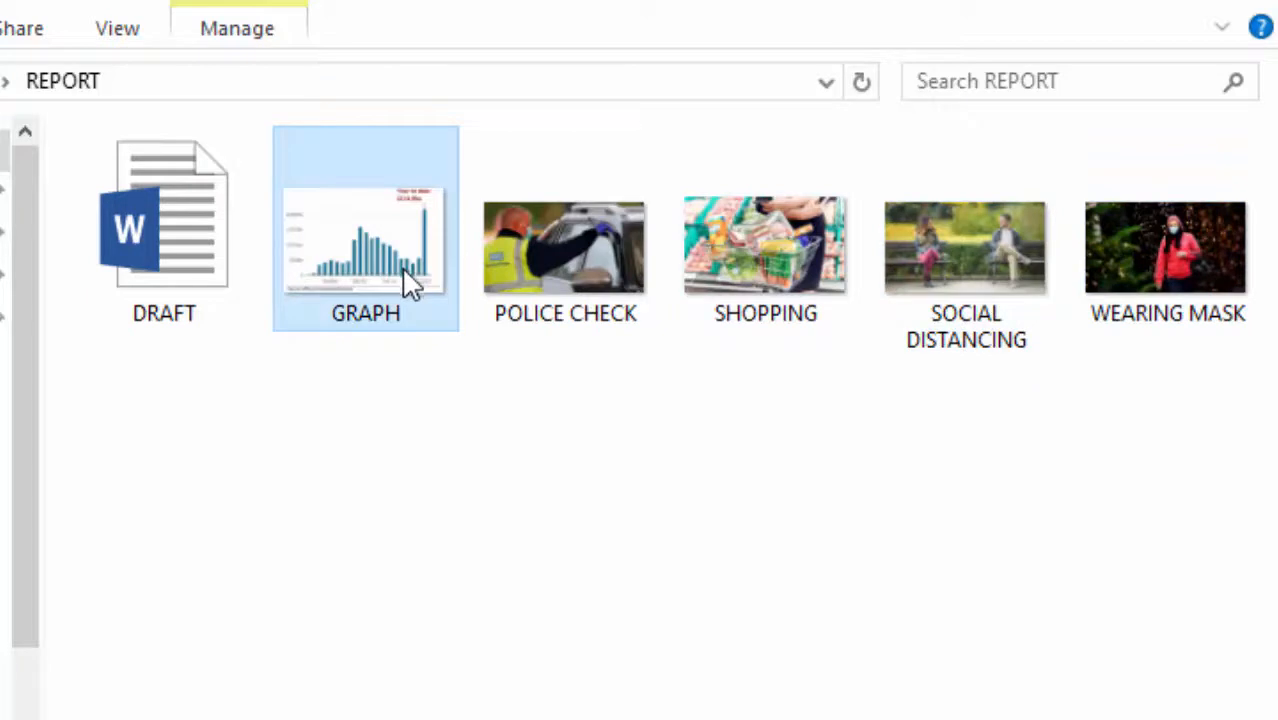
pyautogui.doubleClick(188, 243)
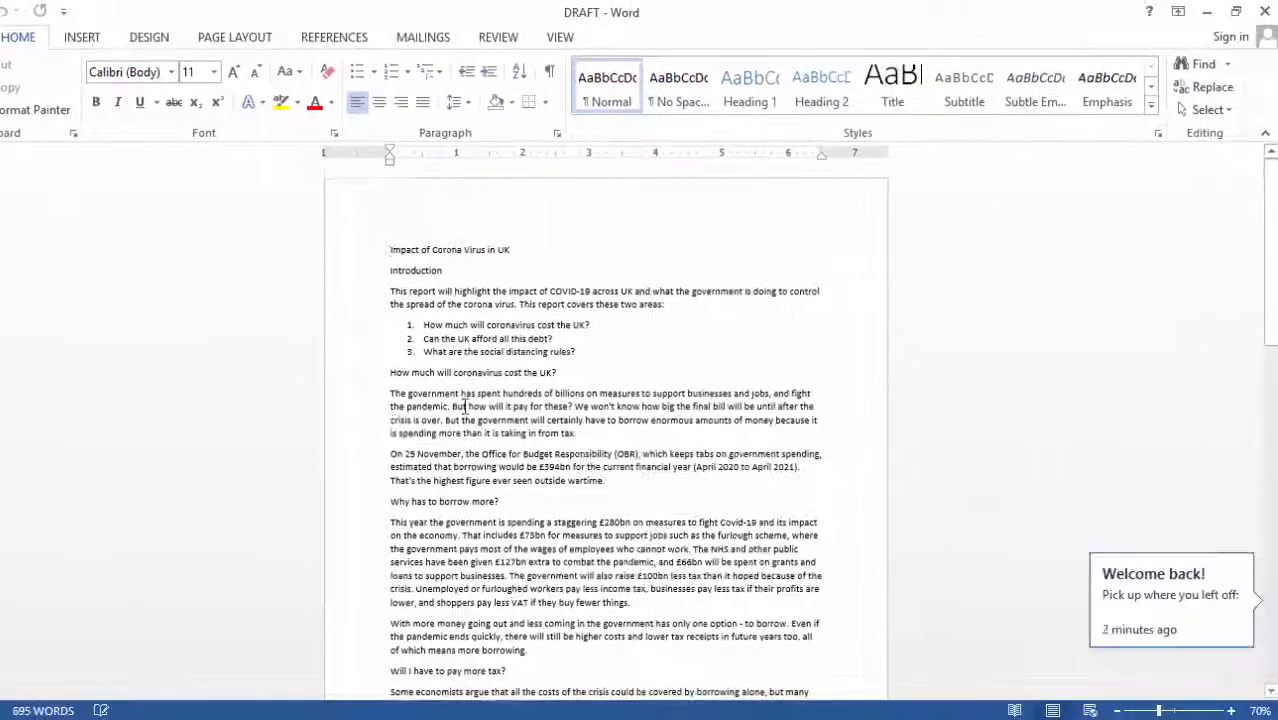
# Read through the draft report's text, from the title and introduction to the social distancing rules section.
pyautogui.scroll(-10, 464, 406)
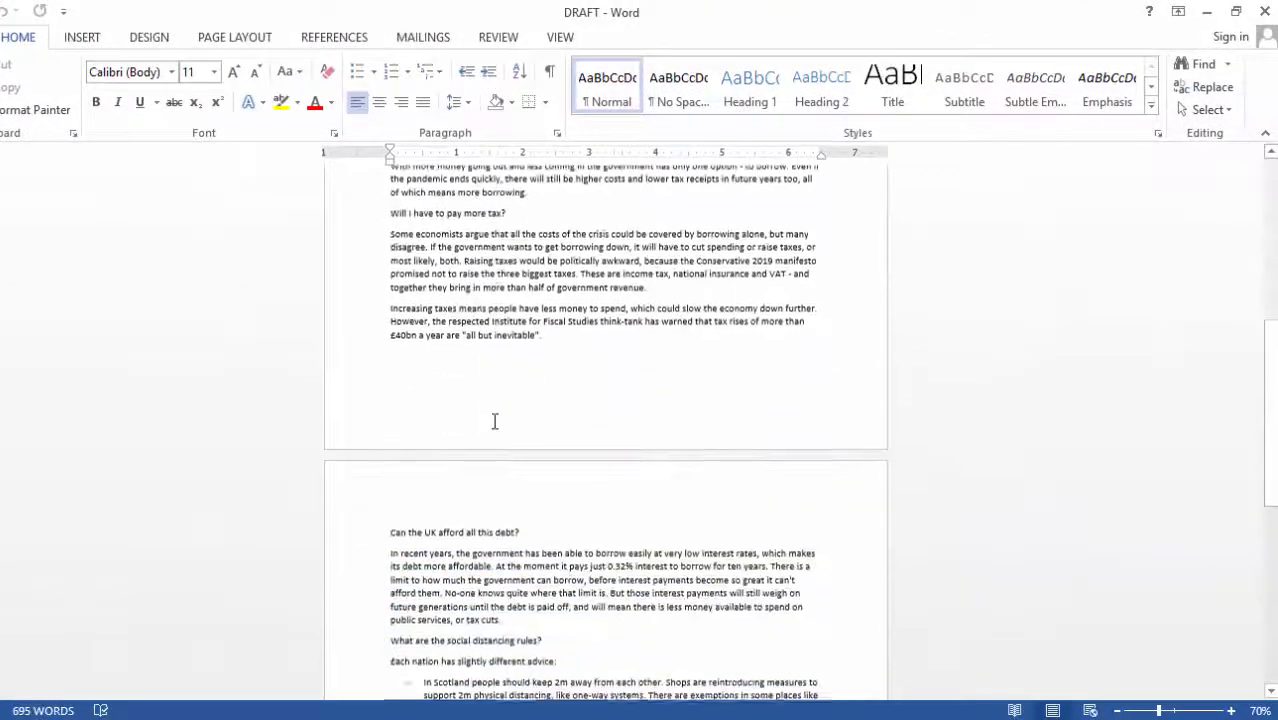
pyautogui.scroll(-8, 494, 421)
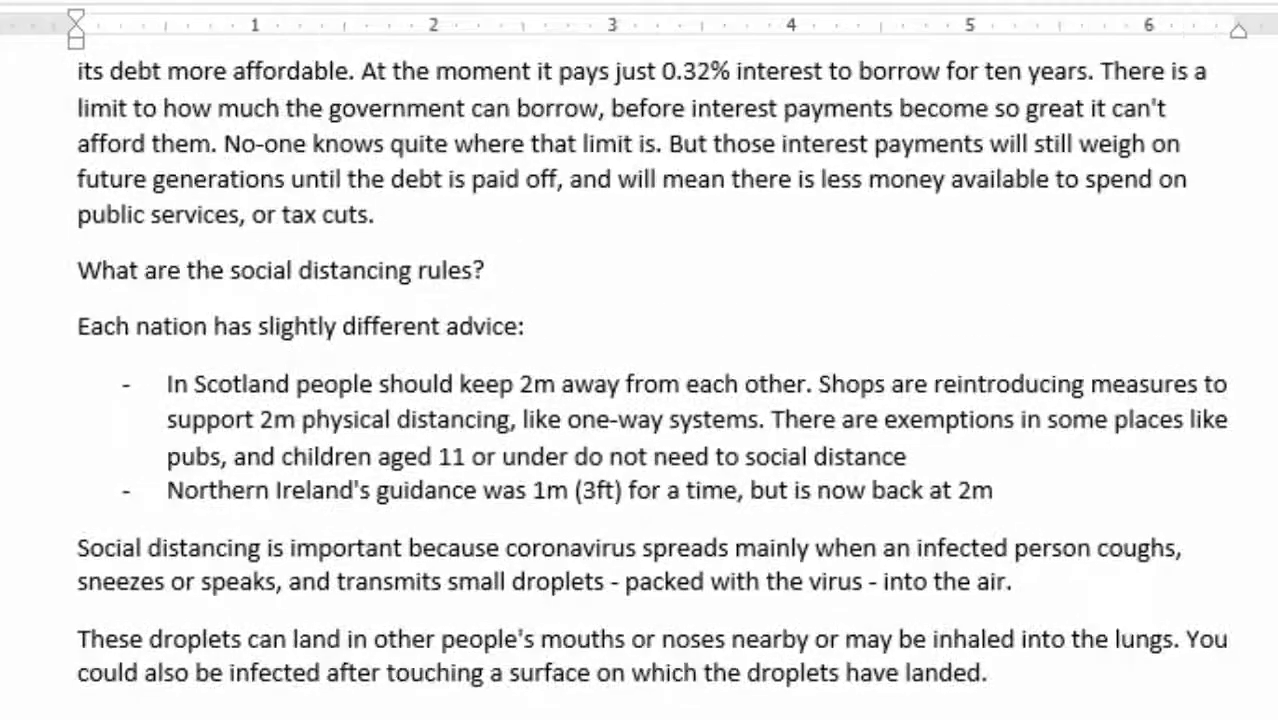
pyautogui.scroll(6, 545, 462)
pyautogui.scroll(15, 532, 513)
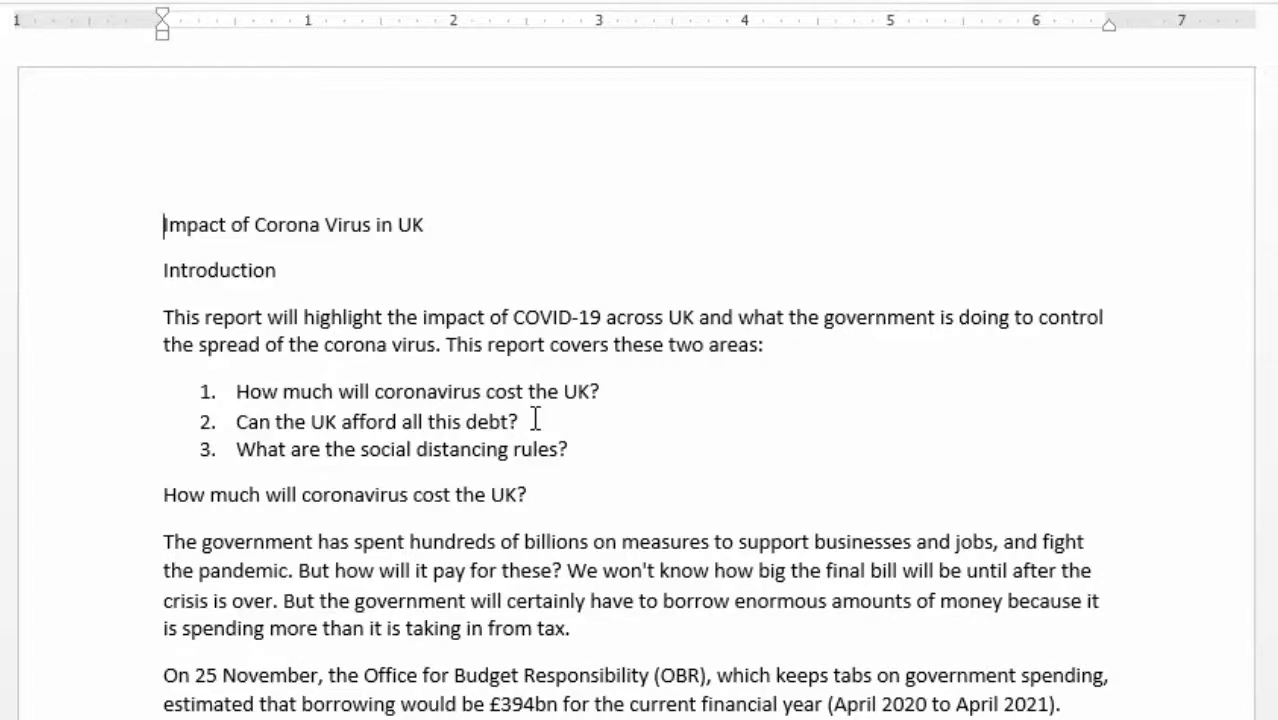
pyautogui.scroll(-15, 502, 385)
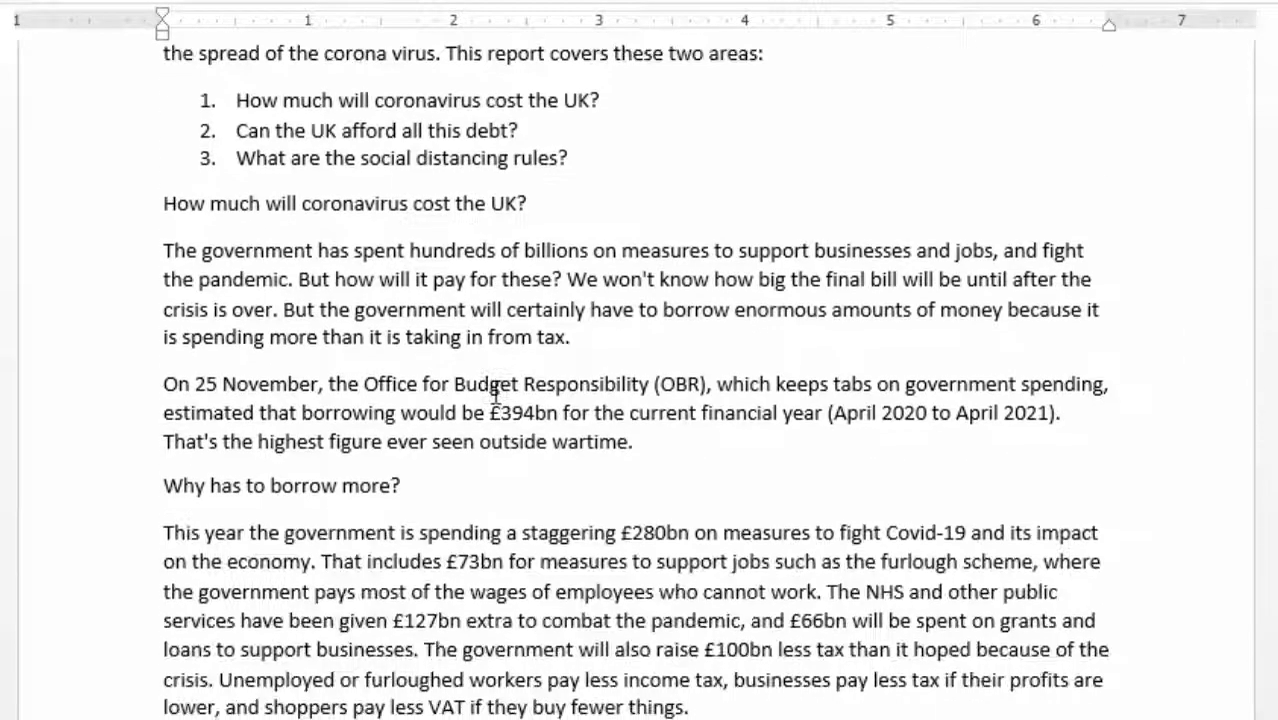
pyautogui.scroll(-10, 495, 395)
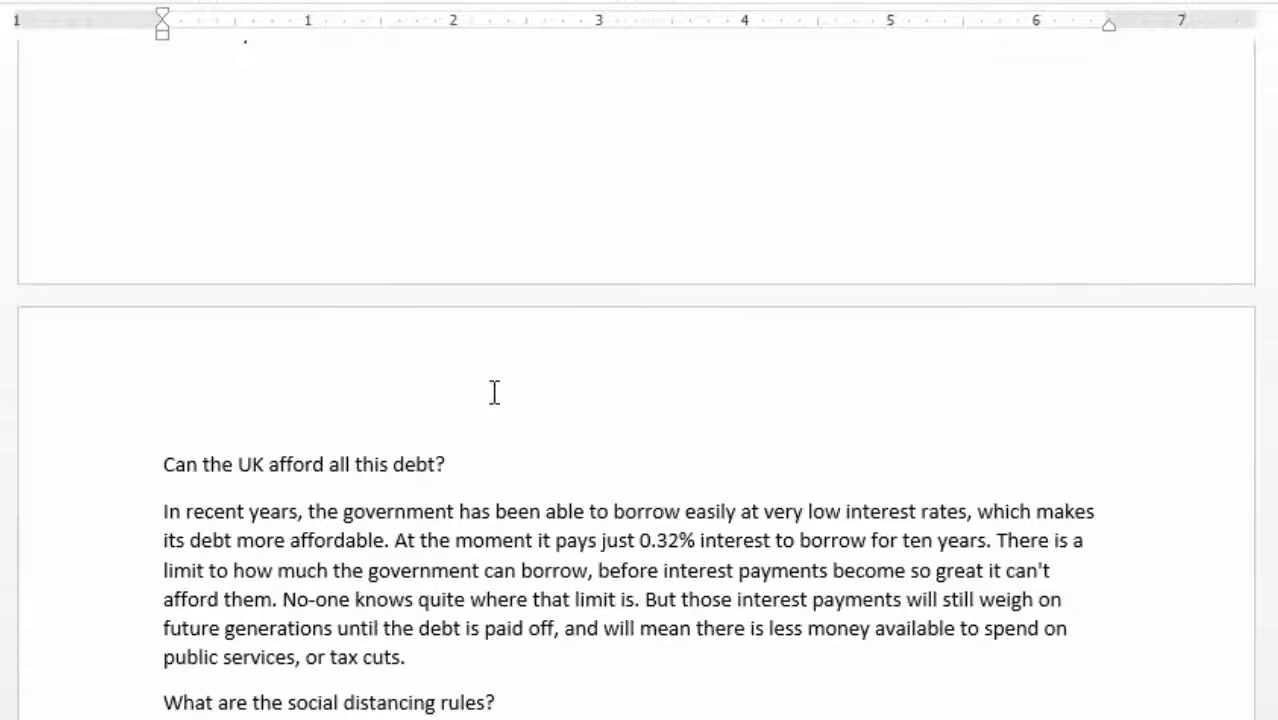
pyautogui.scroll(10, 495, 395)
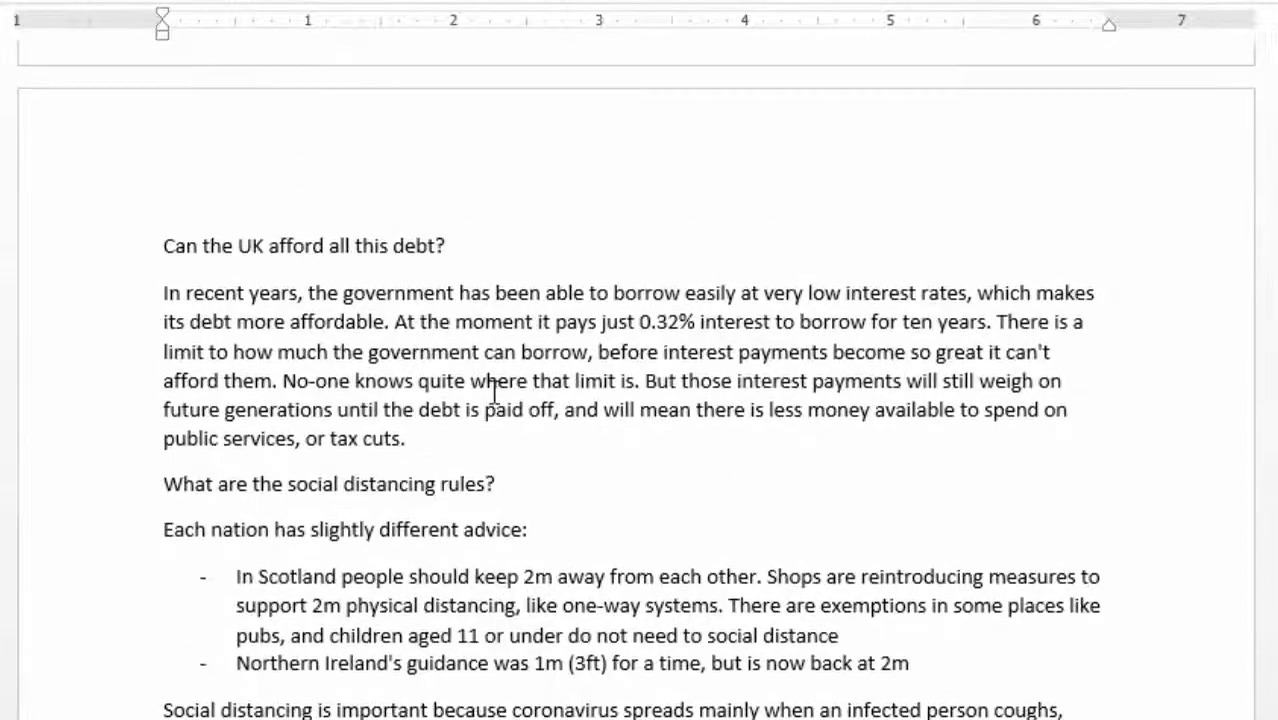
pyautogui.scroll(10, 495, 393)
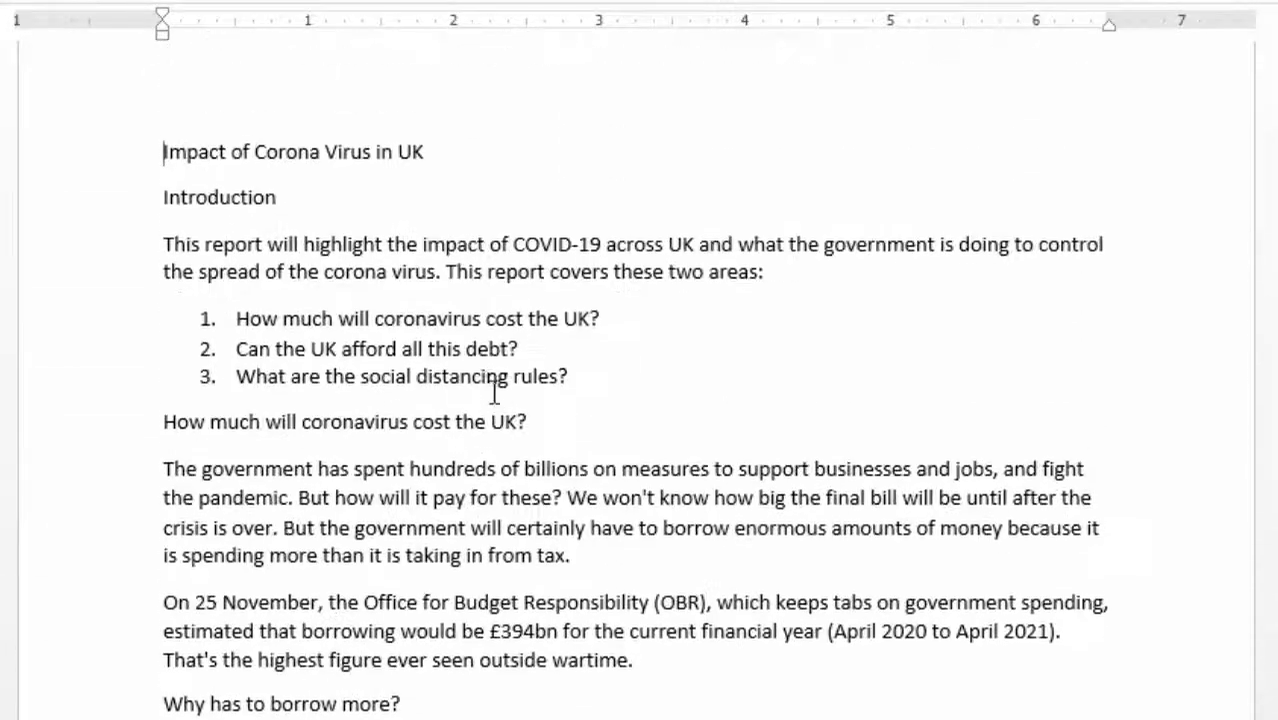
# Make the title "Impact of Corona Virus in UK" and the "Introduction" heading bold.
pyautogui.moveTo(436, 224); pyautogui.dragTo(166, 208)
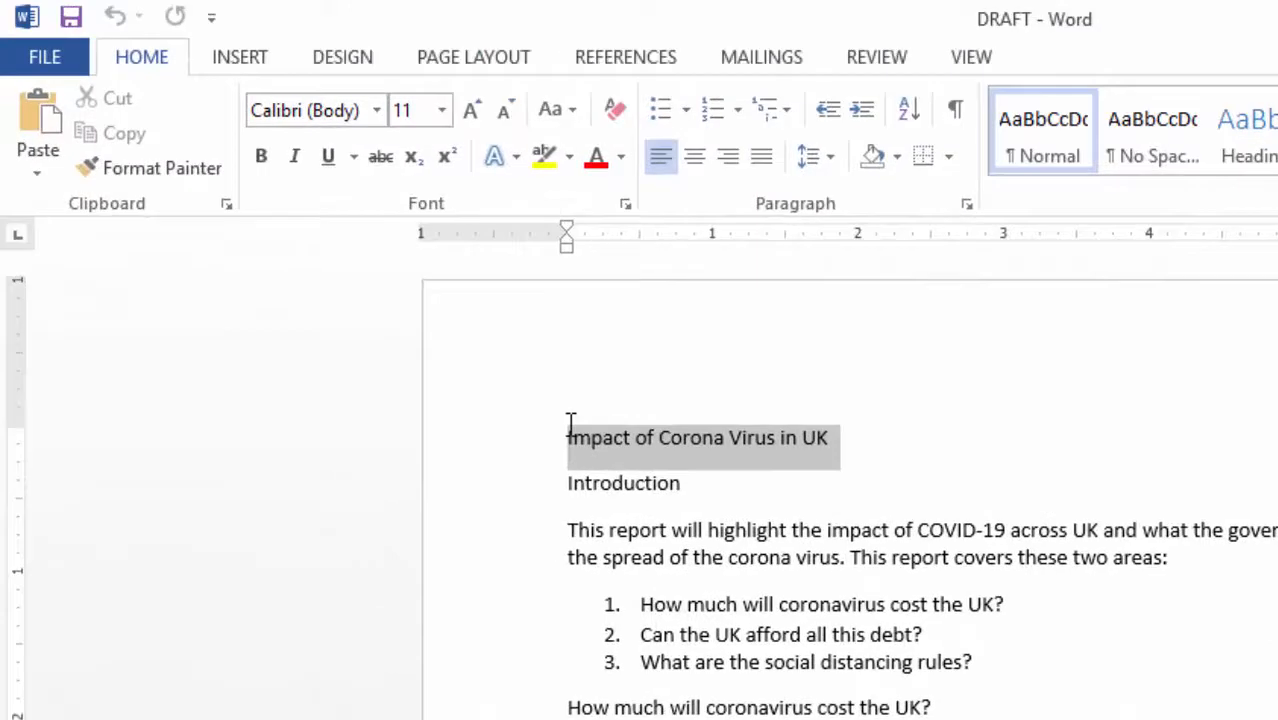
pyautogui.click(266, 160)
pyautogui.click(996, 383)
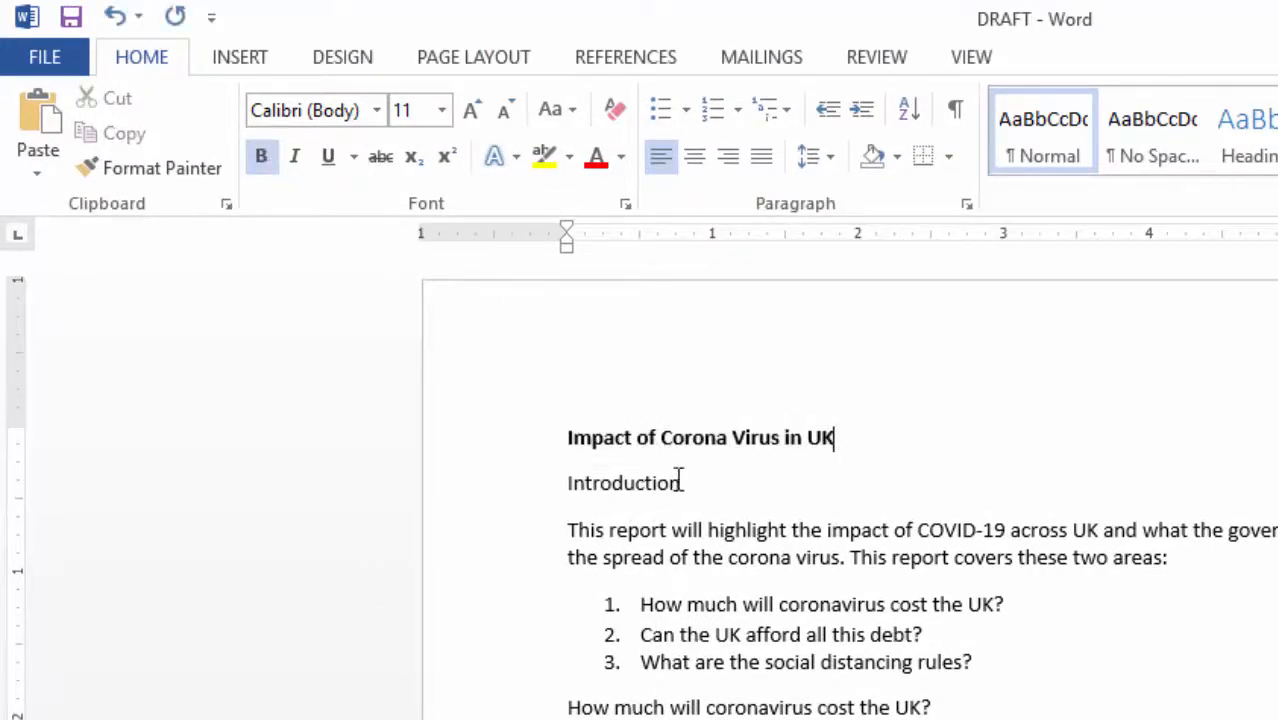
pyautogui.moveTo(705, 480); pyautogui.dragTo(562, 482)
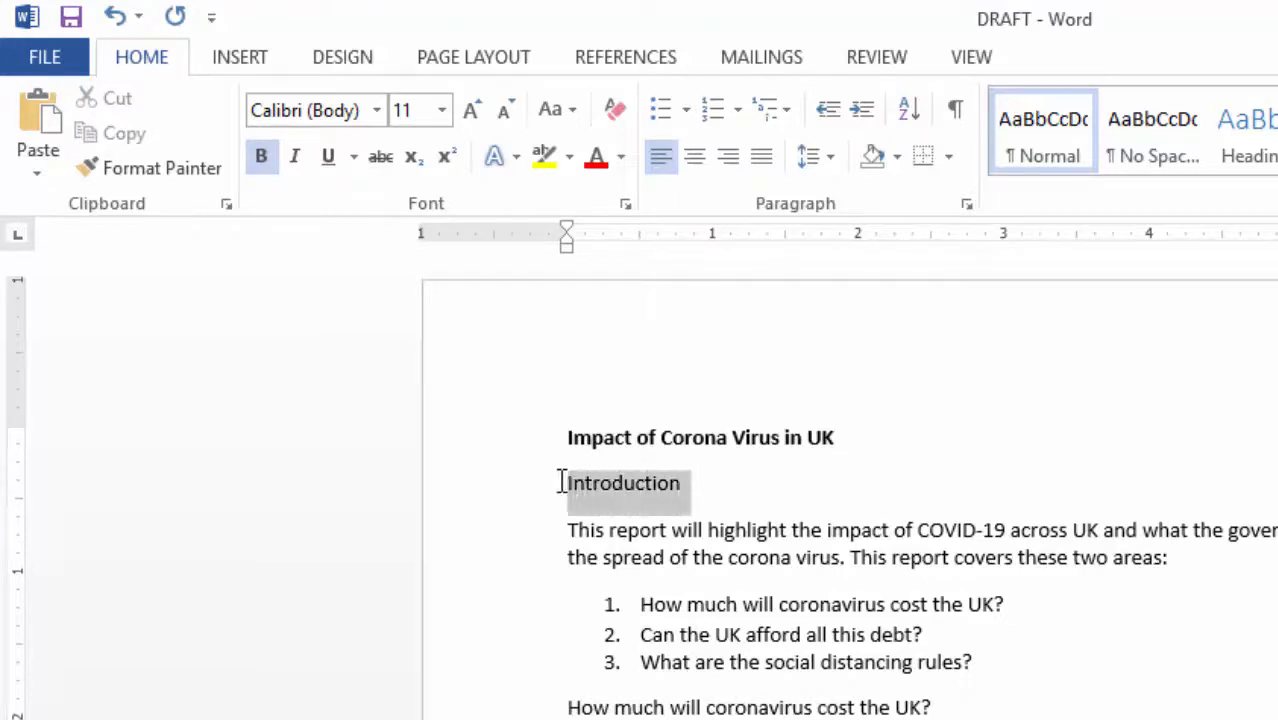
pyautogui.click(263, 158)
# Make the section heading "How much will coronavirus cost the UK?" below the numbered list bold.
pyautogui.scroll(-3, 1105, 629)
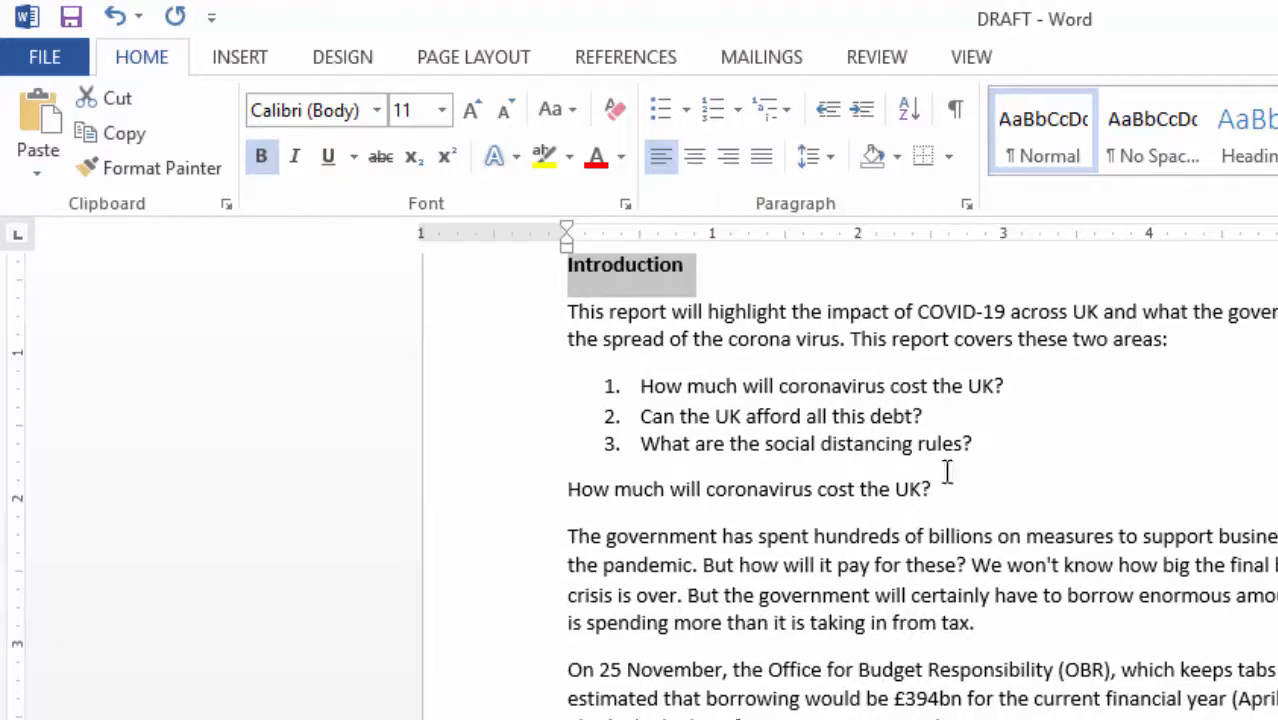
pyautogui.moveTo(950, 490); pyautogui.dragTo(566, 494)
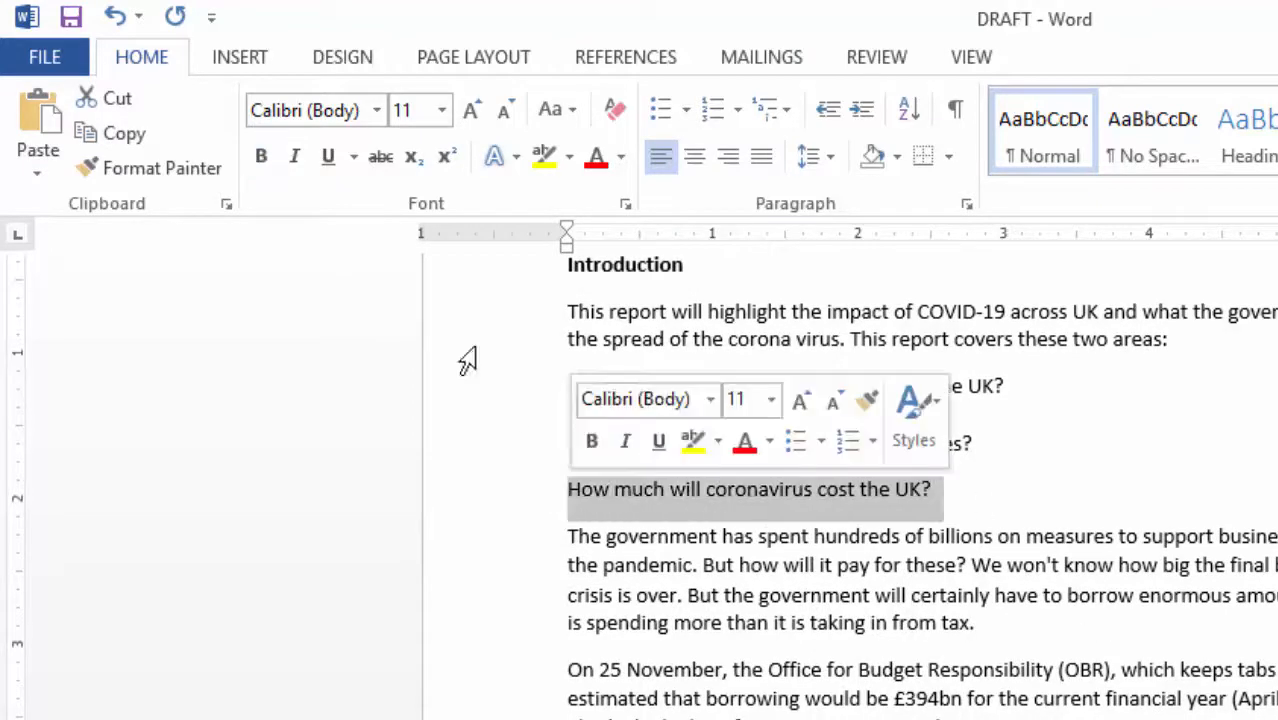
pyautogui.click(264, 158)
pyautogui.click(1205, 634)
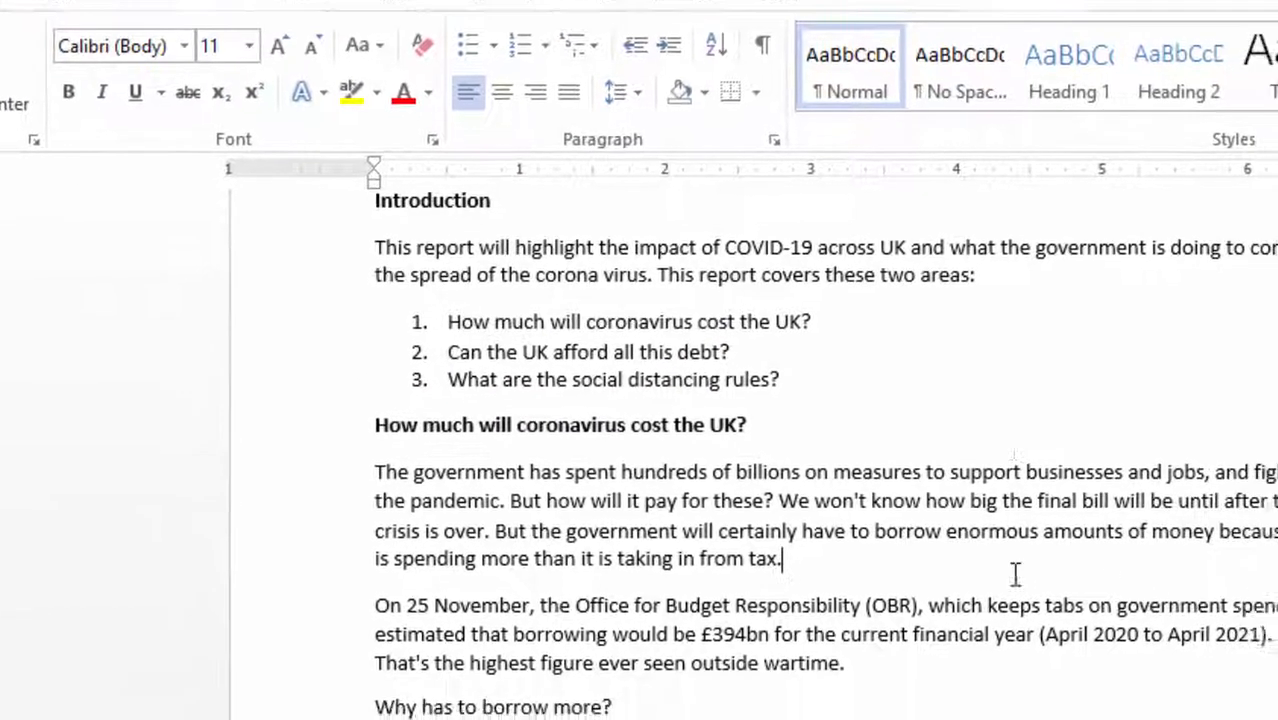
# Compare the topics in the introduction's numbered list with the section heading directly below it.
pyautogui.scroll(2, 900, 553)
pyautogui.moveTo(754, 513); pyautogui.dragTo(408, 456)
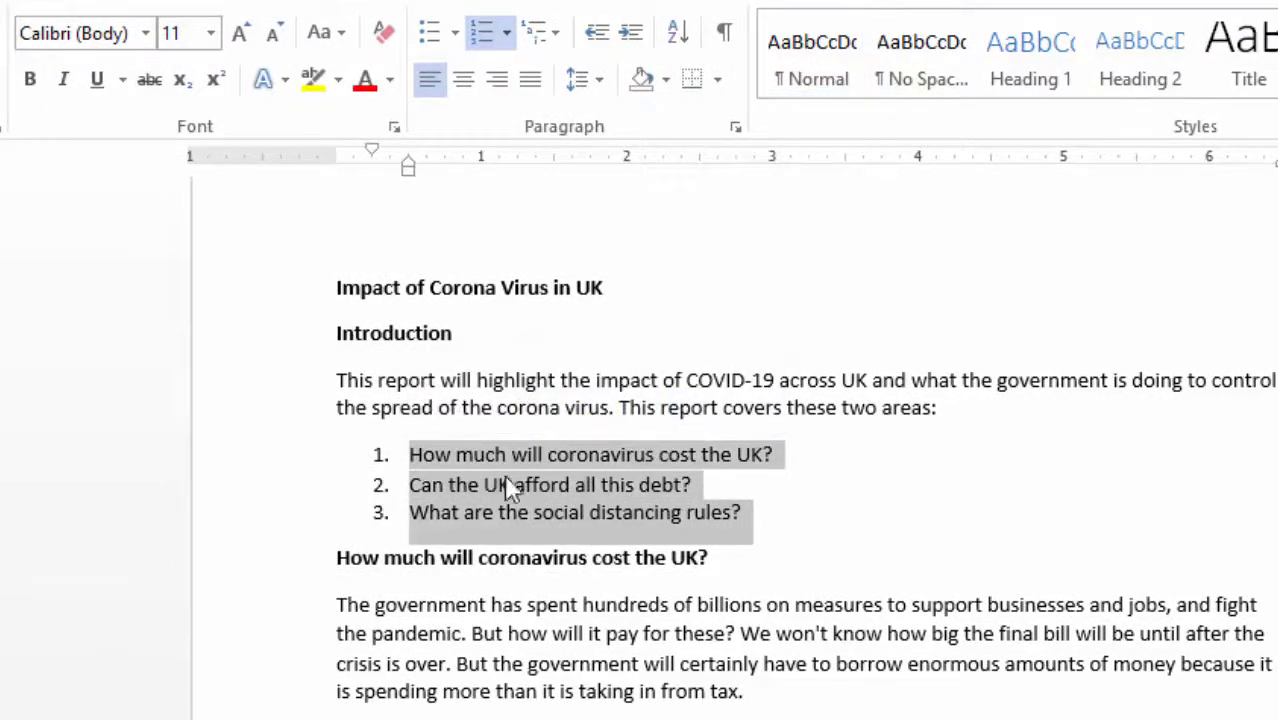
pyautogui.click(1132, 510)
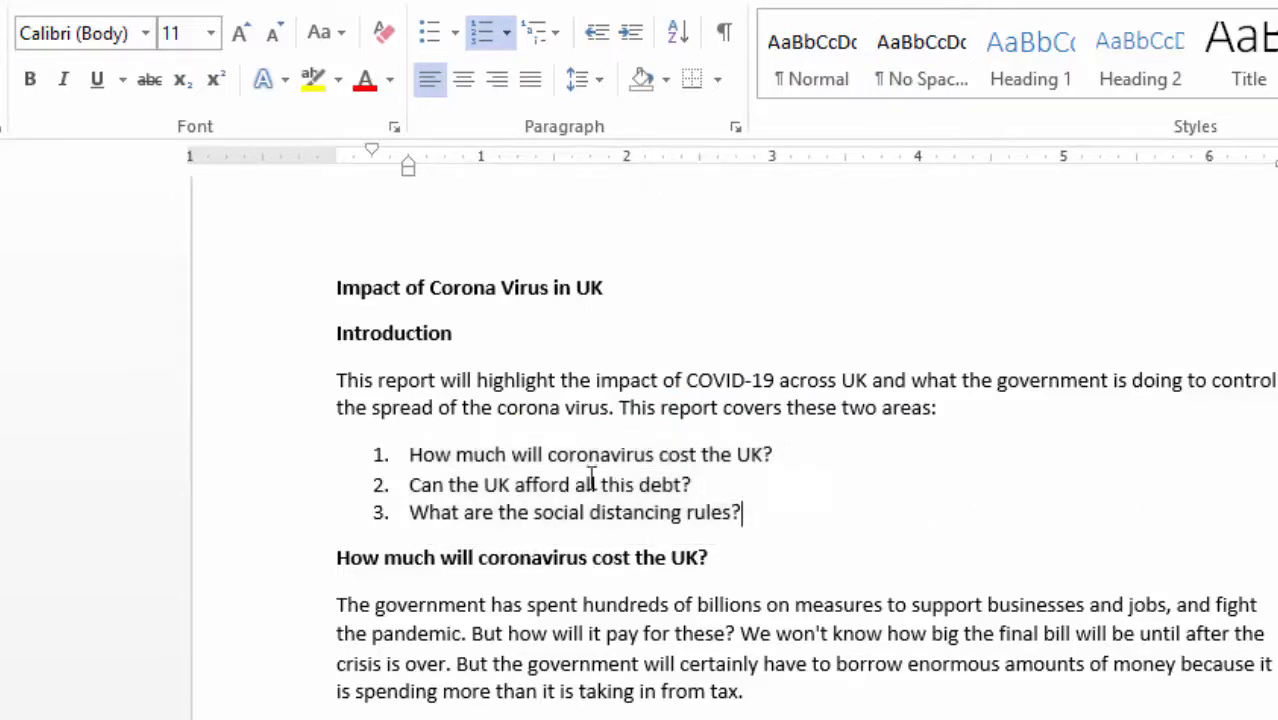
pyautogui.moveTo(796, 452); pyautogui.dragTo(437, 450)
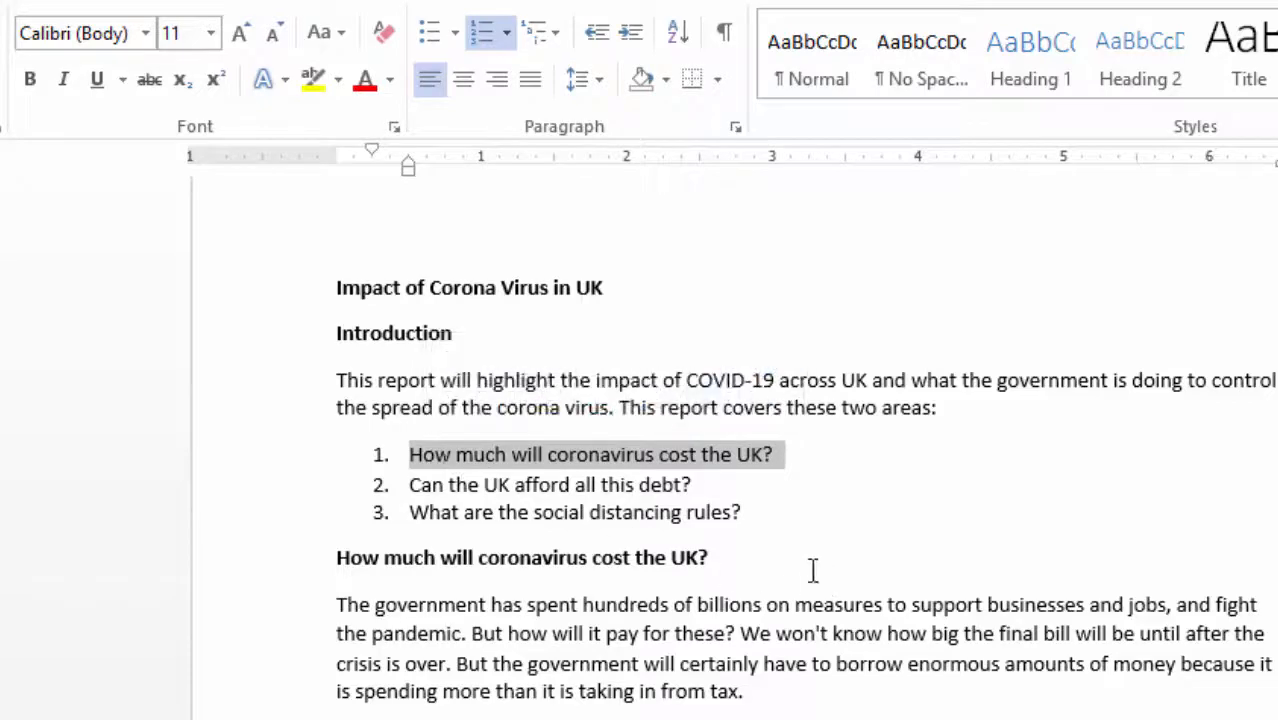
pyautogui.moveTo(700, 557); pyautogui.dragTo(316, 553)
pyautogui.click(618, 688)
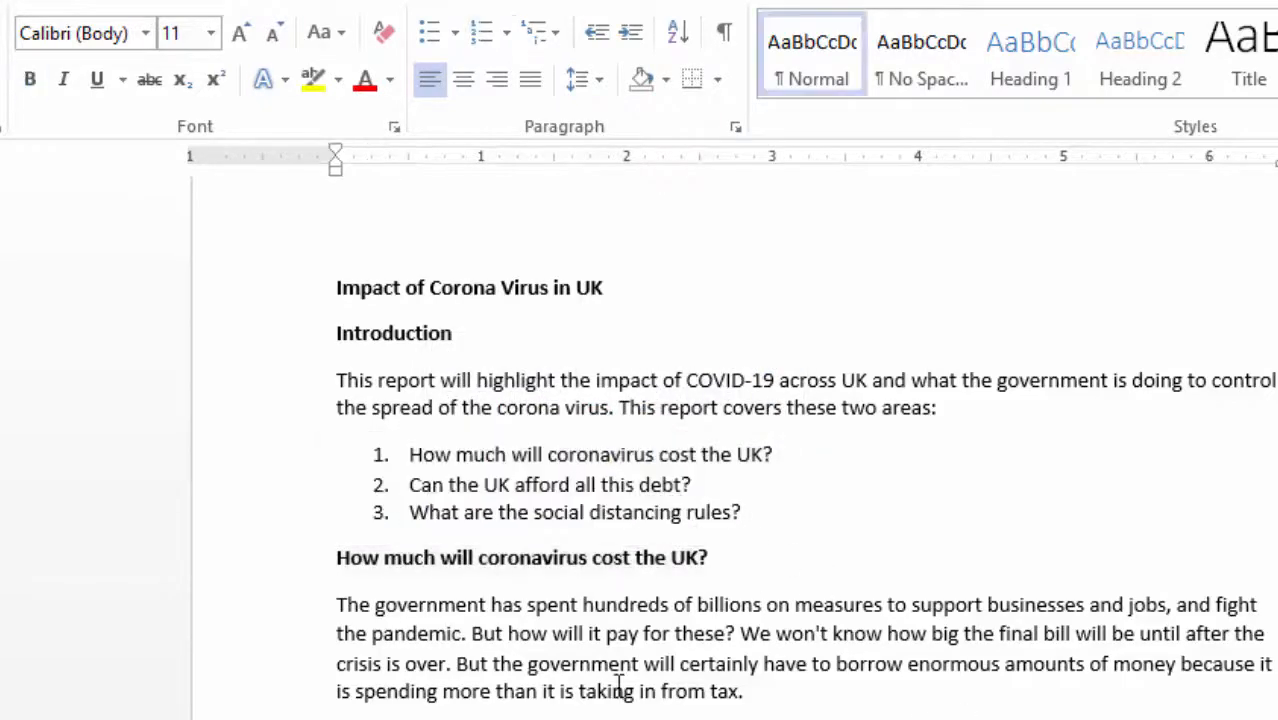
# Make the subheading "Why has to borrow more?" bold.
pyautogui.scroll(-3, 593, 665)
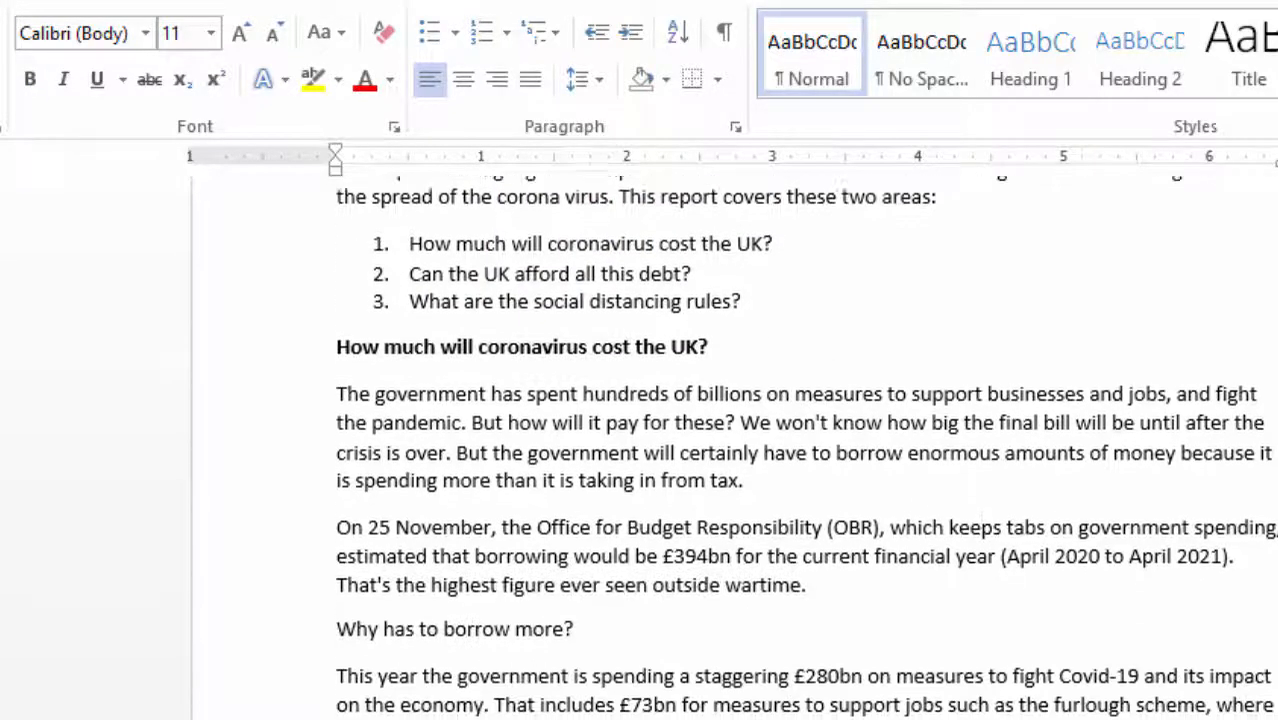
pyautogui.scroll(1, 549, 694)
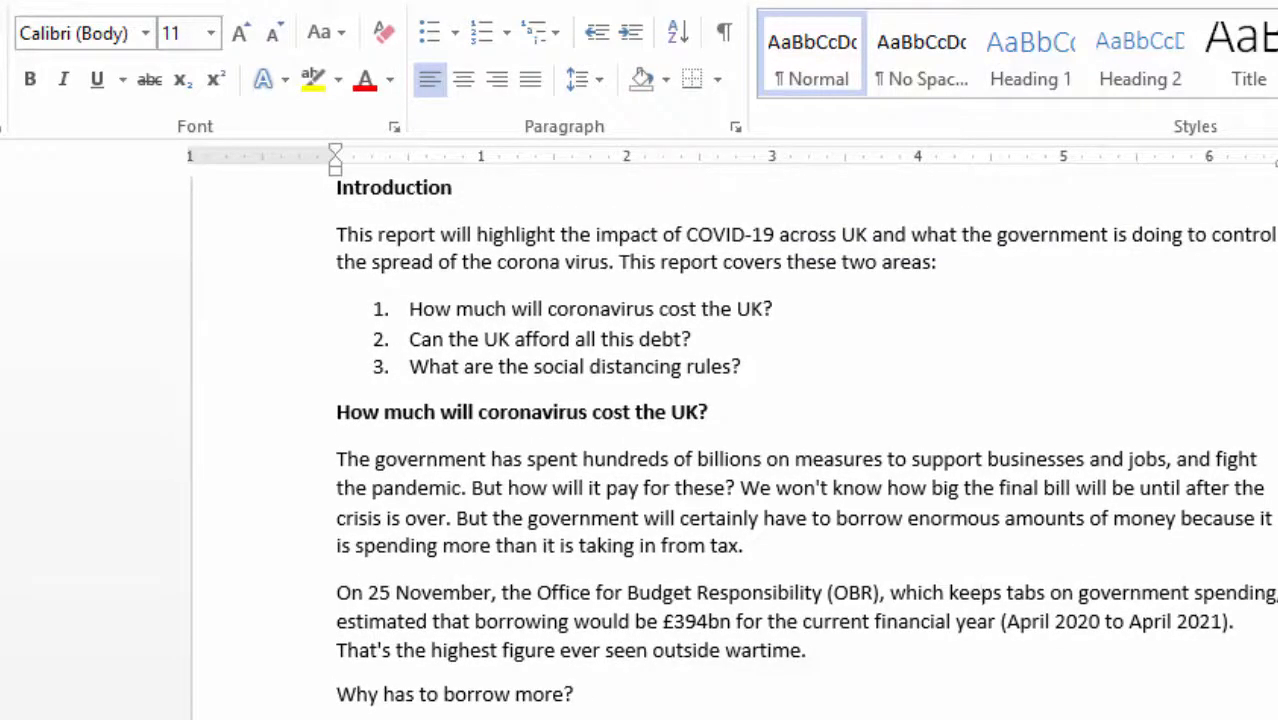
pyautogui.scroll(-1, 479, 690)
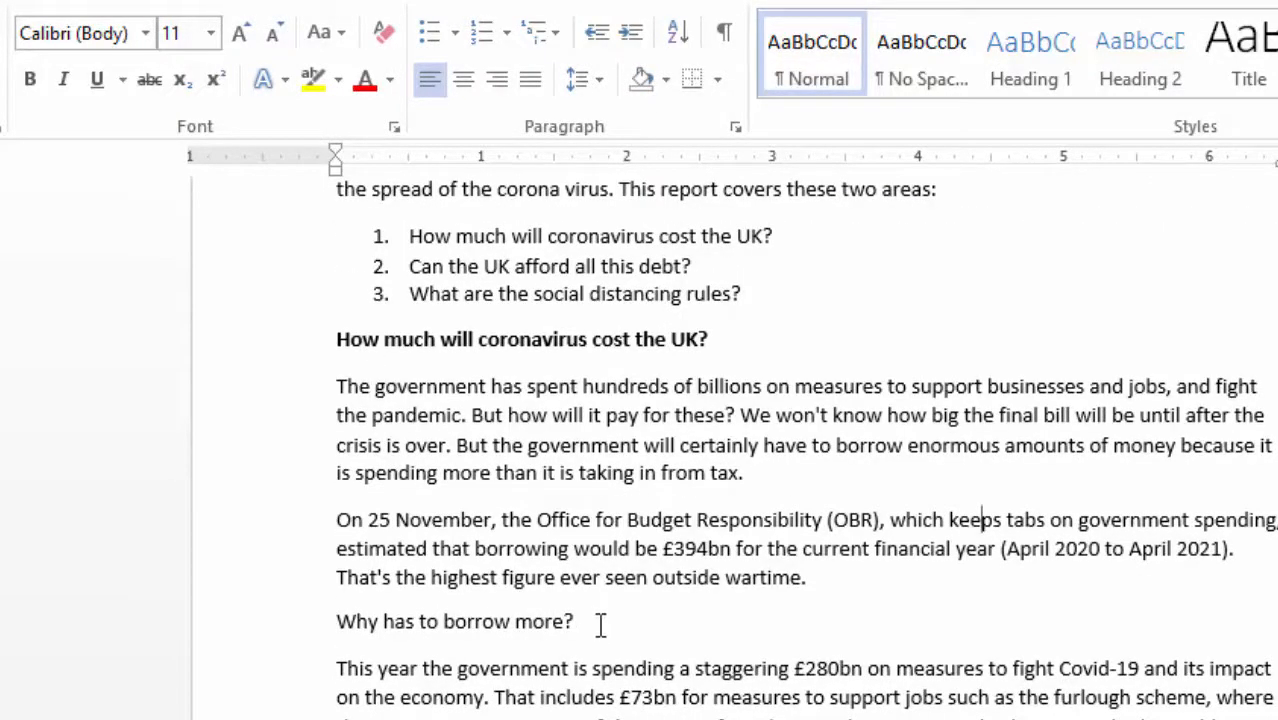
pyautogui.moveTo(600, 620); pyautogui.dragTo(313, 619)
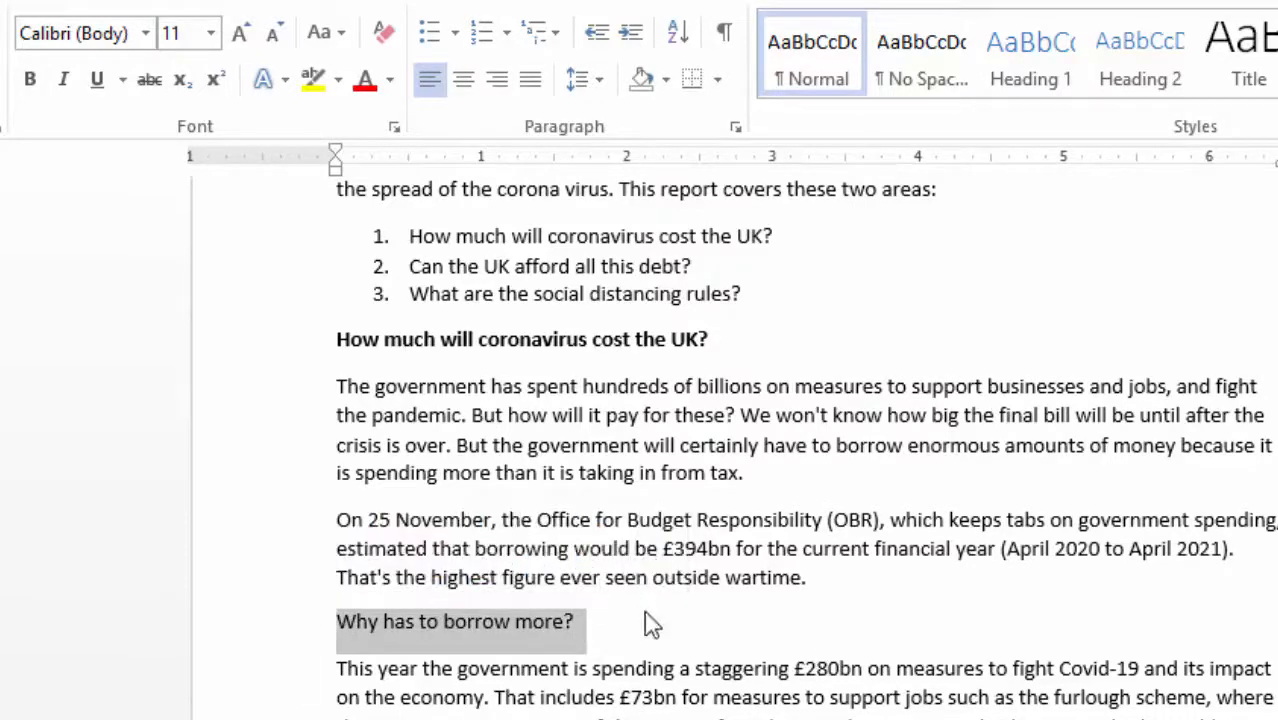
pyautogui.click(30, 79)
pyautogui.click(785, 693)
# Make the subheading "Will I have to pay more tax?" bold.
pyautogui.scroll(-3, 785, 693)
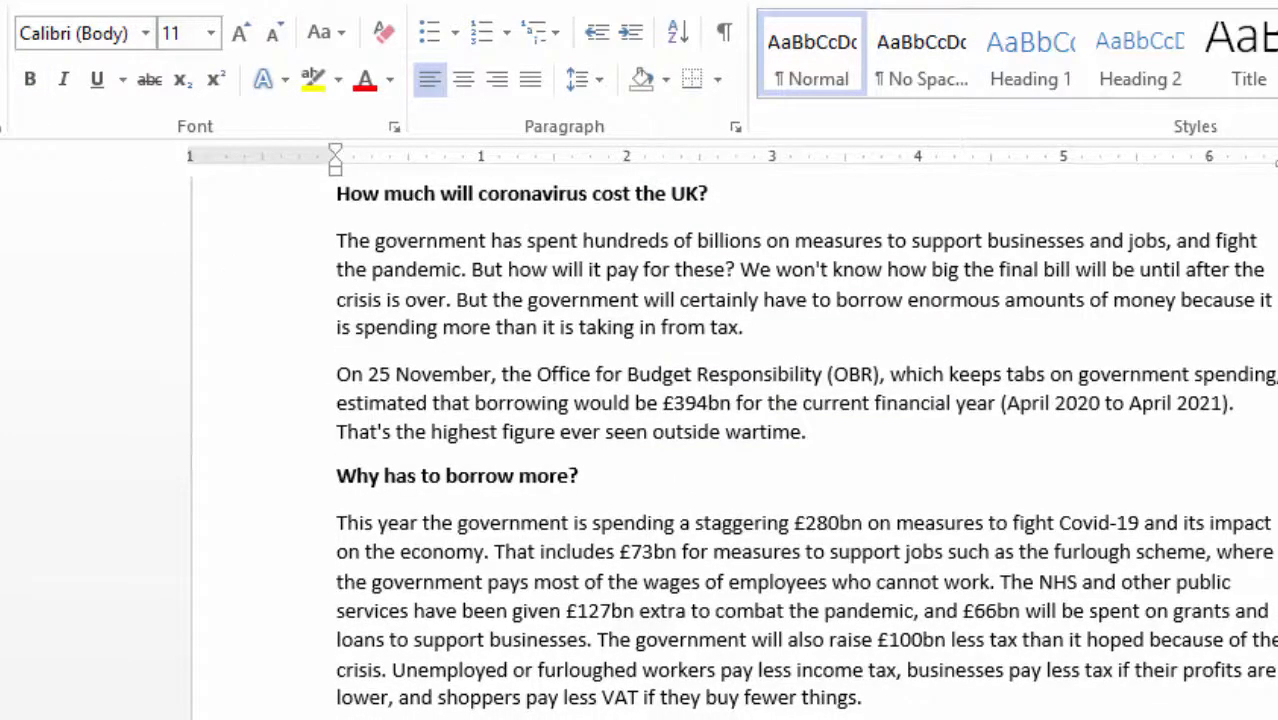
pyautogui.click(32, 80)
pyautogui.scroll(-1, 800, 635)
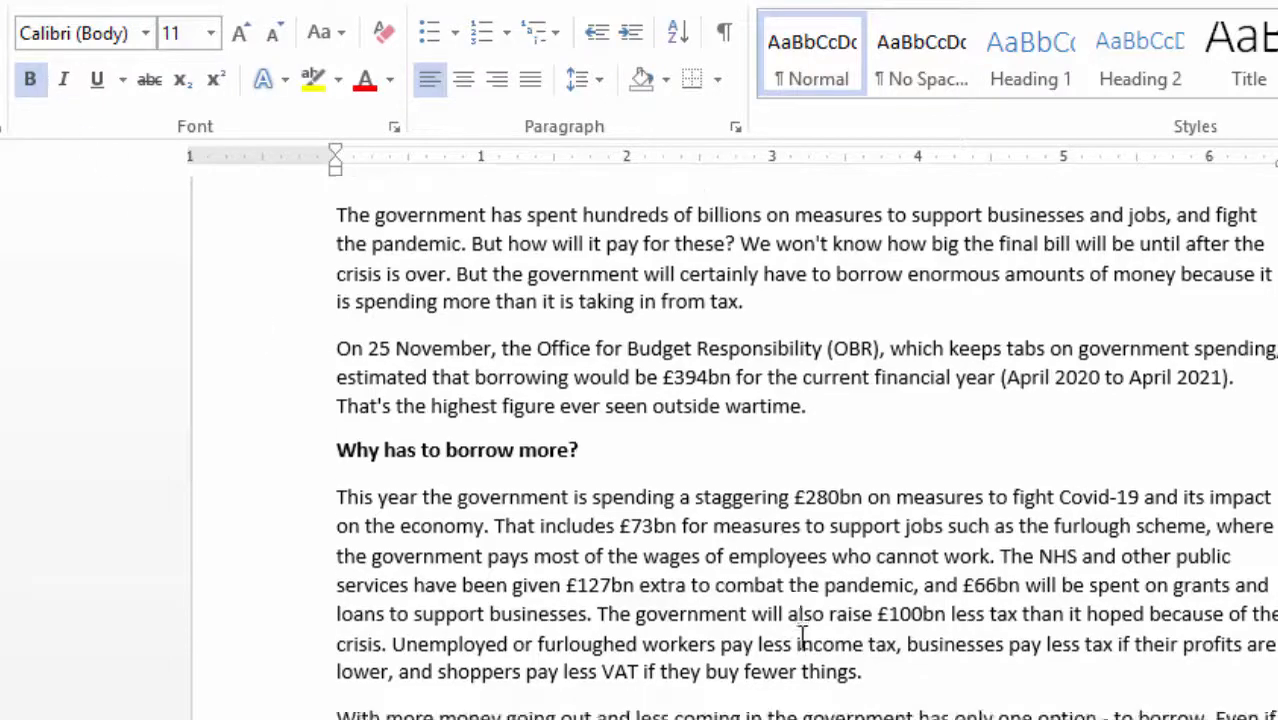
# Make the heading "Can the UK afford all this debt?" on the second page bold.
pyautogui.scroll(-16, 800, 635)
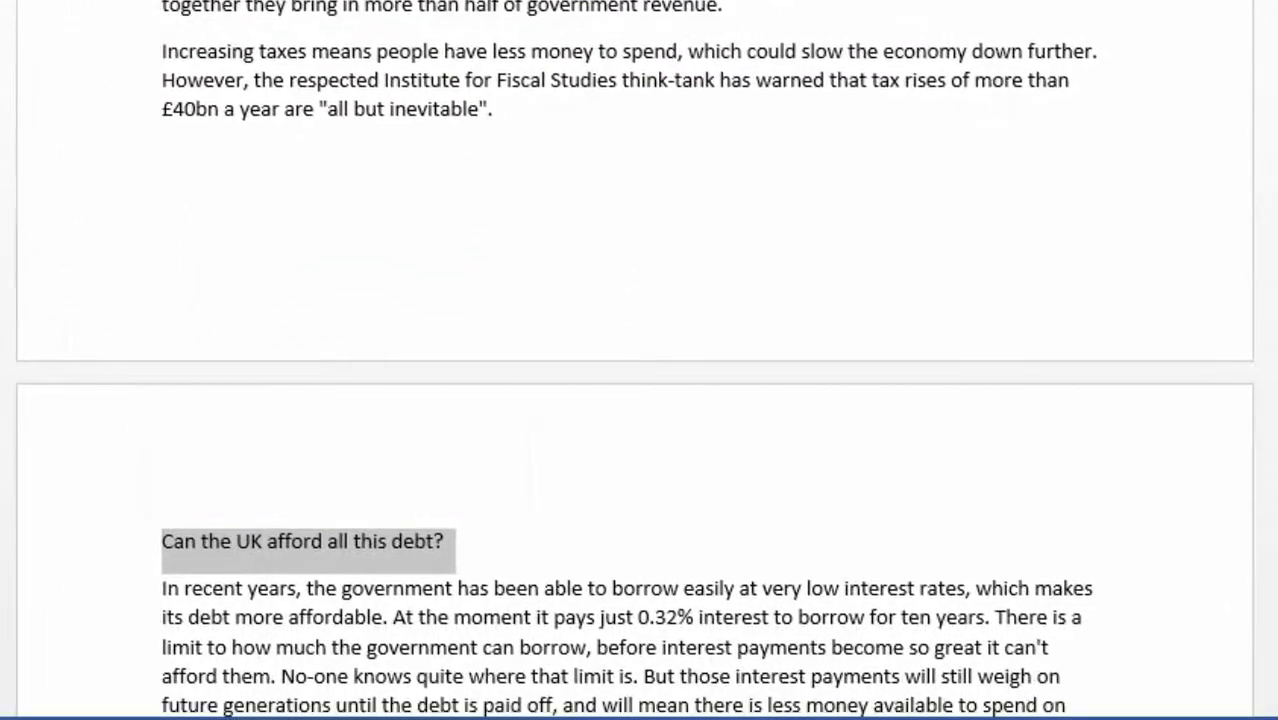
pyautogui.hotkey('ctrl', 'b')
pyautogui.scroll(17, 900, 288)
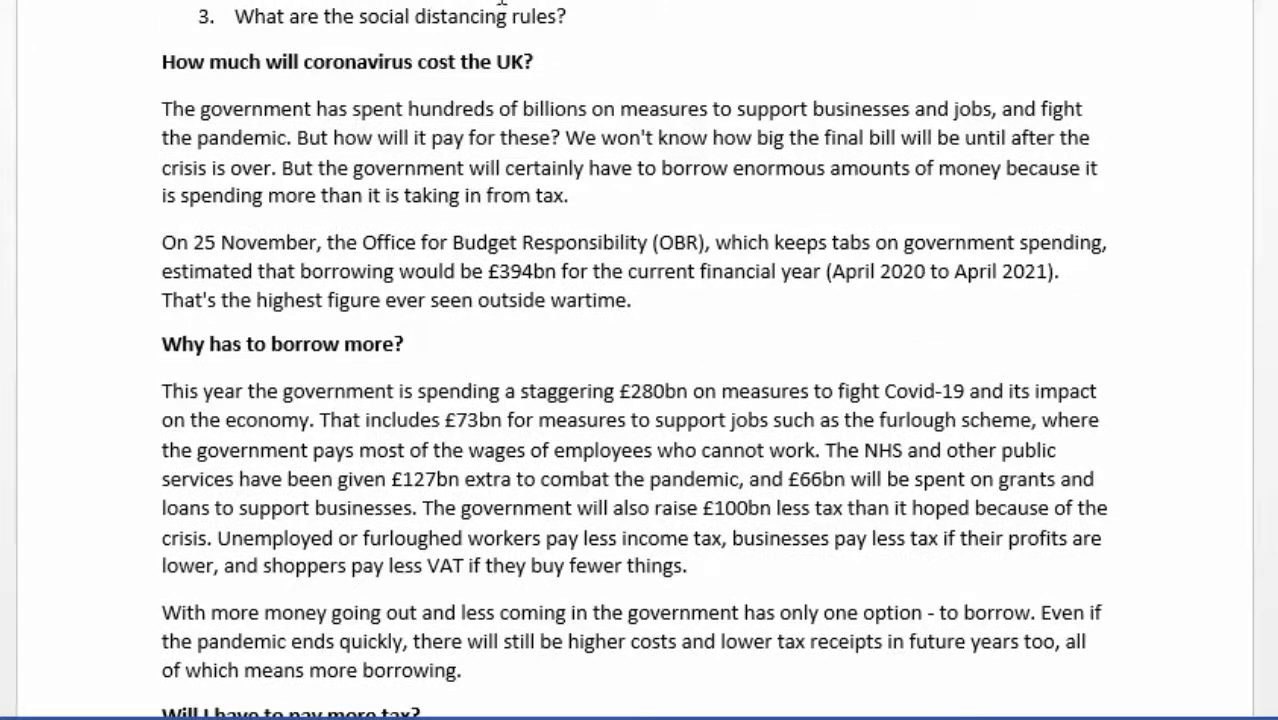
pyautogui.scroll(-20, 664, 391)
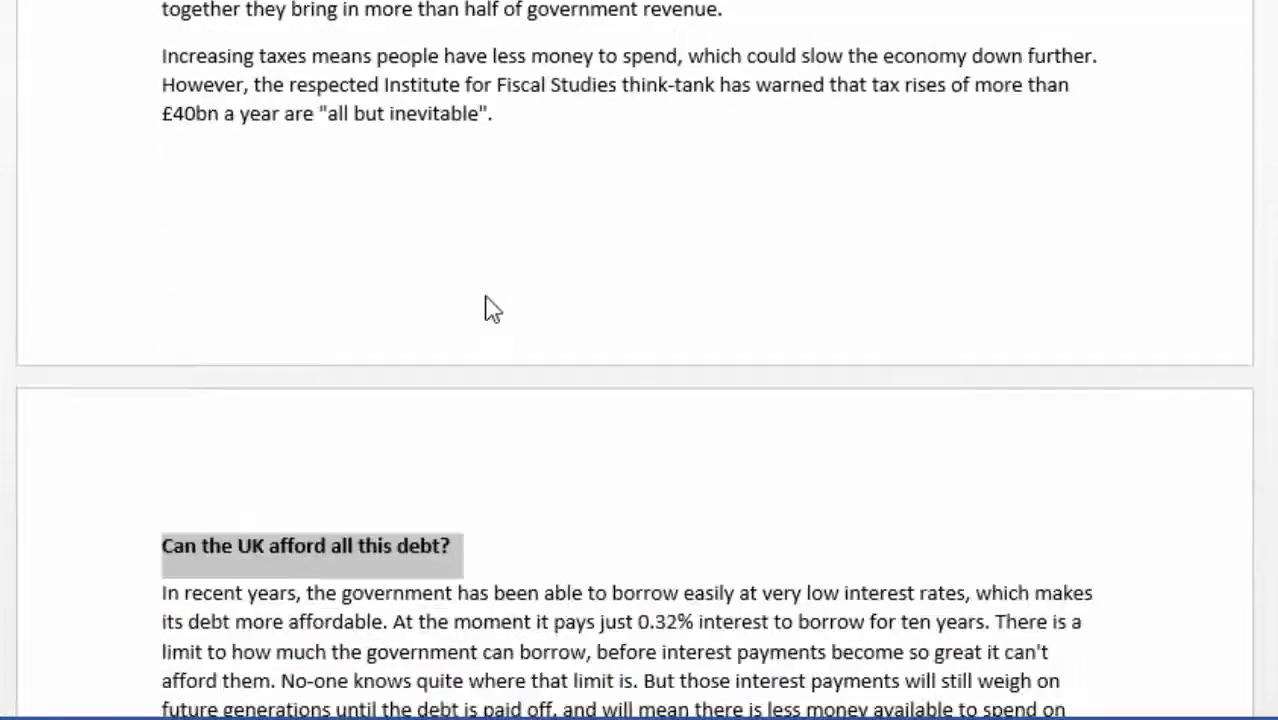
pyautogui.click(495, 247)
# Make the heading "What are the social distancing rules?" on the second page bold.
pyautogui.scroll(-6, 527, 310)
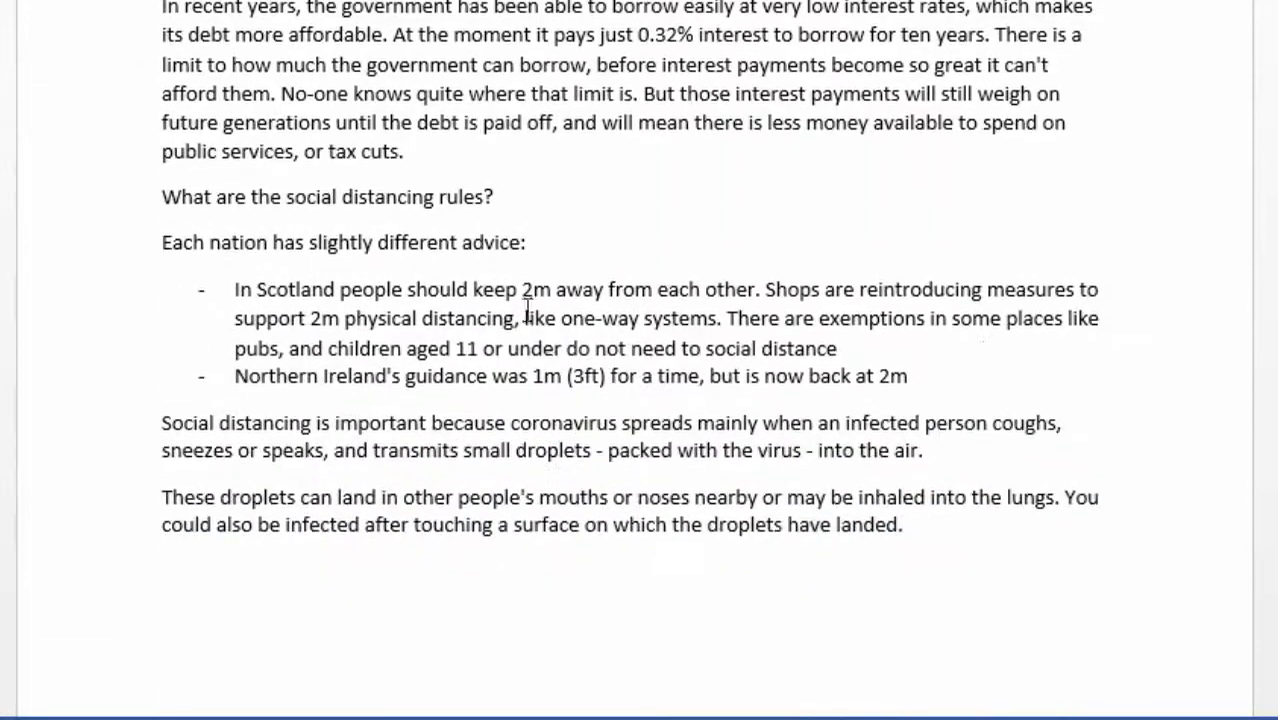
pyautogui.scroll(20, 493, 270)
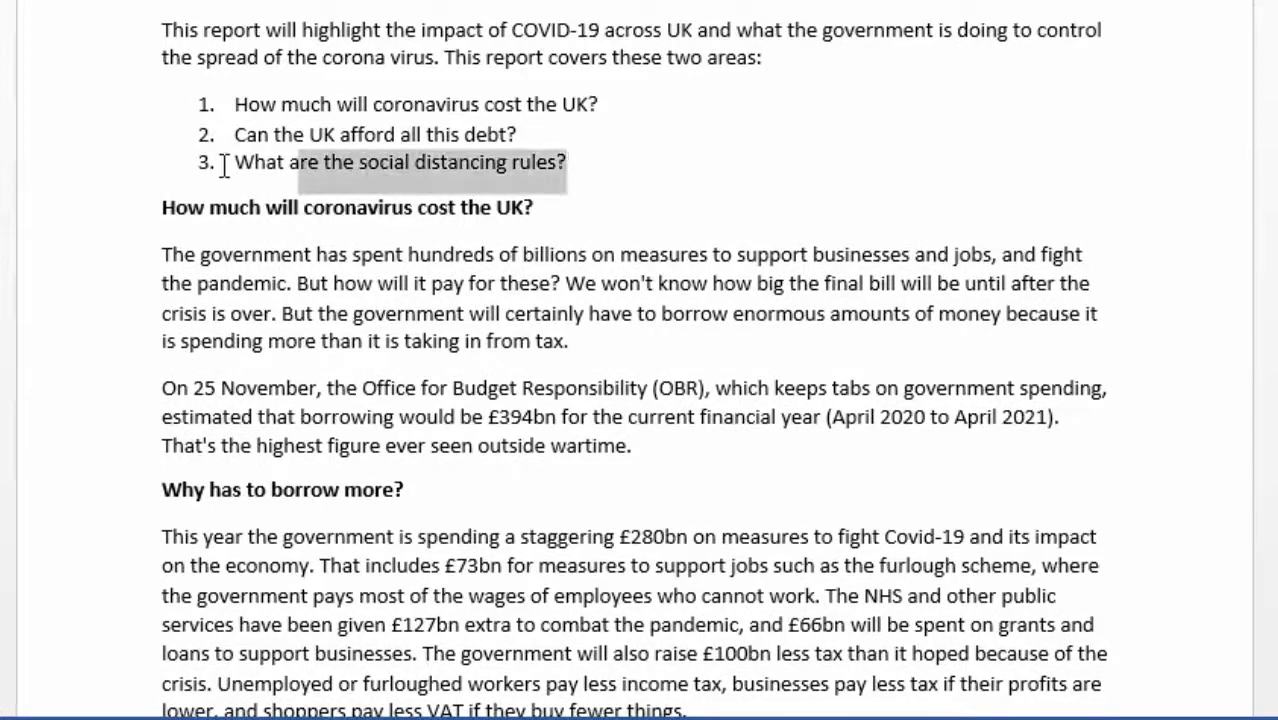
pyautogui.moveTo(225, 165); pyautogui.dragTo(215, 165)
pyautogui.scroll(-20, 673, 577)
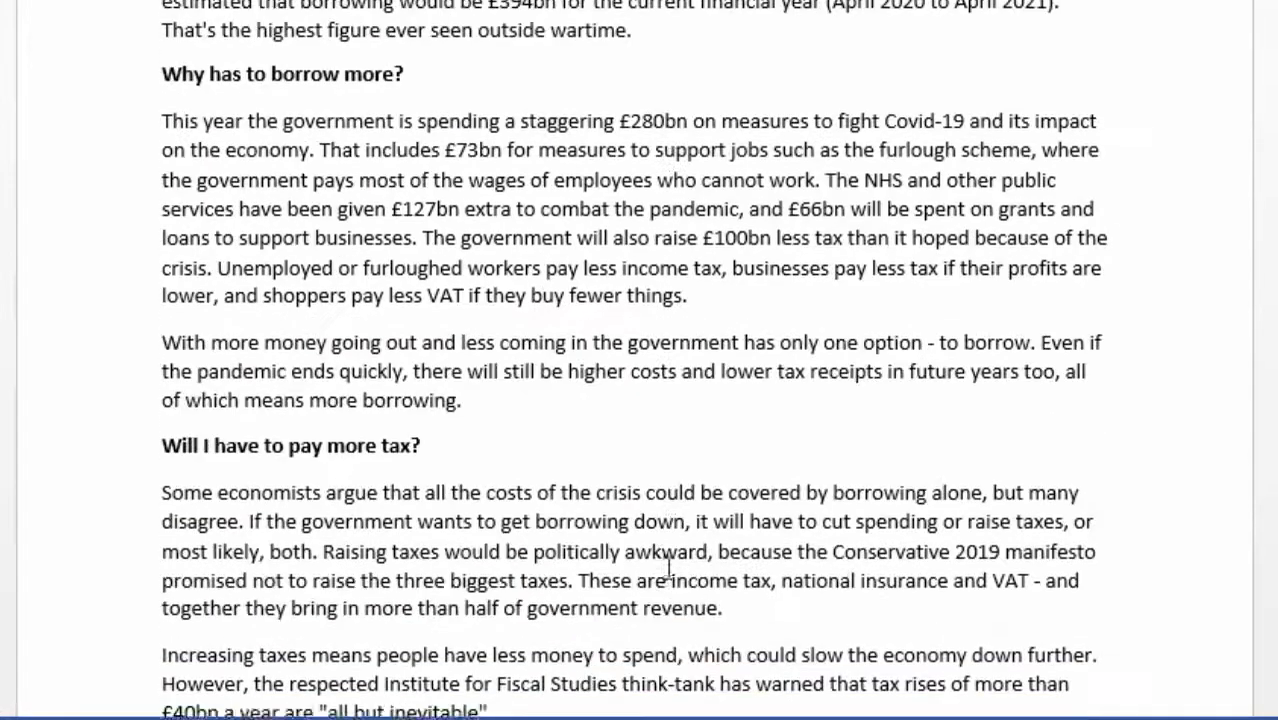
pyautogui.scroll(-3, 657, 545)
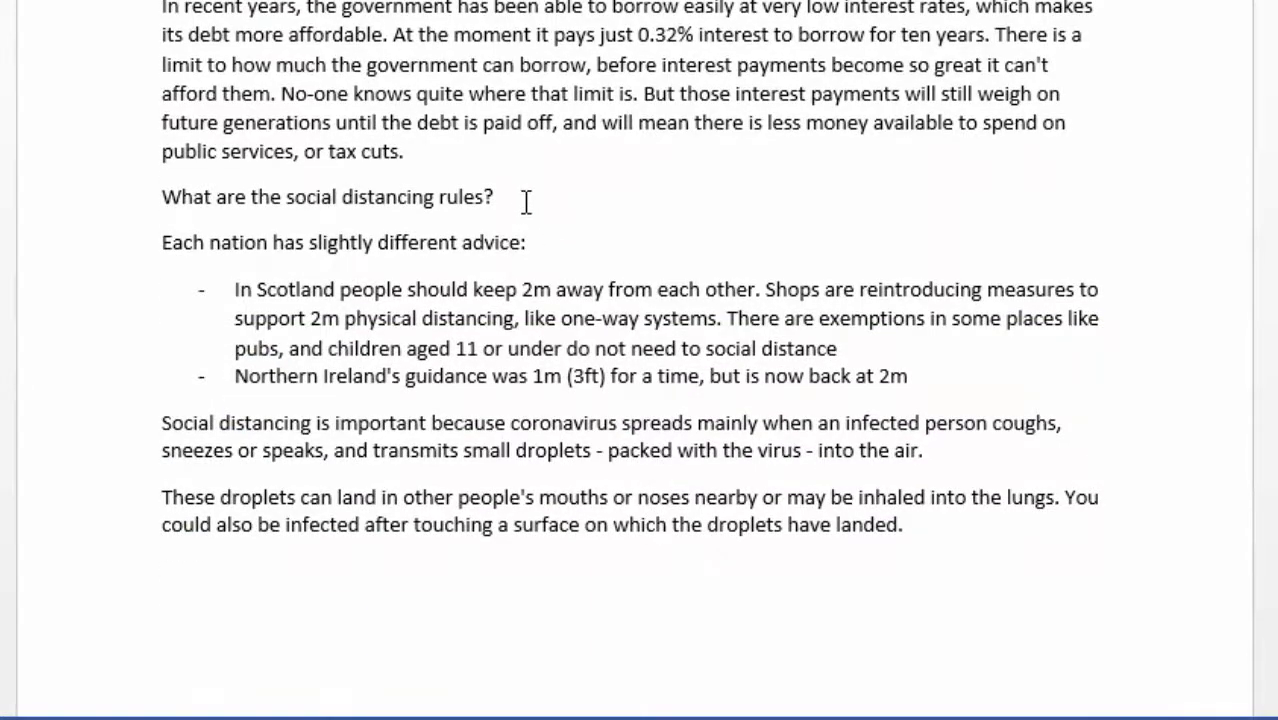
pyautogui.moveTo(436, 195); pyautogui.dragTo(179, 195)
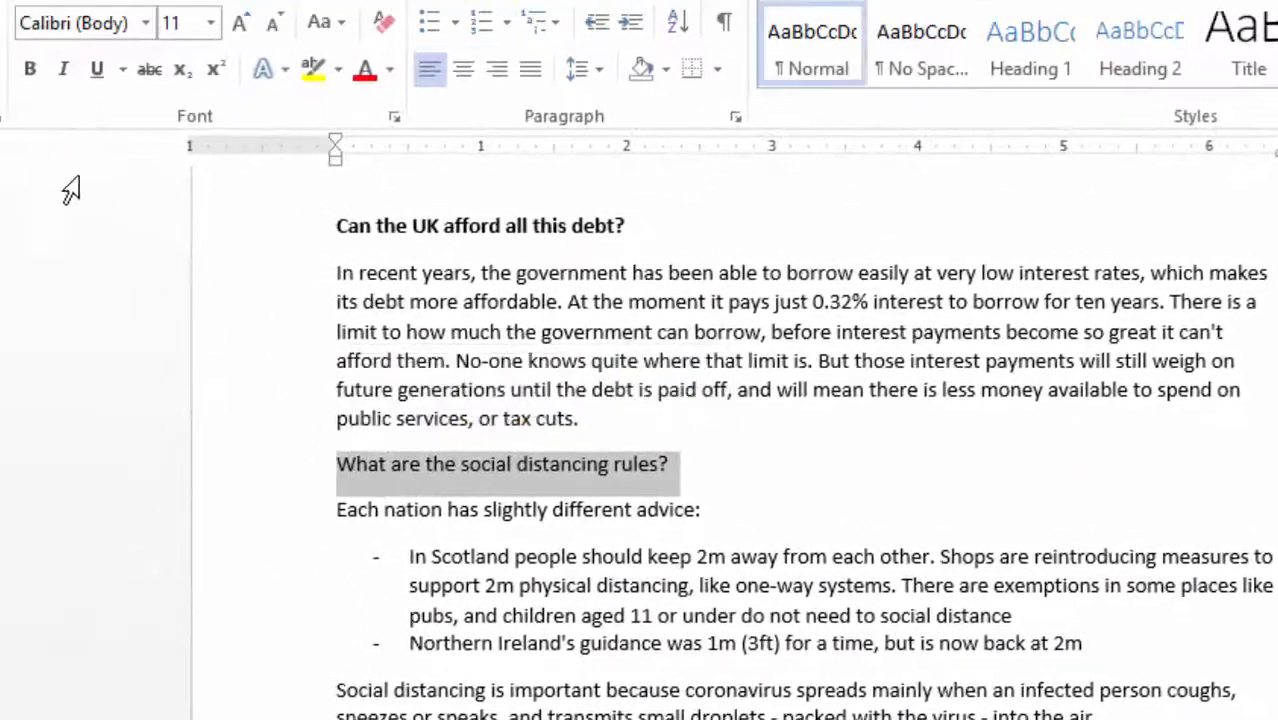
pyautogui.click(31, 70)
pyautogui.click(940, 505)
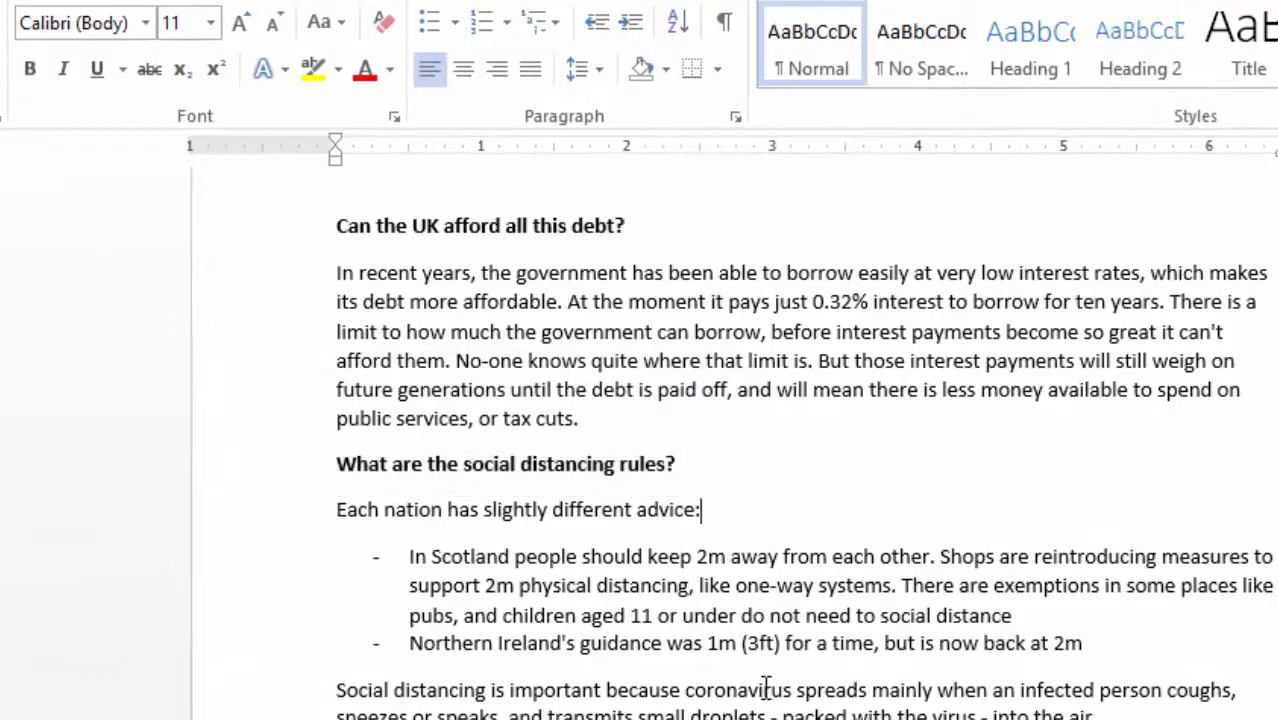
# Remove the automatic numbering from the three topics listed in the introduction.
pyautogui.scroll(-5, 773, 677)
pyautogui.scroll(14, 773, 677)
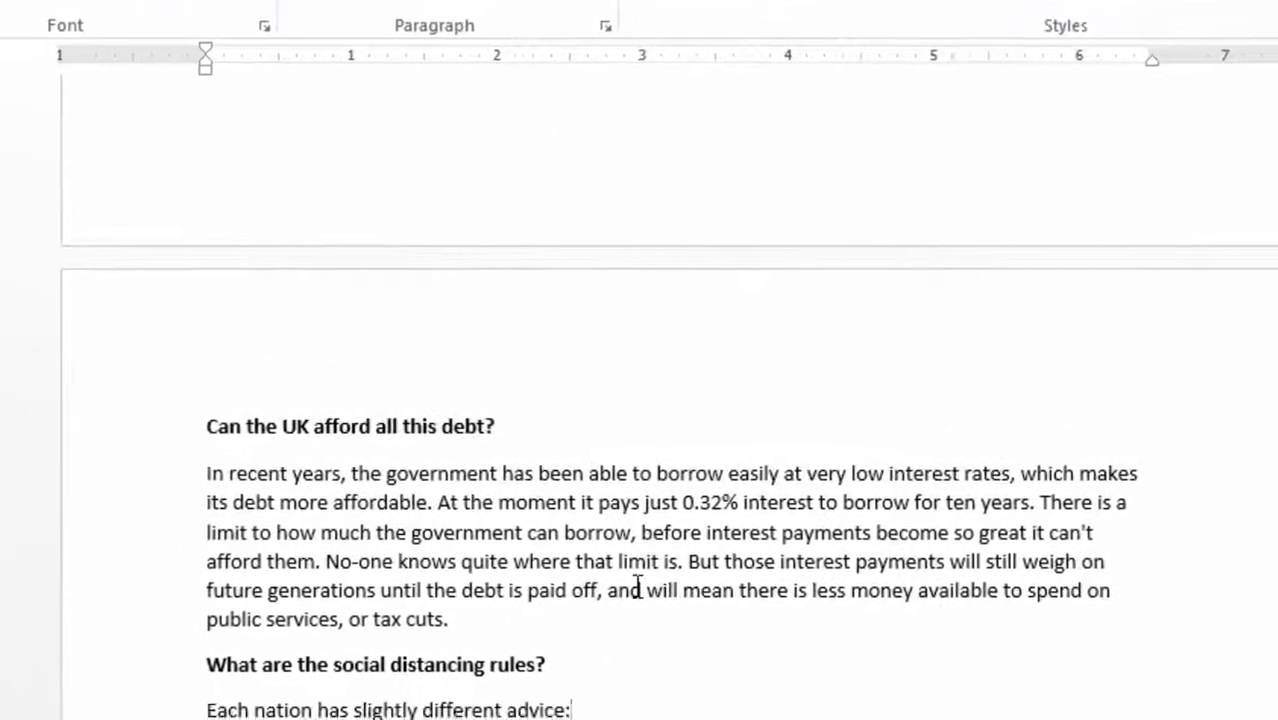
pyautogui.scroll(16, 598, 559)
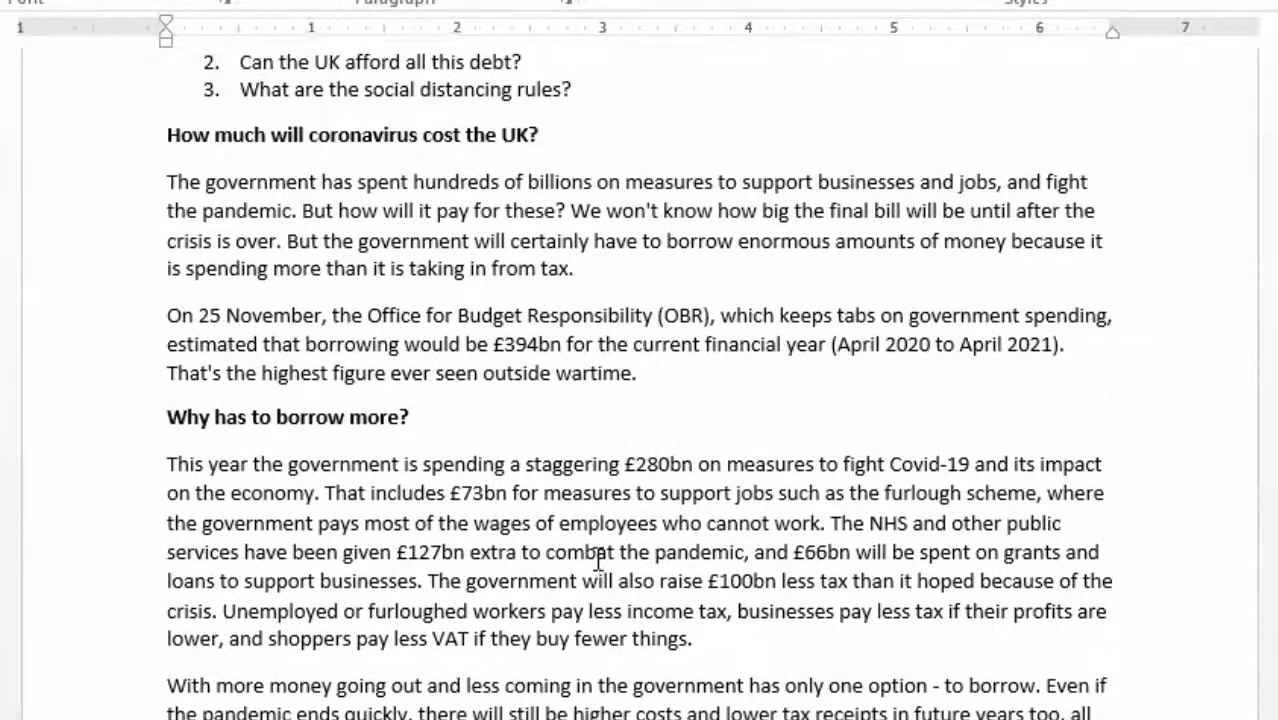
pyautogui.scroll(5, 598, 559)
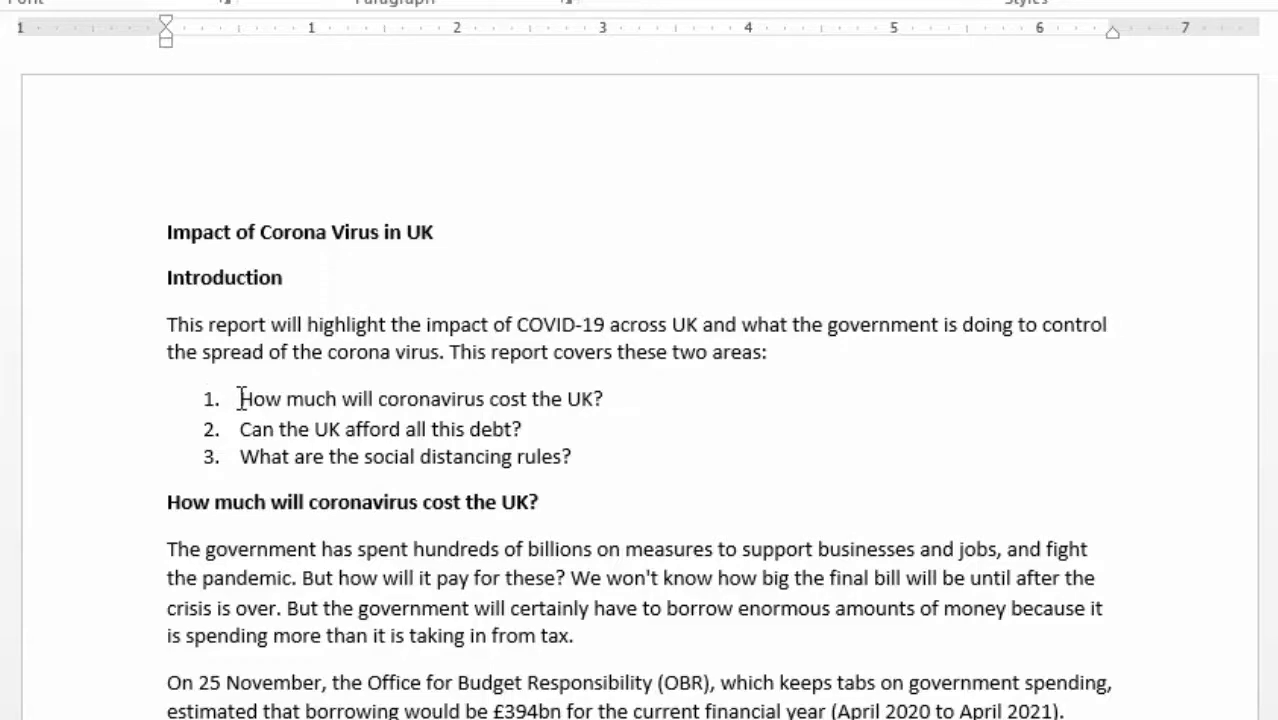
pyautogui.moveTo(241, 399); pyautogui.dragTo(575, 462)
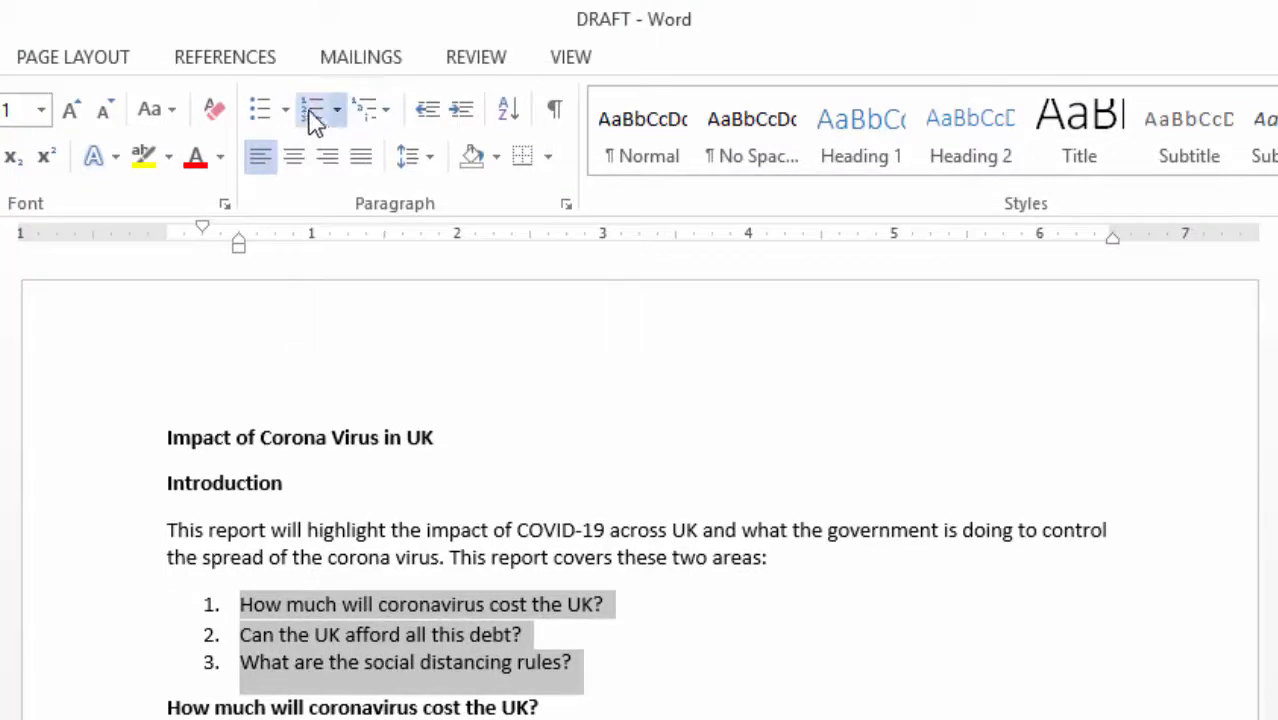
pyautogui.click(314, 118)
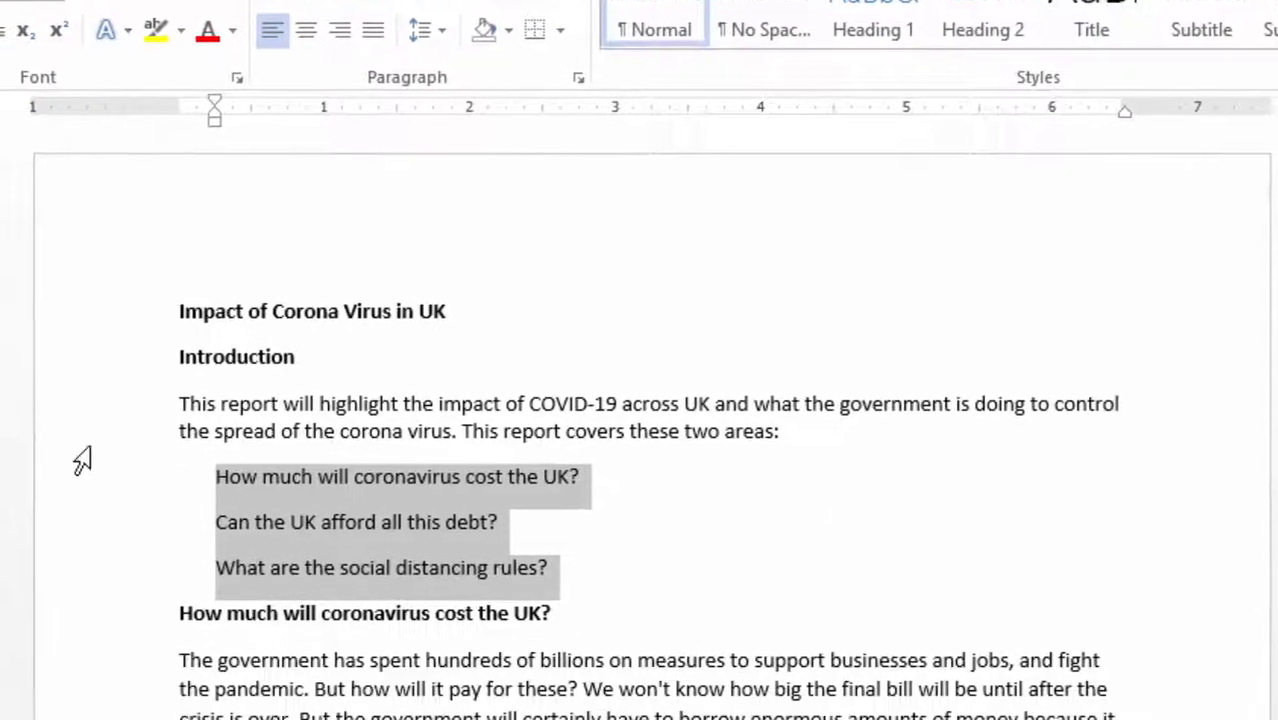
# Add the prefixes "Section 1: " and "Section 2: " to the first and second topics listed in the introduction.
pyautogui.click(213, 392)
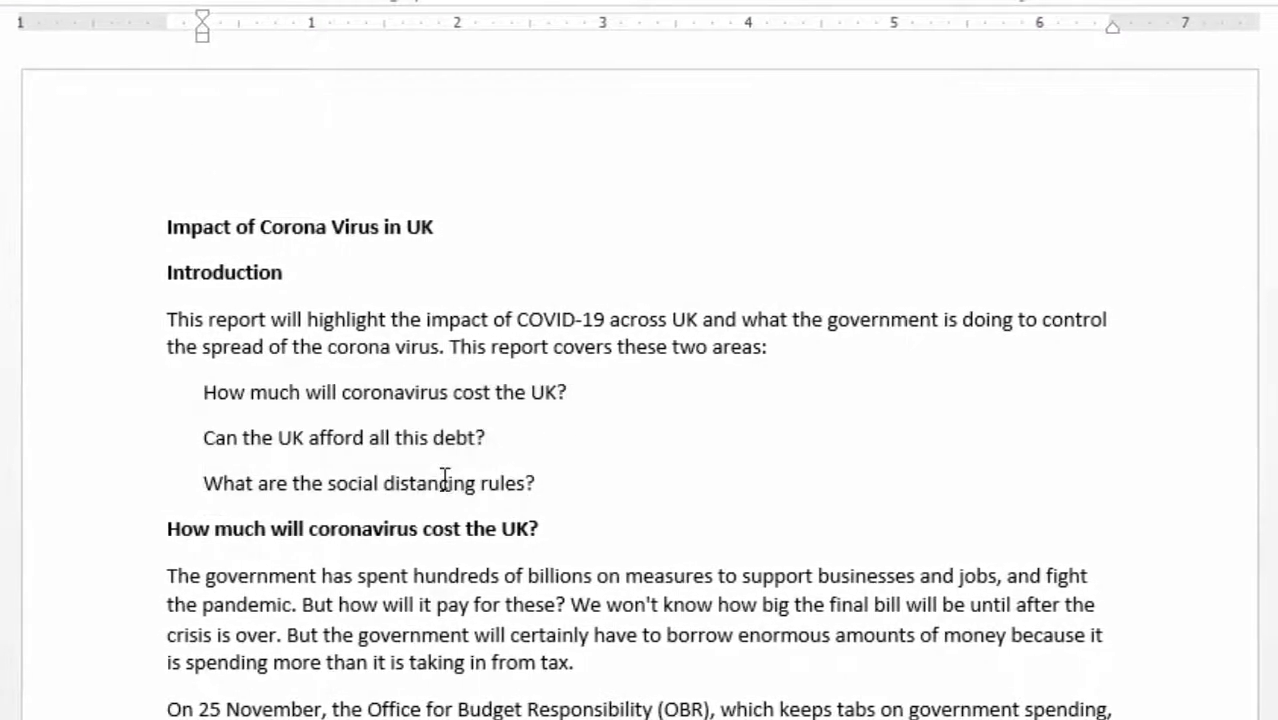
pyautogui.write('sECTION')
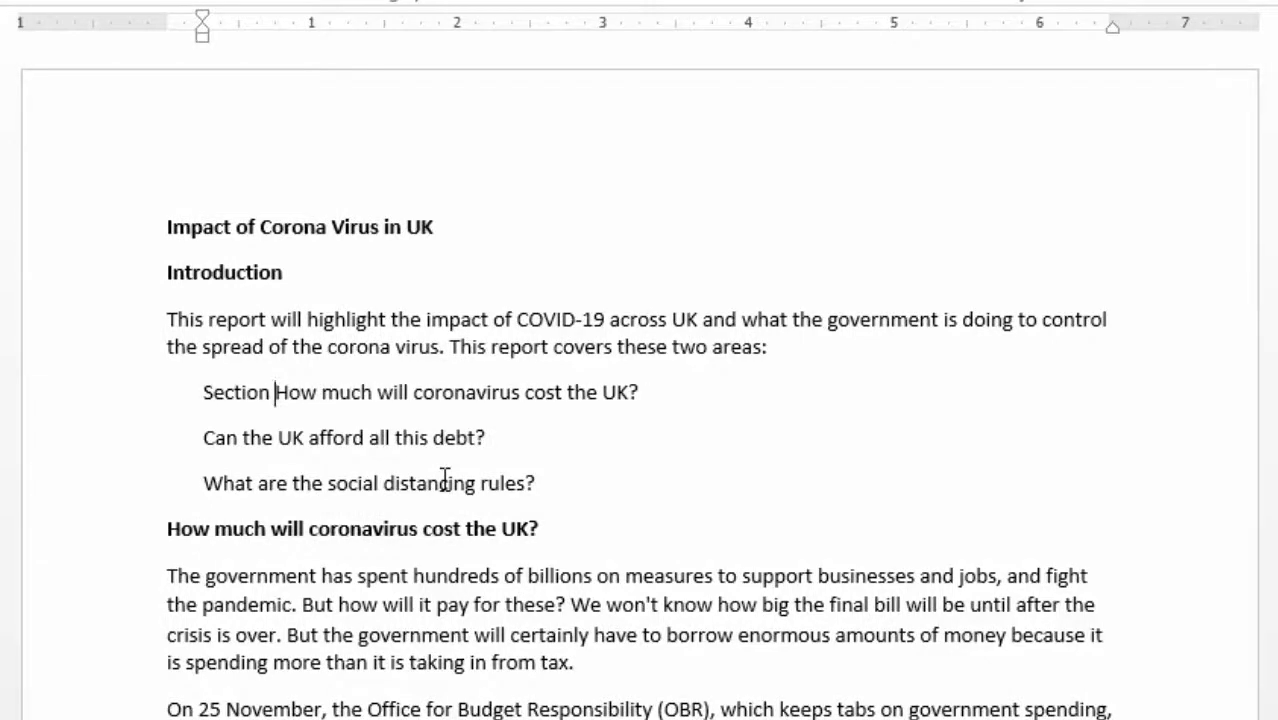
pyautogui.write(' 1')
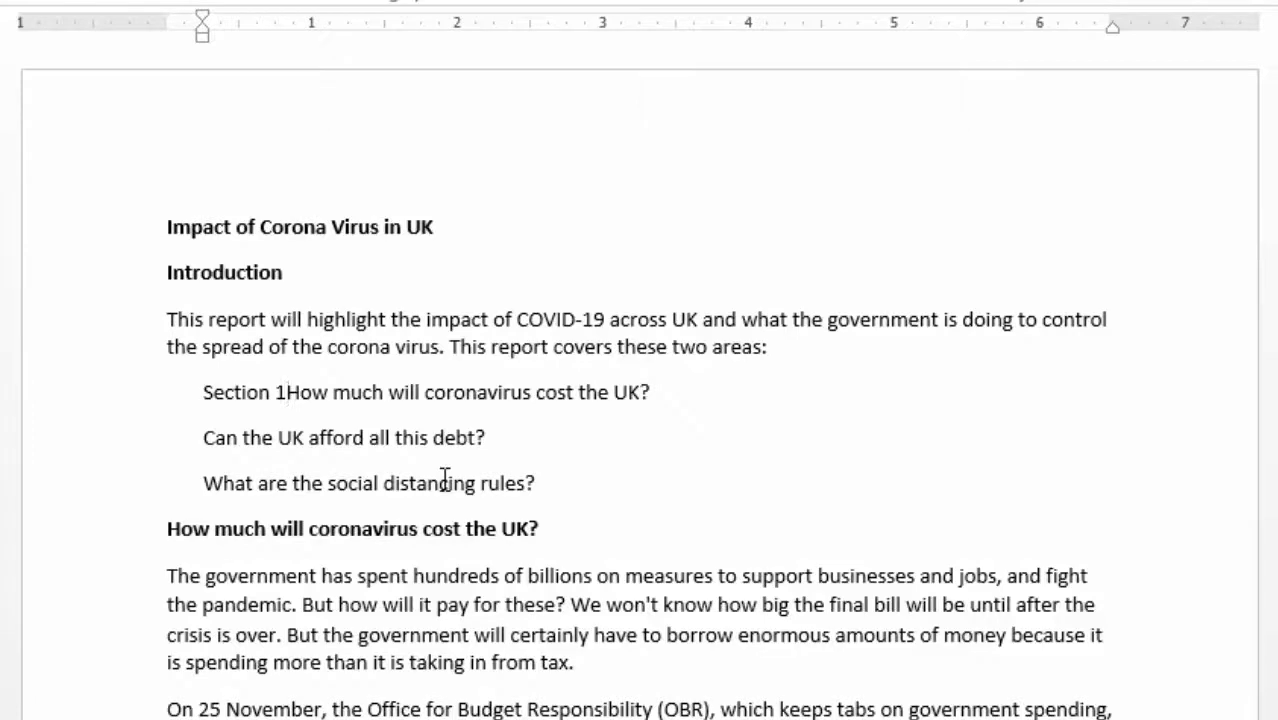
pyautogui.write(':')
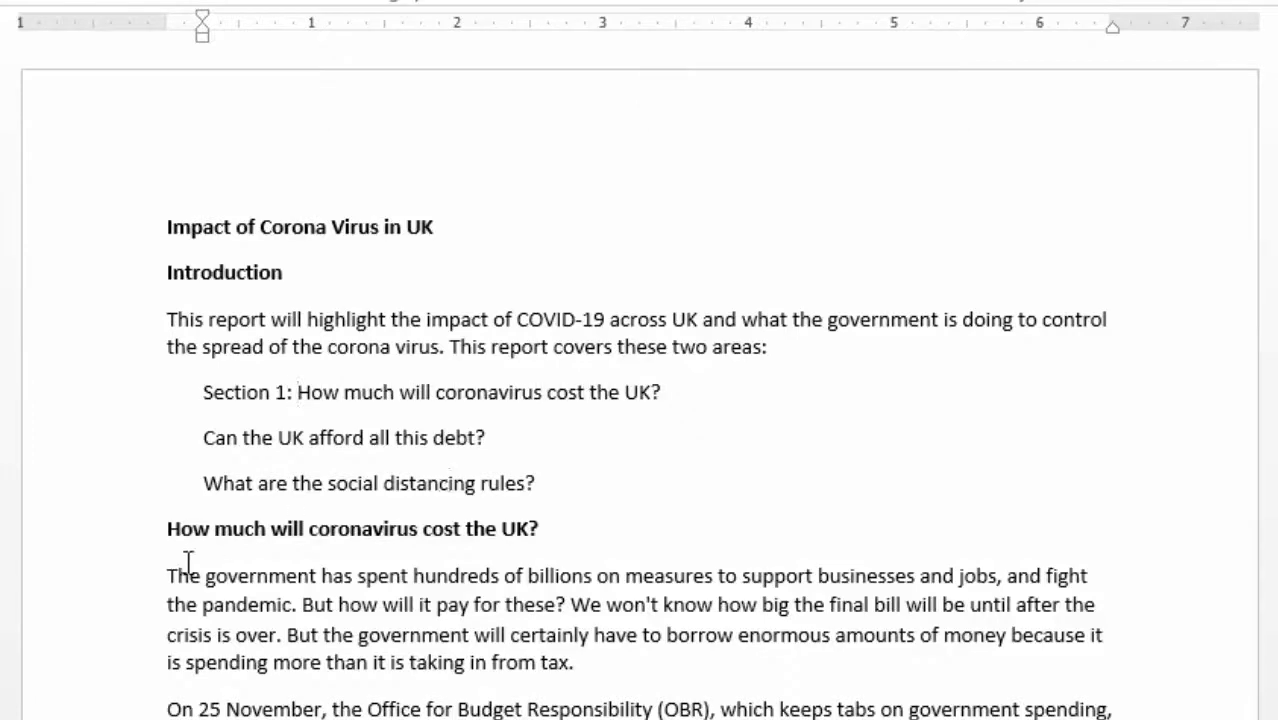
pyautogui.click(205, 437)
pyautogui.write('Section 2')
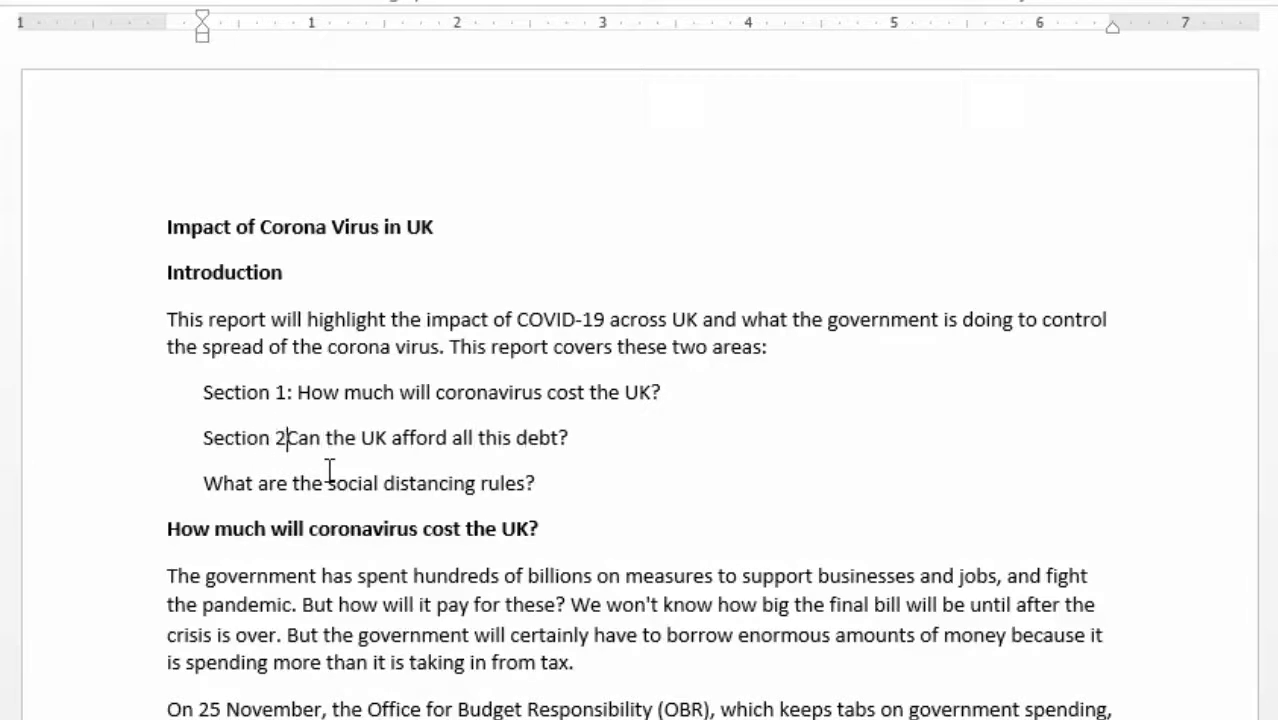
pyautogui.write(': ')
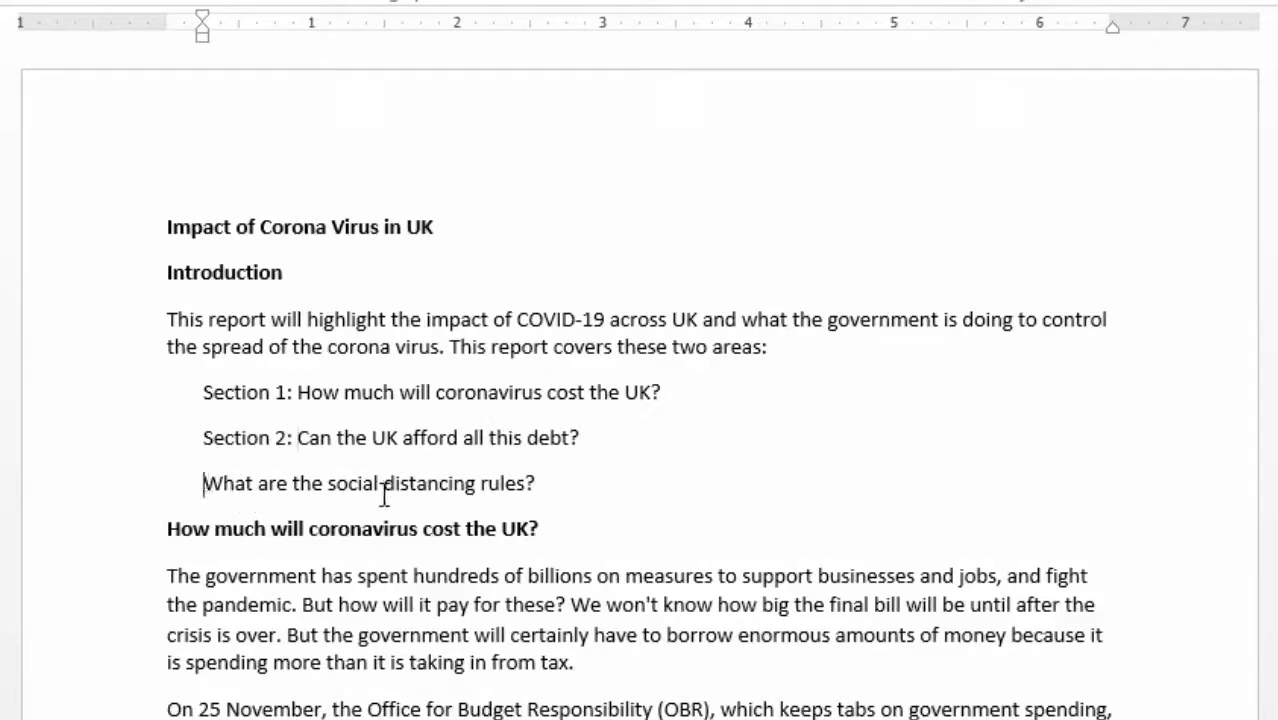
# Add the prefix "Section 3: " to the introduction's third topic, "What are the social distancing rules?".
pyautogui.write('Section')
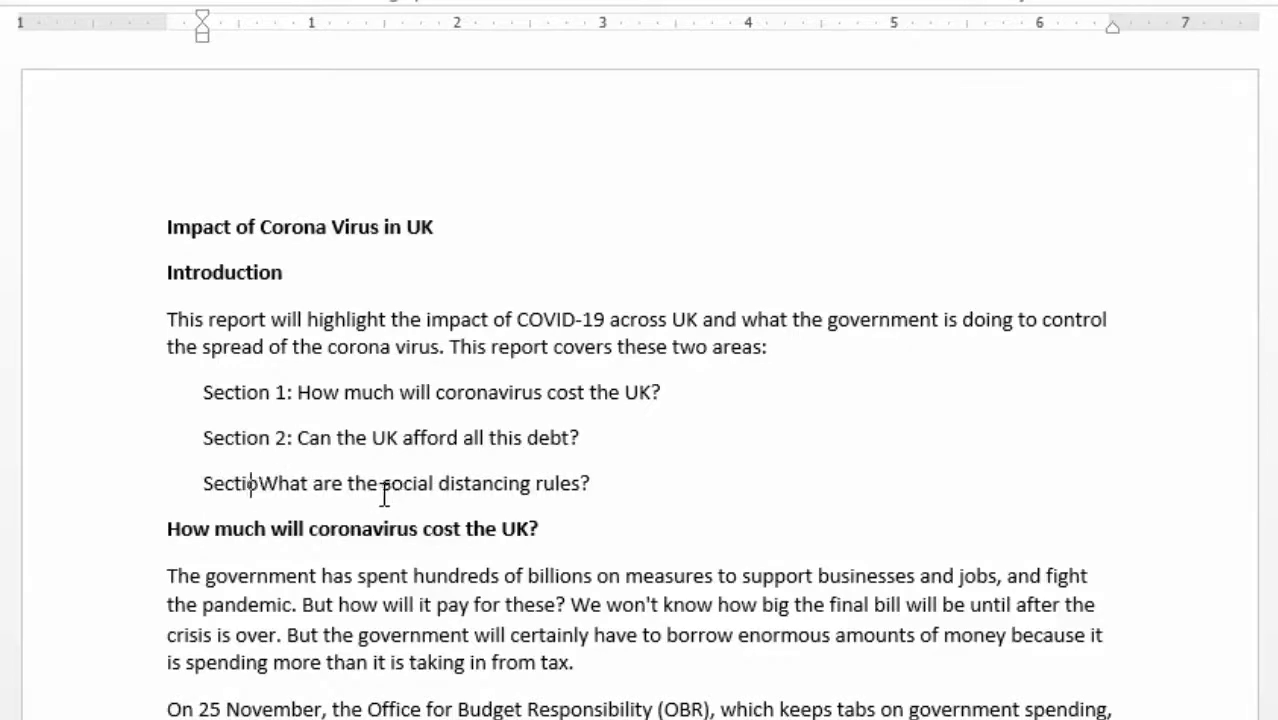
pyautogui.write(':')
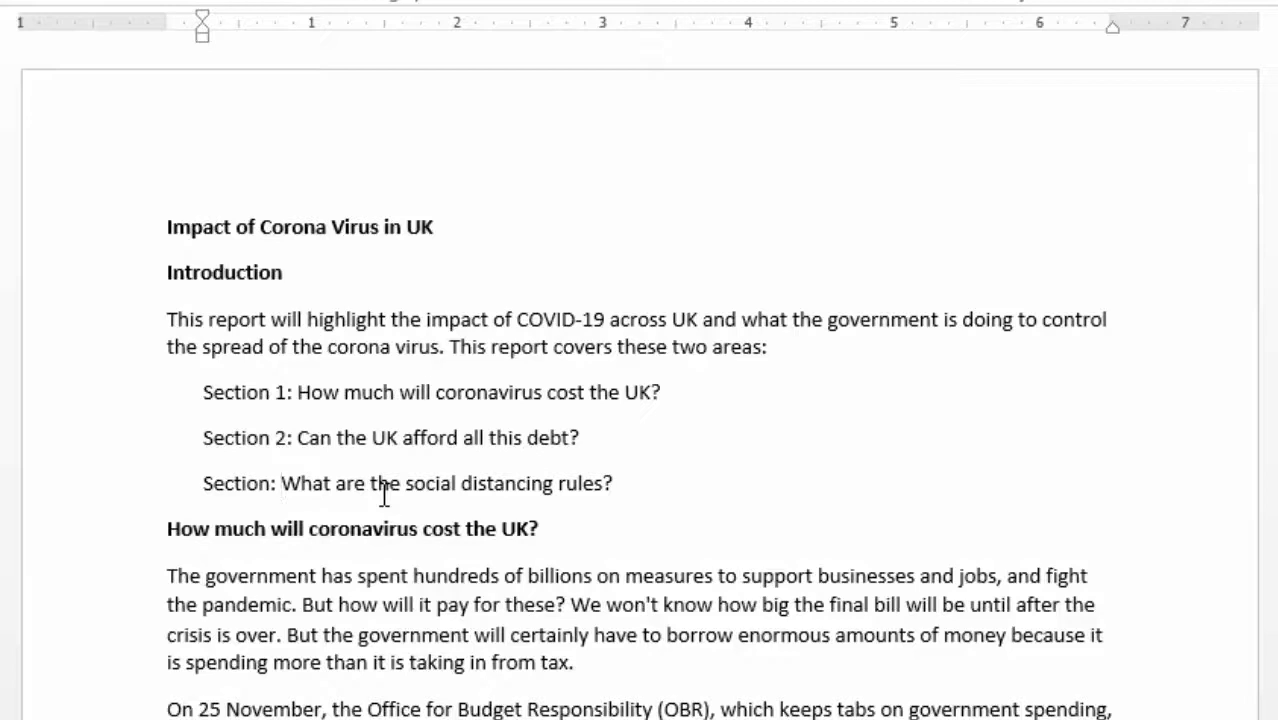
pyautogui.press('BackSpace')
pyautogui.press('BackSpace')
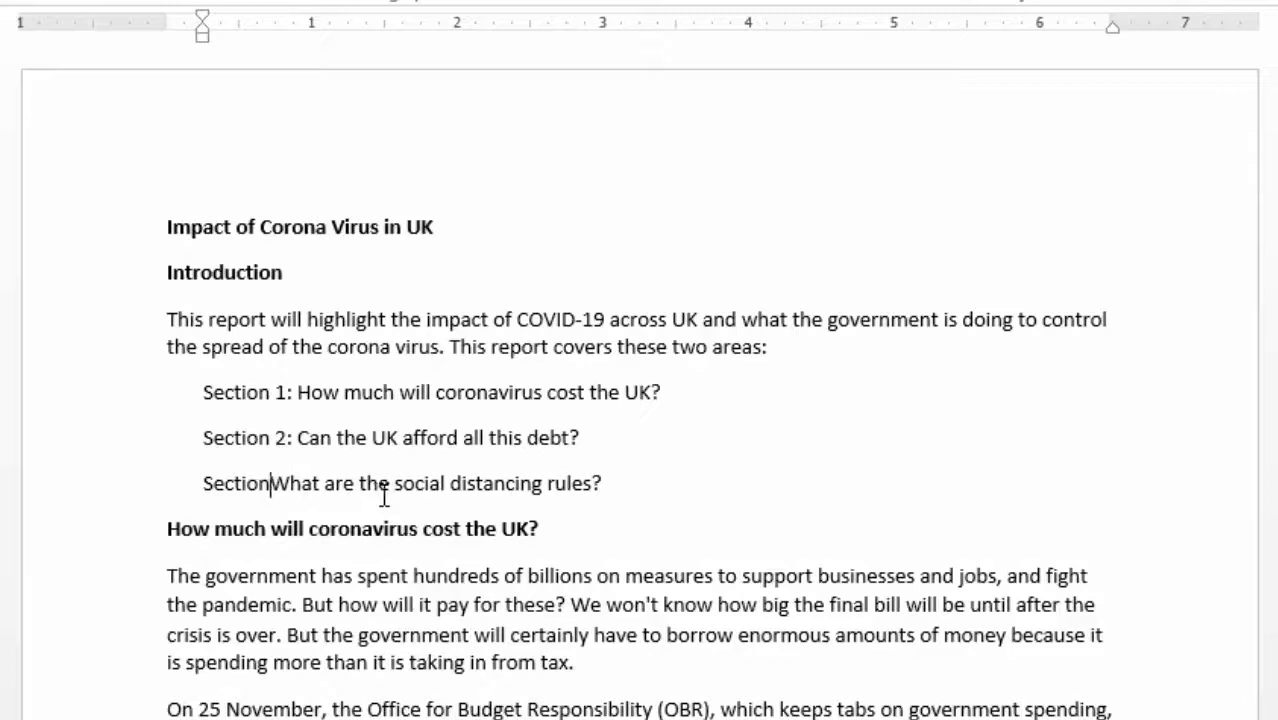
pyautogui.write('3')
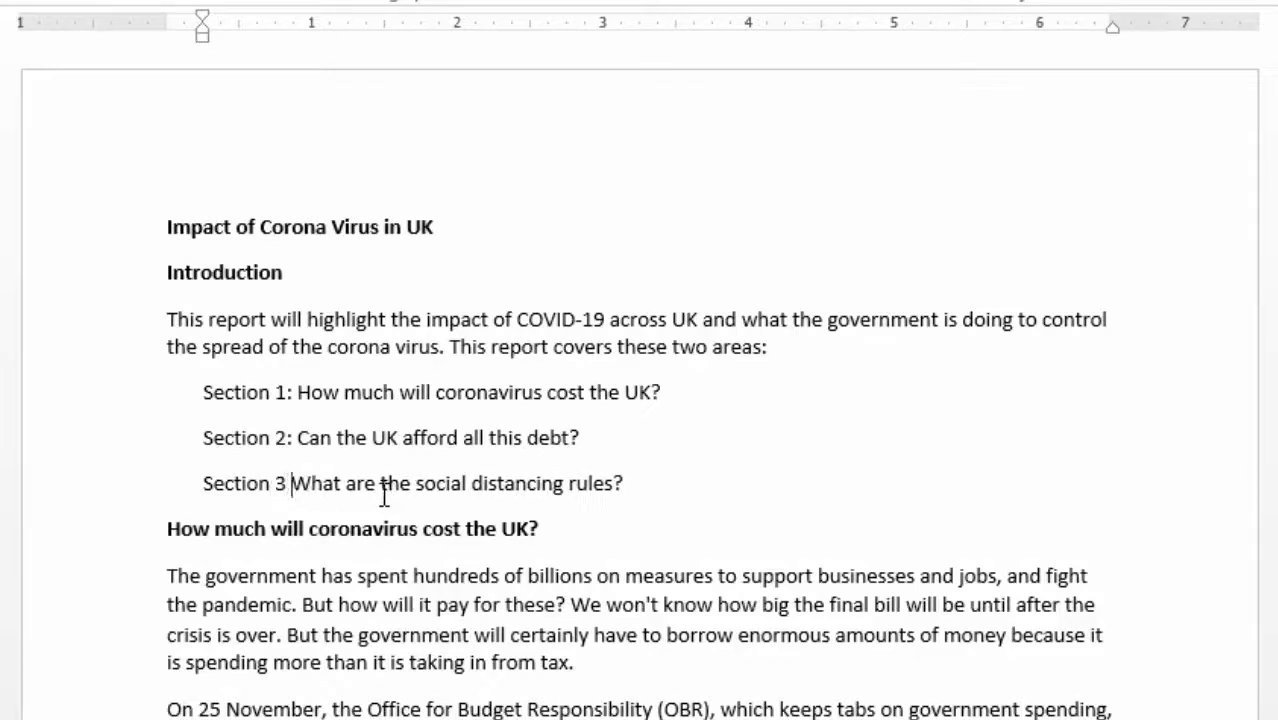
pyautogui.press('BackSpace')
pyautogui.write(':')
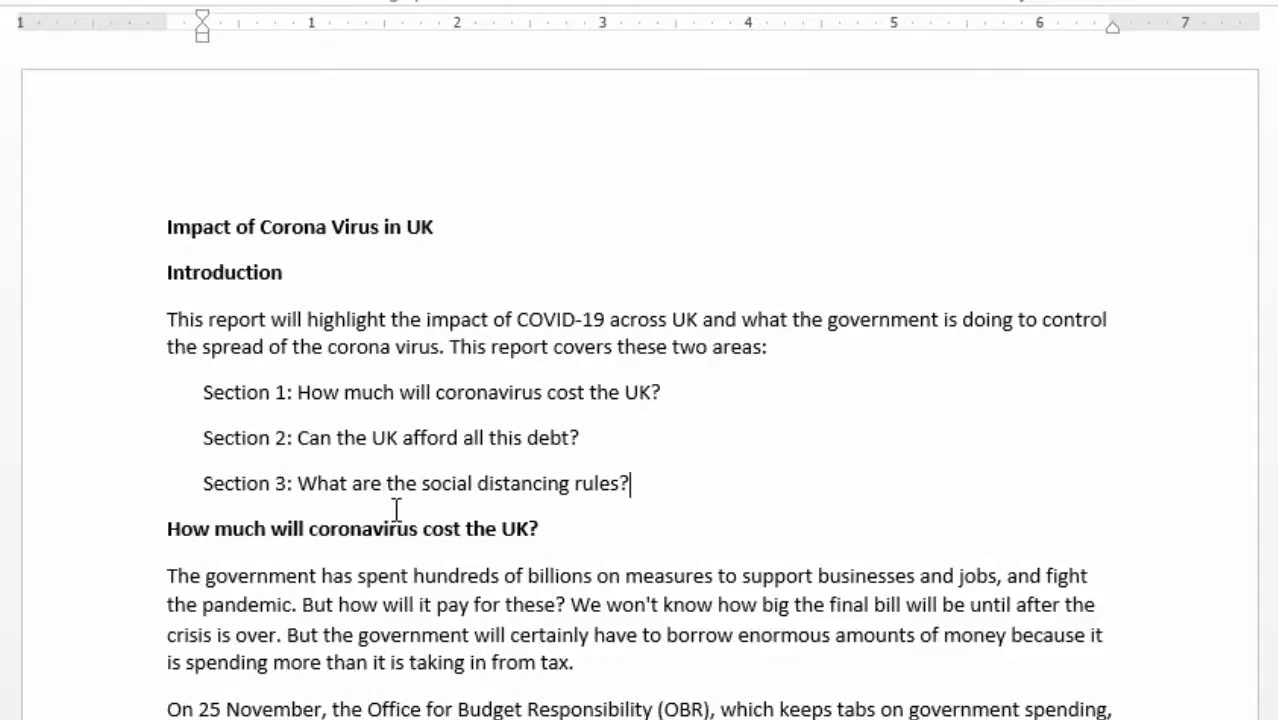
# Add the prefix "Section 1: " to the bold heading "How much will coronavirus cost the UK?" below the introduction.
pyautogui.scroll(-3, 590, 400)
pyautogui.scroll(3, 599, 451)
pyautogui.scroll(-1, 450, 460)
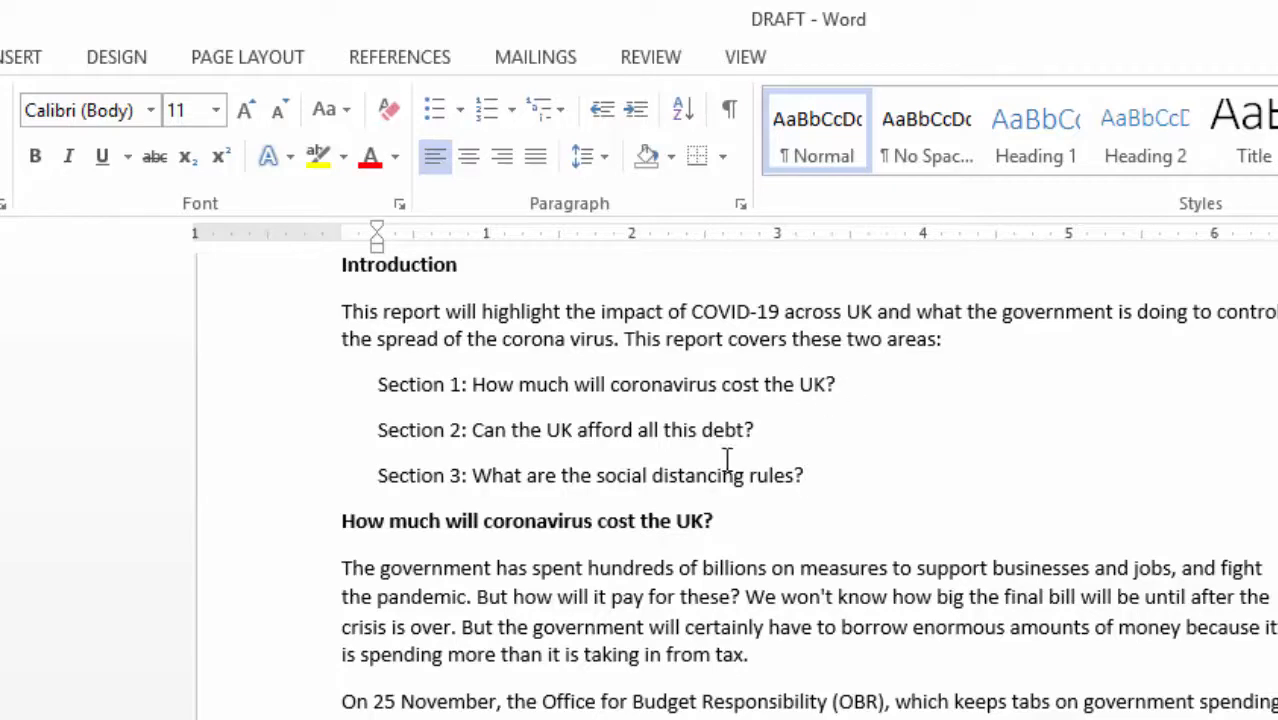
pyautogui.click(341, 521)
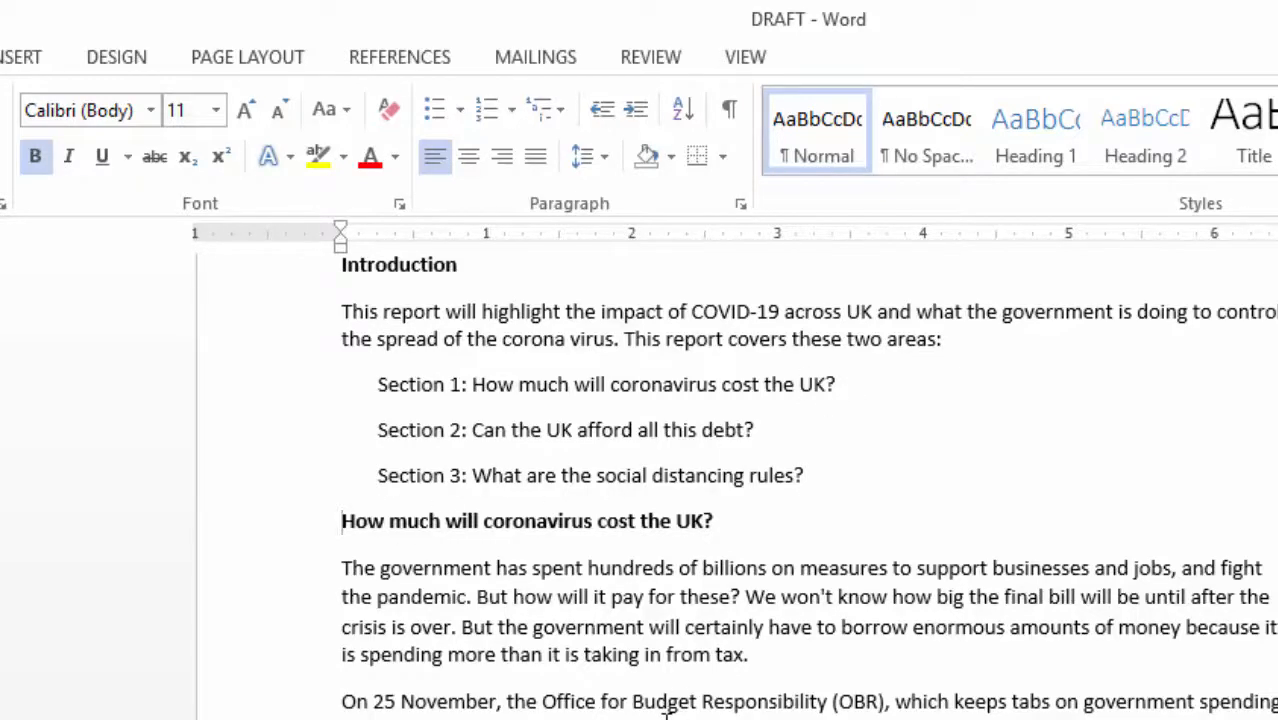
pyautogui.write('Secvt')
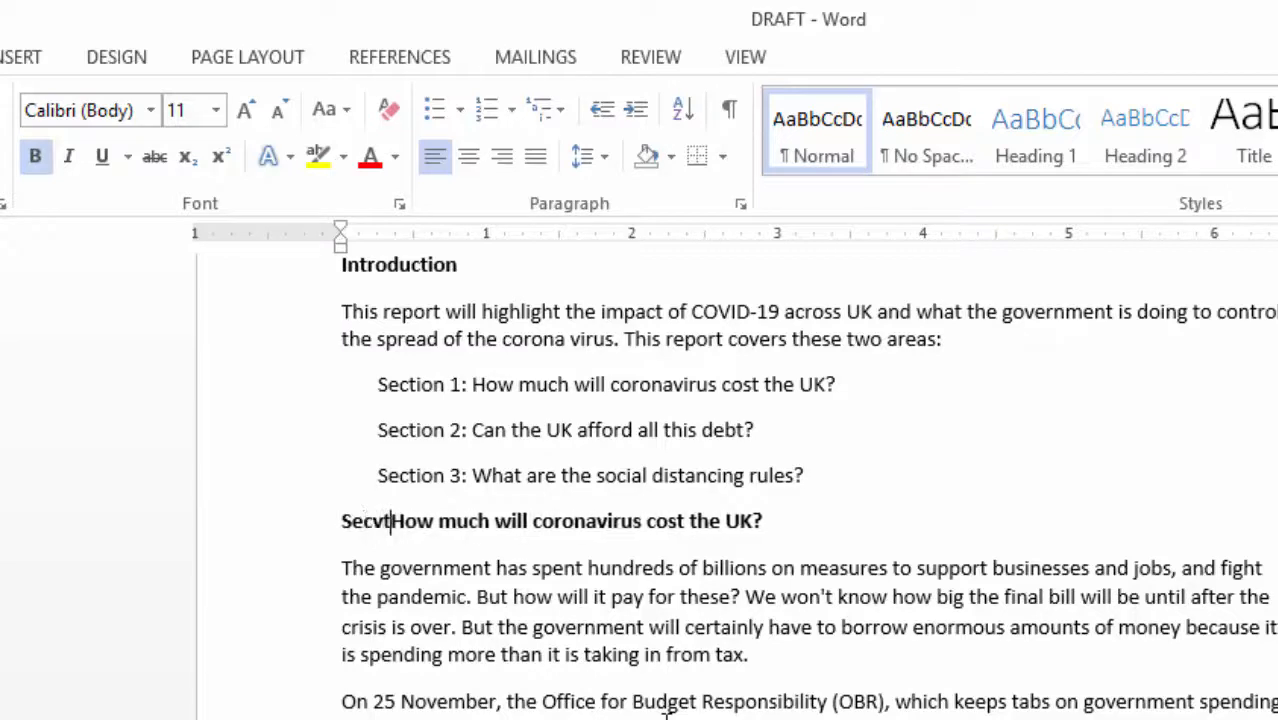
pyautogui.press('BackSpace')
pyautogui.write('tion')
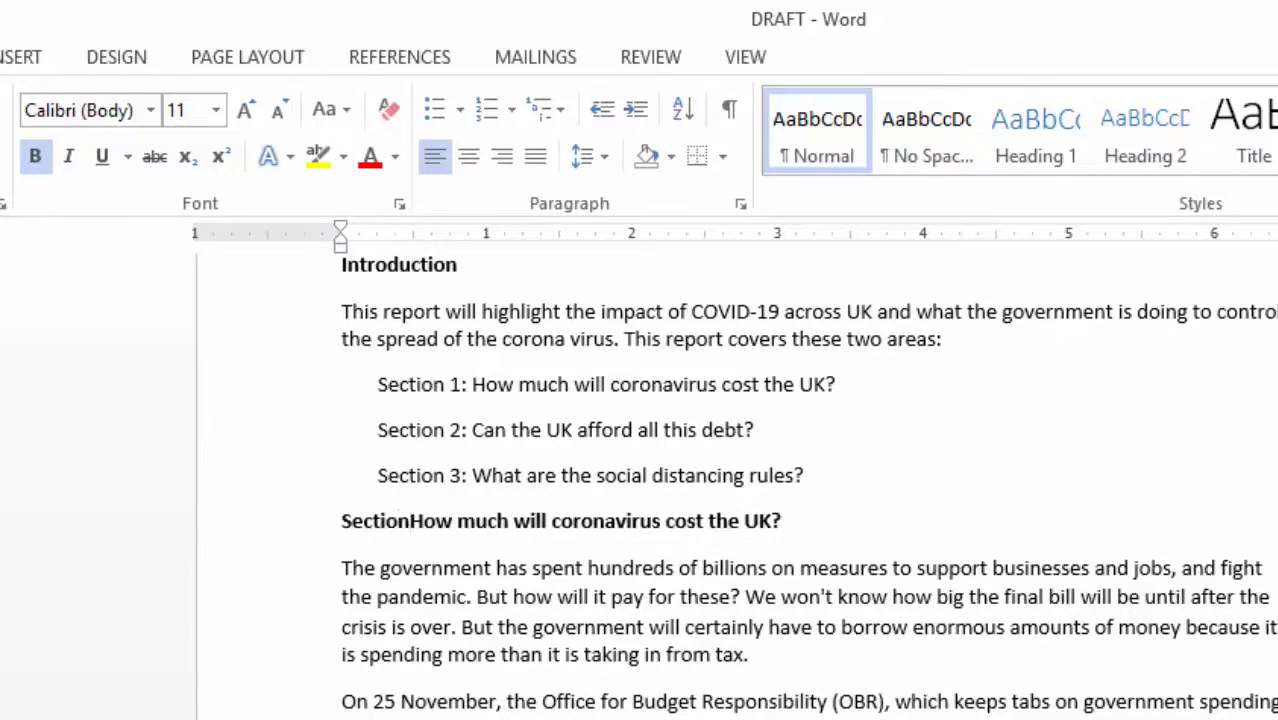
pyautogui.write(' 1:')
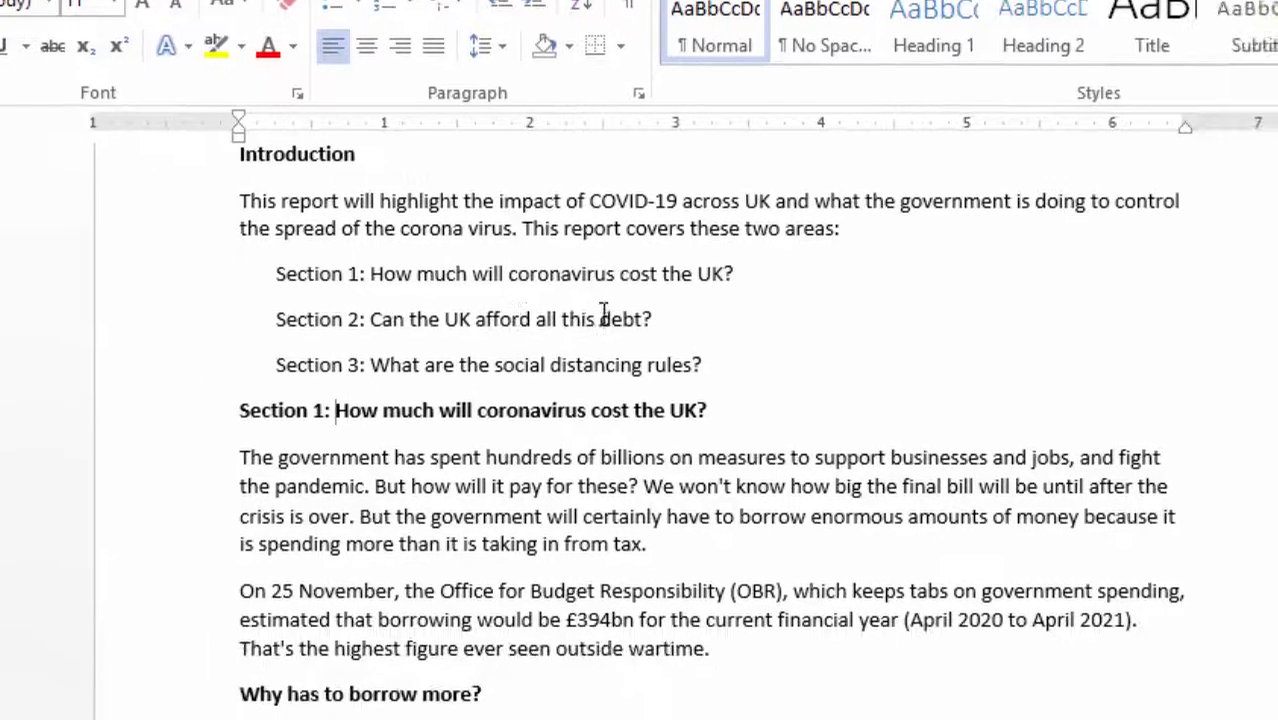
# Add the prefix "Section 2: " to the bold heading "Can the UK afford all this debt?" on the second page.
pyautogui.scroll(-8, 318, 630)
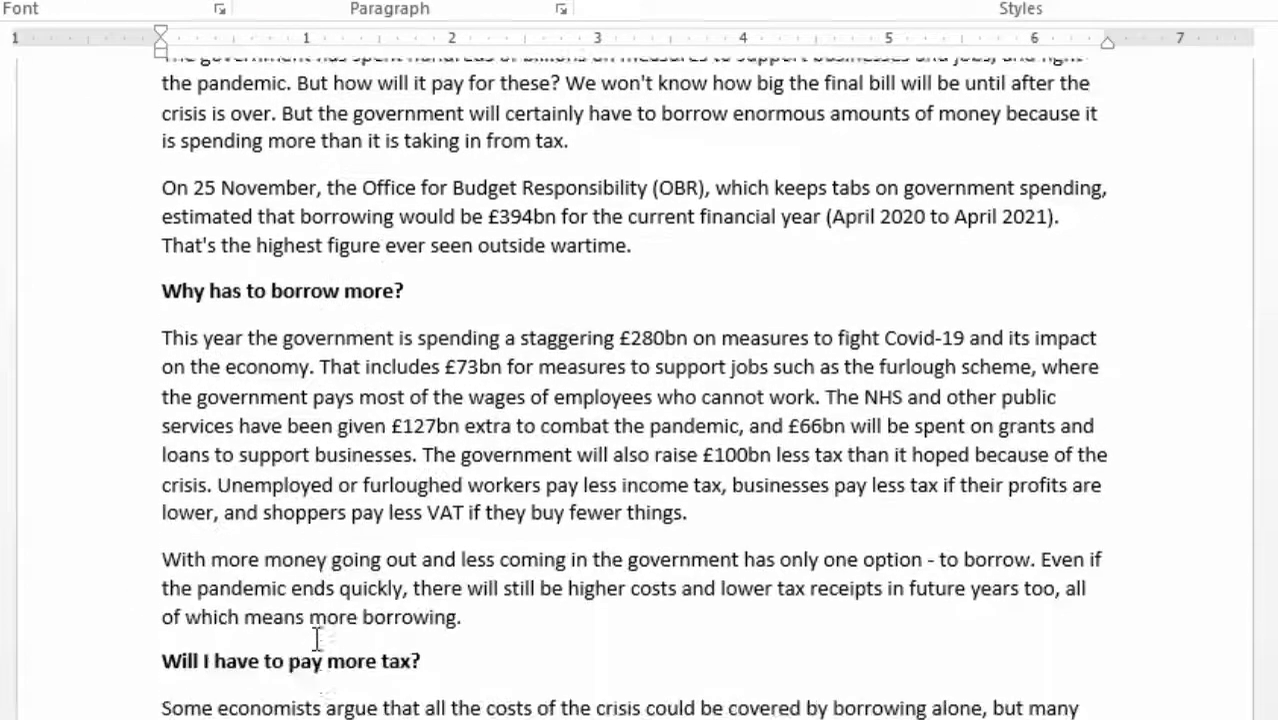
pyautogui.scroll(-5, 318, 640)
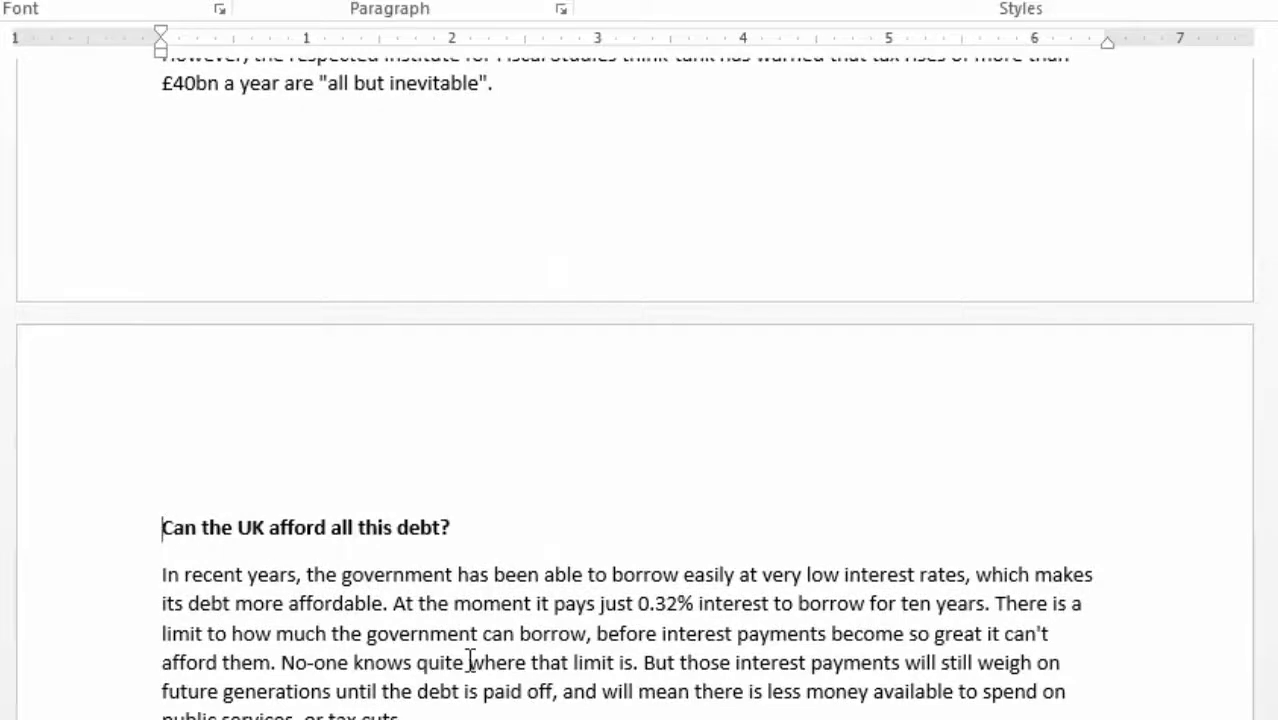
pyautogui.write('Se')
pyautogui.write('ction')
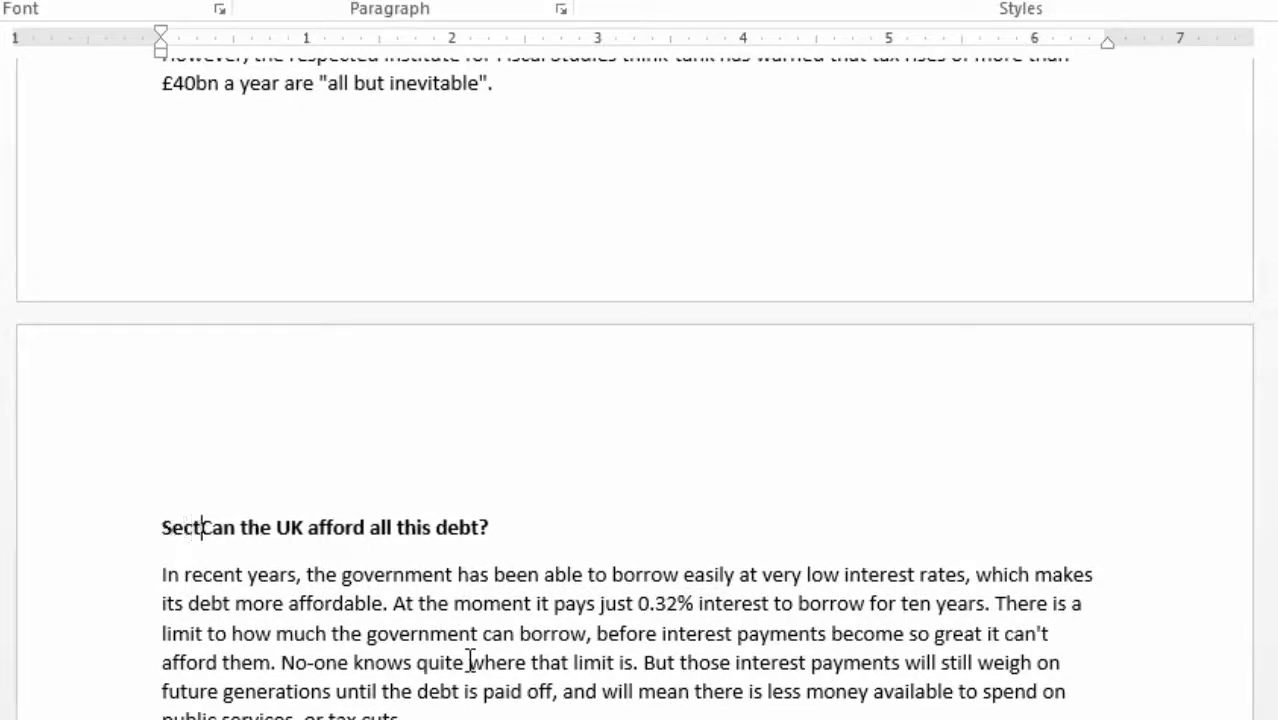
pyautogui.write(' 2')
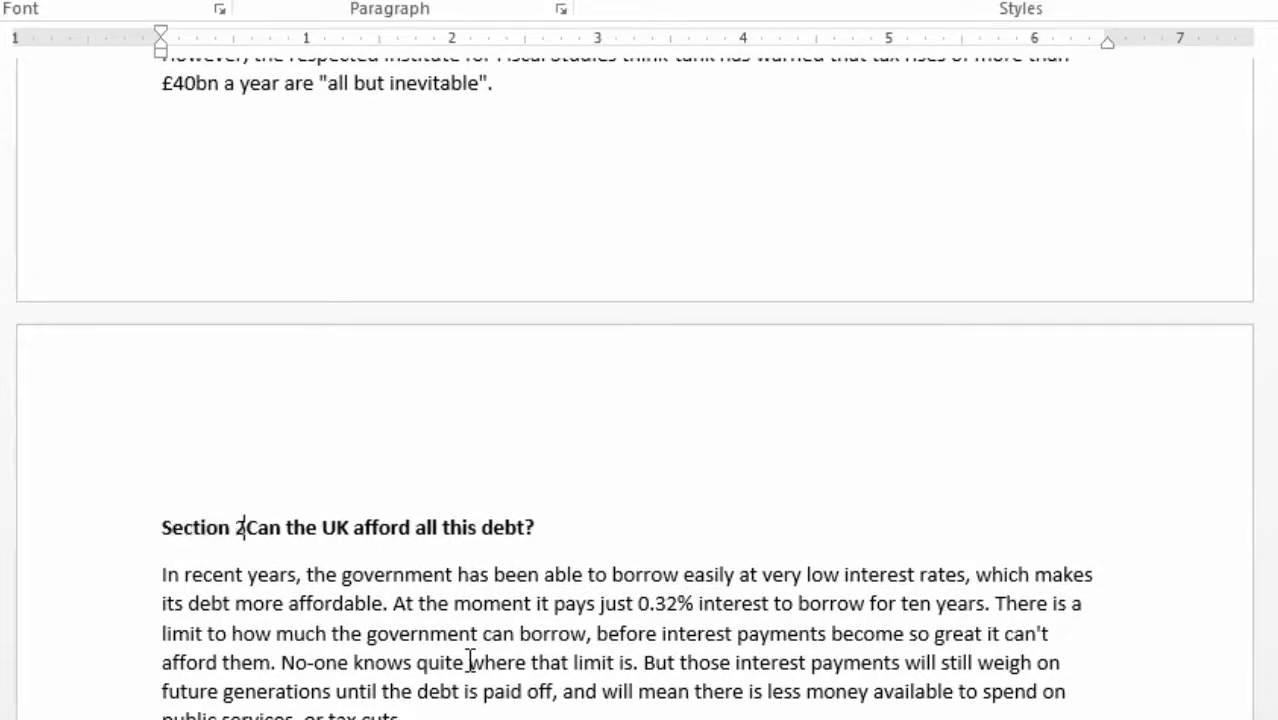
pyautogui.write(':')
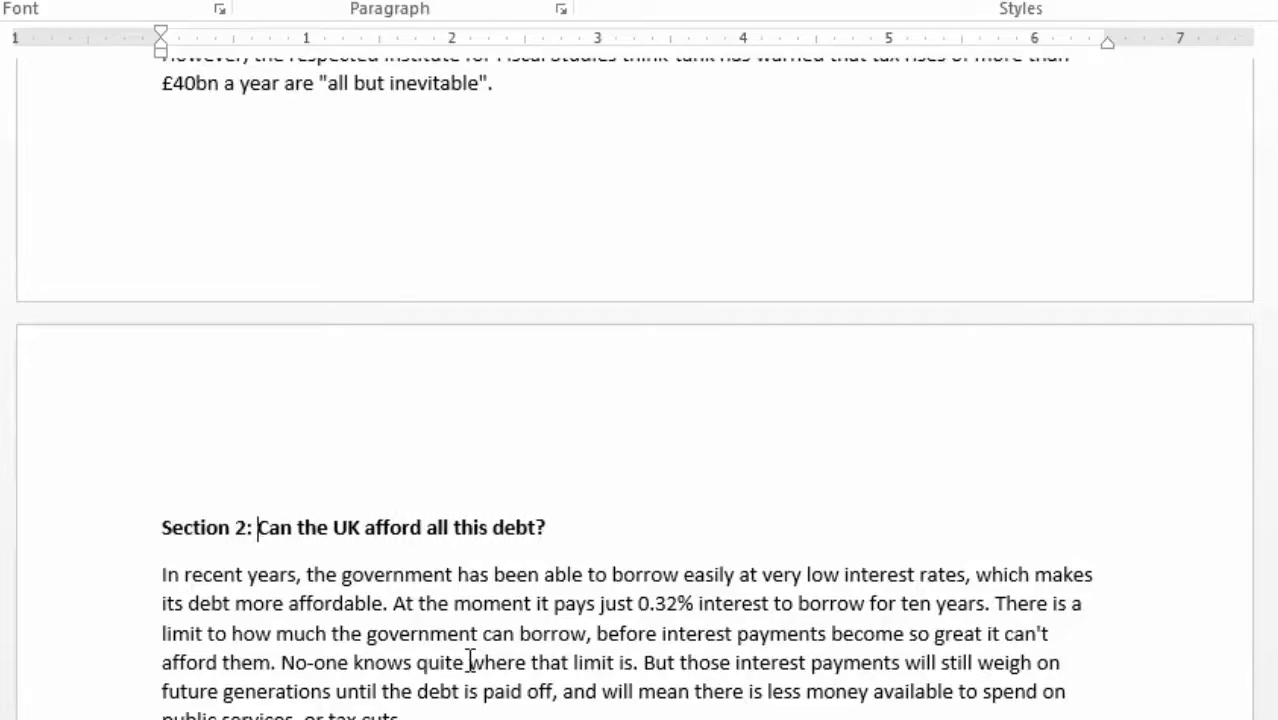
# Add the prefix "Section 3: " to the bold heading "What are the social distancing rules?" on the second page.
pyautogui.scroll(15, 509, 620)
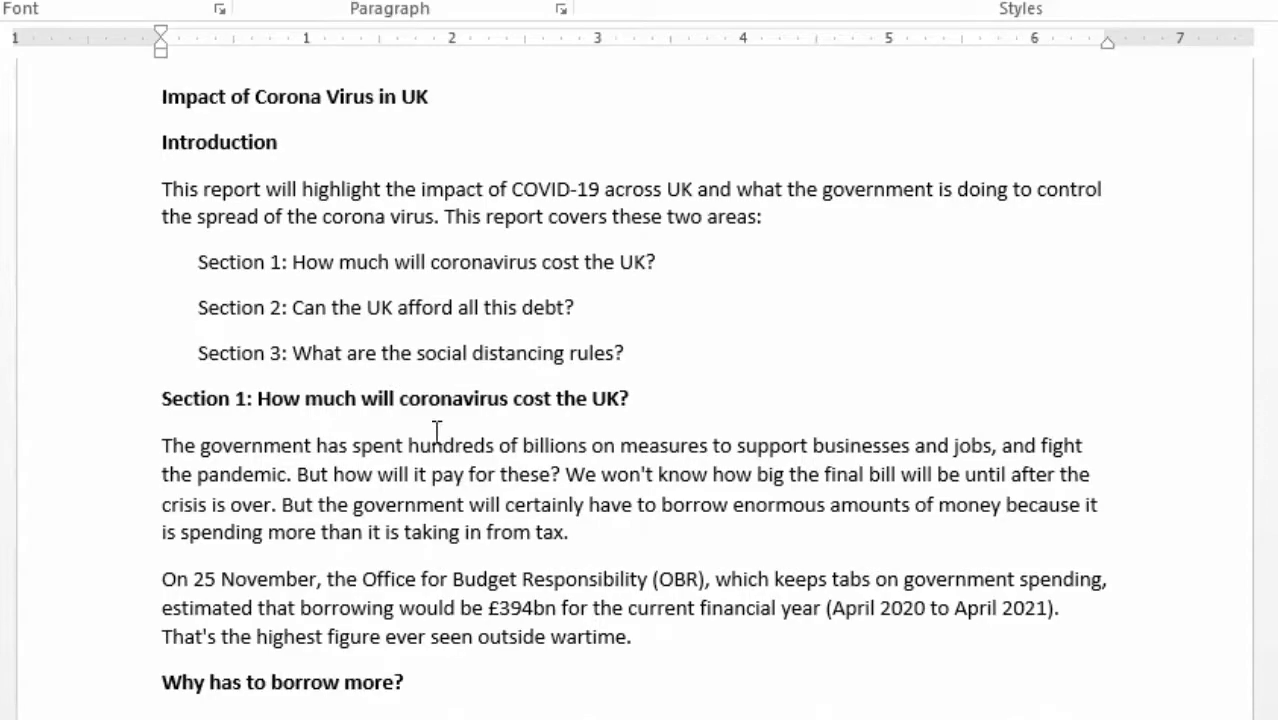
pyautogui.scroll(-15, 464, 686)
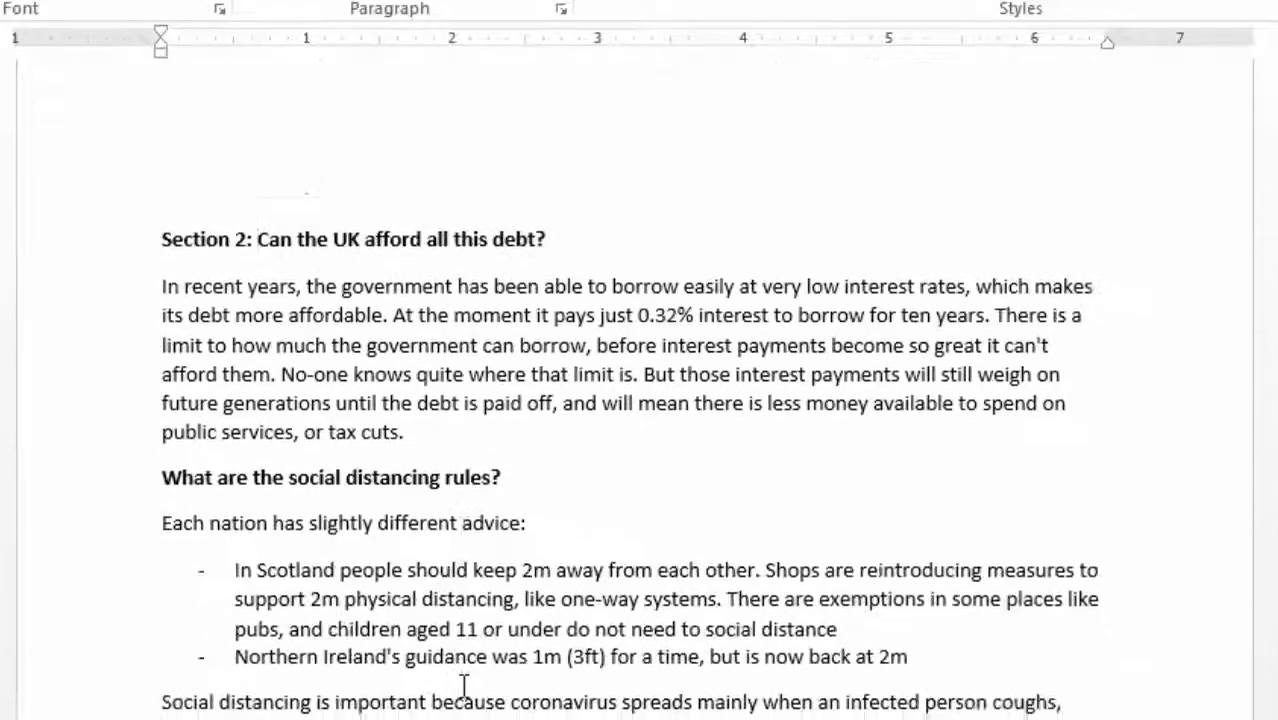
pyautogui.scroll(-8, 464, 686)
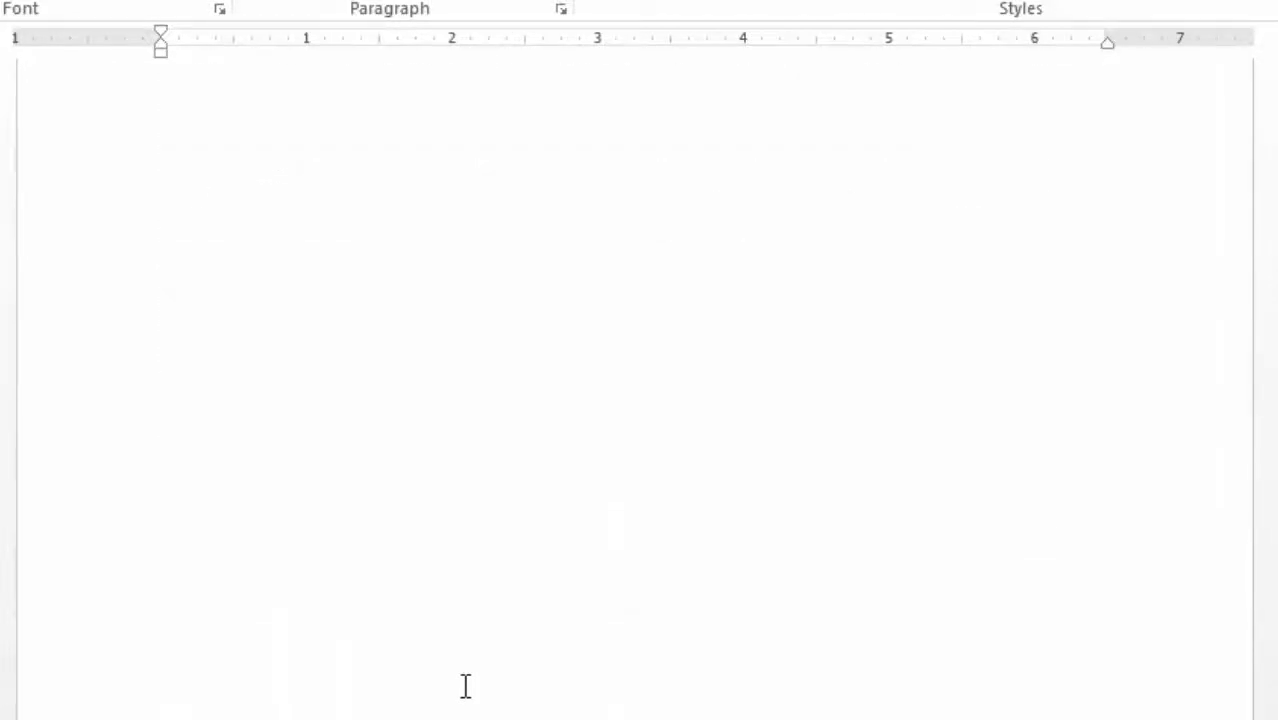
pyautogui.scroll(8, 465, 686)
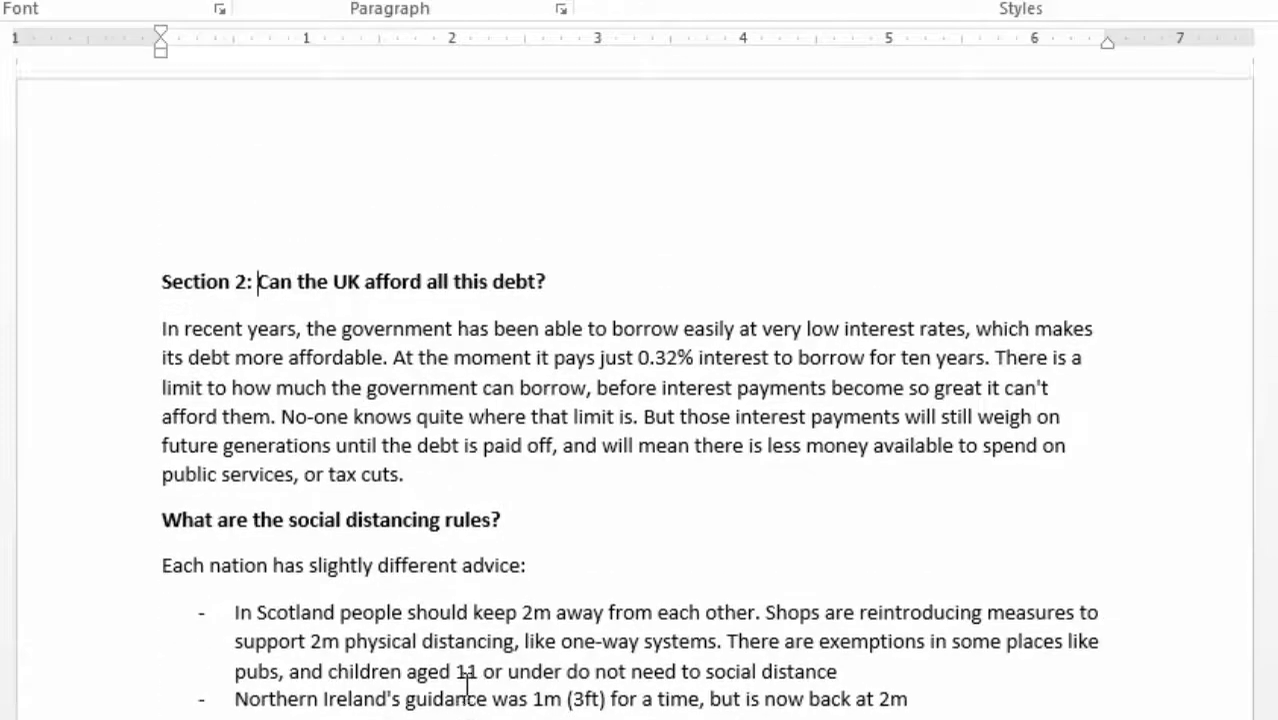
pyautogui.scroll(2, 465, 686)
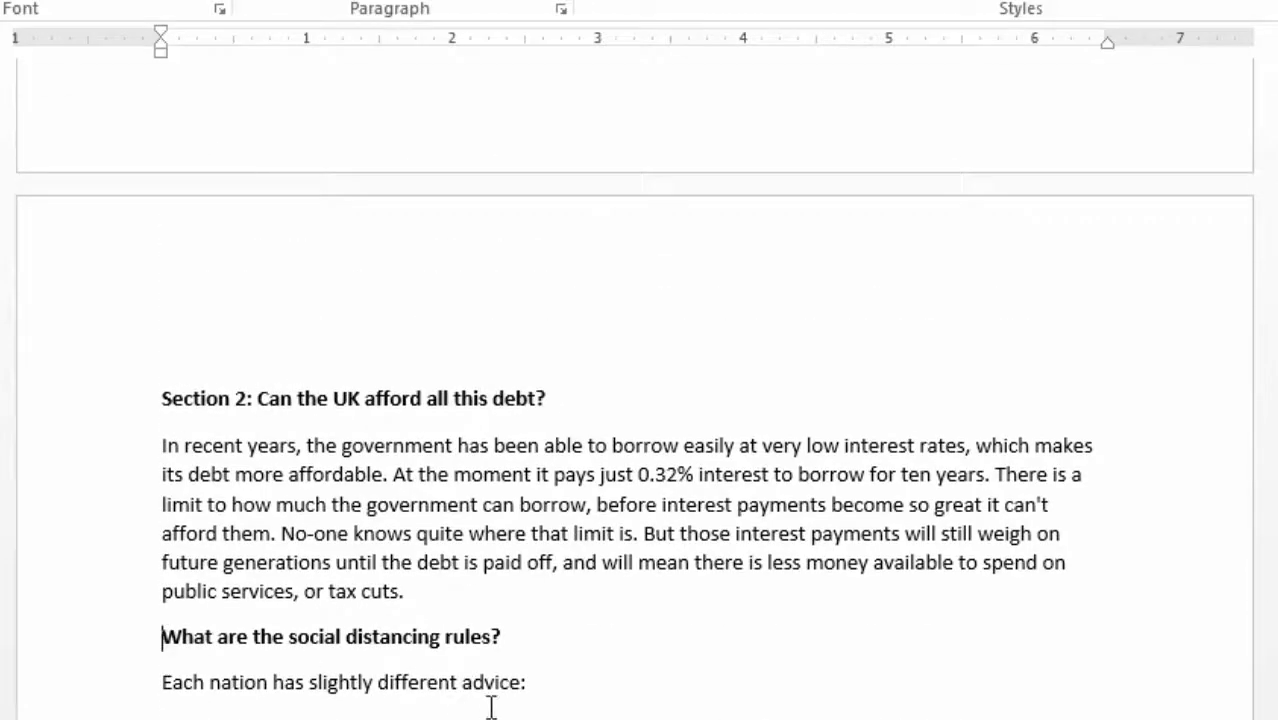
pyautogui.write('Sectio')
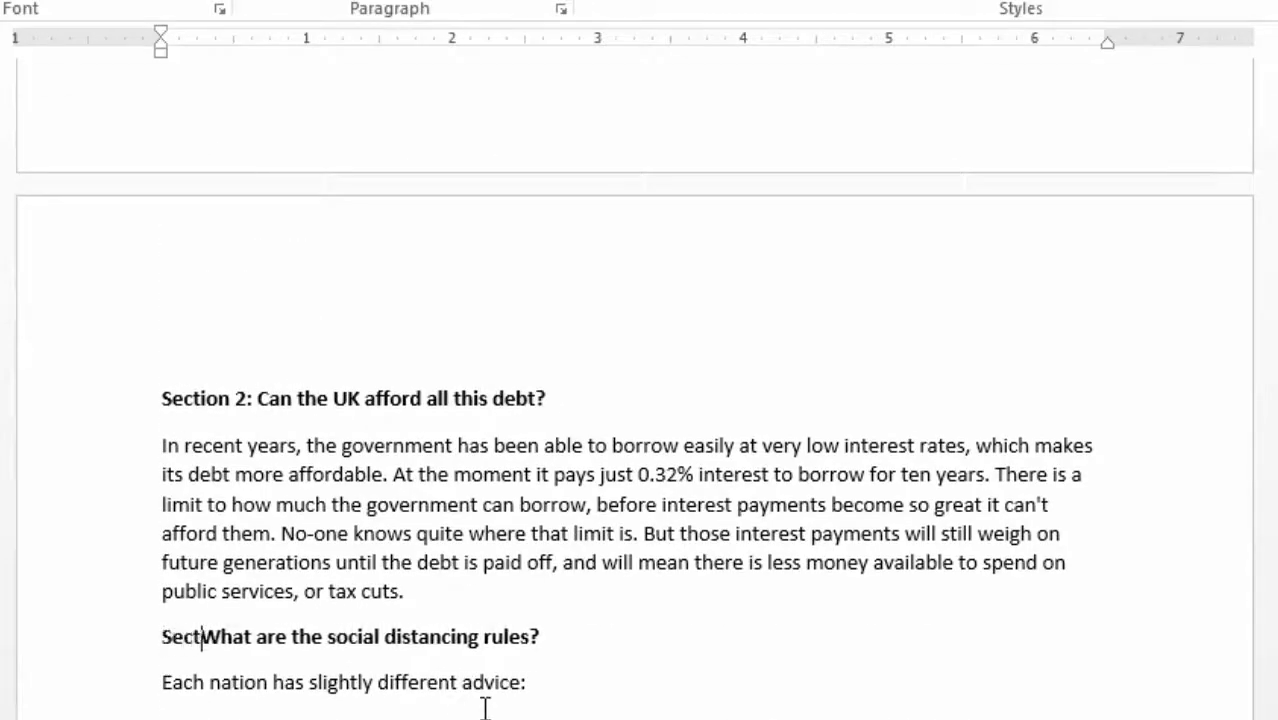
pyautogui.write('n 3')
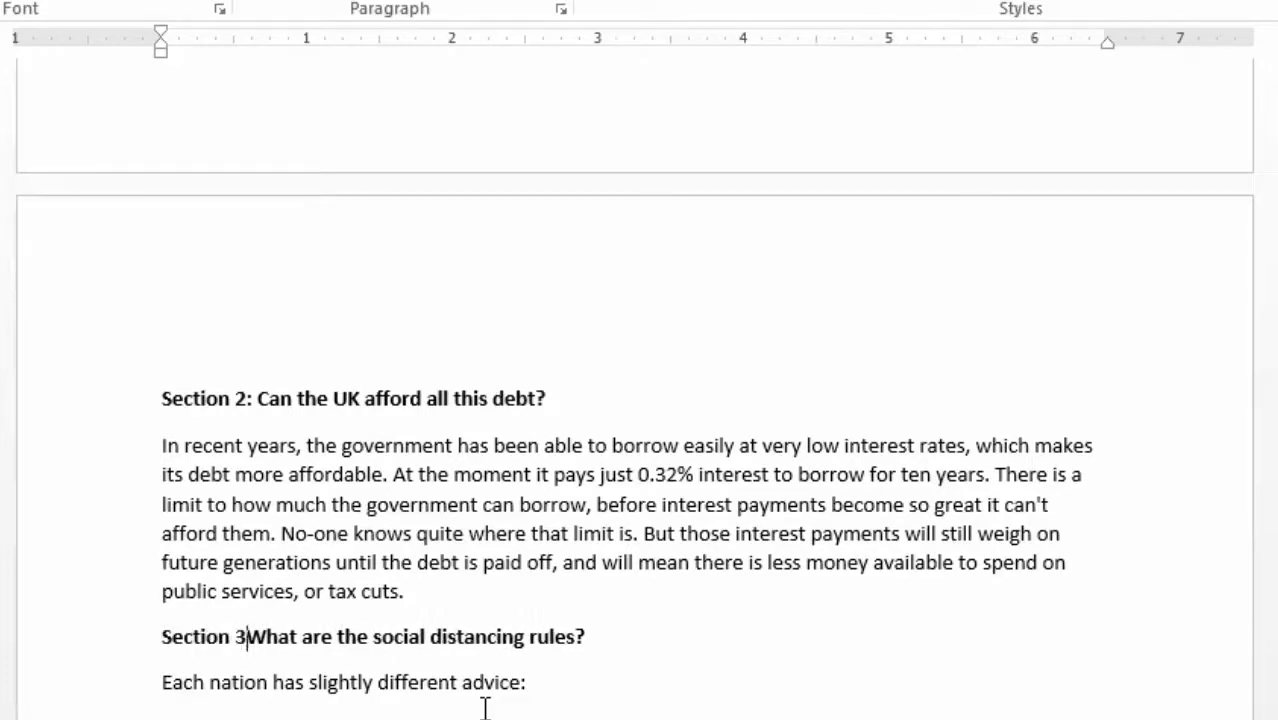
pyautogui.write(':')
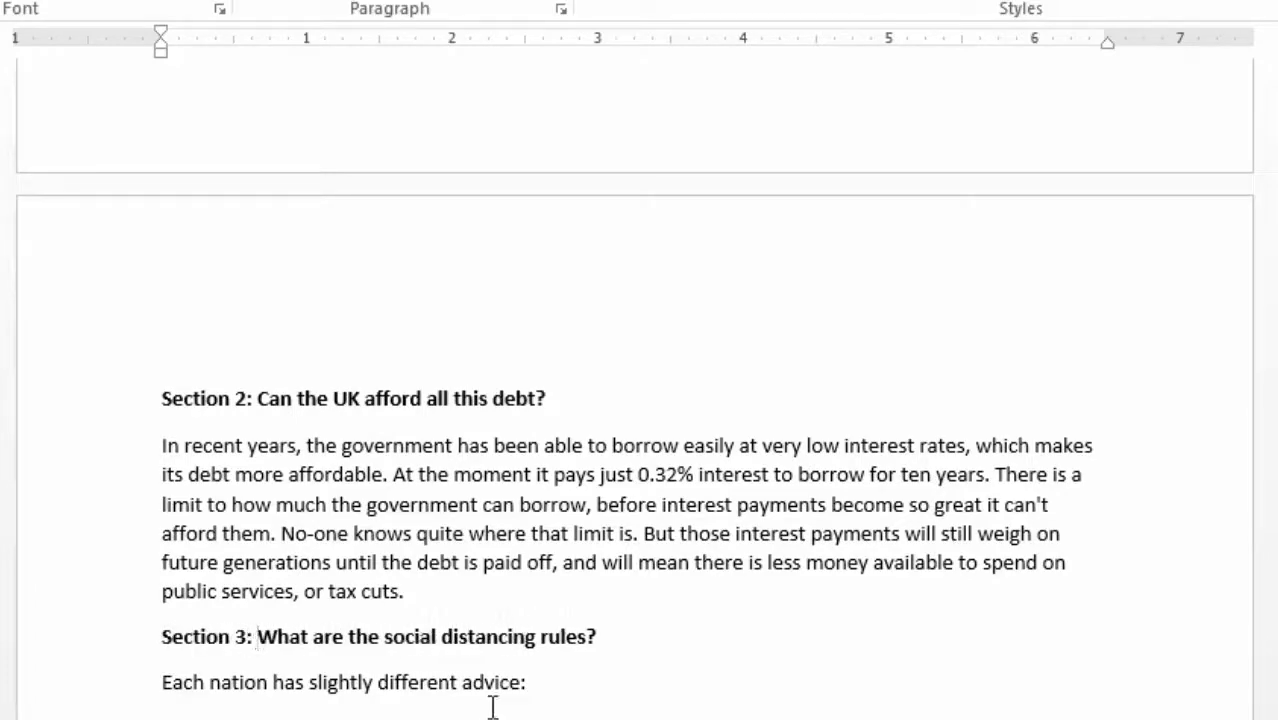
pyautogui.click(741, 641)
# Review the report's title, the introduction with its three listed topics, and the Section 1 heading on the first page.
pyautogui.scroll(15, 648, 533)
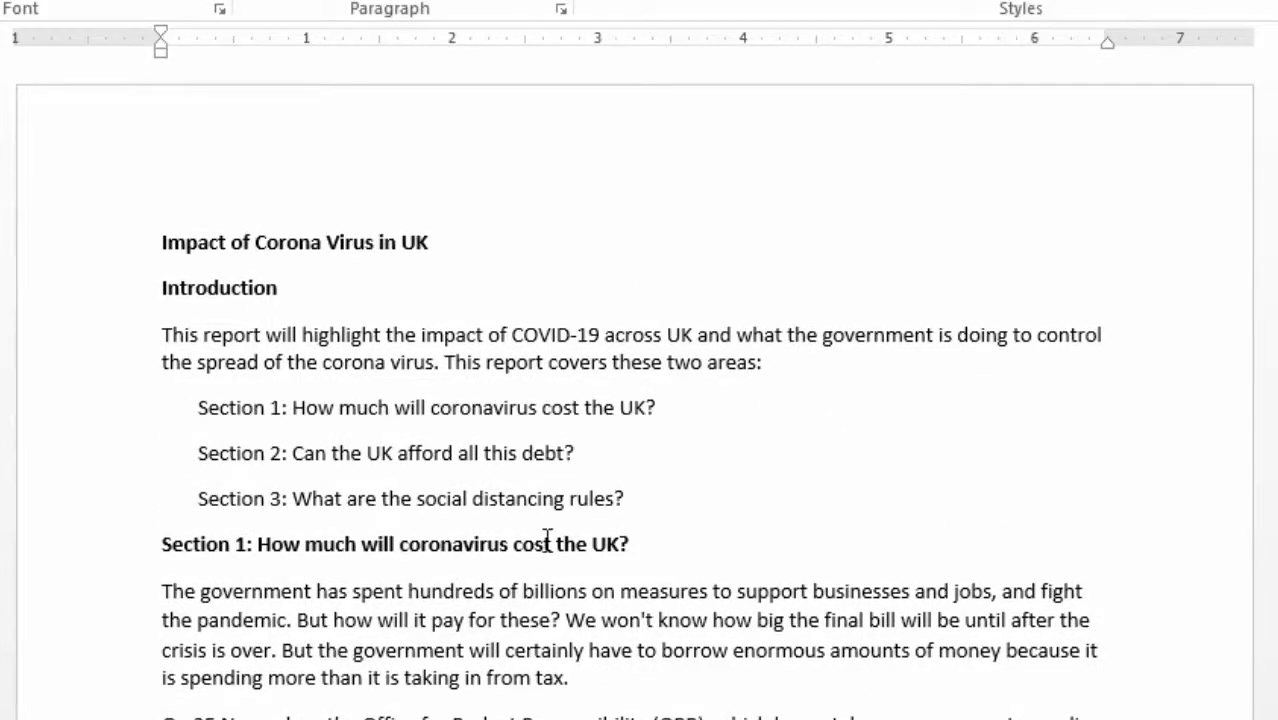
pyautogui.scroll(-3, 548, 540)
pyautogui.moveTo(163, 326); pyautogui.dragTo(531, 334)
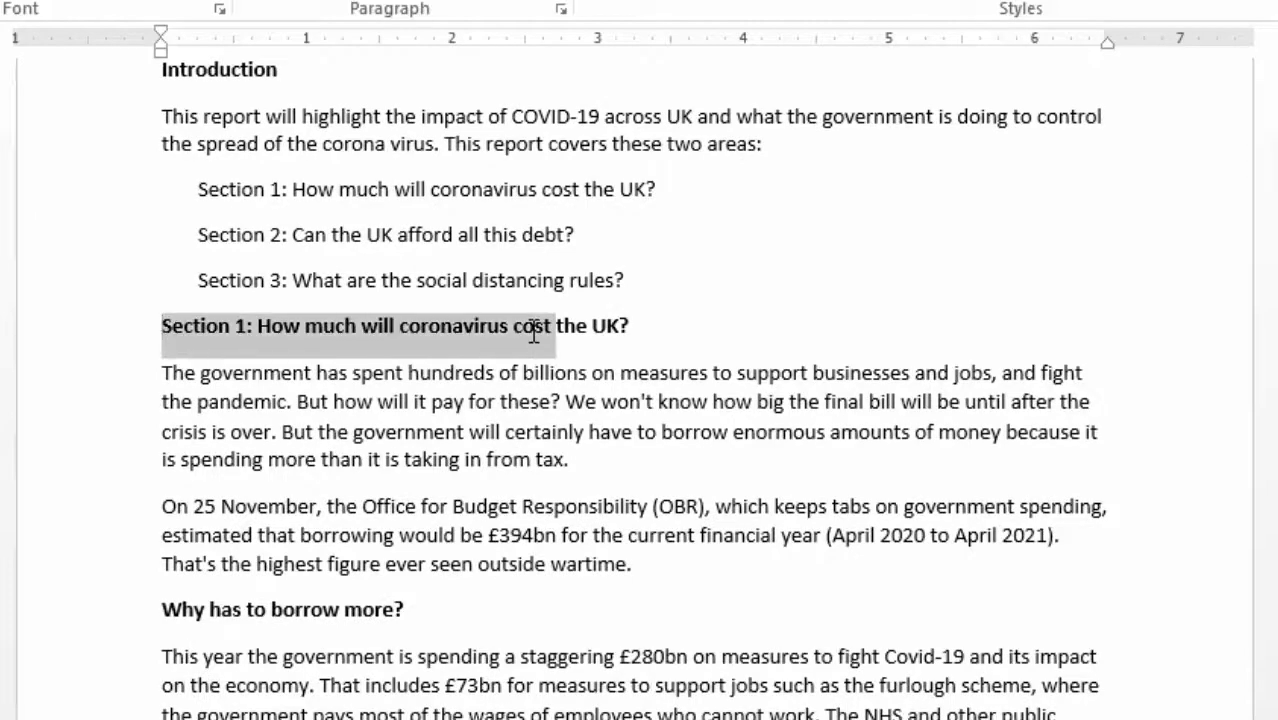
pyautogui.click(467, 440)
pyautogui.scroll(3, 690, 475)
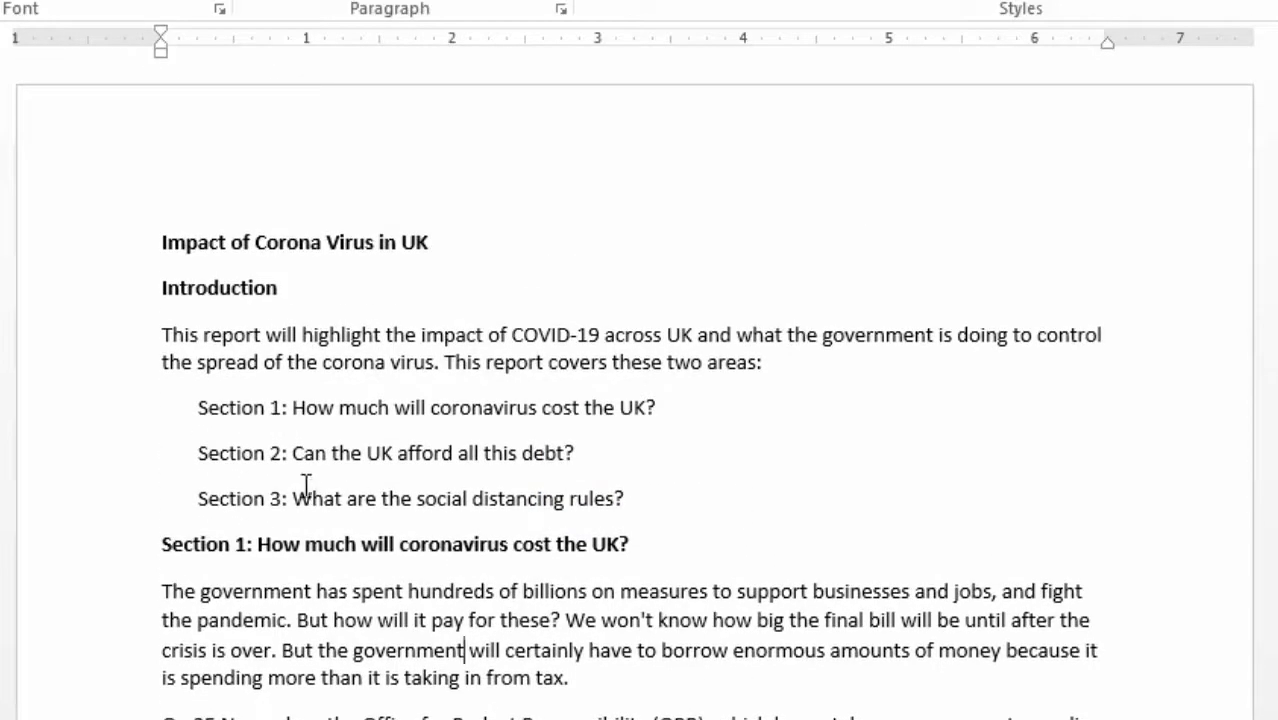
pyautogui.click(148, 240)
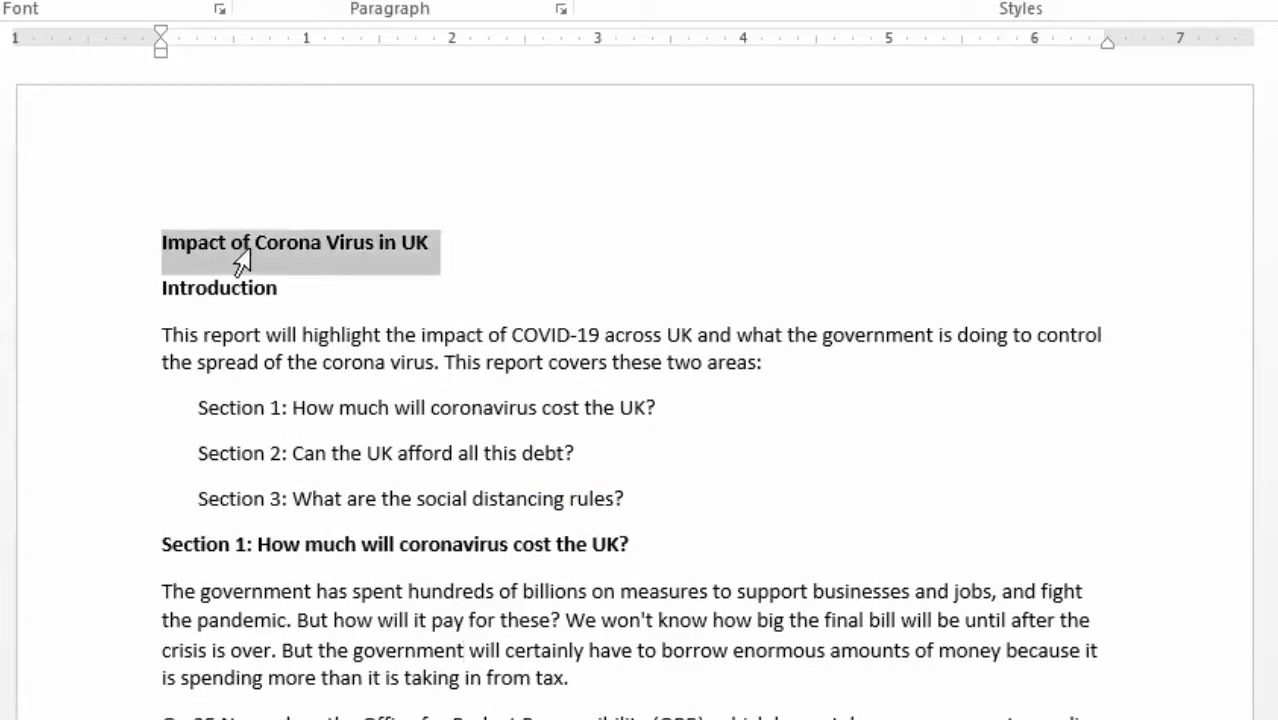
pyautogui.click(502, 260)
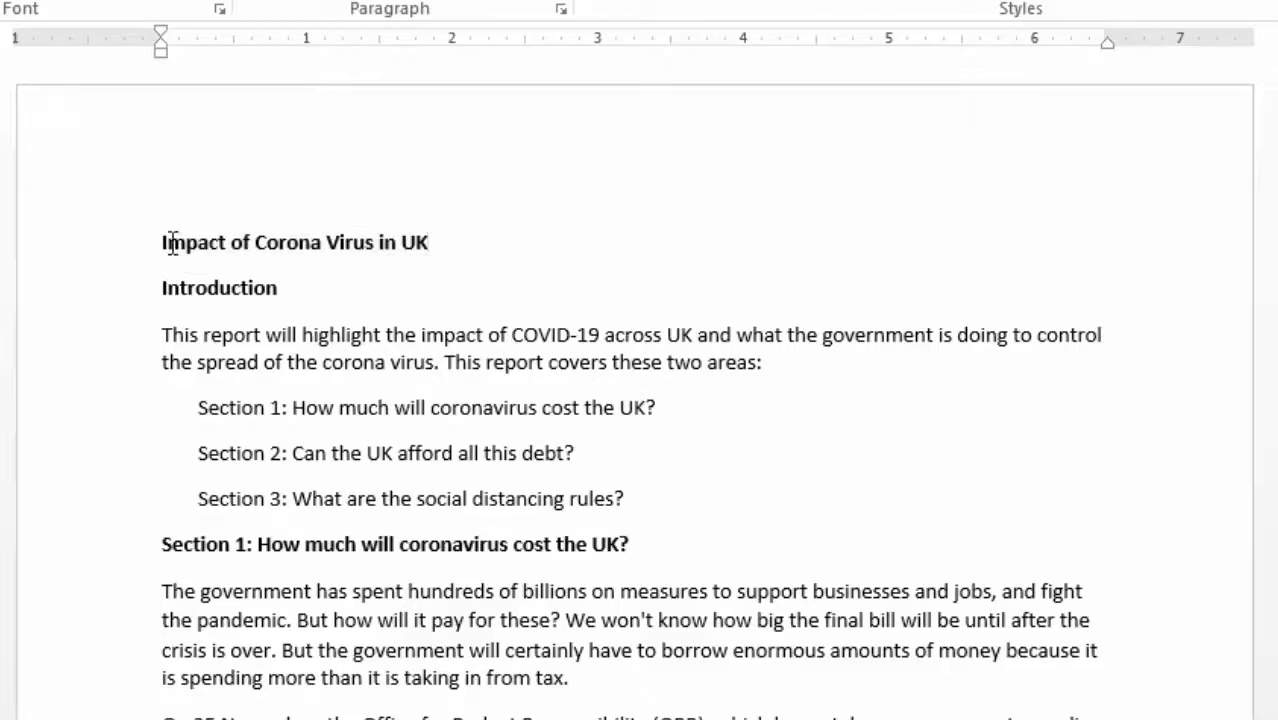
pyautogui.moveTo(168, 243); pyautogui.dragTo(703, 518)
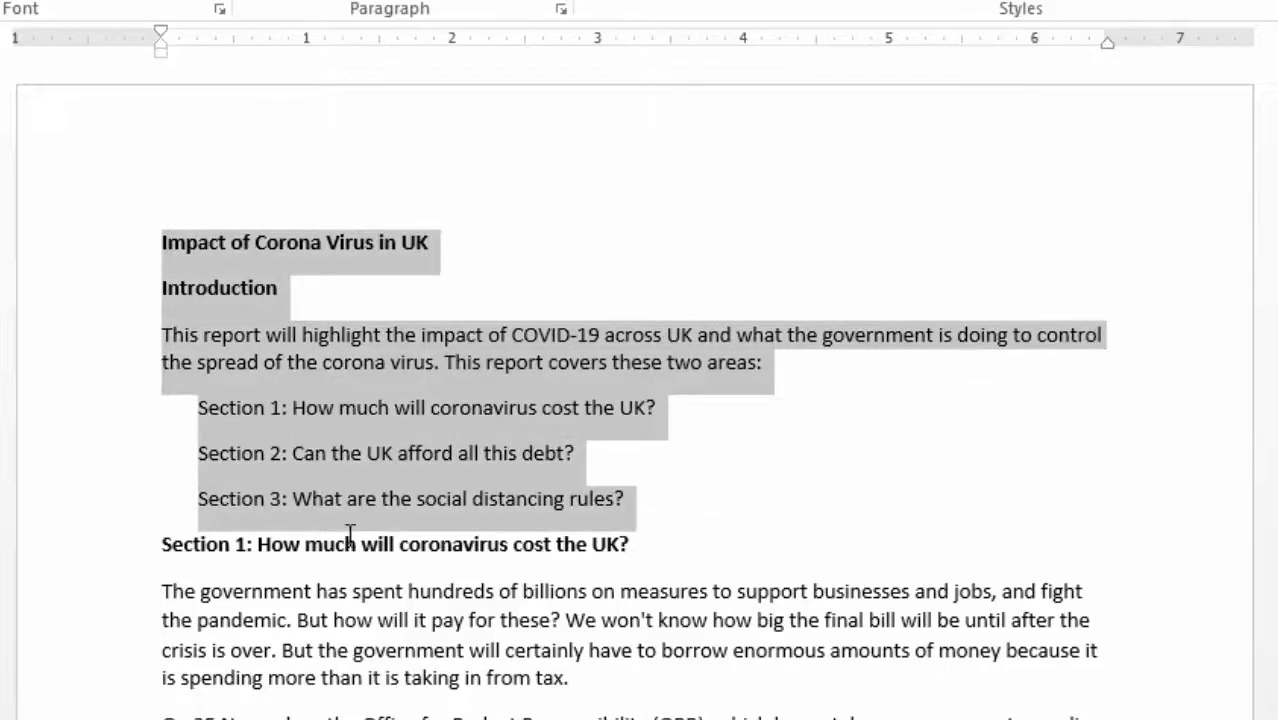
pyautogui.click(184, 552)
pyautogui.scroll(-3, 958, 551)
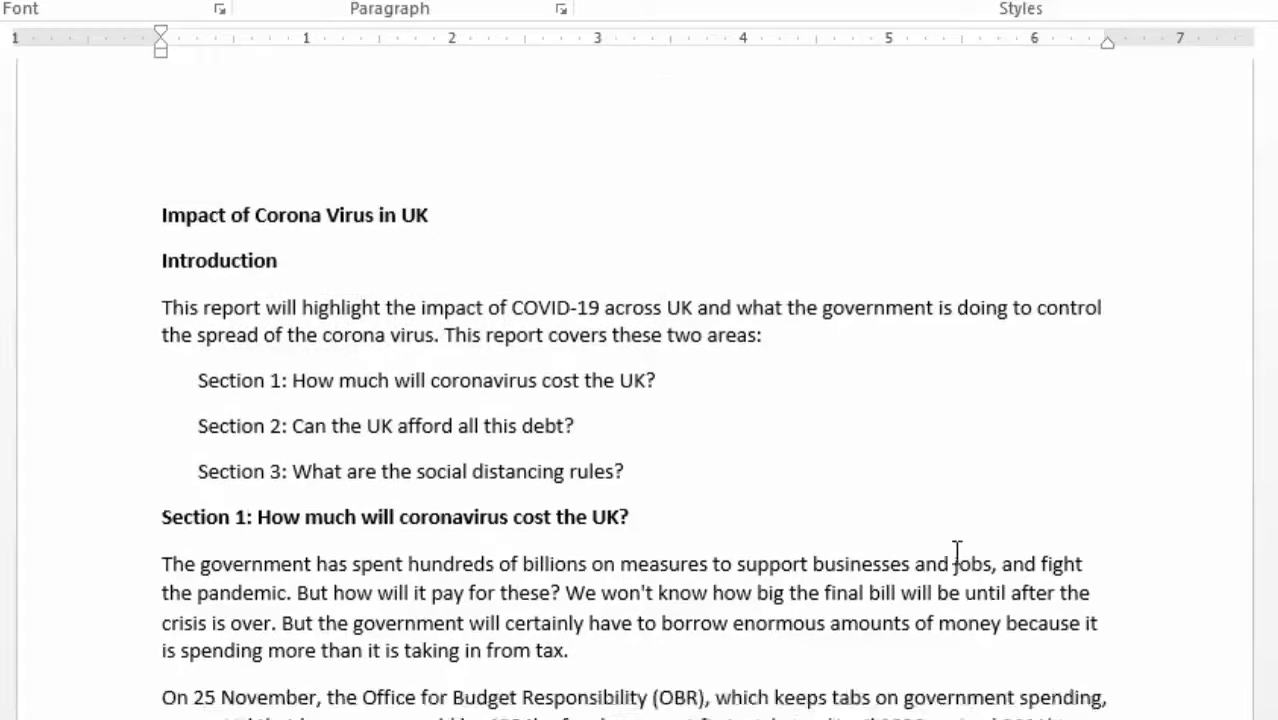
pyautogui.moveTo(158, 325); pyautogui.dragTo(350, 455)
# Insert a page break before the bold heading "Section 1: How much will coronavirus cost the UK?".
pyautogui.click(515, 650)
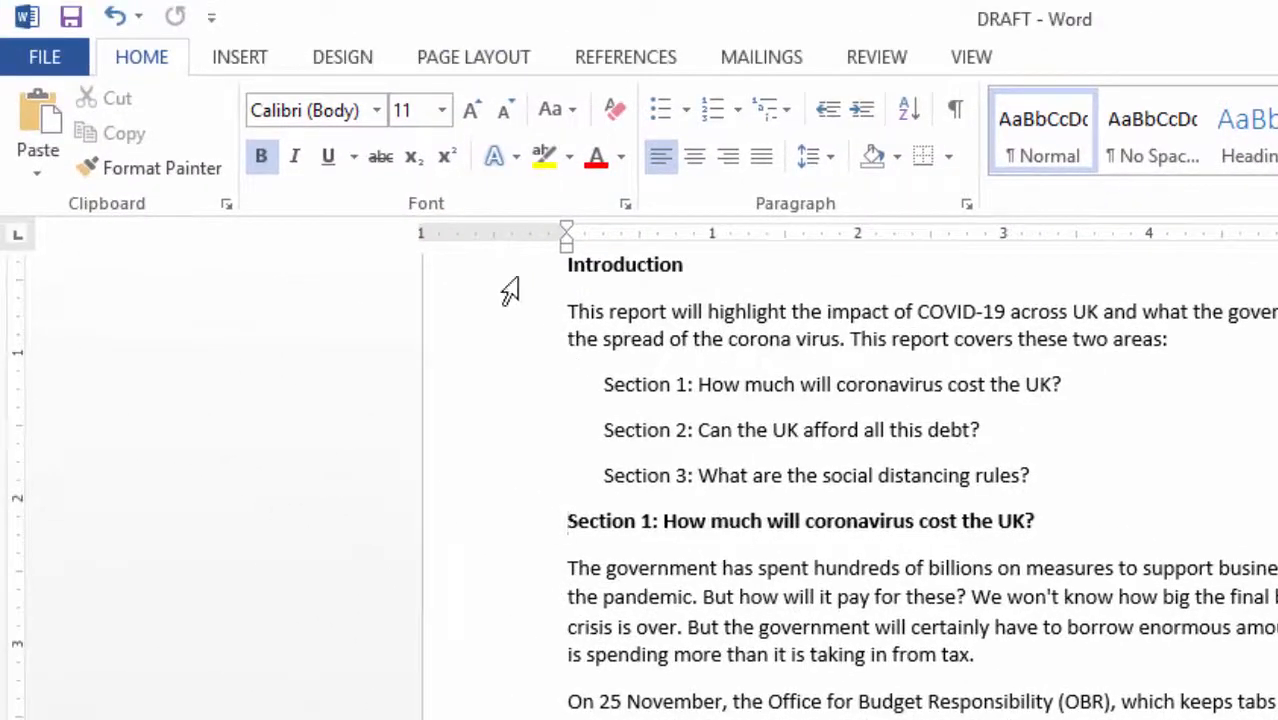
pyautogui.click(484, 62)
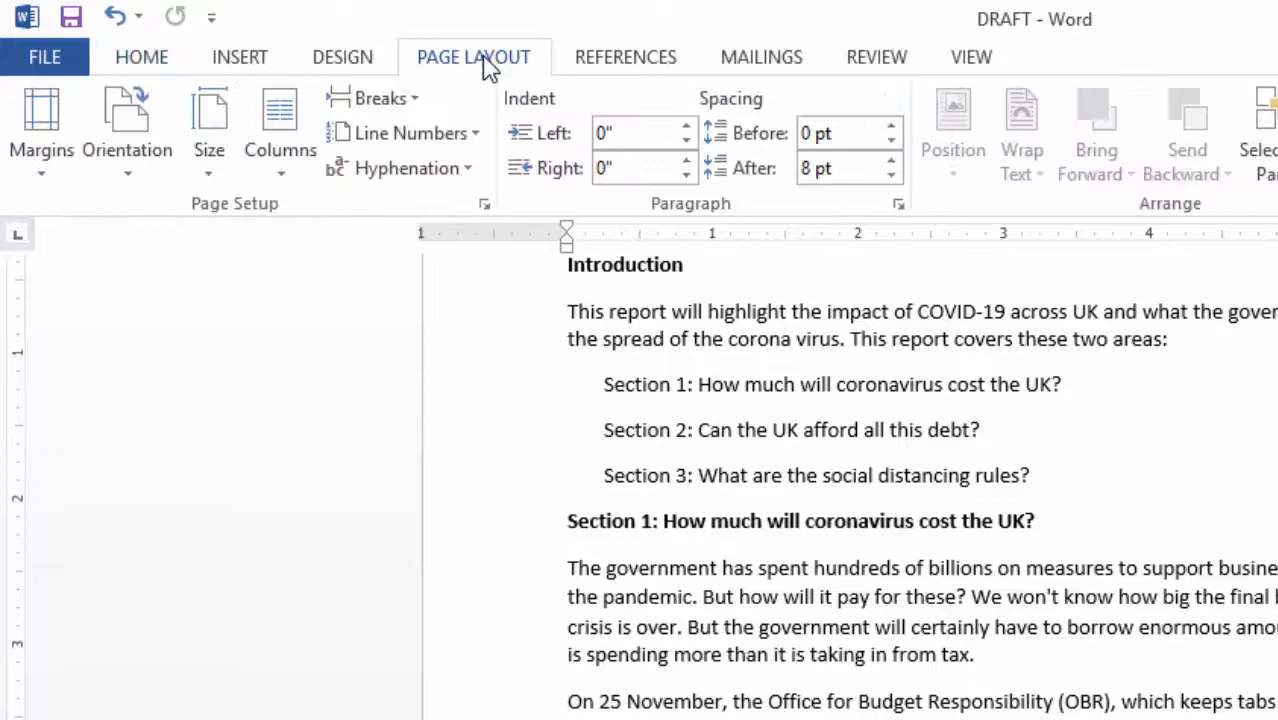
pyautogui.click(412, 100)
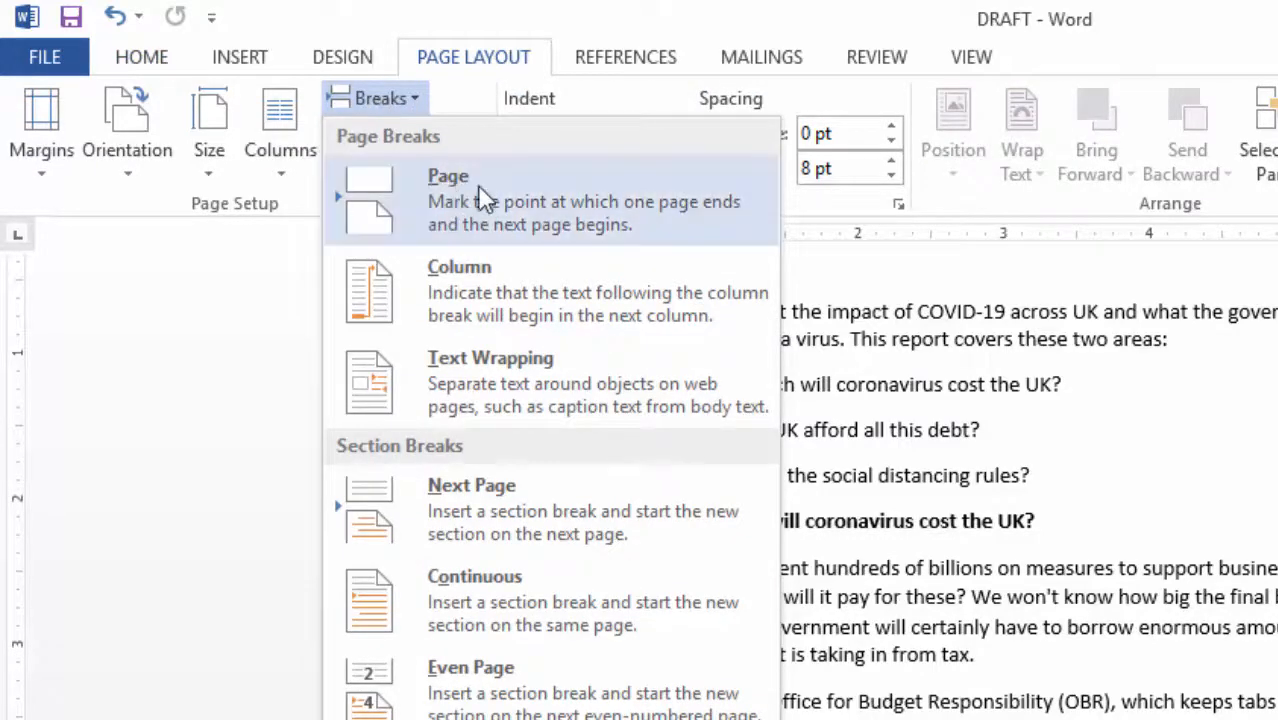
pyautogui.click(491, 189)
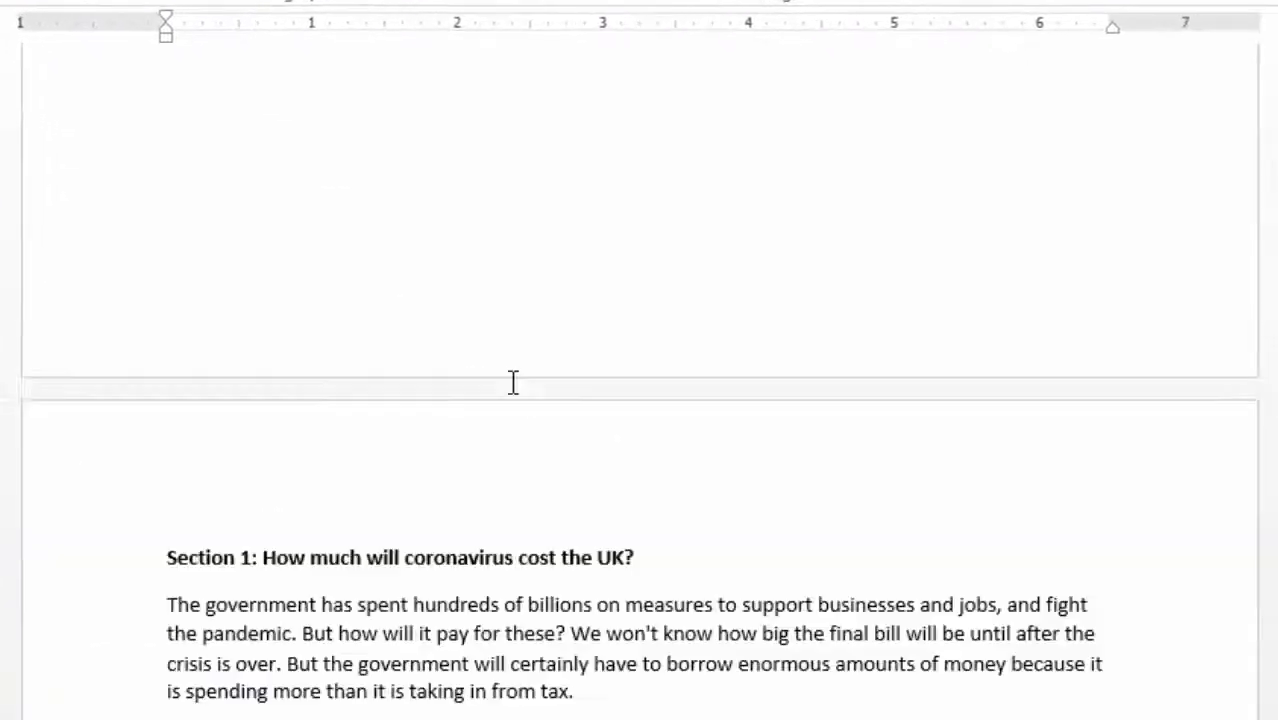
# Insert a page break before the bold heading "Section 2: Can the UK afford all this debt?".
pyautogui.scroll(-3, 512, 370)
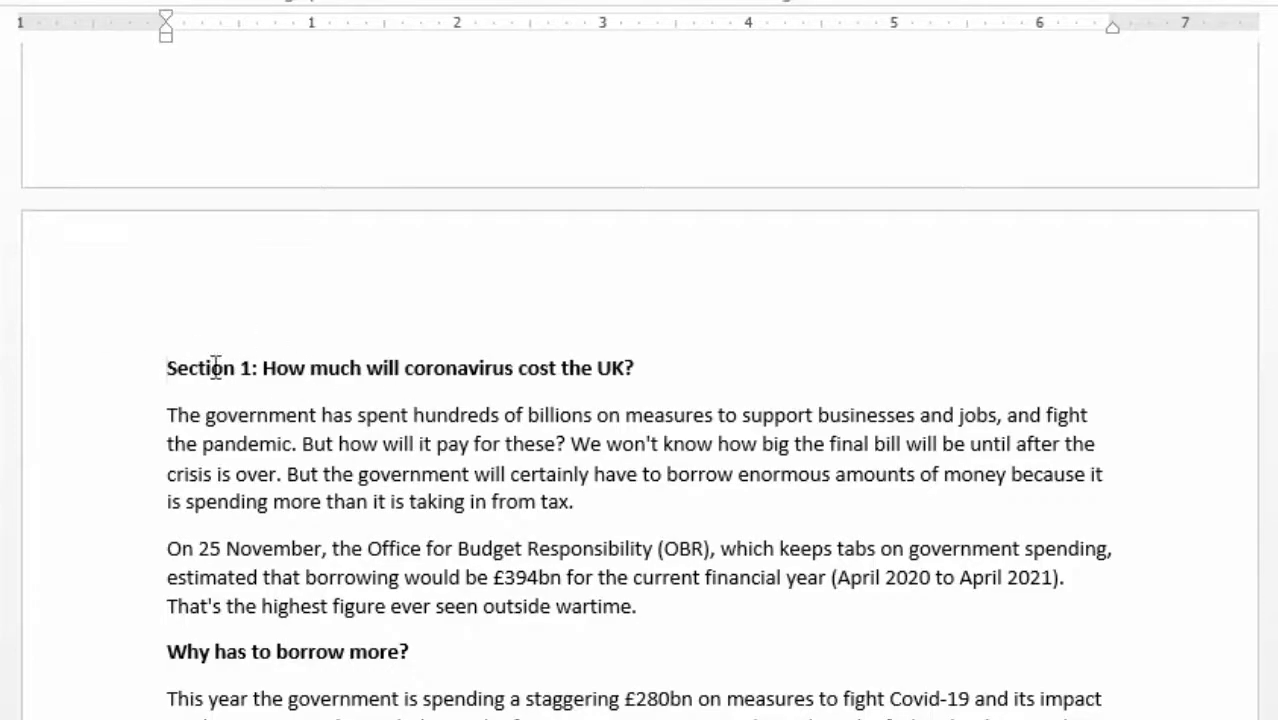
pyautogui.scroll(-10, 345, 540)
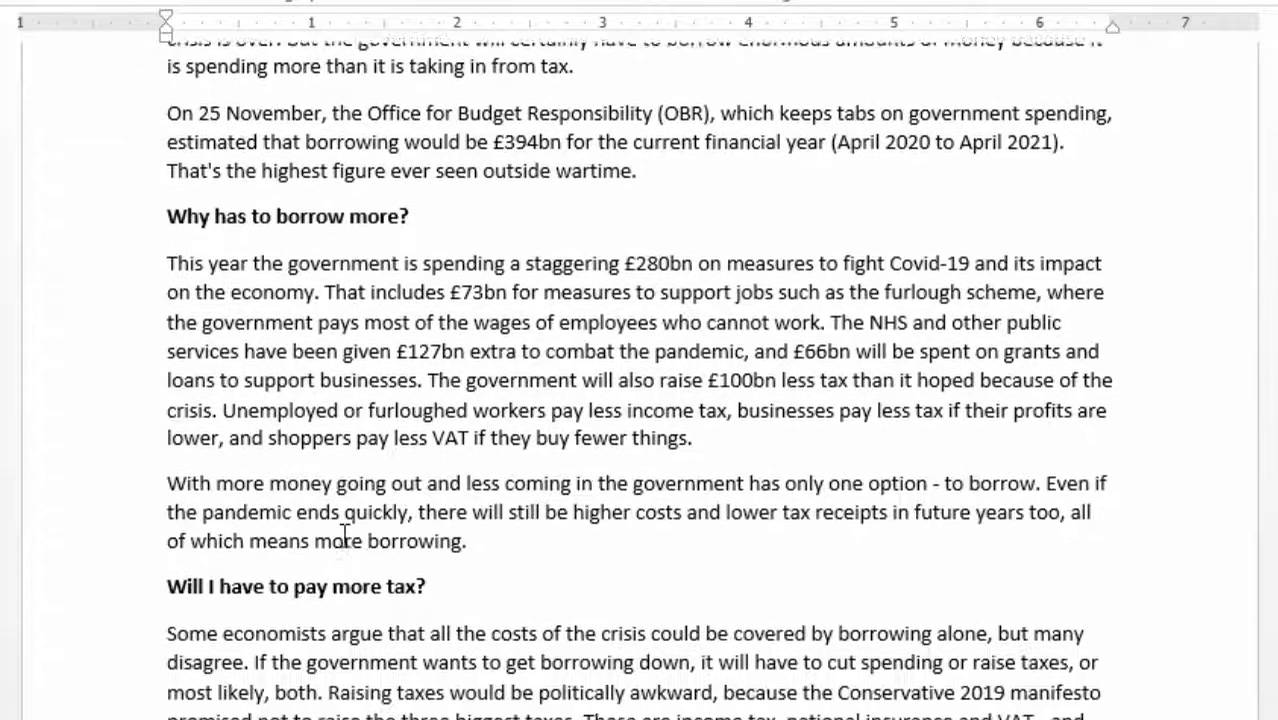
pyautogui.scroll(-5, 345, 538)
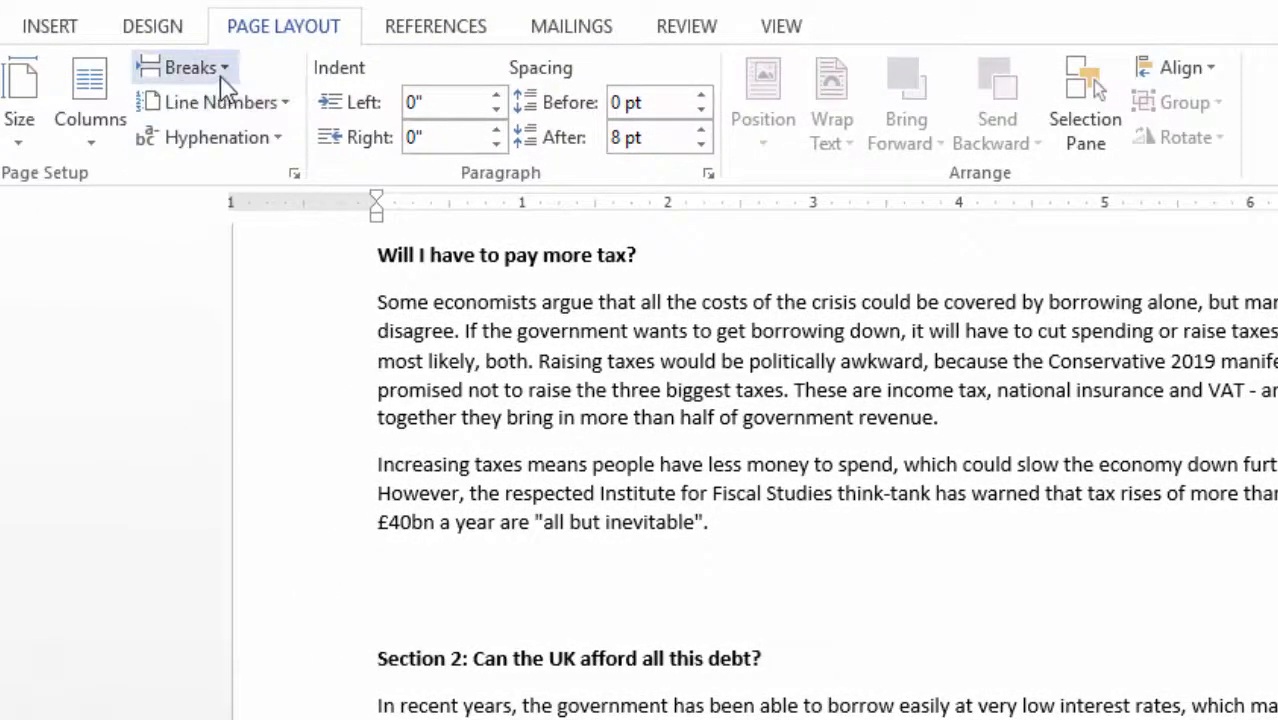
pyautogui.click(223, 70)
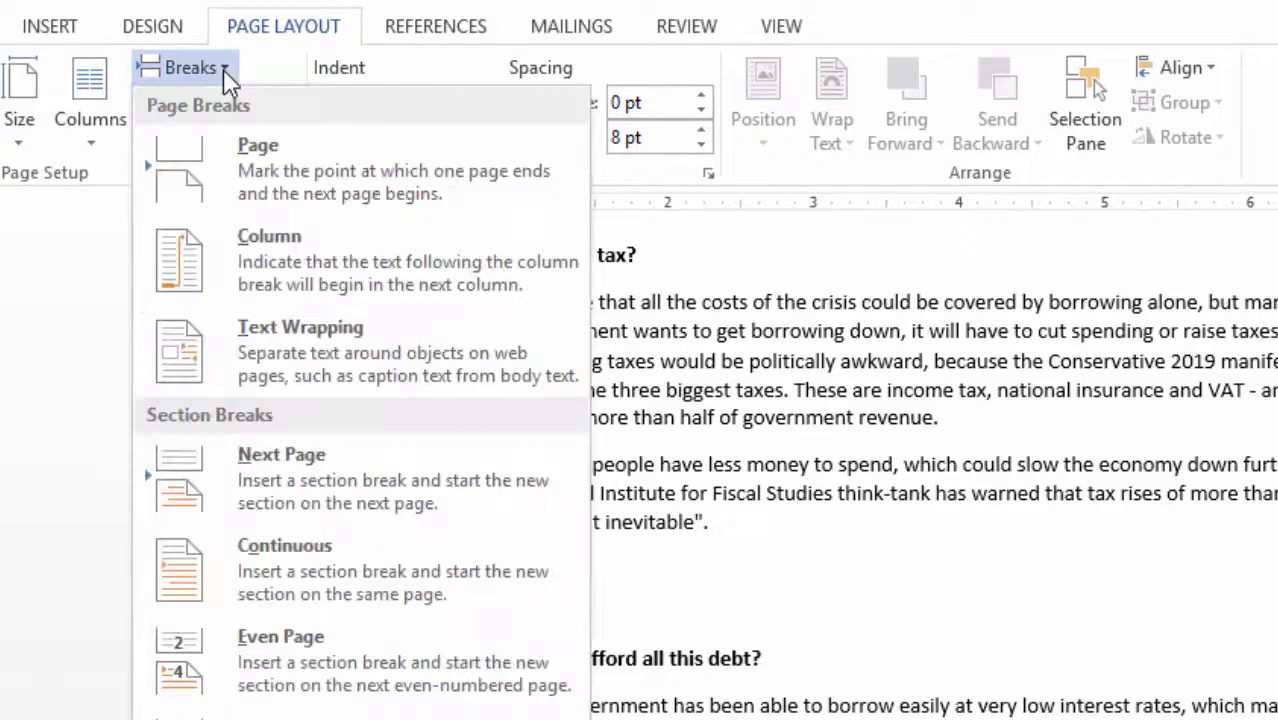
pyautogui.click(257, 140)
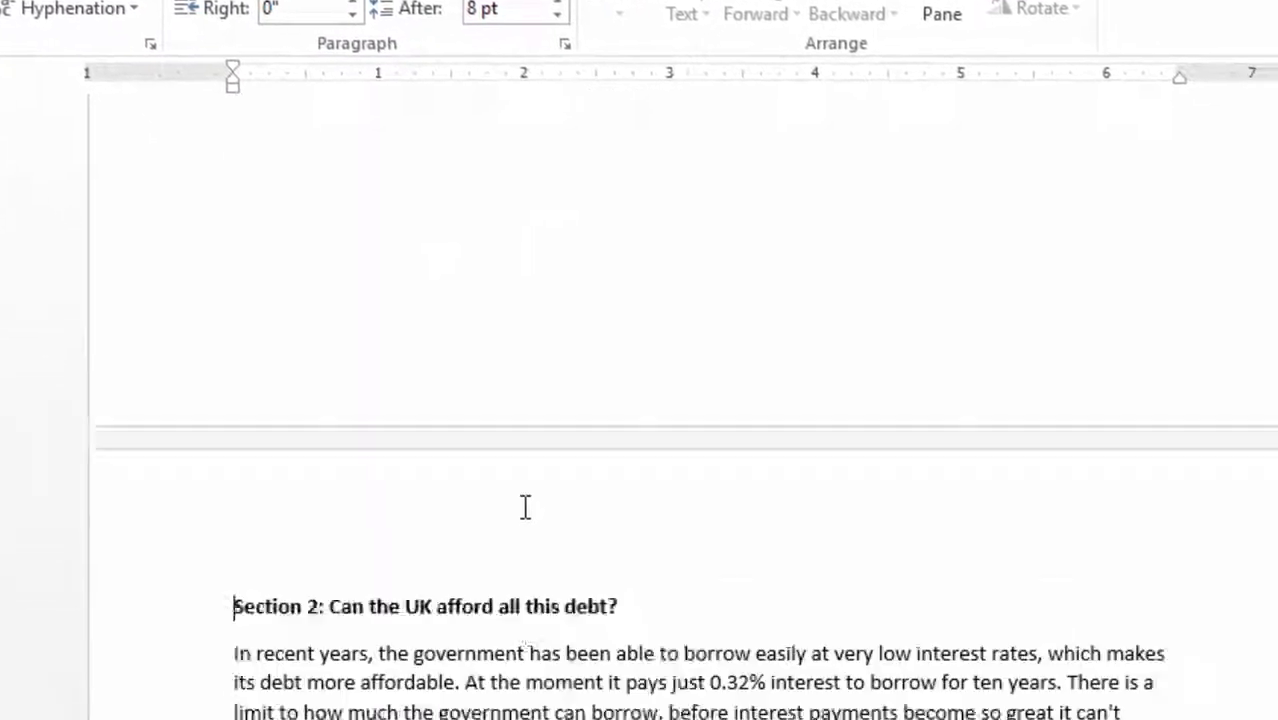
# Insert a page break before the bold heading "Section 3: What are the social distancing rules?".
pyautogui.scroll(-2, 525, 507)
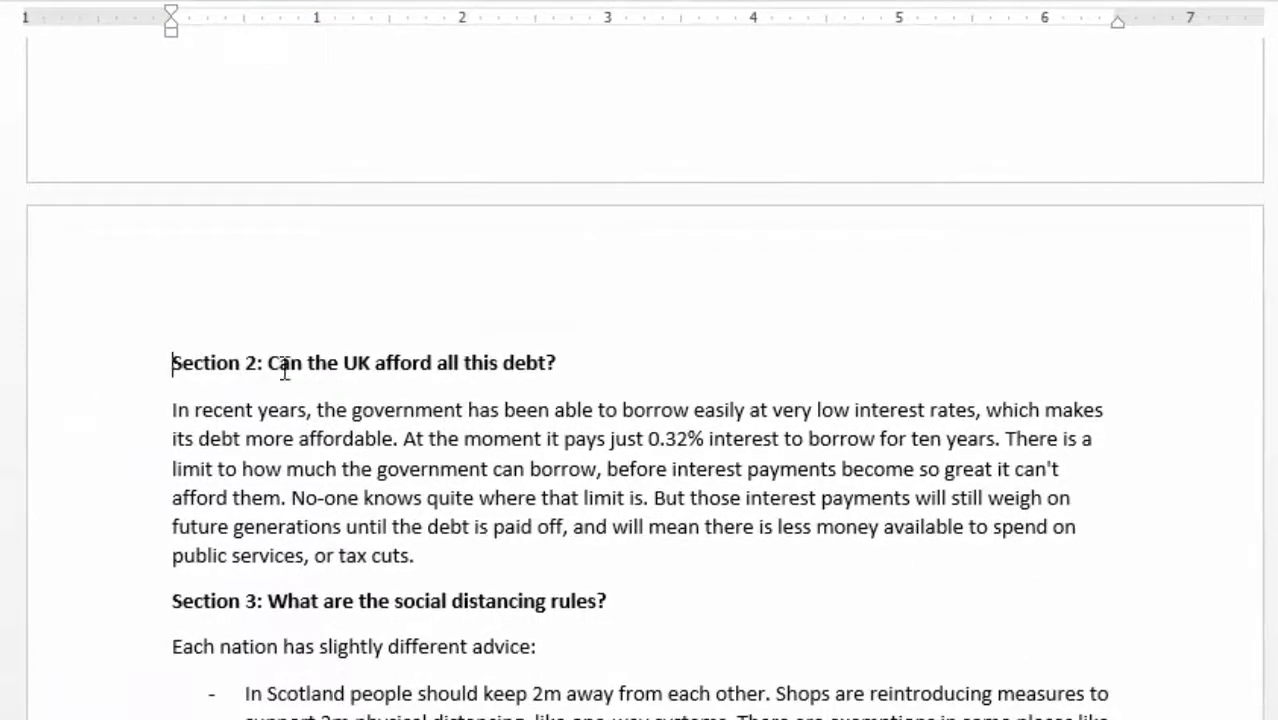
pyautogui.scroll(-2, 305, 497)
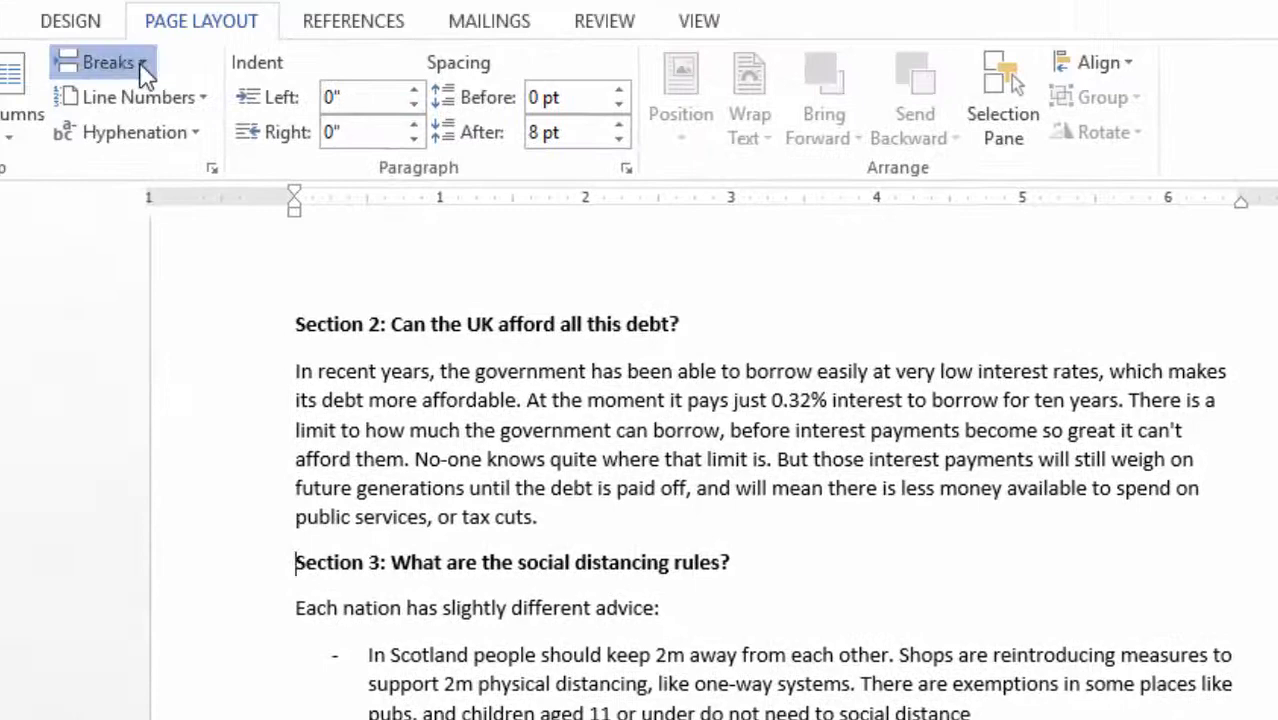
pyautogui.click(141, 60)
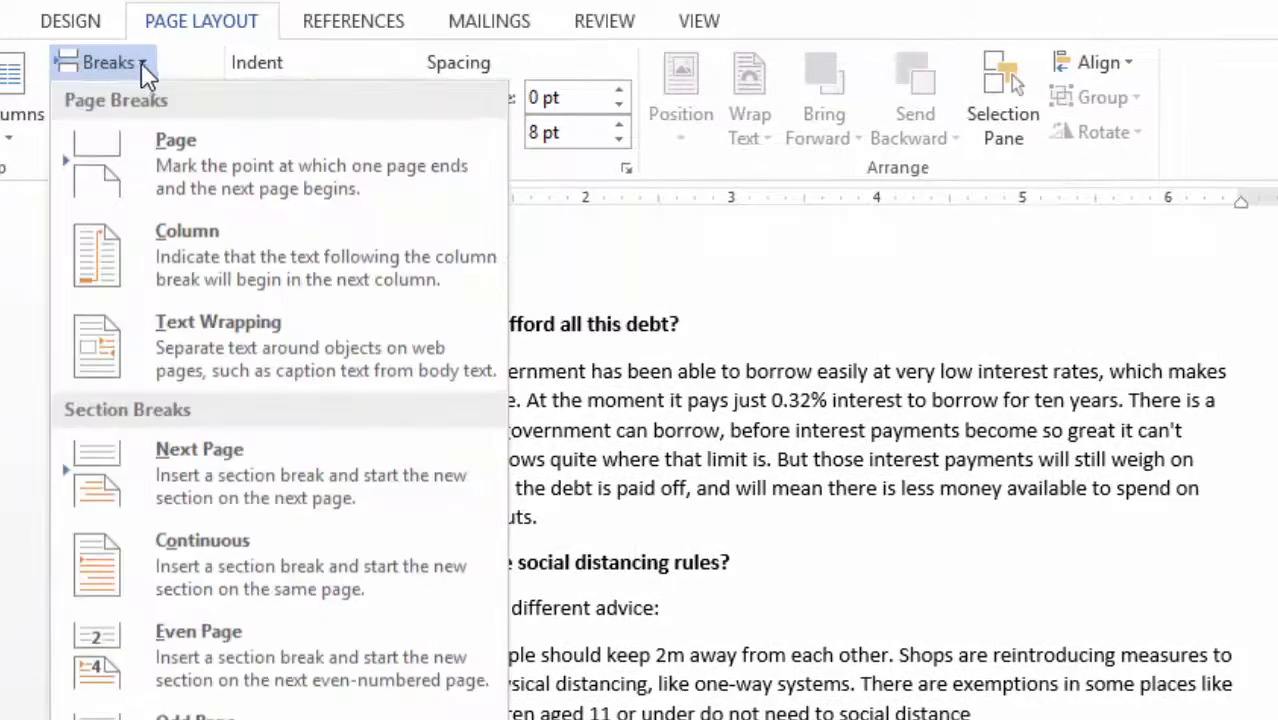
pyautogui.click(210, 175)
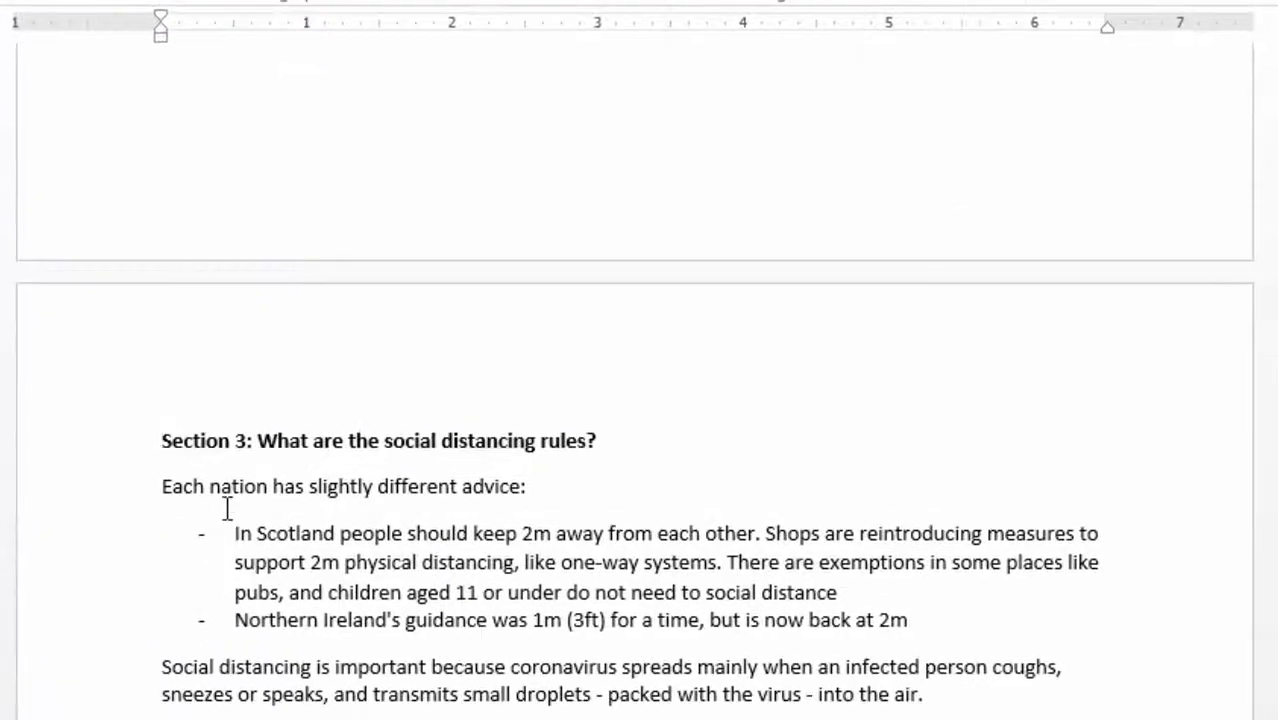
# Set the title "Impact of Corona Virus in UK" on the first page in the Century Gothic font.
pyautogui.scroll(10, 520, 569)
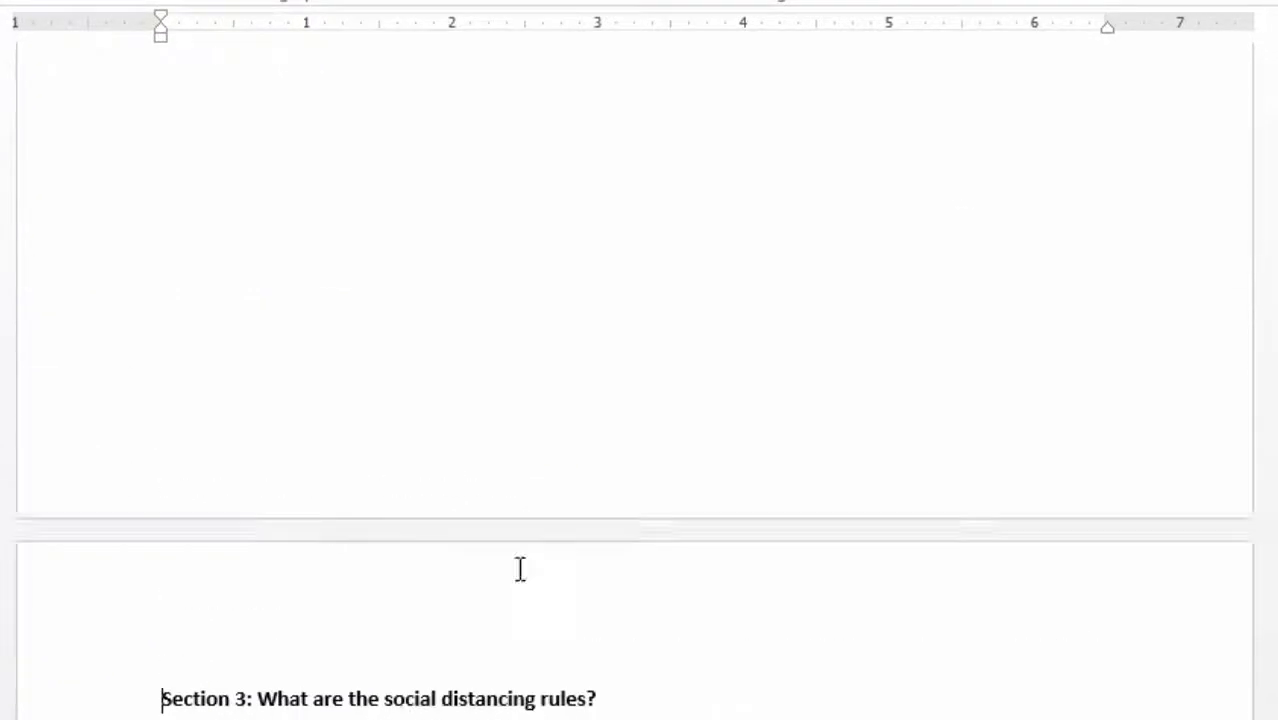
pyautogui.scroll(20, 464, 550)
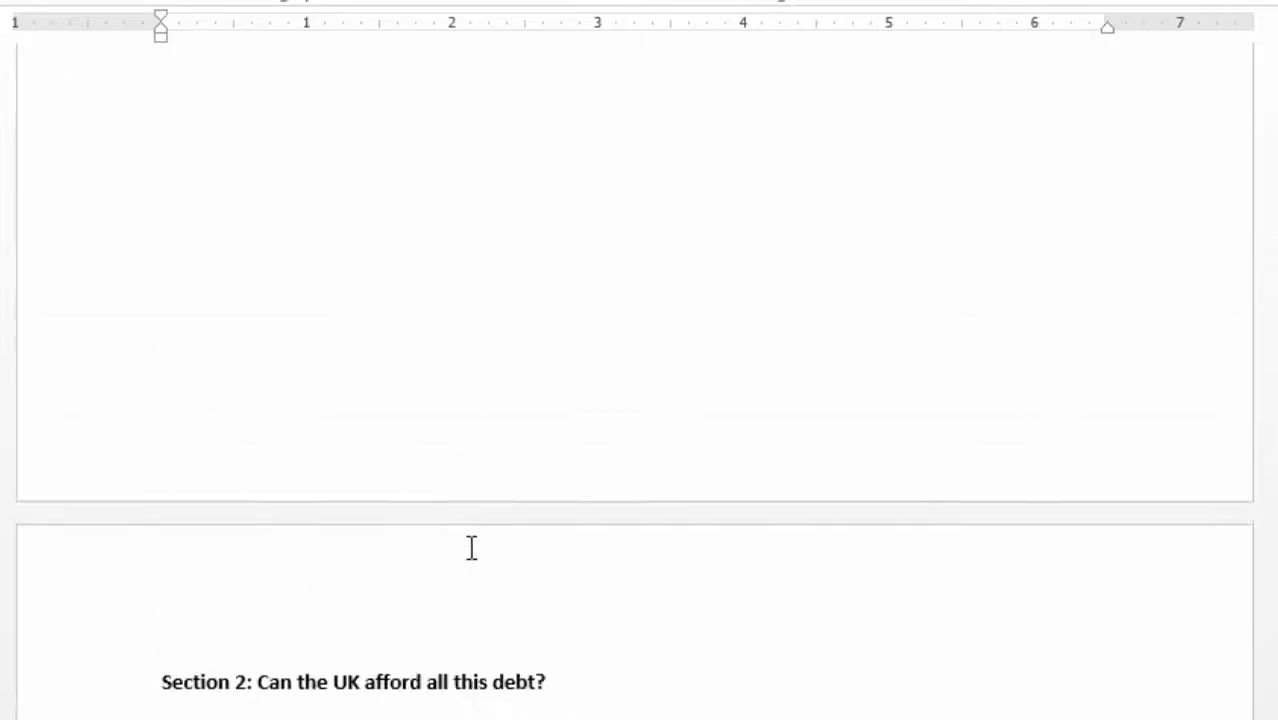
pyautogui.scroll(10, 475, 545)
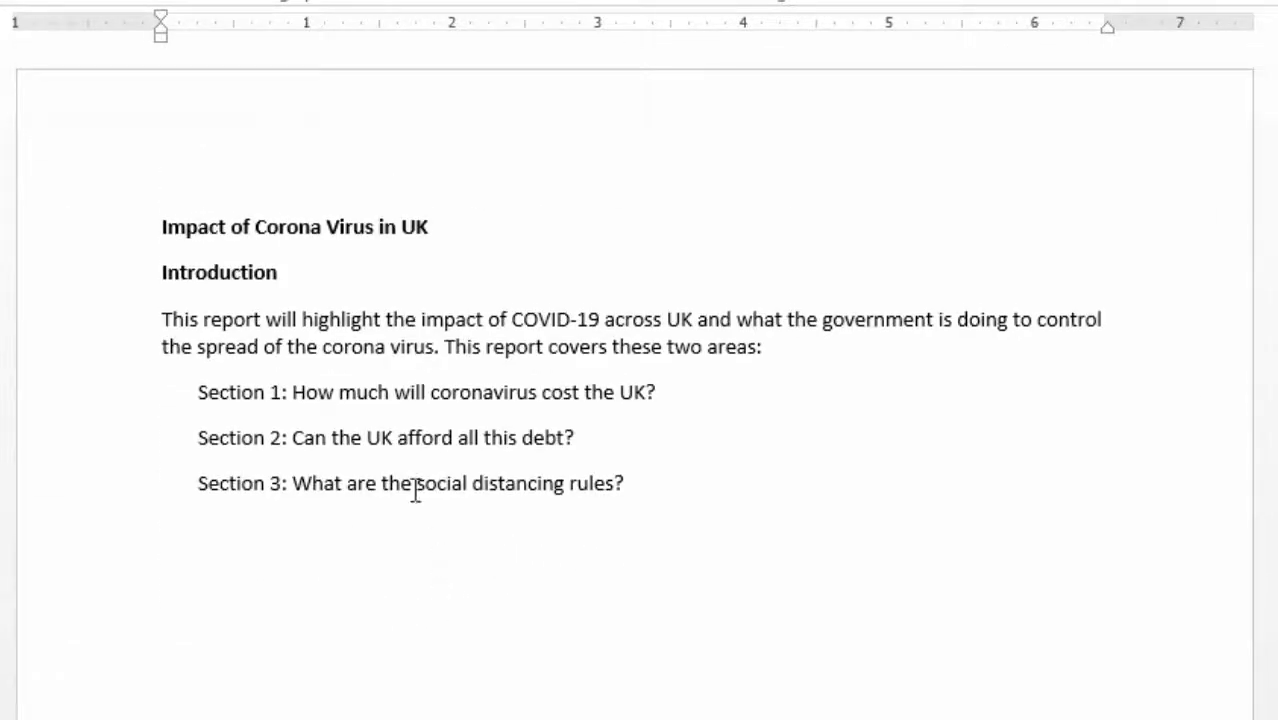
pyautogui.scroll(-10, 506, 513)
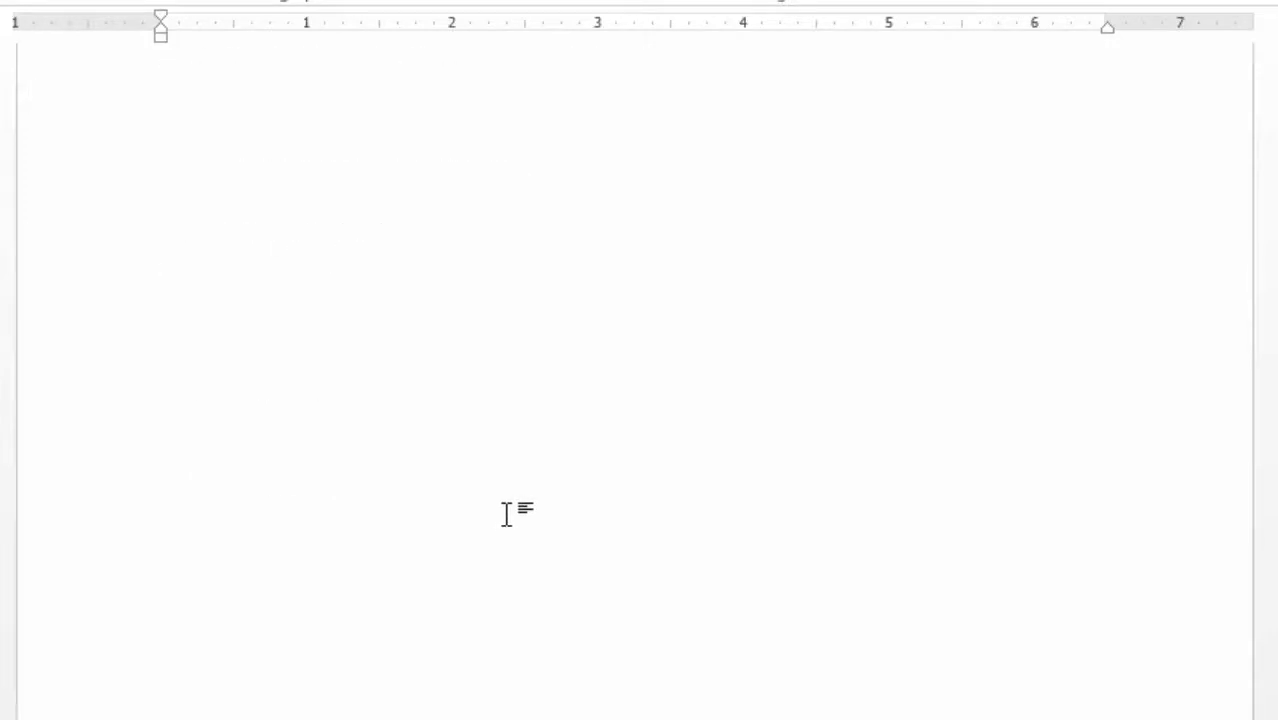
pyautogui.scroll(10, 506, 513)
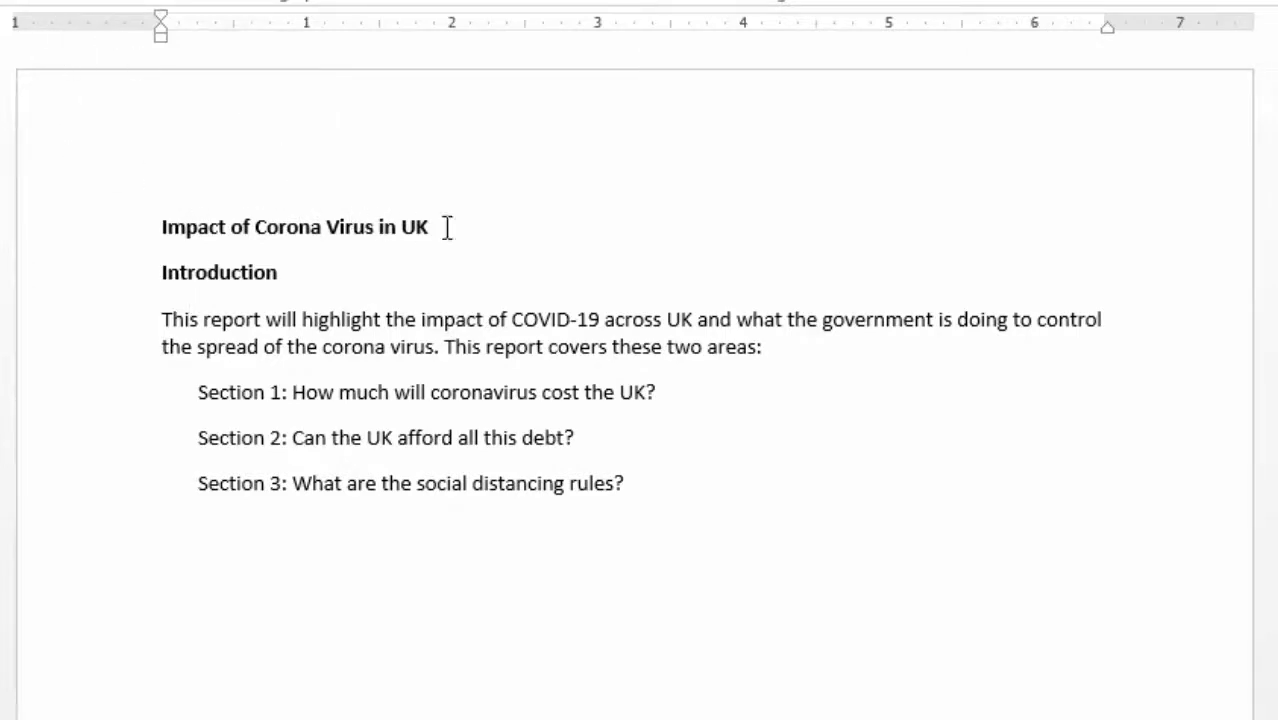
pyautogui.click(148, 229)
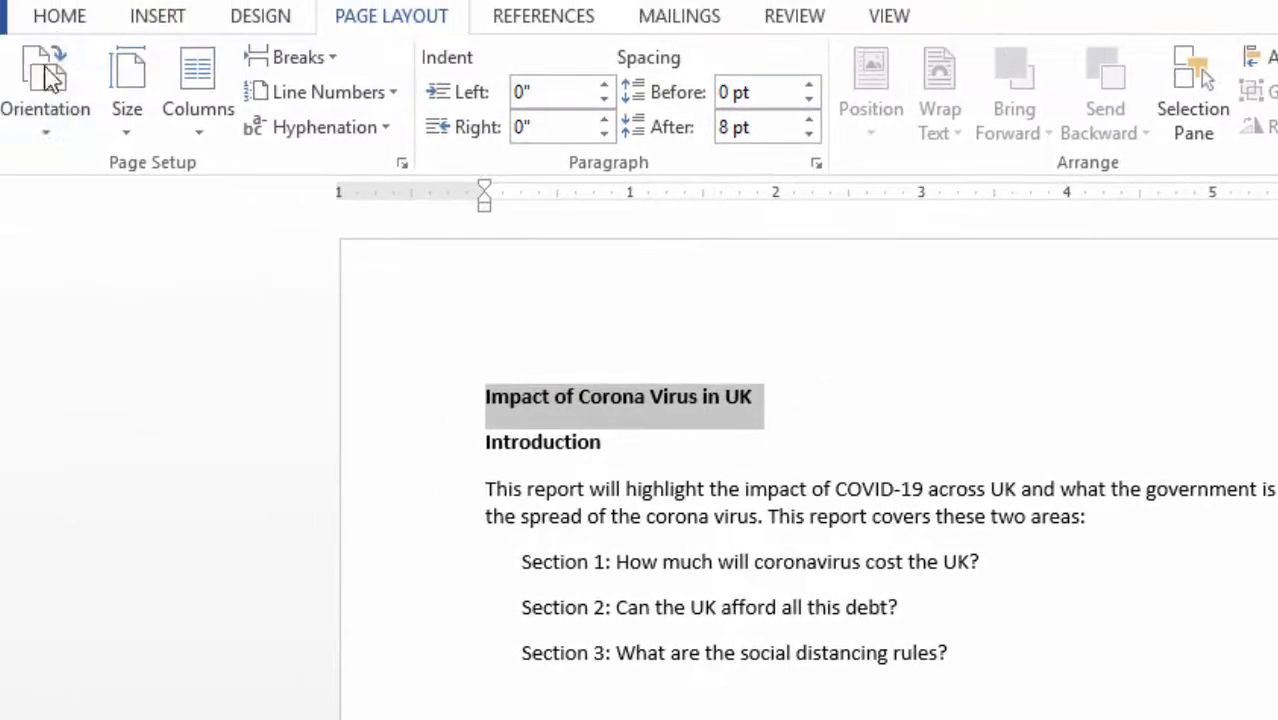
pyautogui.click(60, 17)
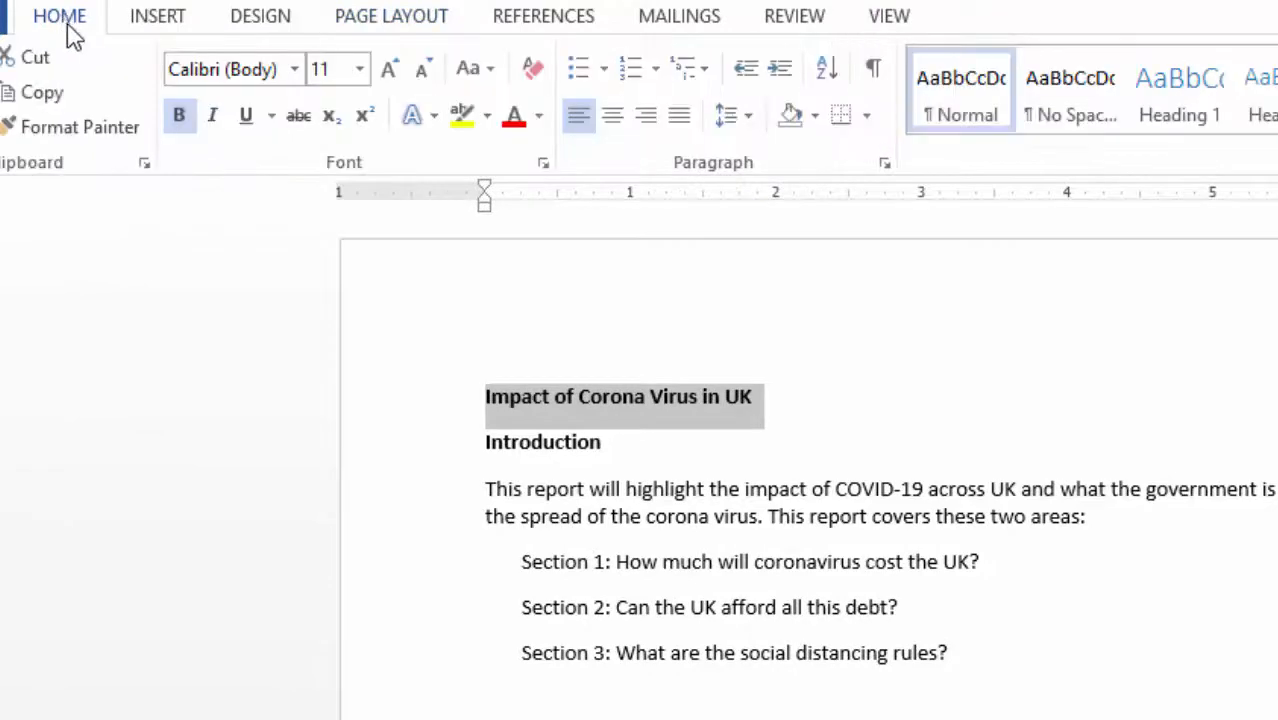
pyautogui.click(233, 69)
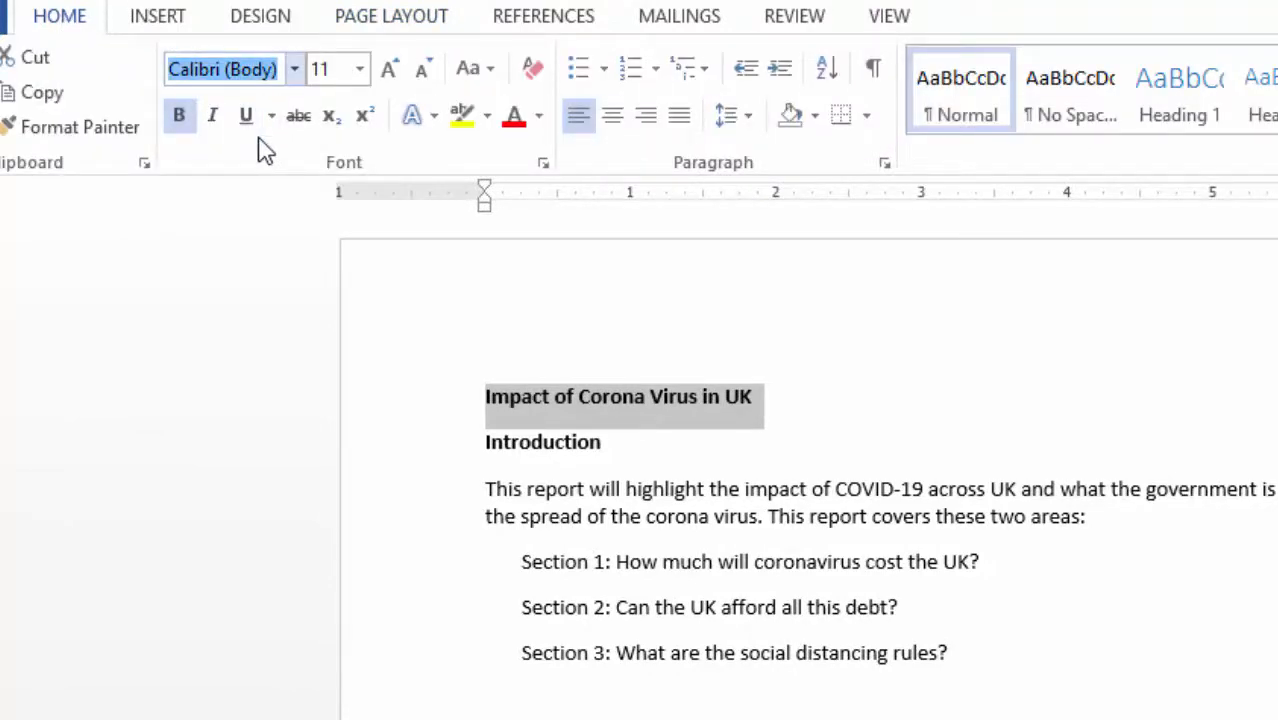
pyautogui.write('C')
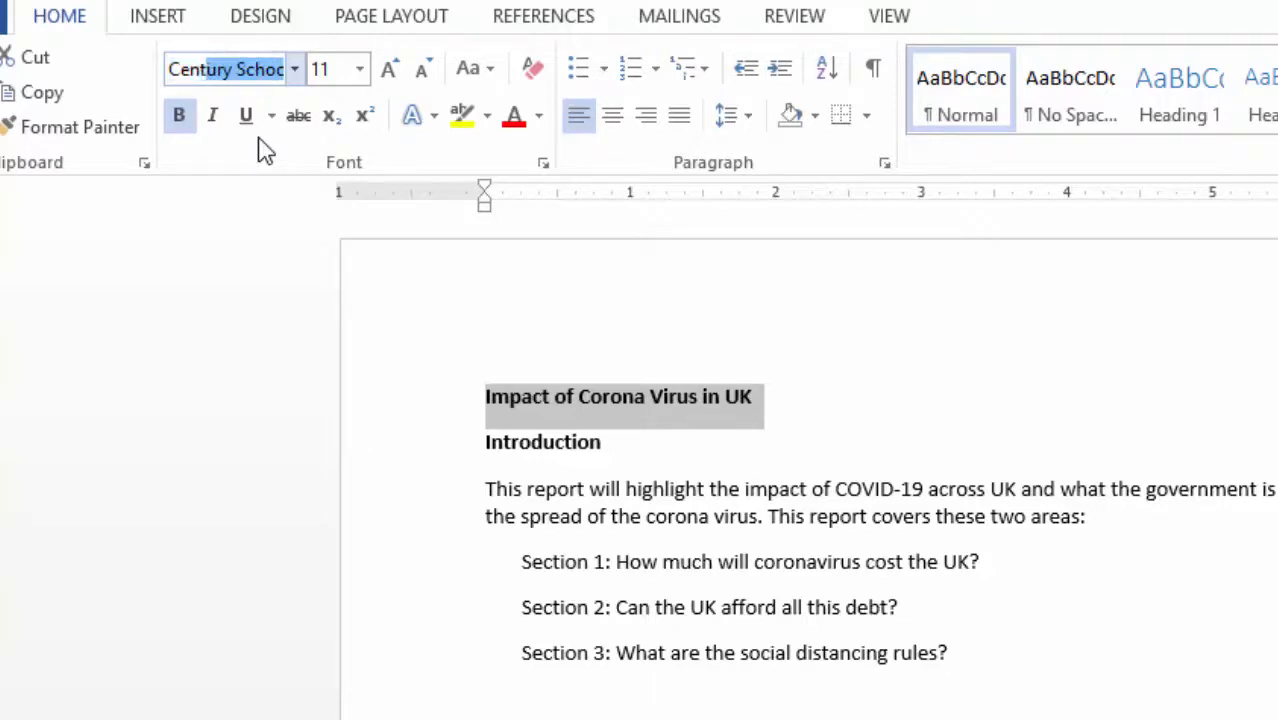
pyautogui.write('entury Gothi')
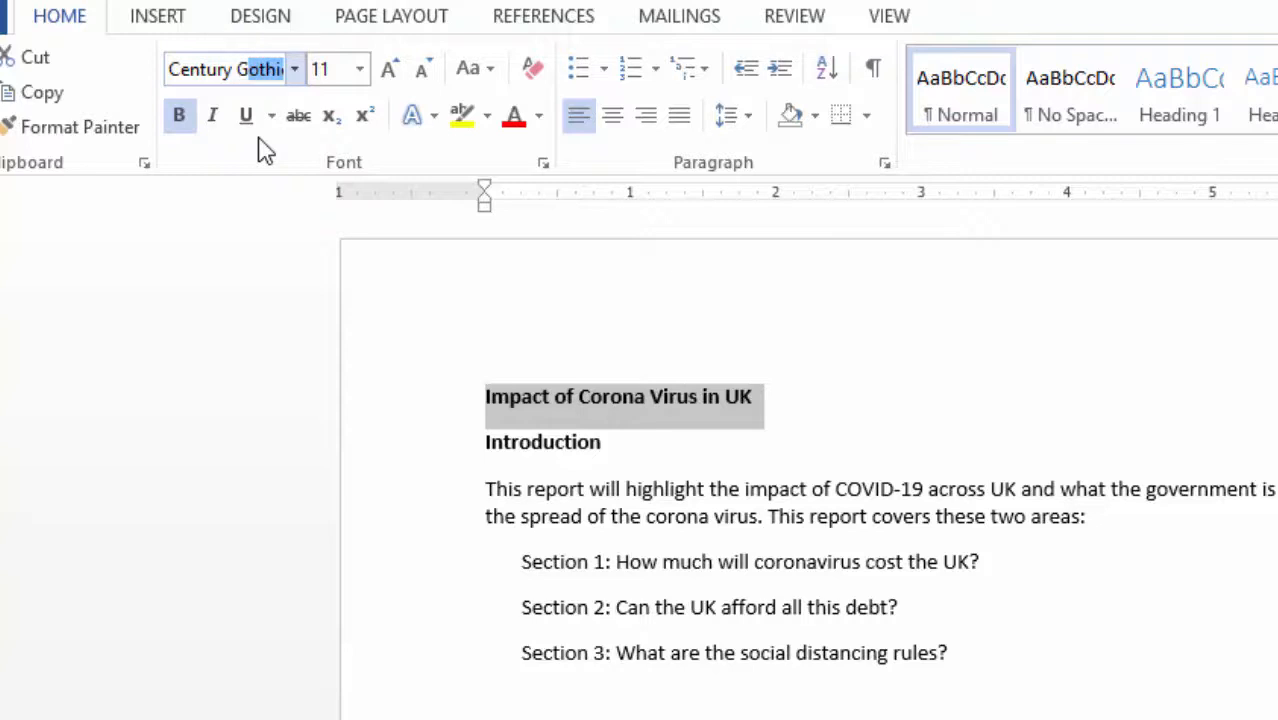
pyautogui.press('Return')
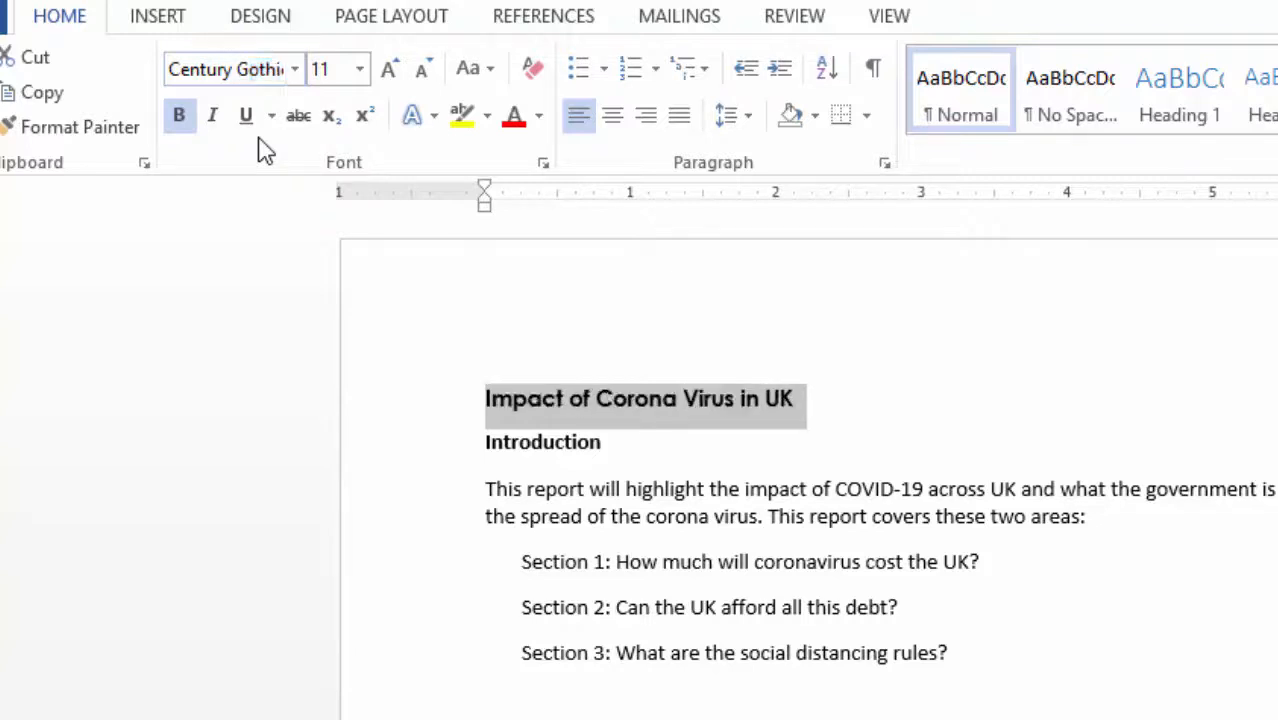
# Set the font size of the report title to 26.
pyautogui.click(360, 69)
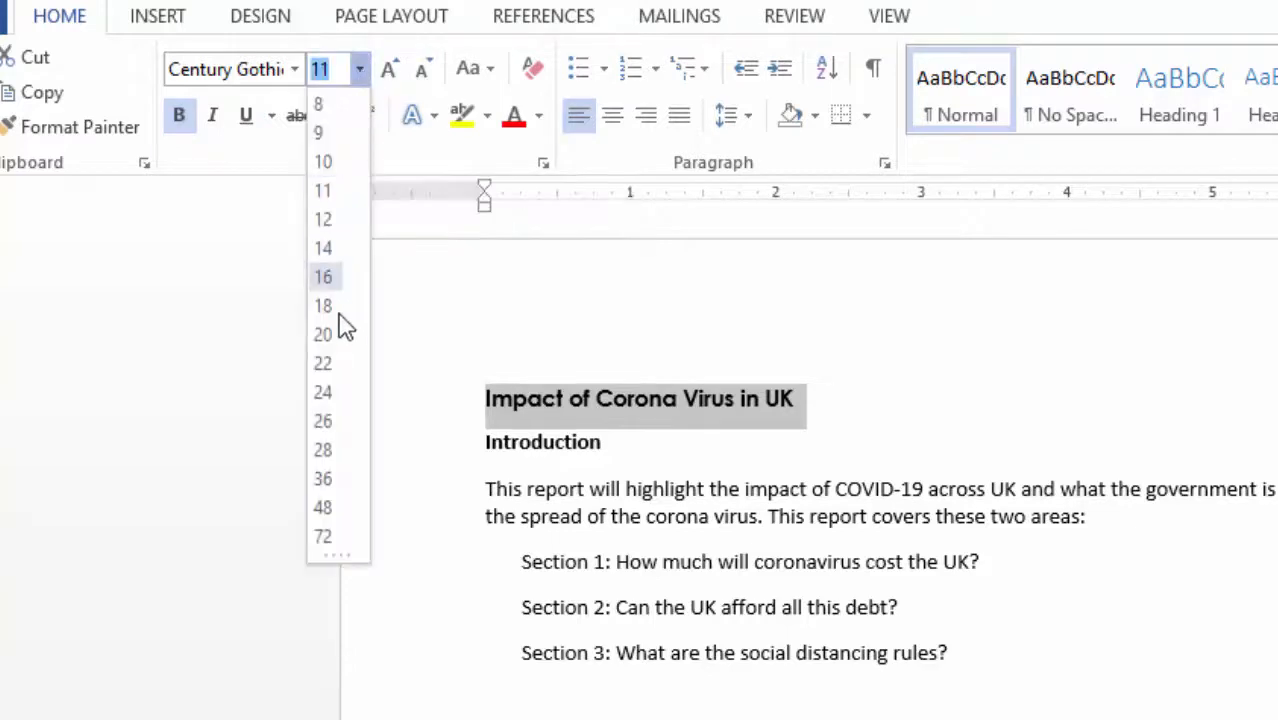
pyautogui.click(323, 421)
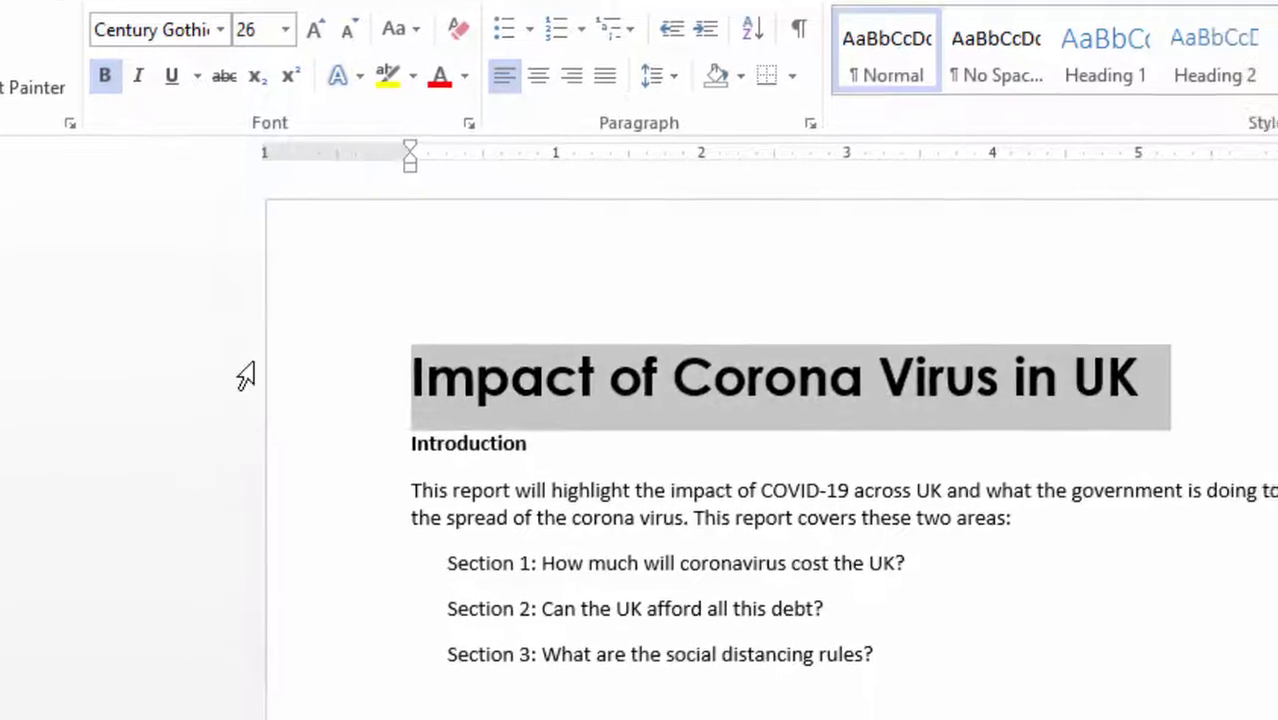
pyautogui.click(384, 432)
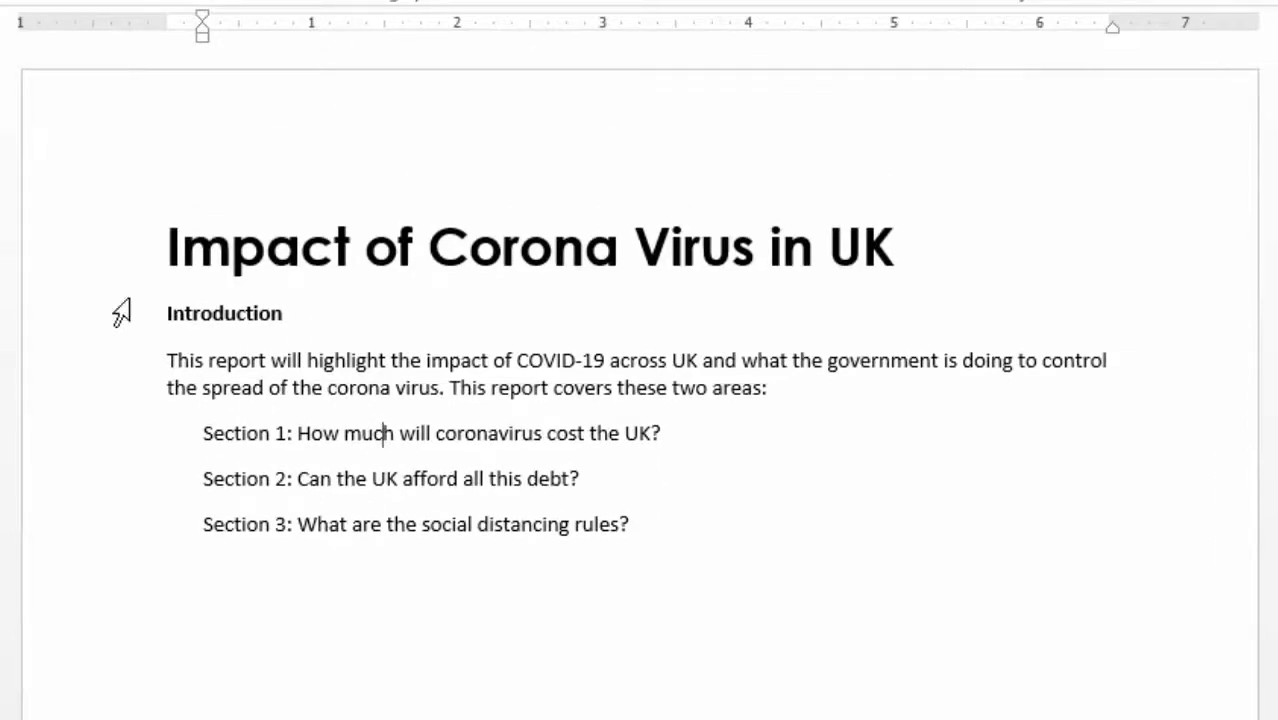
# Add an empty line above the "Introduction" heading and draw a straight horizontal line across the text width beneath the title.
pyautogui.click(176, 316)
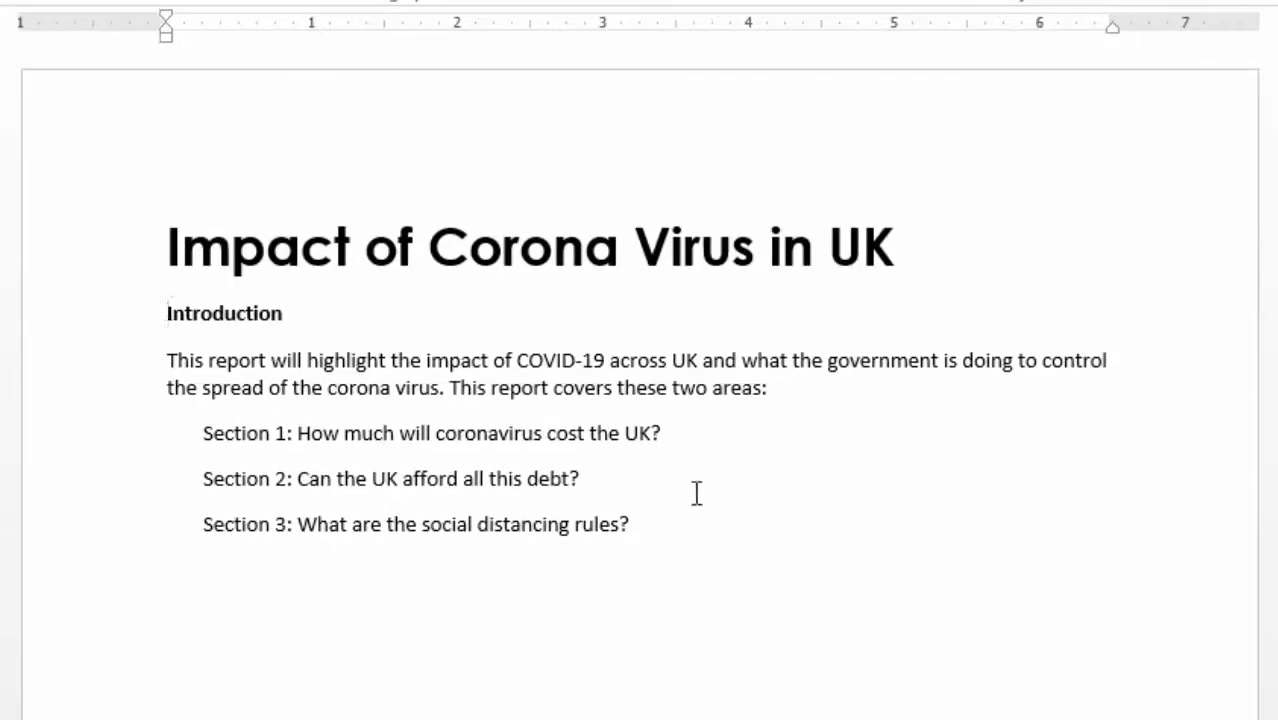
pyautogui.press('Return')
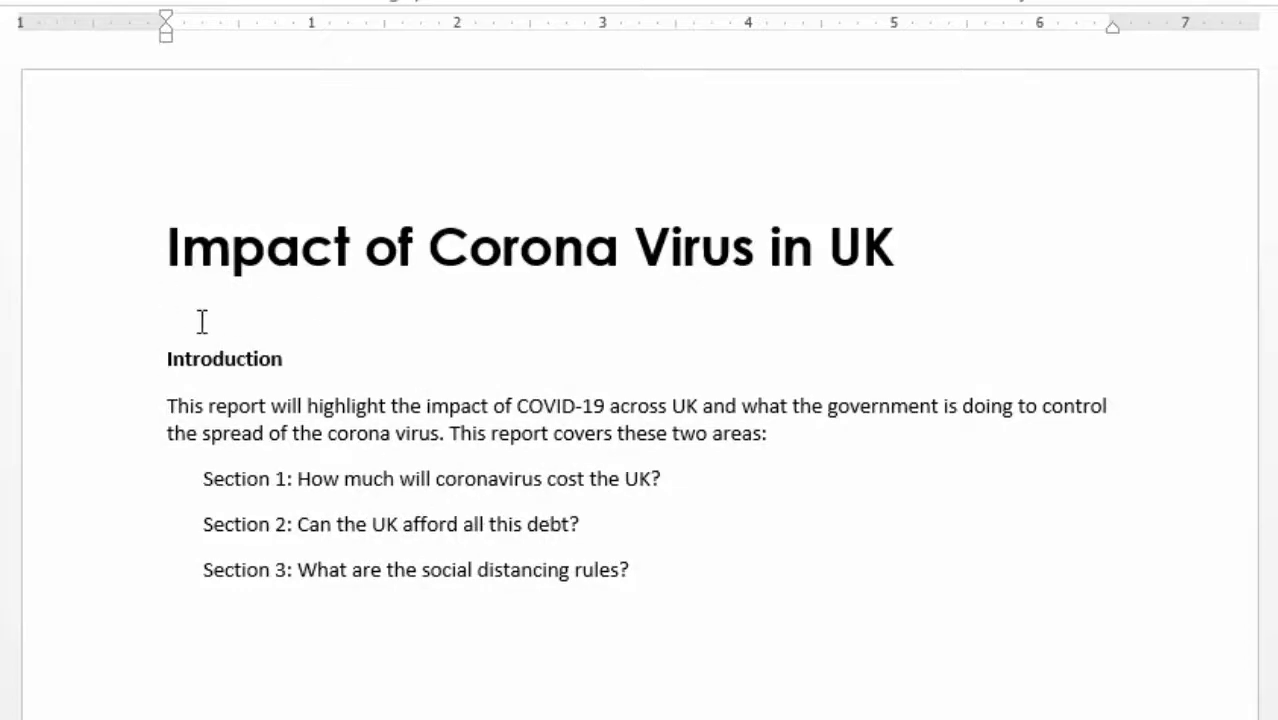
pyautogui.click(240, 60)
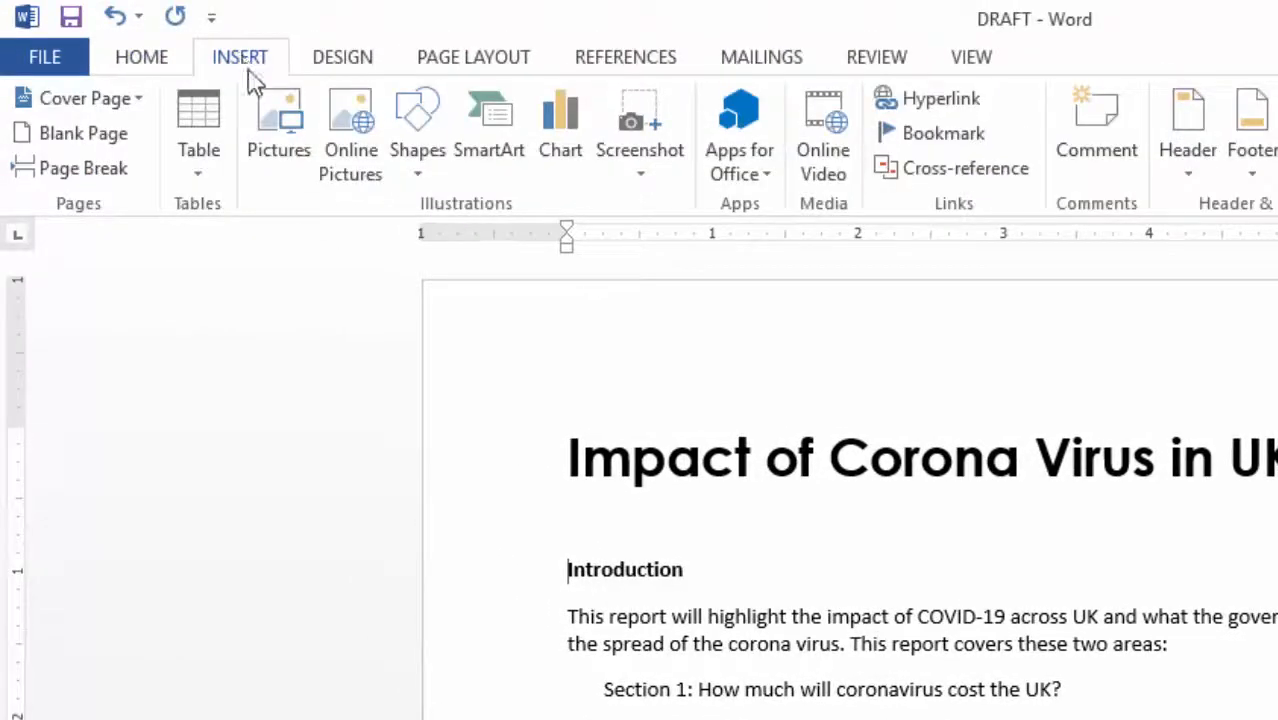
pyautogui.click(416, 168)
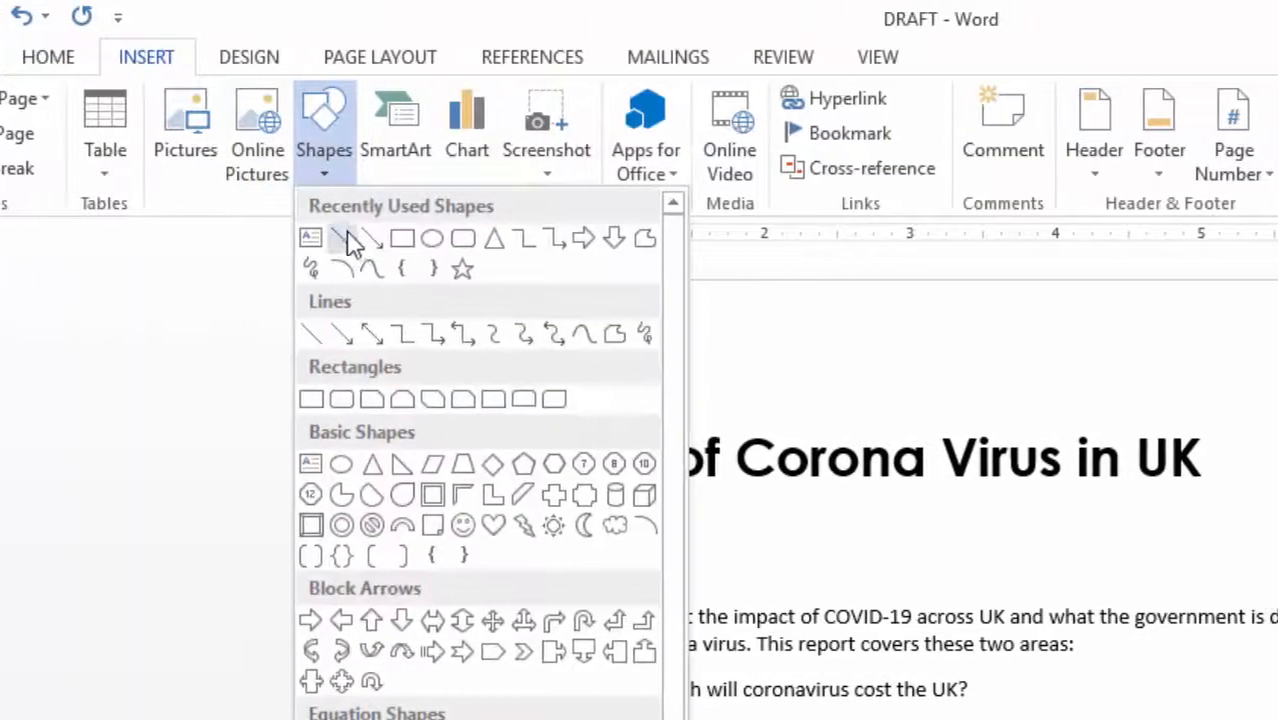
pyautogui.click(346, 237)
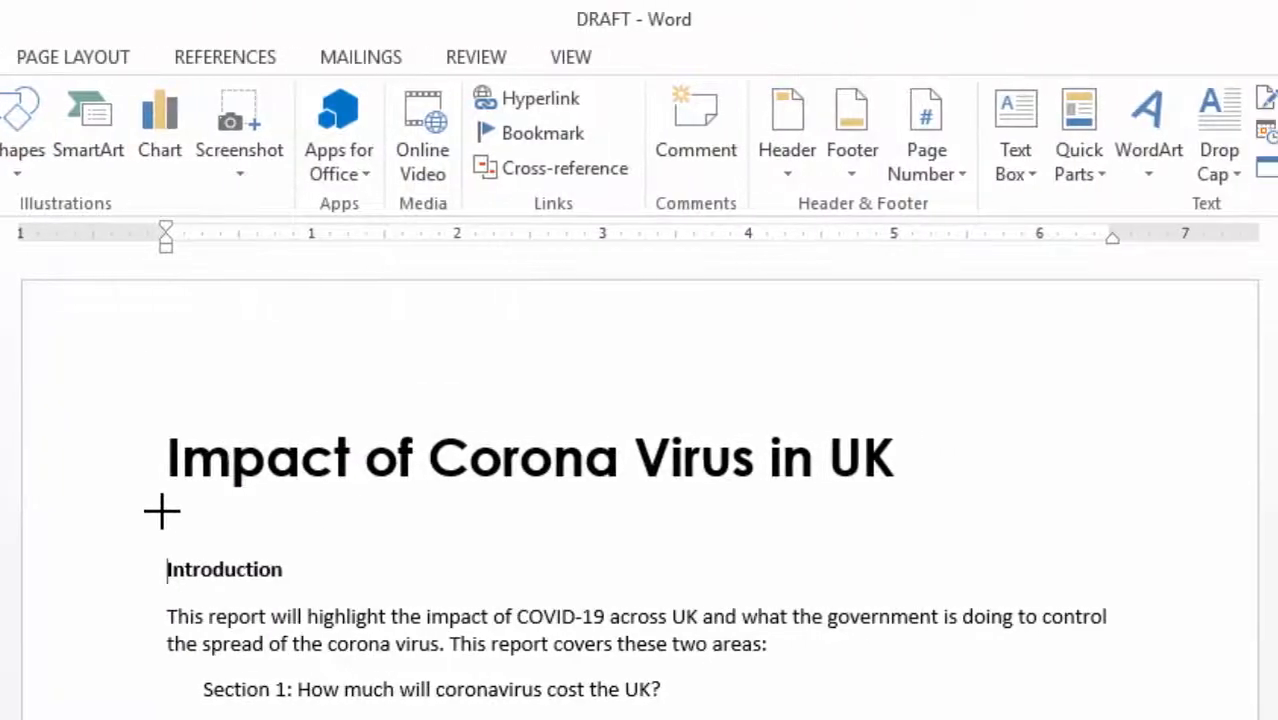
pyautogui.moveTo(168, 512)
pyautogui.mouseDown()
pyautogui.moveTo(1133, 533)
pyautogui.moveTo(1104, 544)
pyautogui.mouseUp()
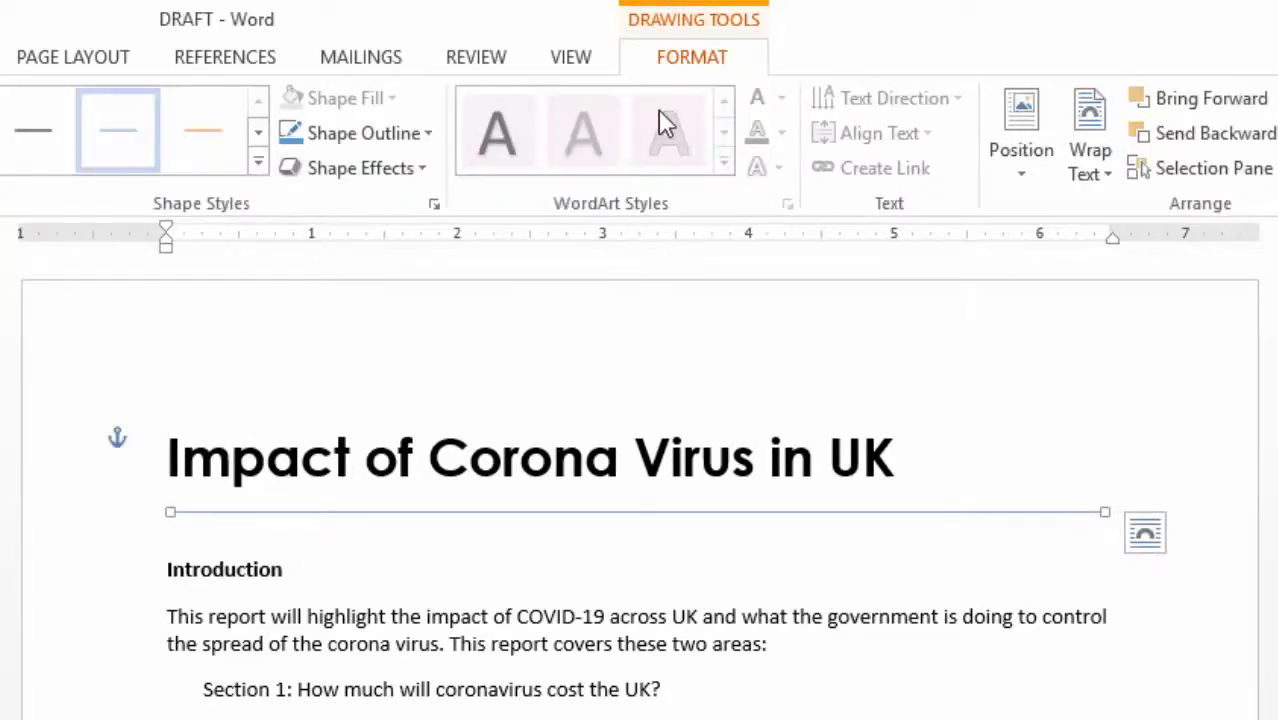
# Format the line under the title with a 1½ pt weight and a black outline.
pyautogui.click(427, 135)
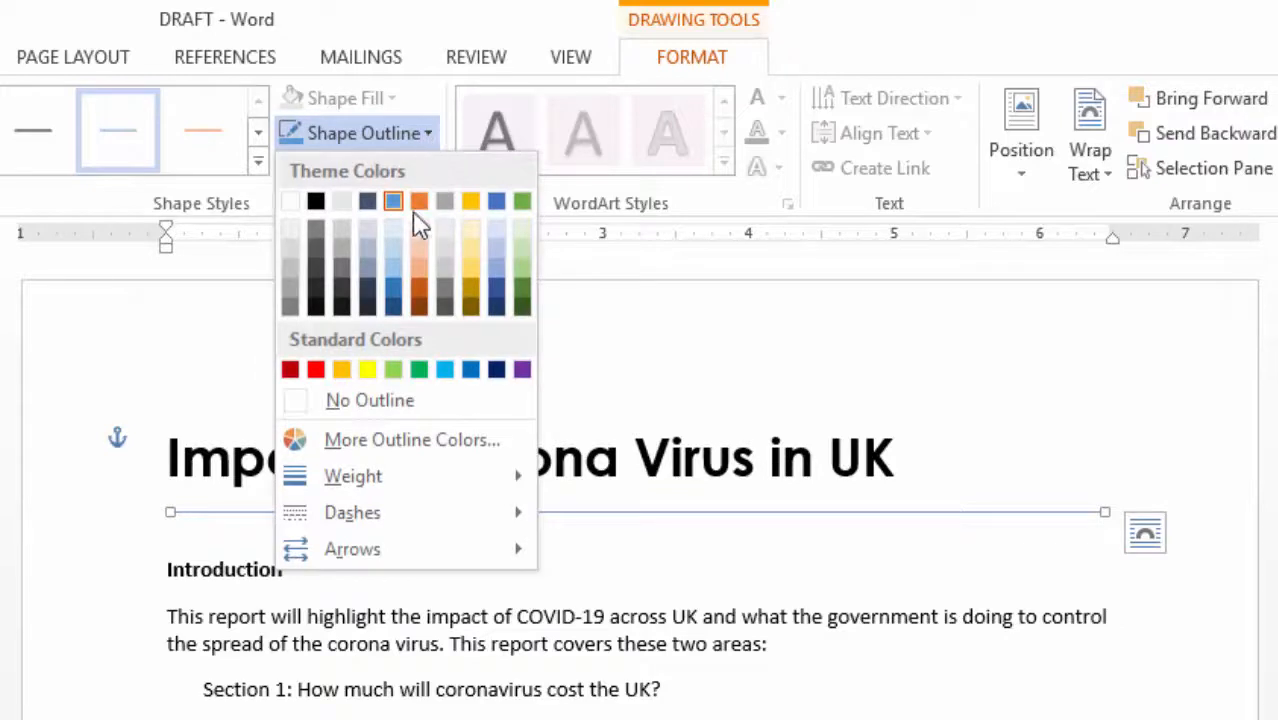
pyautogui.moveTo(363, 487)
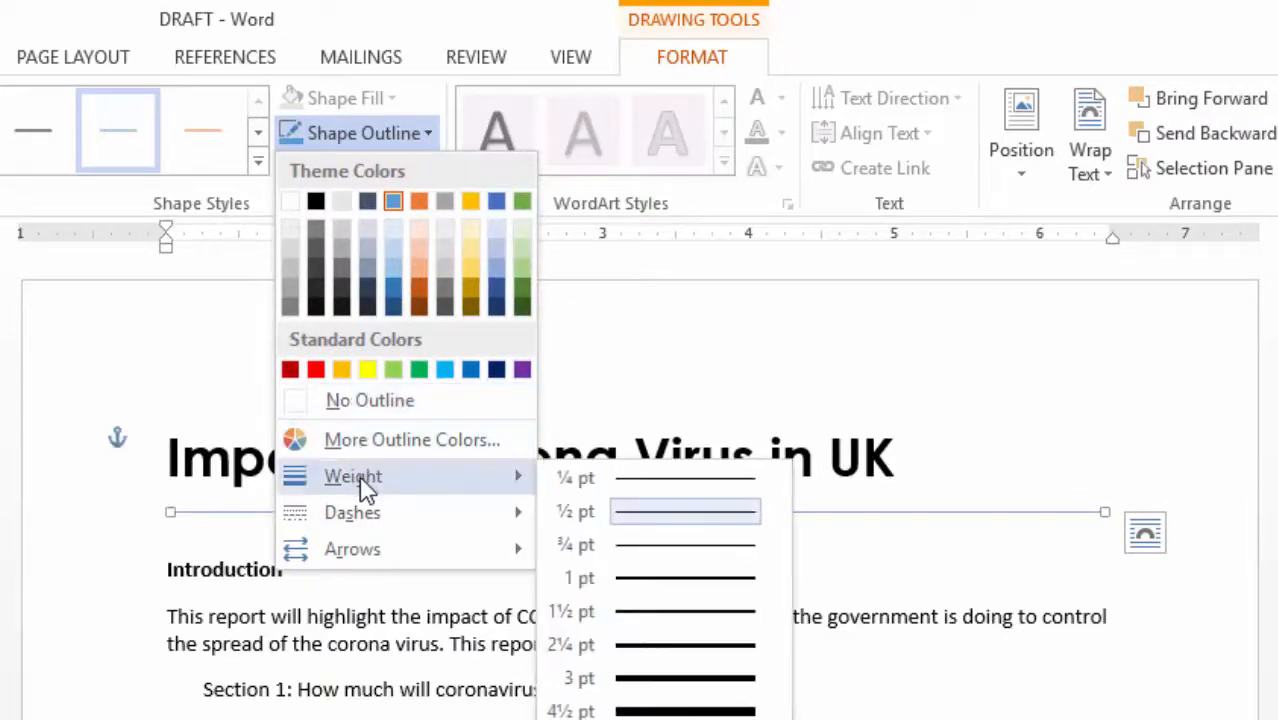
pyautogui.click(682, 612)
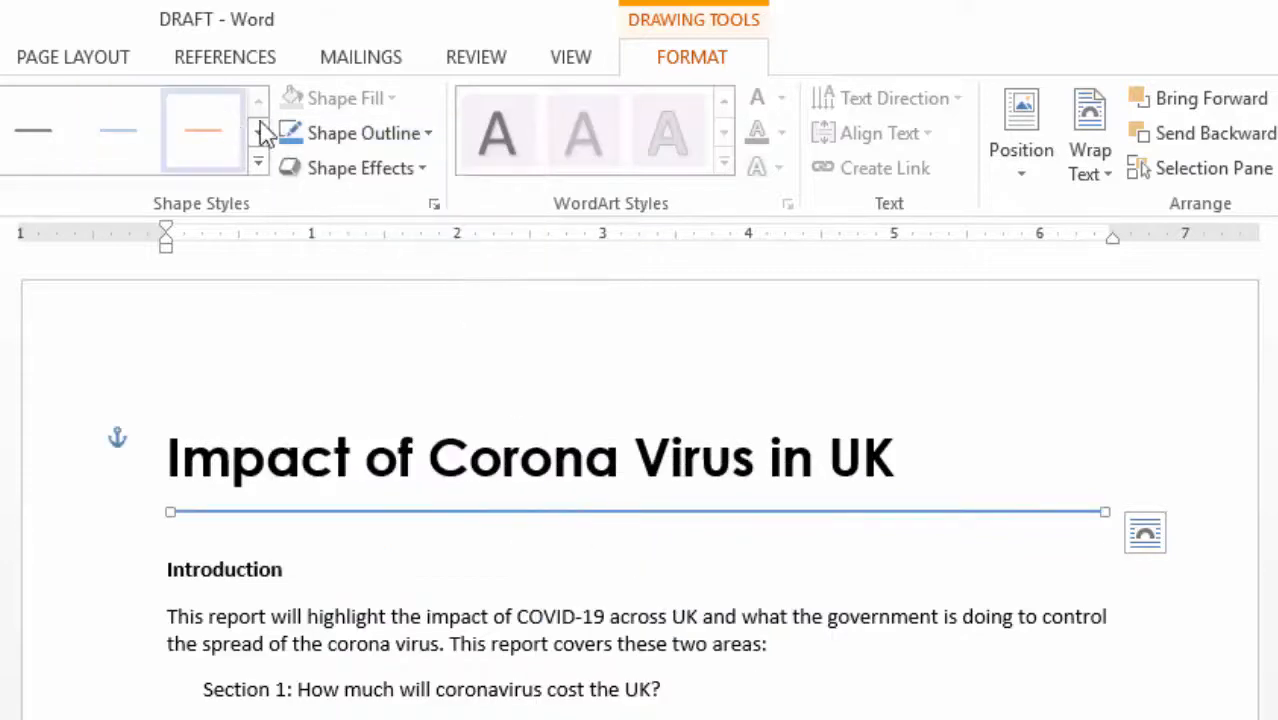
pyautogui.click(431, 133)
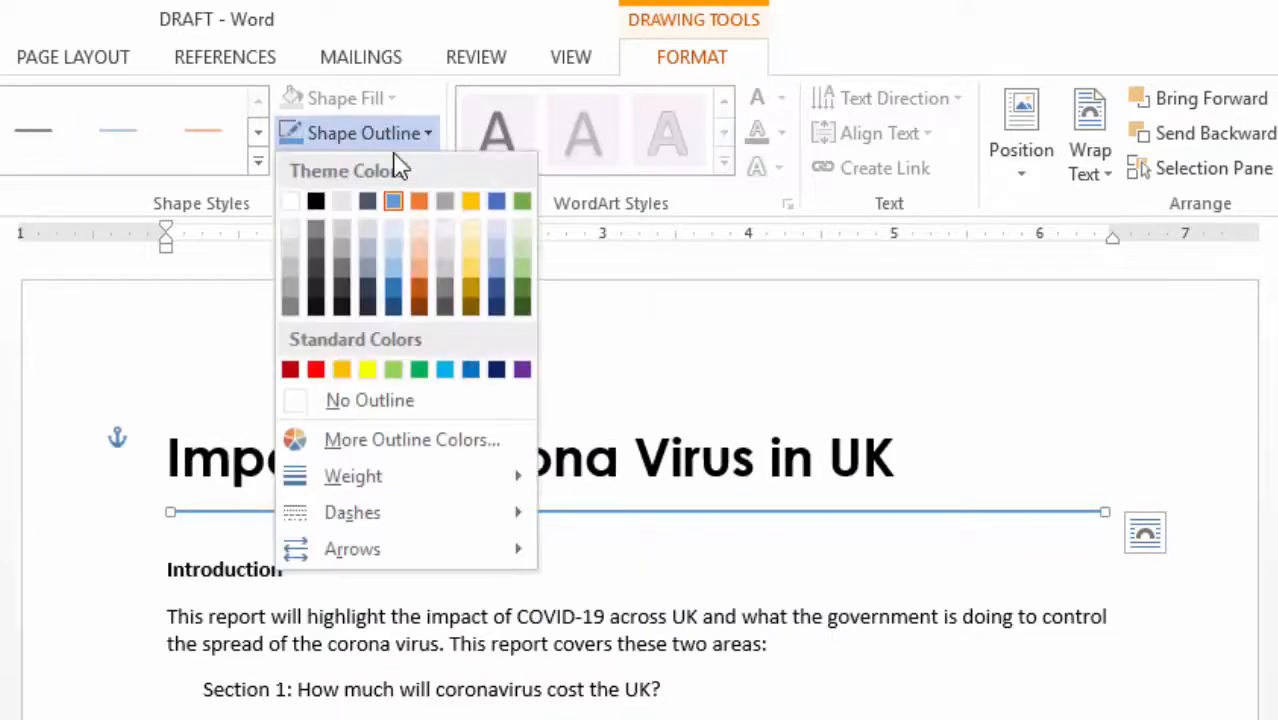
pyautogui.click(317, 203)
pyautogui.click(640, 570)
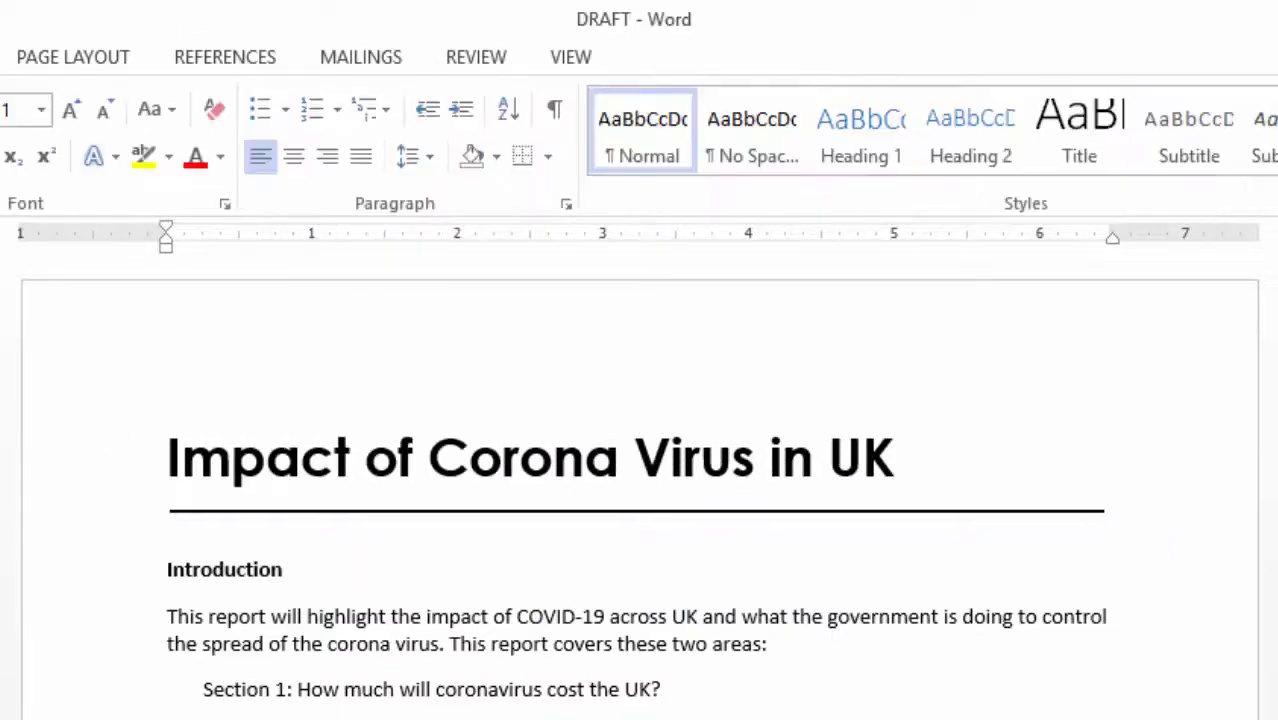
# Make the labels "Section 1:", "Section 2:" and "Section 3:" in the introduction's topic list bold.
pyautogui.scroll(-1, 640, 488)
pyautogui.scroll(1, 640, 488)
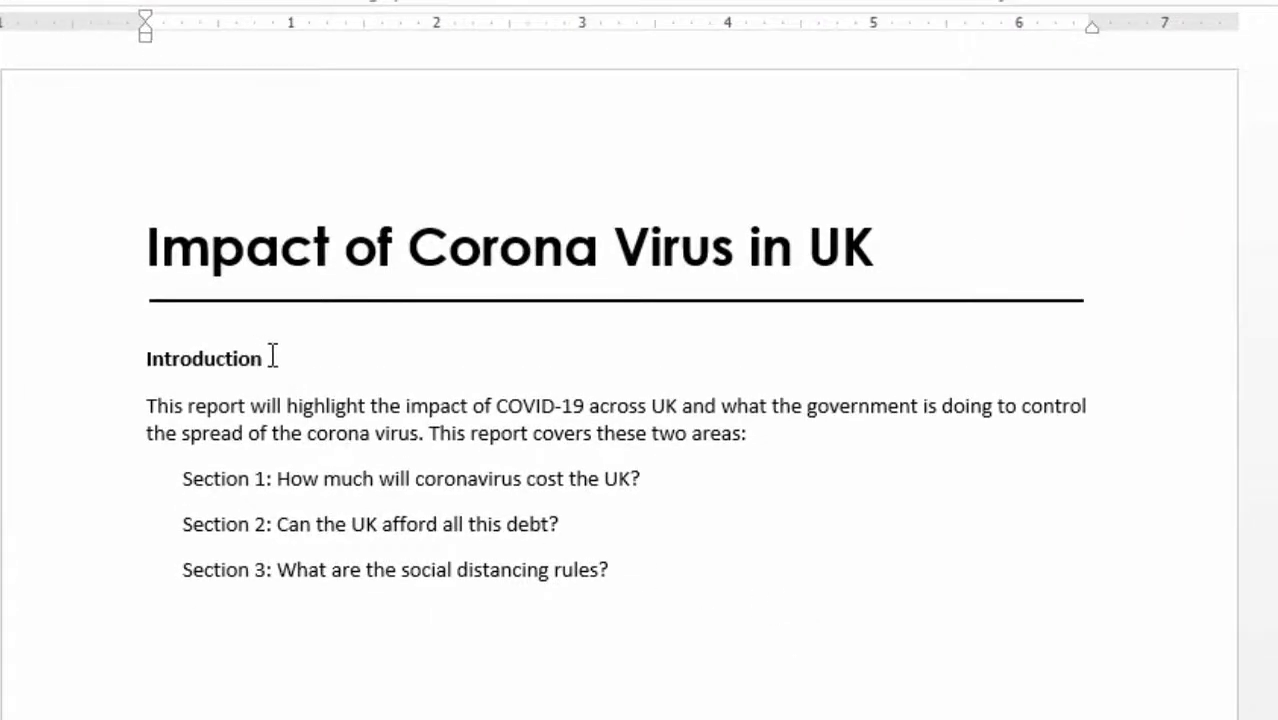
pyautogui.scroll(-3, 660, 421)
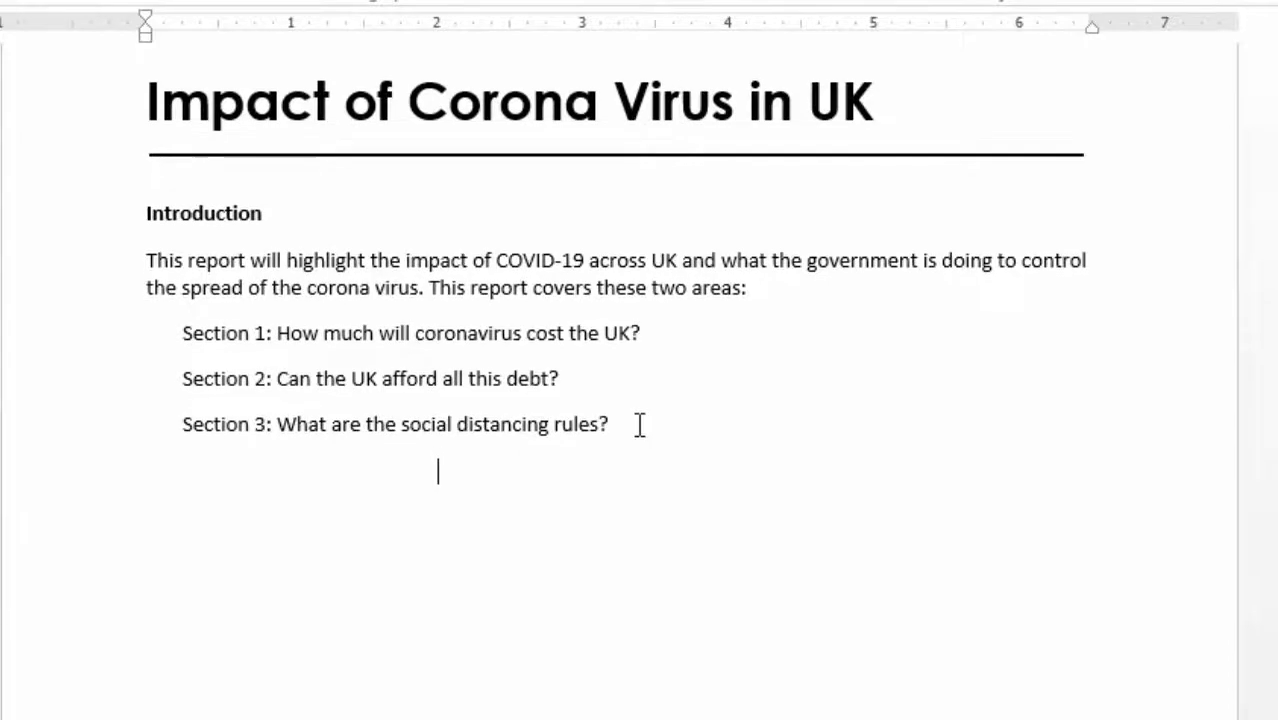
pyautogui.scroll(3, 639, 420)
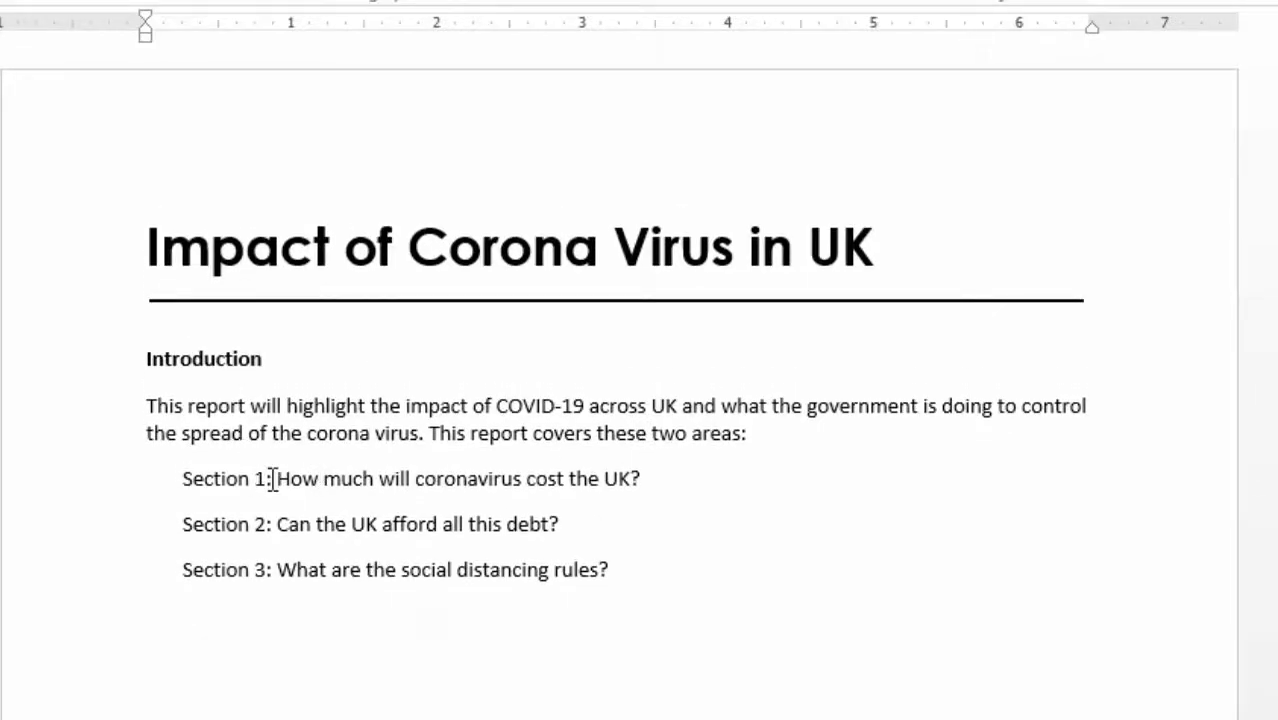
pyautogui.moveTo(274, 480); pyautogui.dragTo(197, 485)
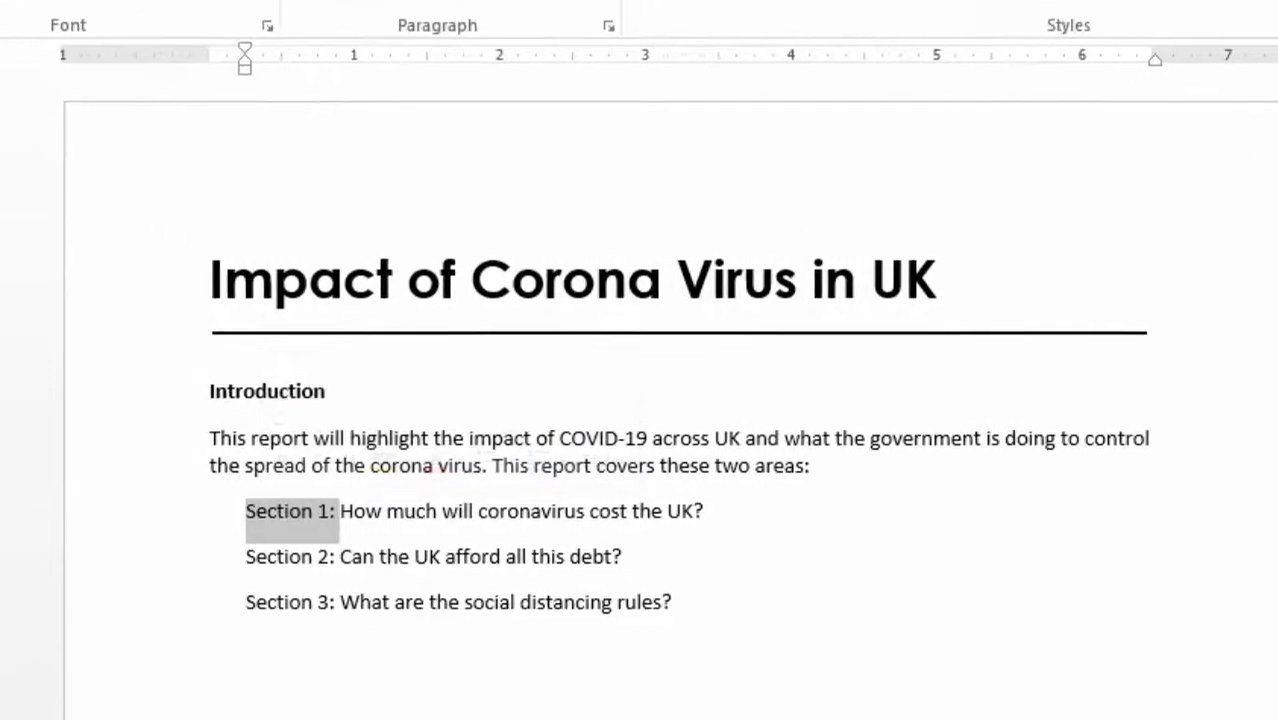
pyautogui.hotkey('ctrl', 'b')
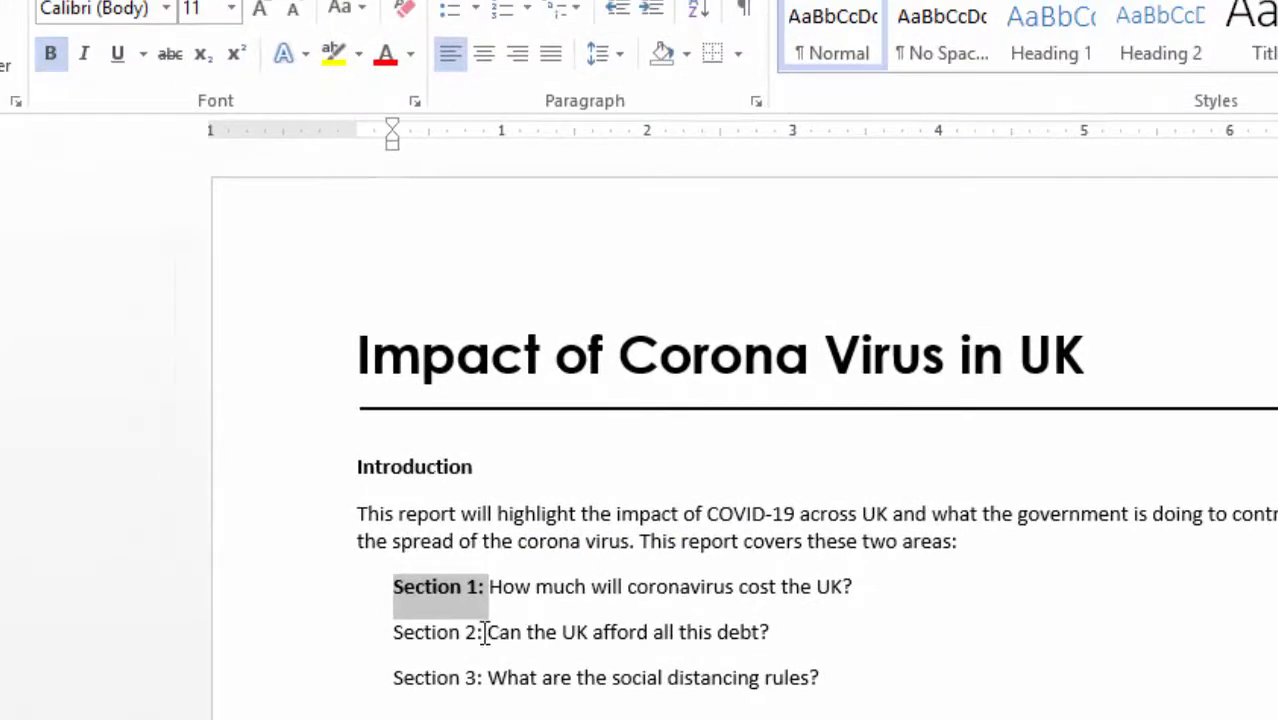
pyautogui.moveTo(487, 636); pyautogui.dragTo(408, 645)
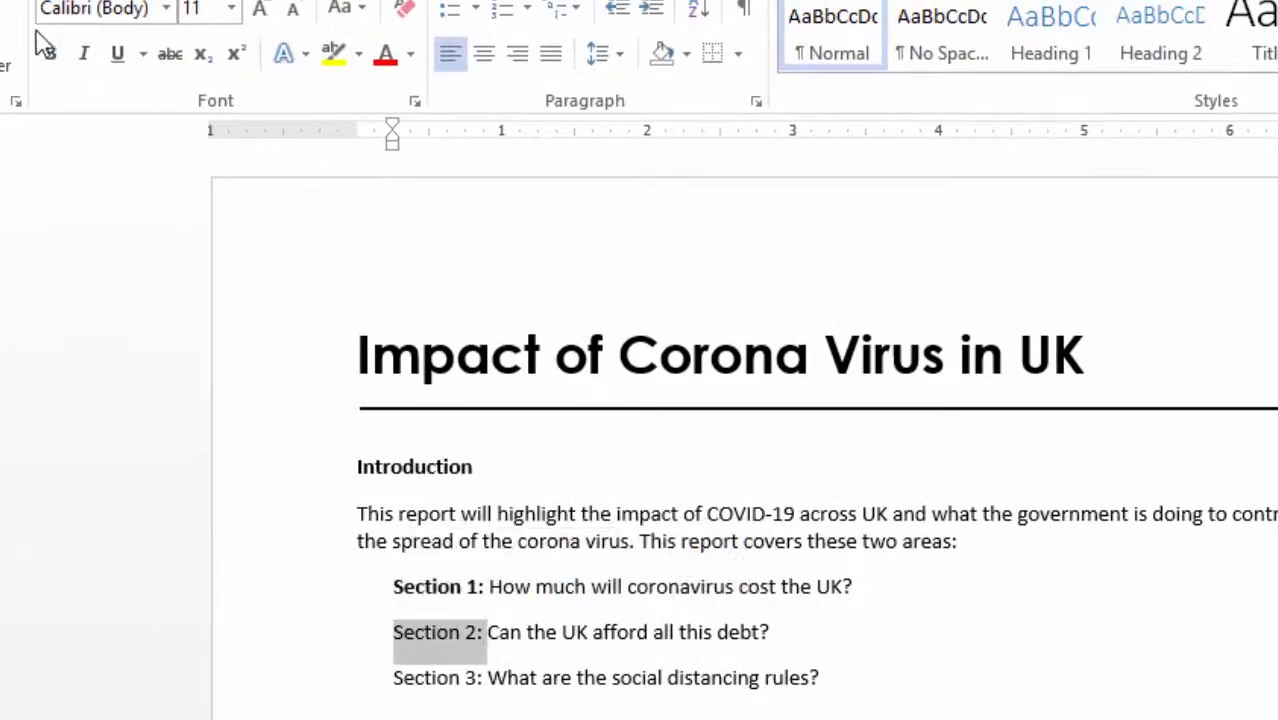
pyautogui.click(60, 62)
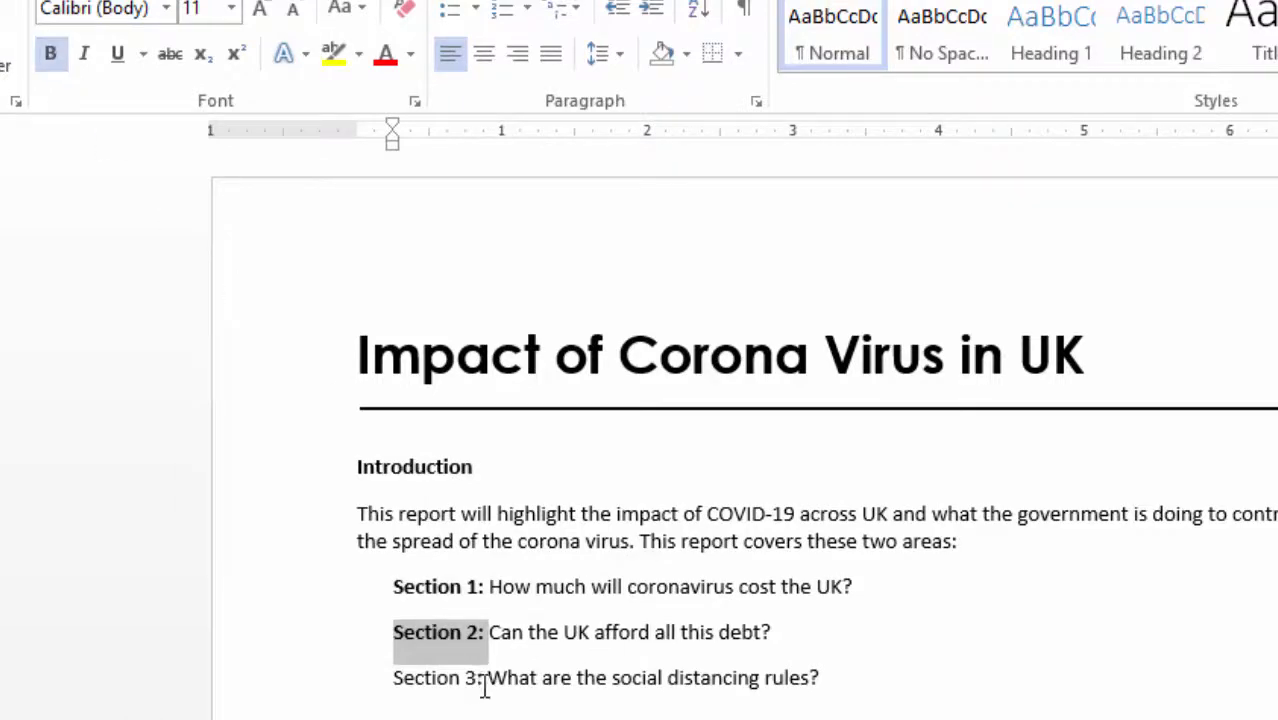
pyautogui.moveTo(486, 688); pyautogui.dragTo(397, 666)
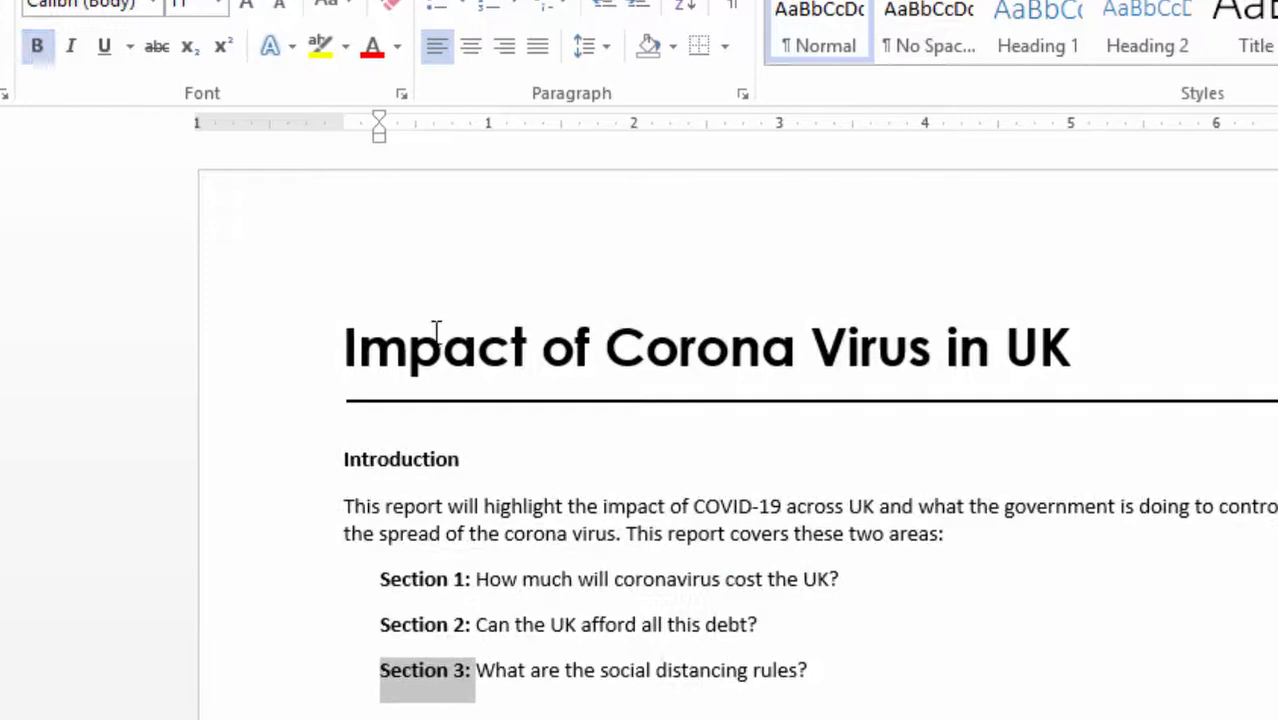
pyautogui.click(1155, 688)
# Format the "Introduction" heading in Arial at font size 14.
pyautogui.scroll(-1, 818, 674)
pyautogui.scroll(1, 818, 674)
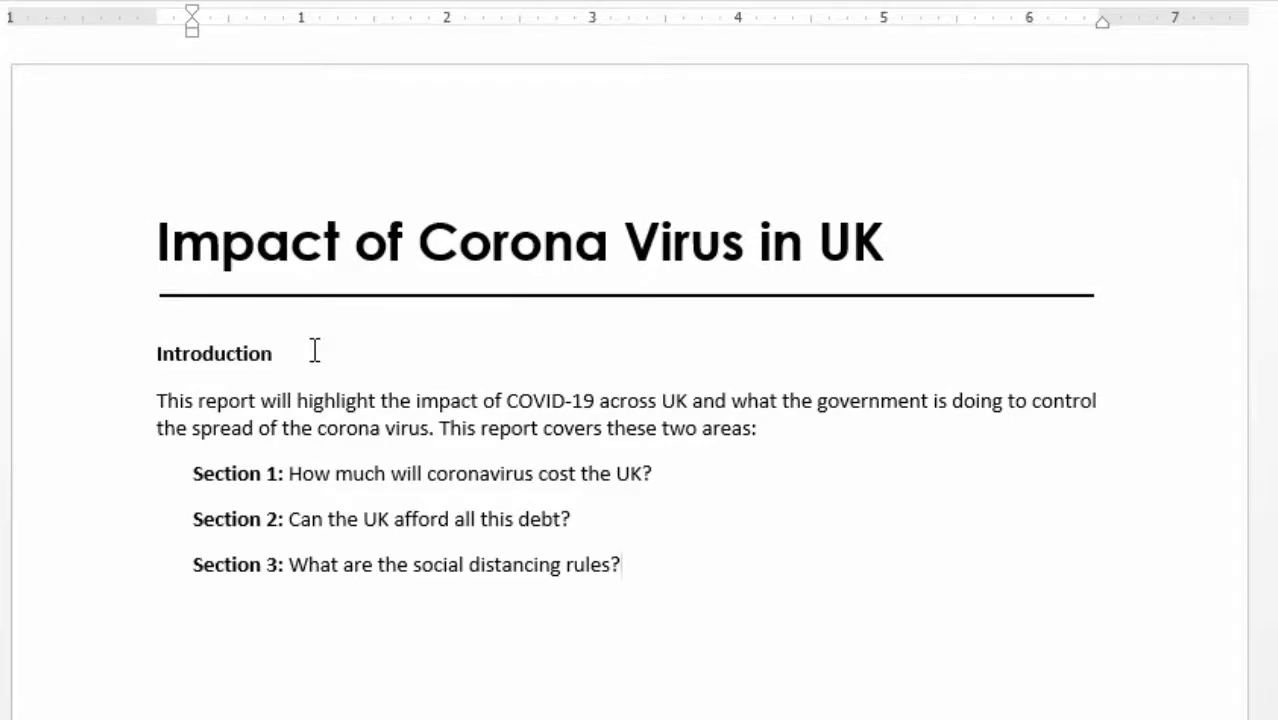
pyautogui.moveTo(282, 355); pyautogui.dragTo(150, 355)
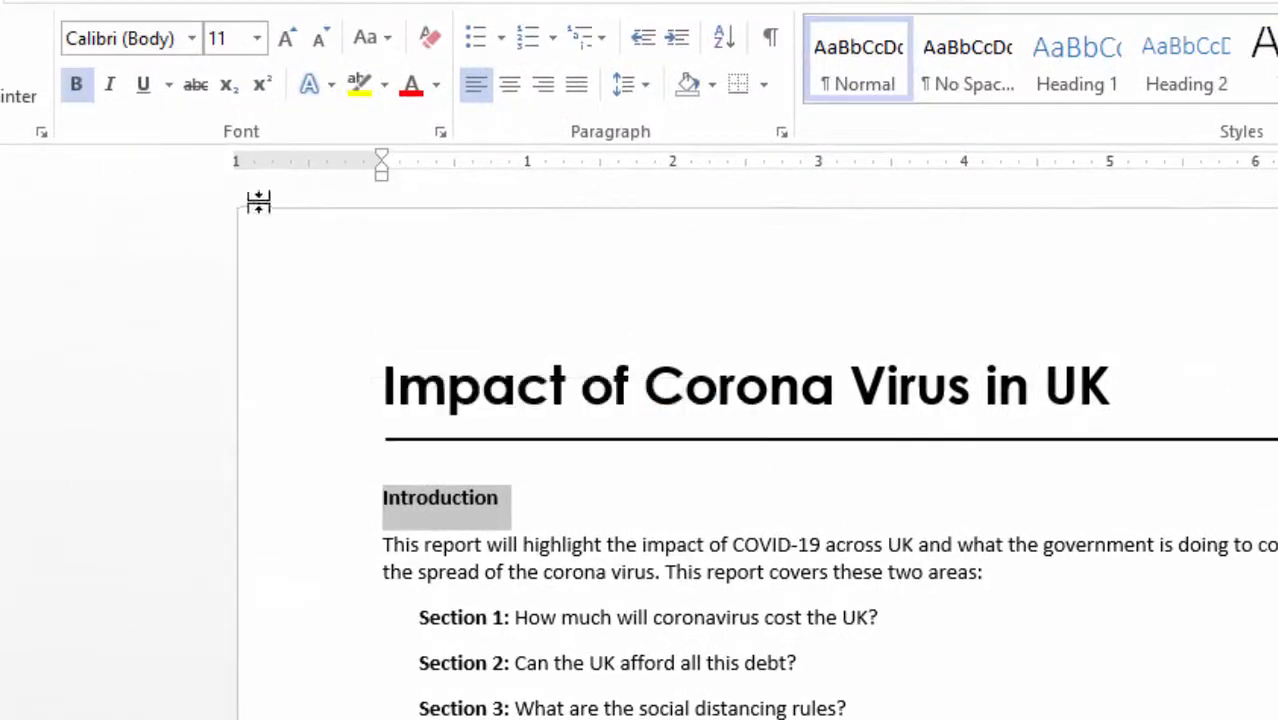
pyautogui.click(123, 38)
pyautogui.write('Arial')
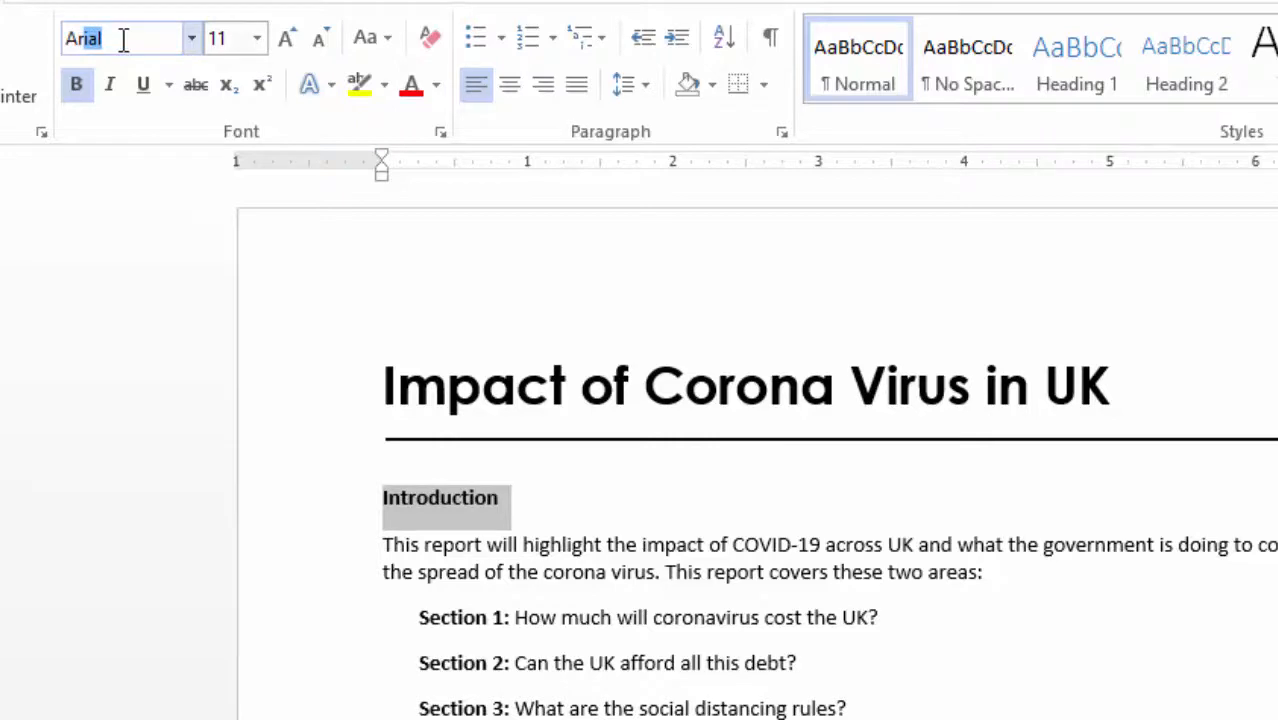
pyautogui.press('Return')
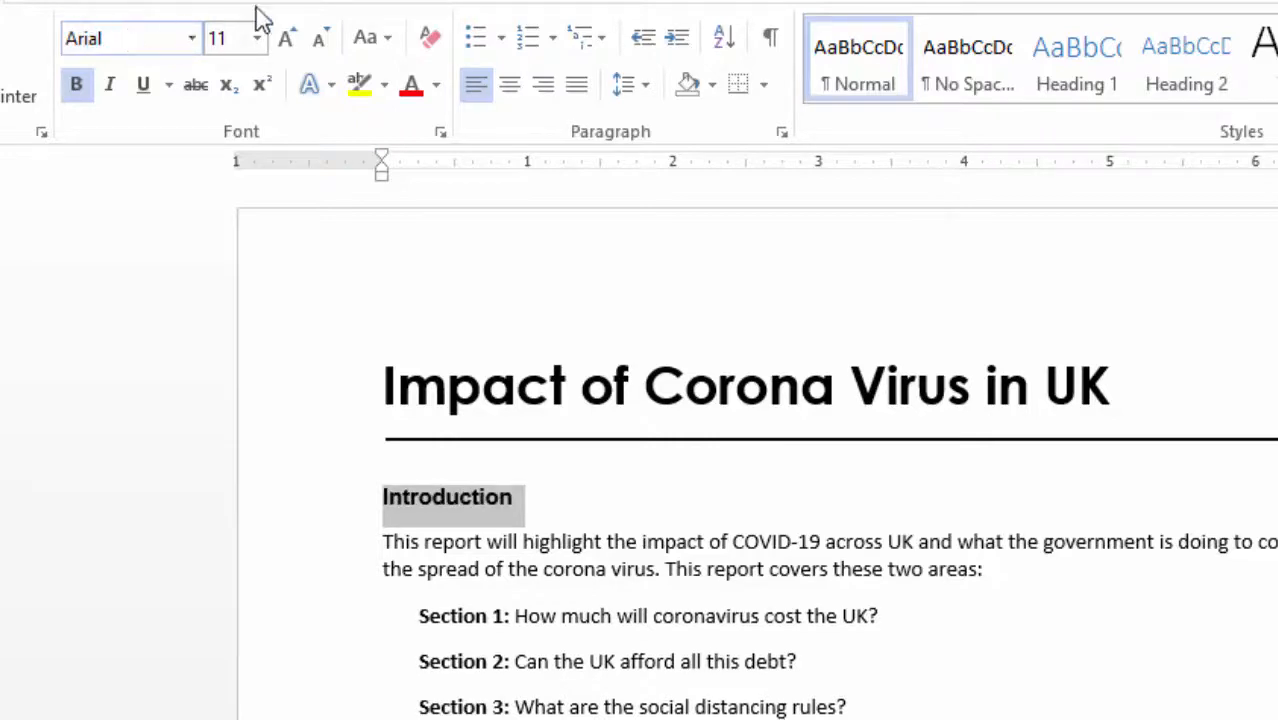
pyautogui.click(257, 40)
pyautogui.click(222, 218)
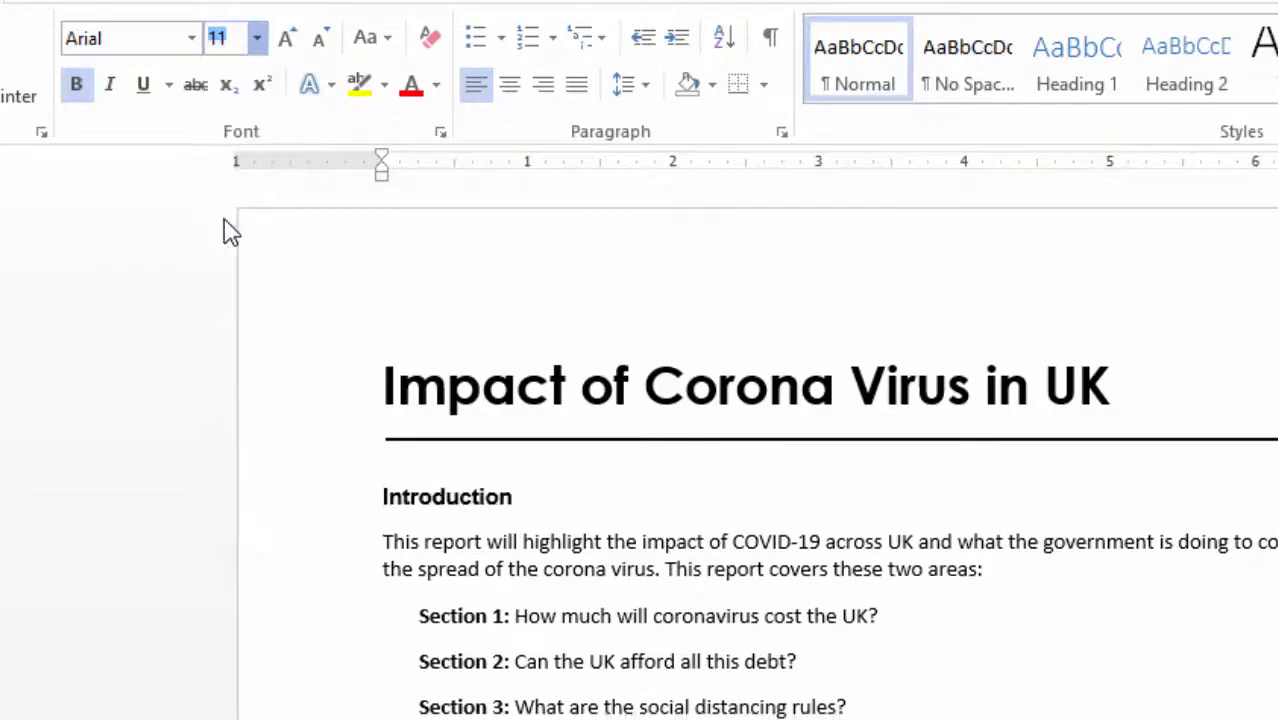
pyautogui.click(748, 578)
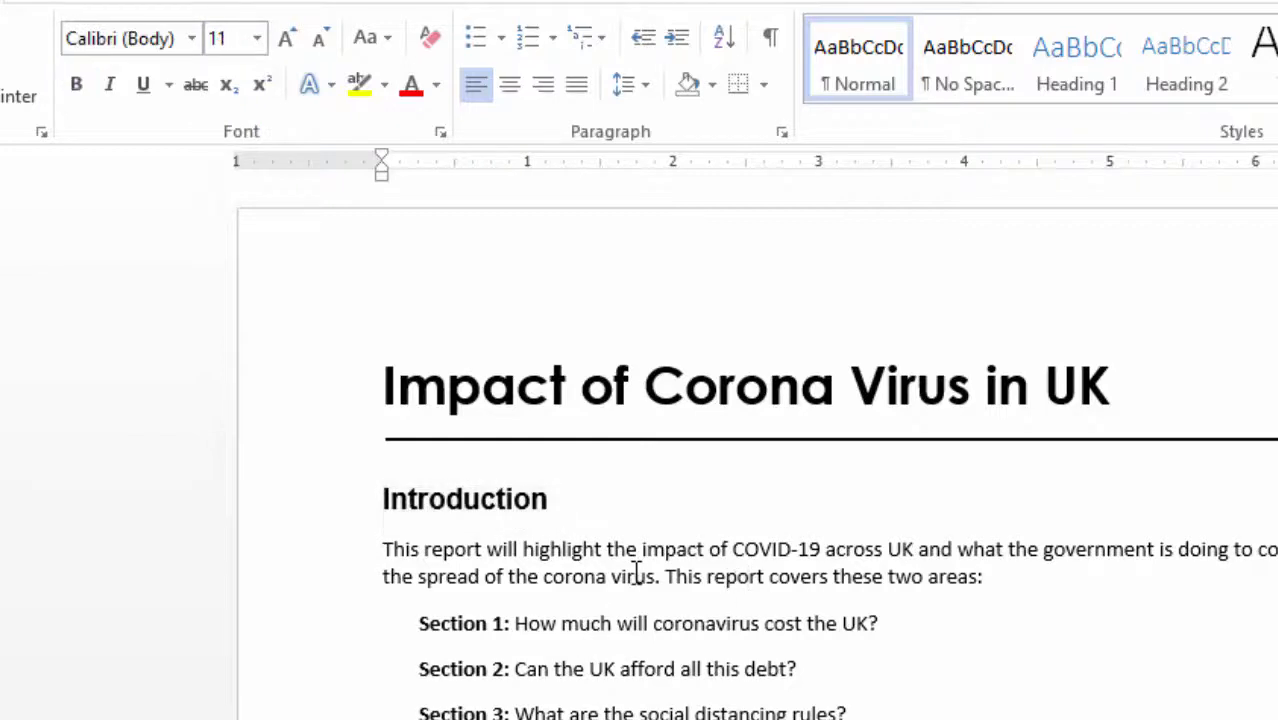
# Format the heading "Section 1: How much will coronavirus cost the UK?" in Arial at font size 14.
pyautogui.scroll(-5, 628, 562)
pyautogui.scroll(-5, 618, 547)
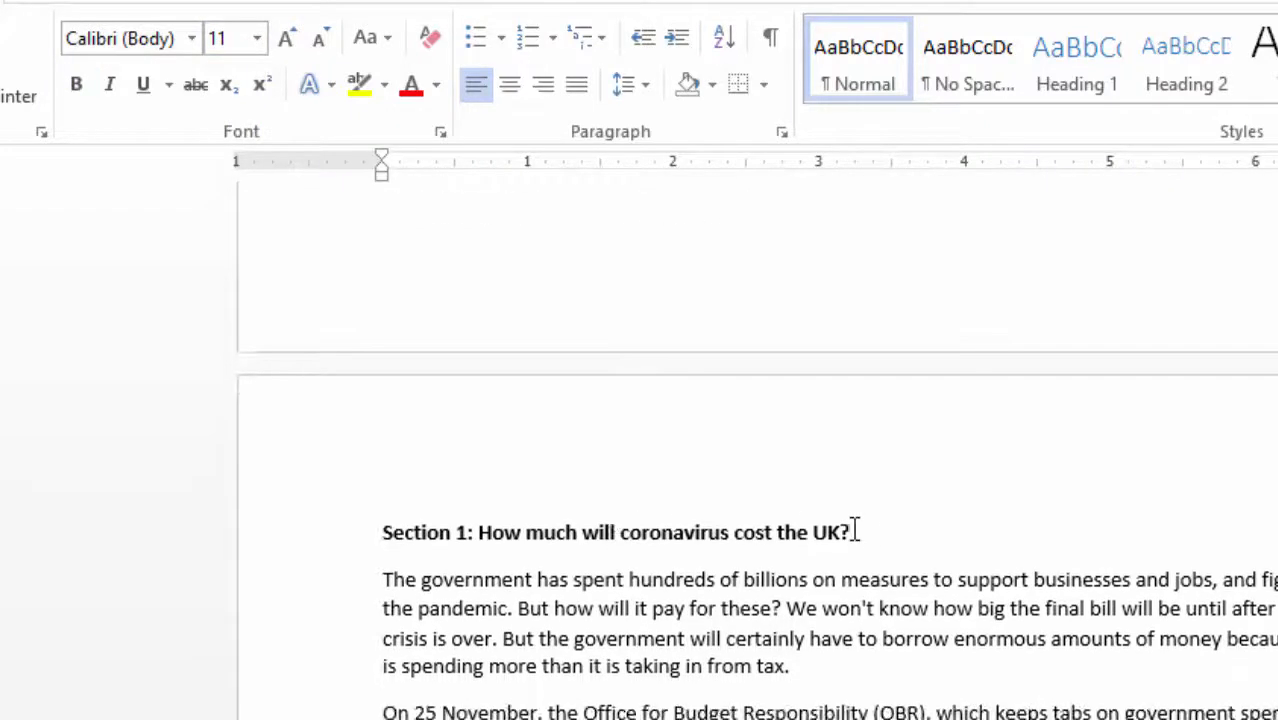
pyautogui.moveTo(894, 532); pyautogui.dragTo(366, 527)
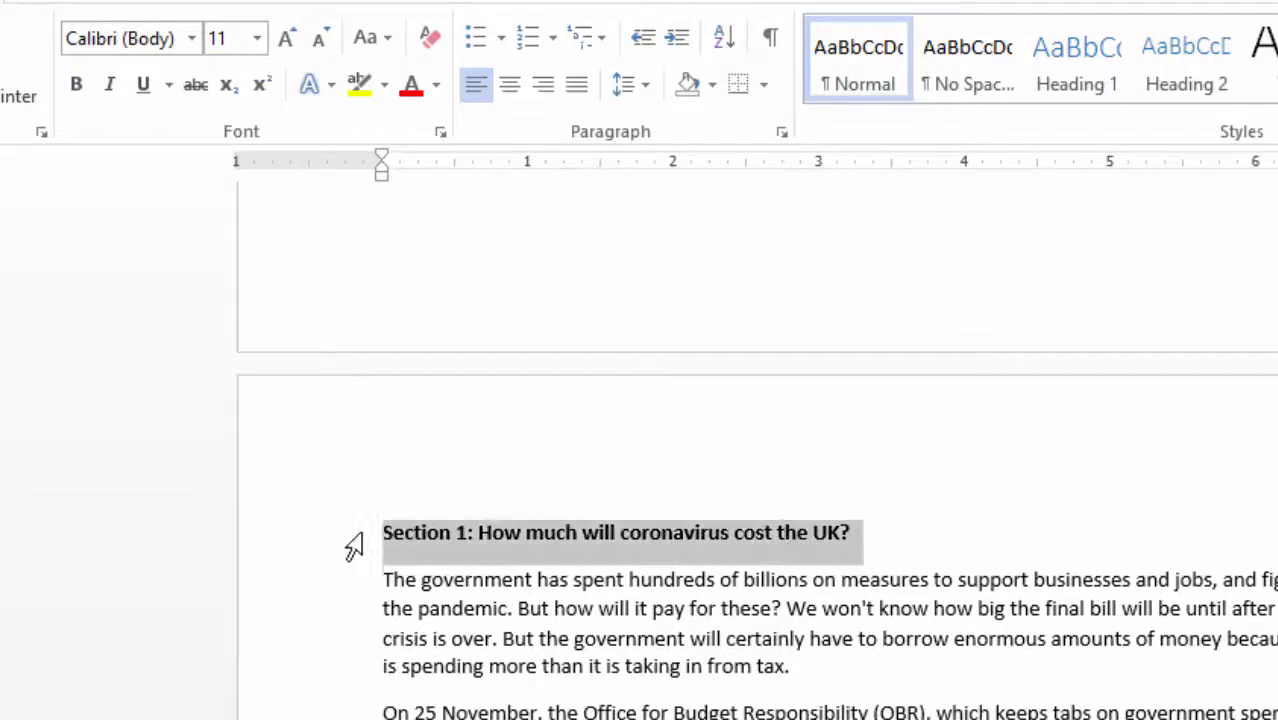
pyautogui.click(143, 38)
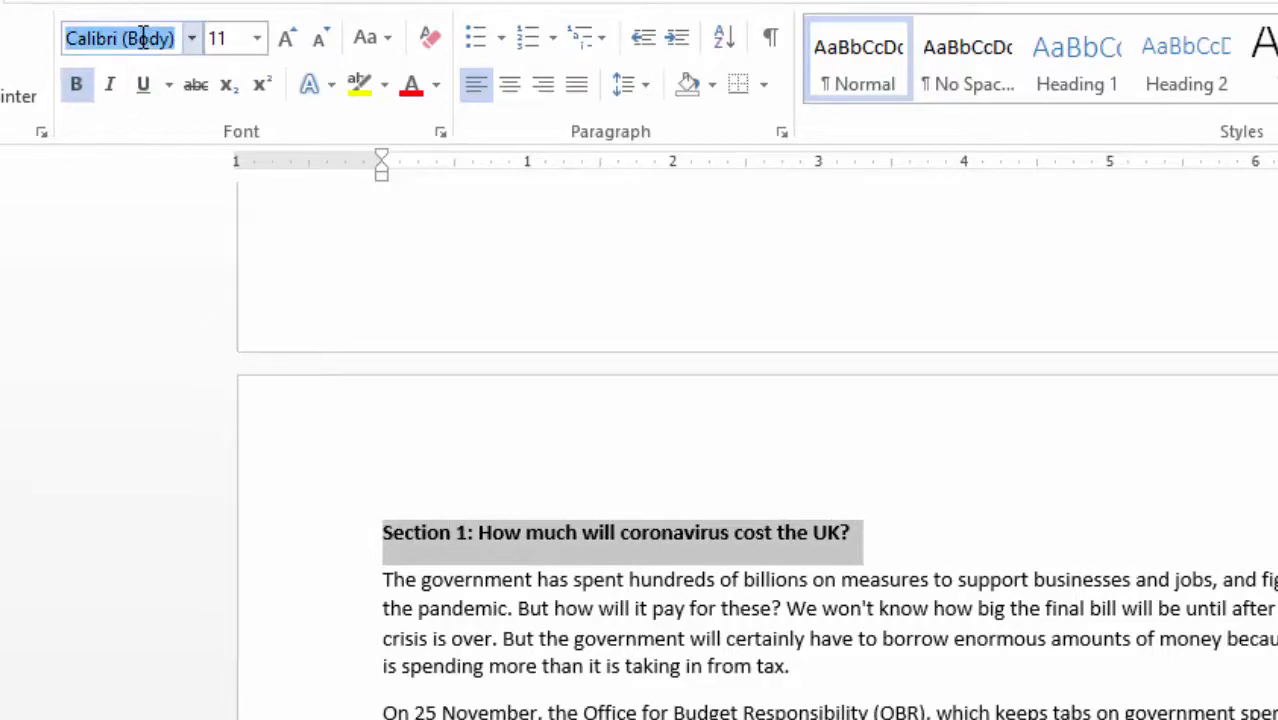
pyautogui.write('Arial')
pyautogui.press('Return')
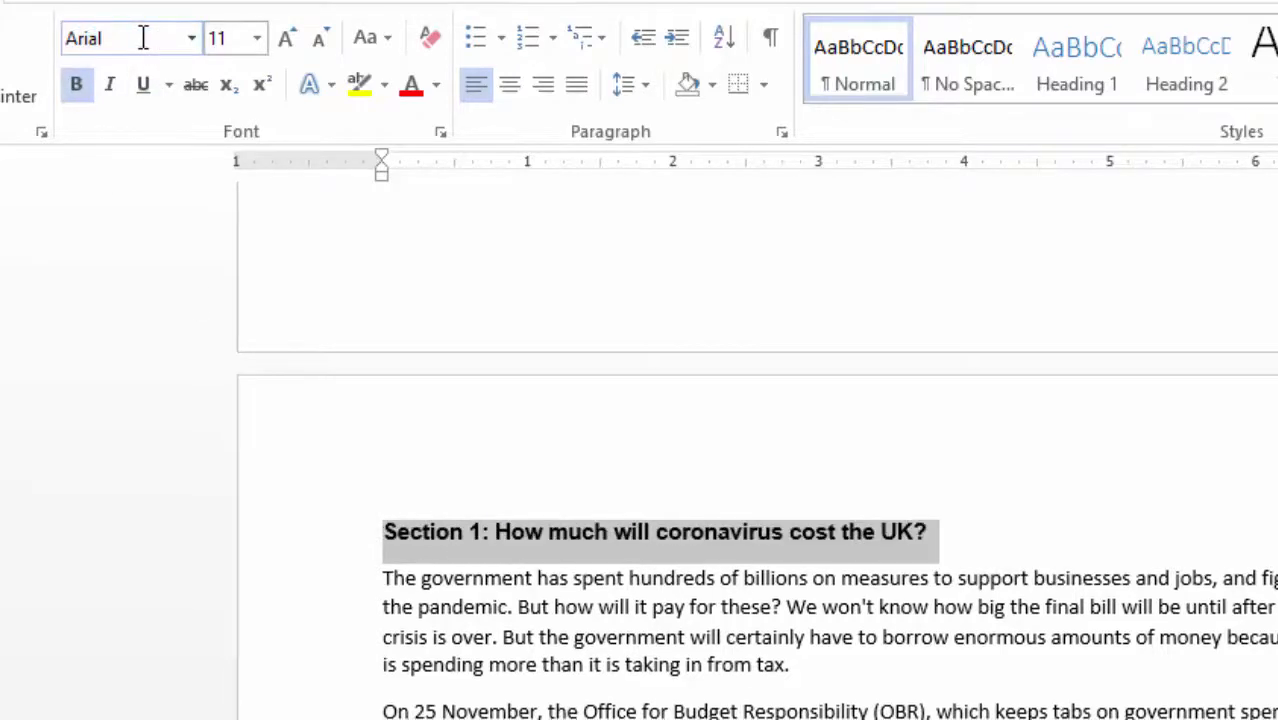
pyautogui.click(257, 38)
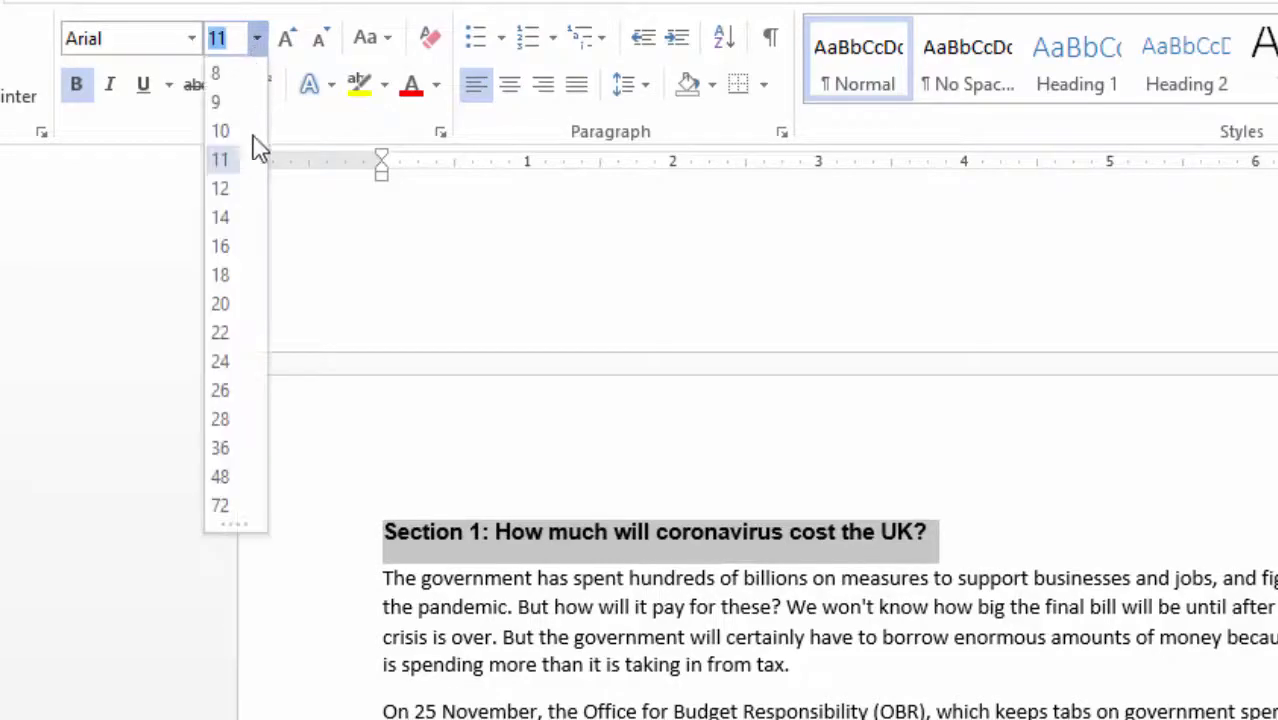
pyautogui.click(220, 217)
pyautogui.click(573, 633)
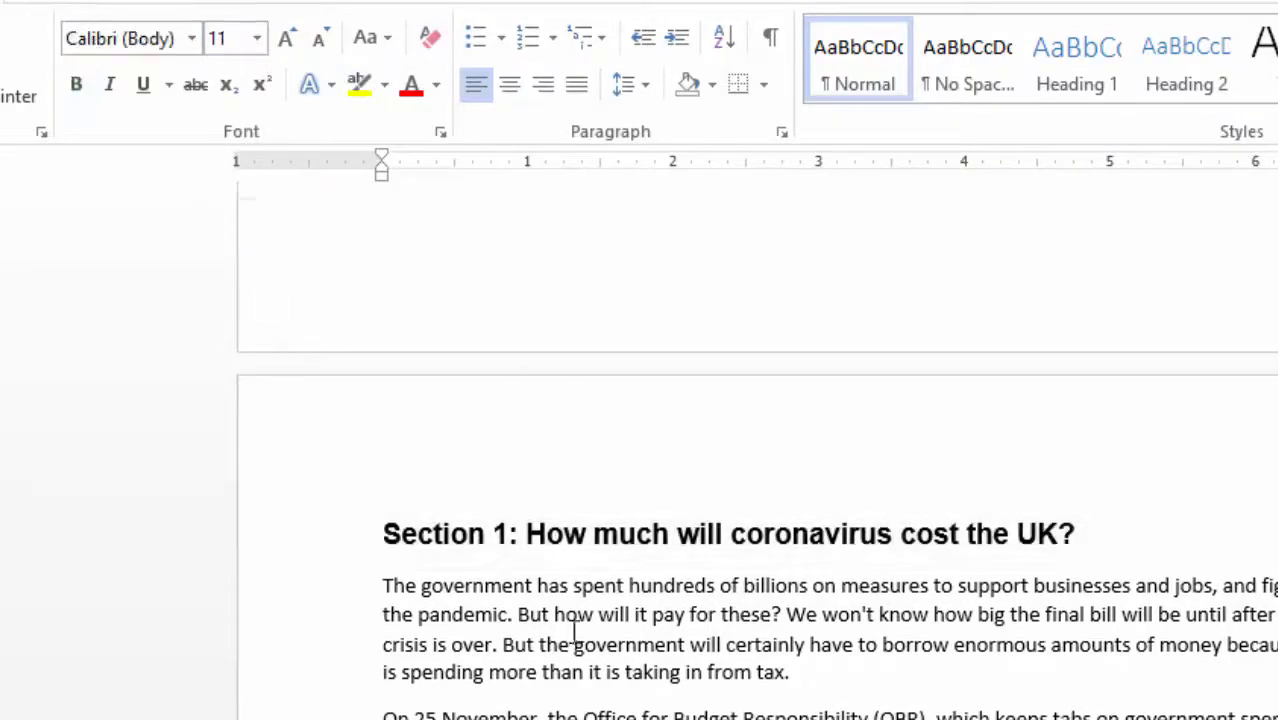
# Format the heading "Section 2: Can the UK afford all this debt?" in Arial at font size 14.
pyautogui.scroll(-10, 622, 573)
pyautogui.scroll(-10, 623, 573)
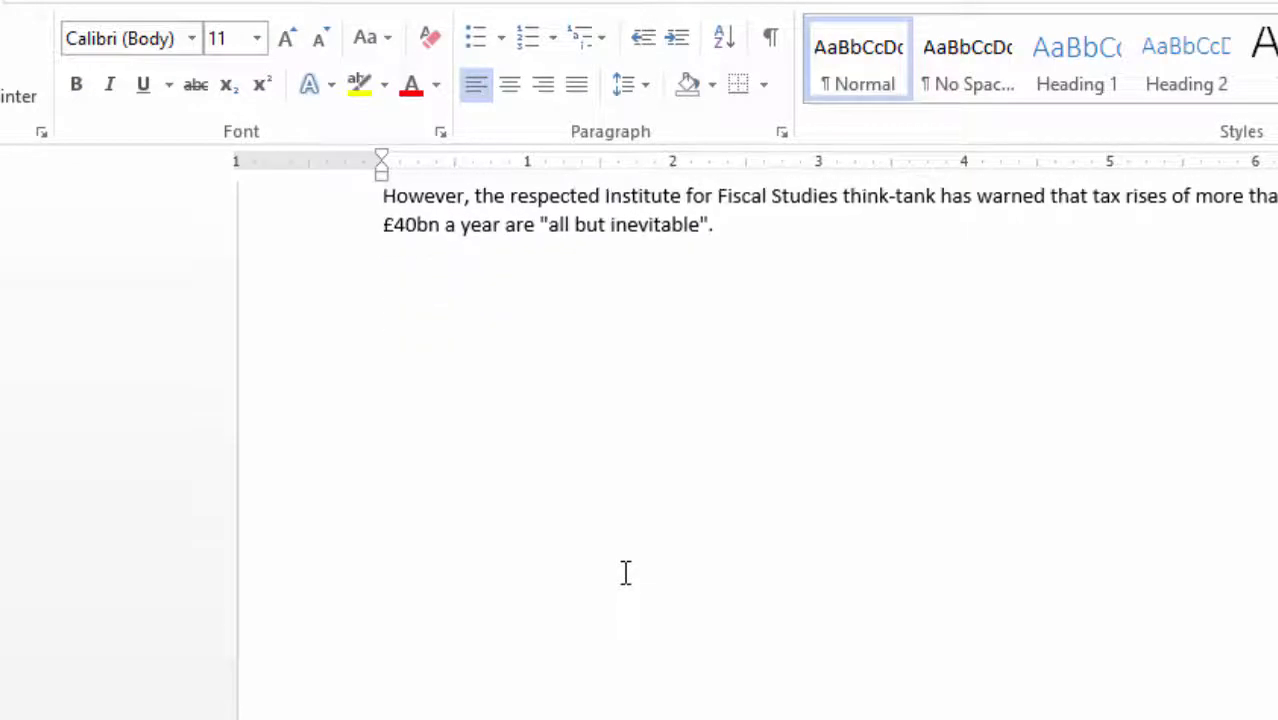
pyautogui.moveTo(738, 553); pyautogui.dragTo(382, 549)
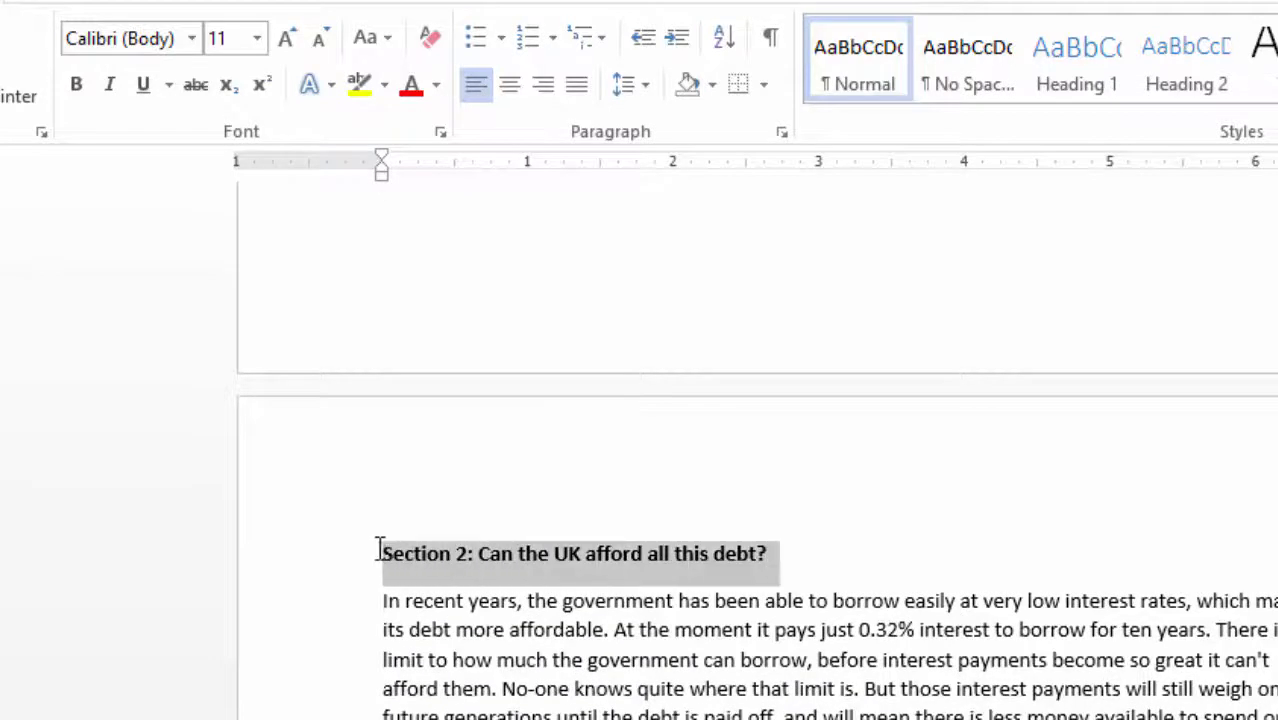
pyautogui.click(120, 37)
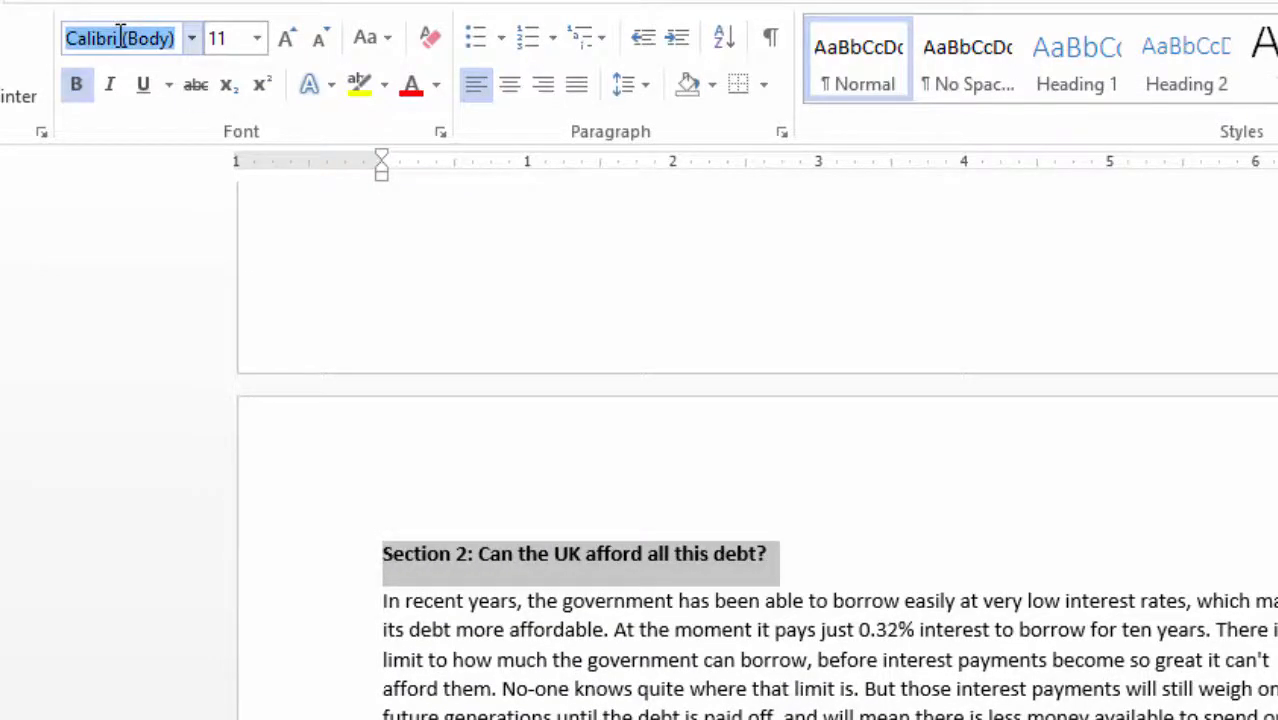
pyautogui.write('Arial')
pyautogui.press('Return')
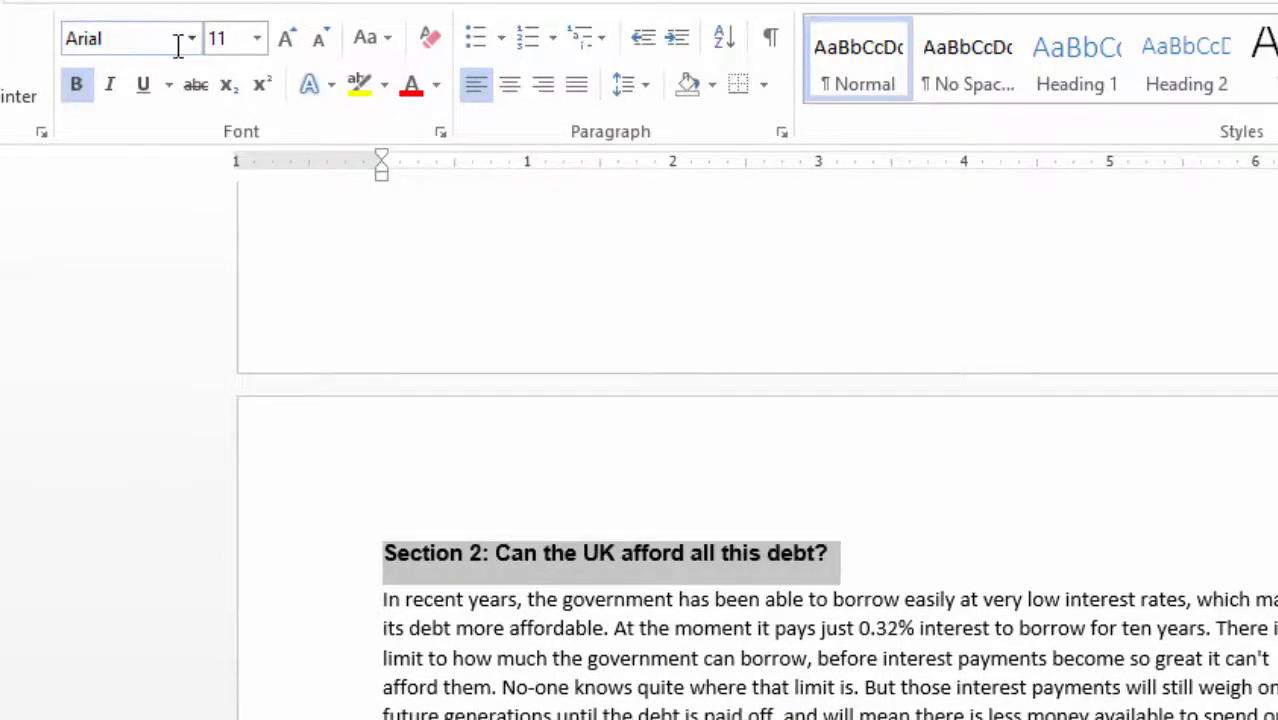
pyautogui.click(257, 38)
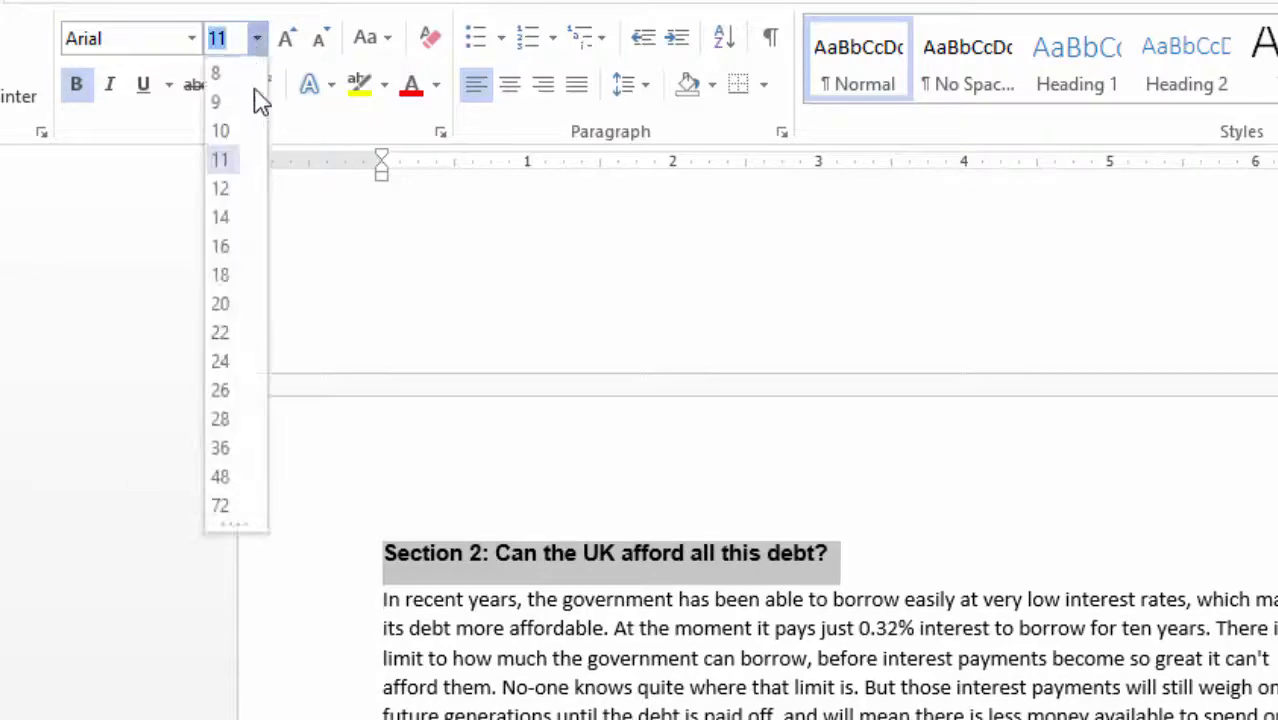
pyautogui.click(220, 222)
# Format the heading "Section 3: What are the social distancing rules?" in Arial at font size 14.
pyautogui.scroll(-10, 919, 690)
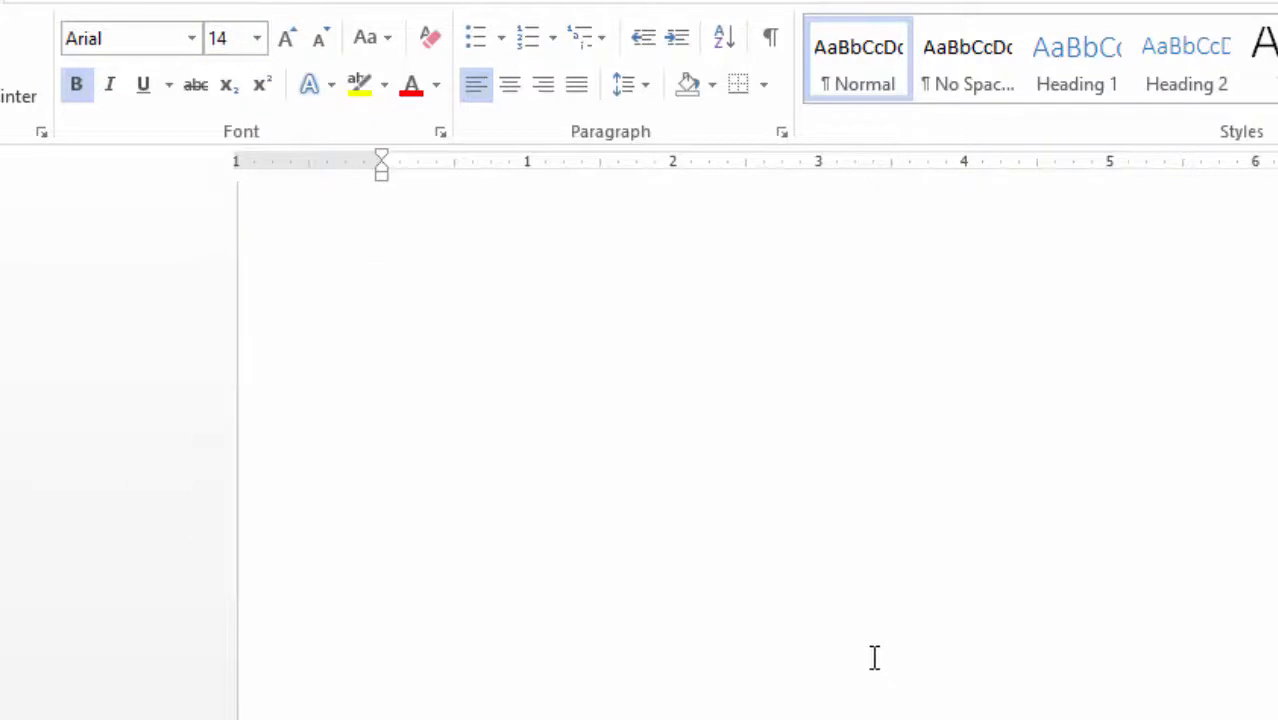
pyautogui.scroll(-5, 869, 650)
pyautogui.moveTo(849, 430); pyautogui.dragTo(342, 434)
pyautogui.click(120, 42)
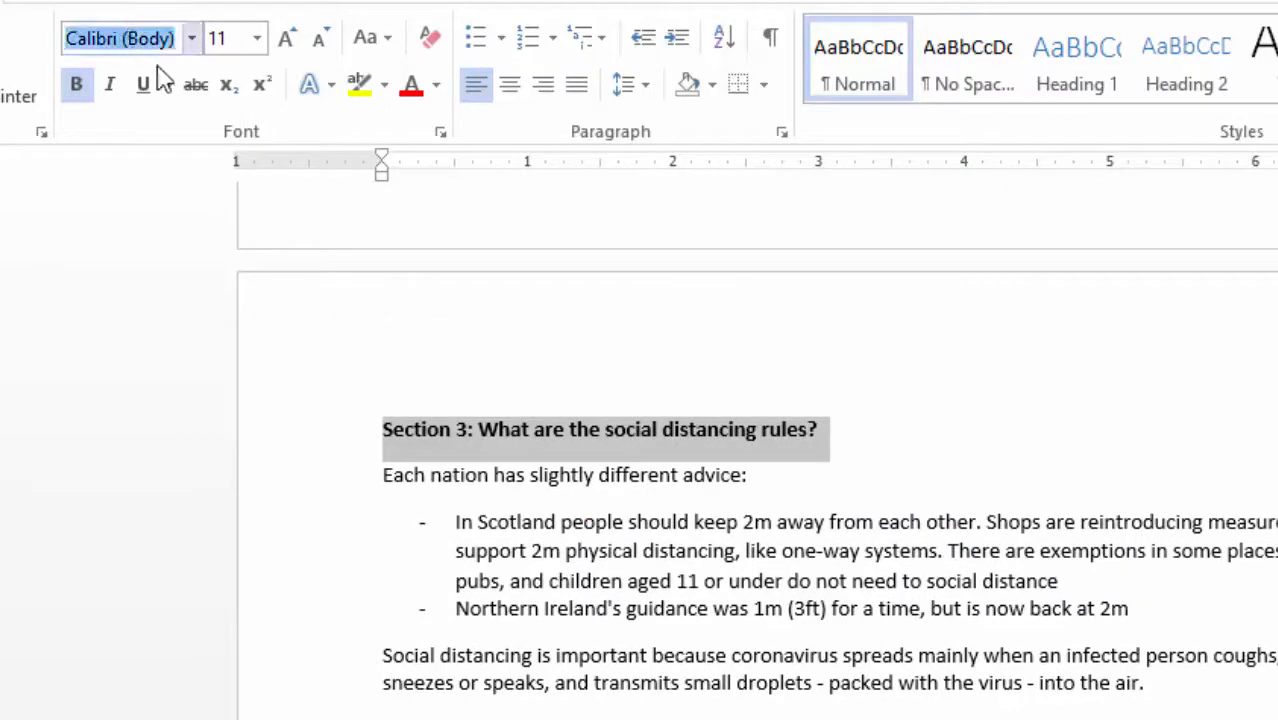
pyautogui.write('Arial')
pyautogui.press('Return')
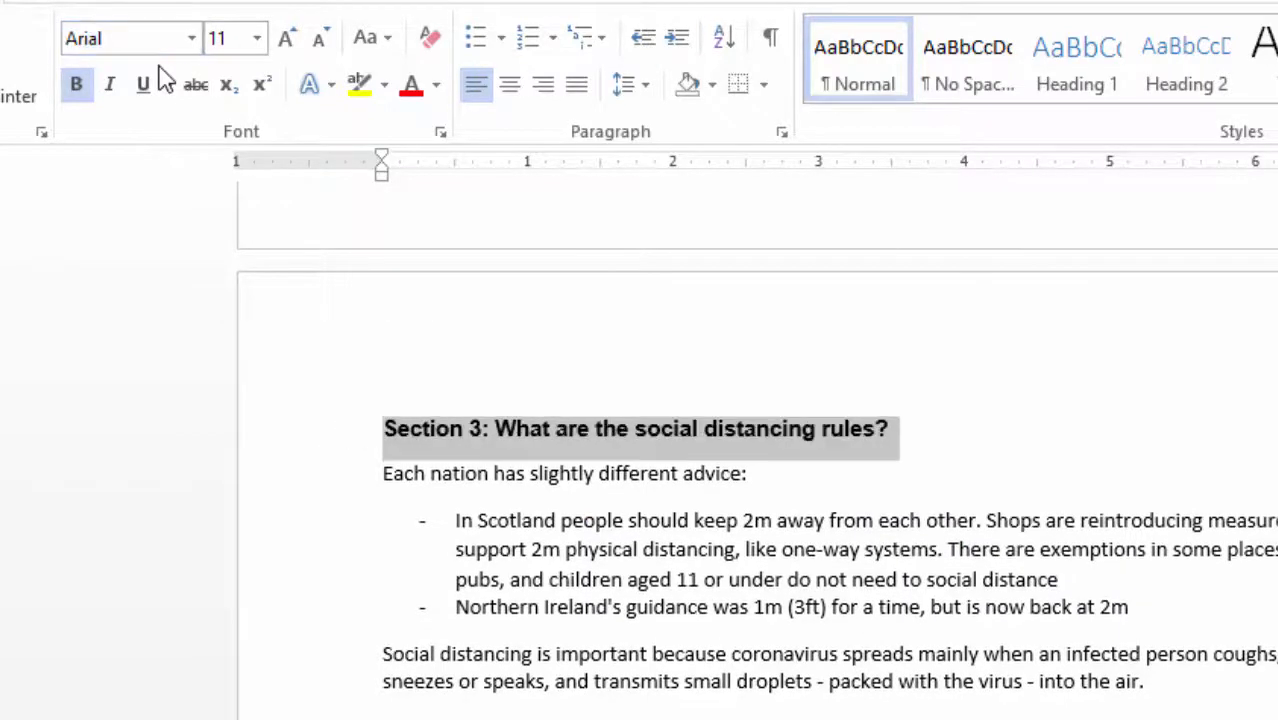
pyautogui.click(257, 39)
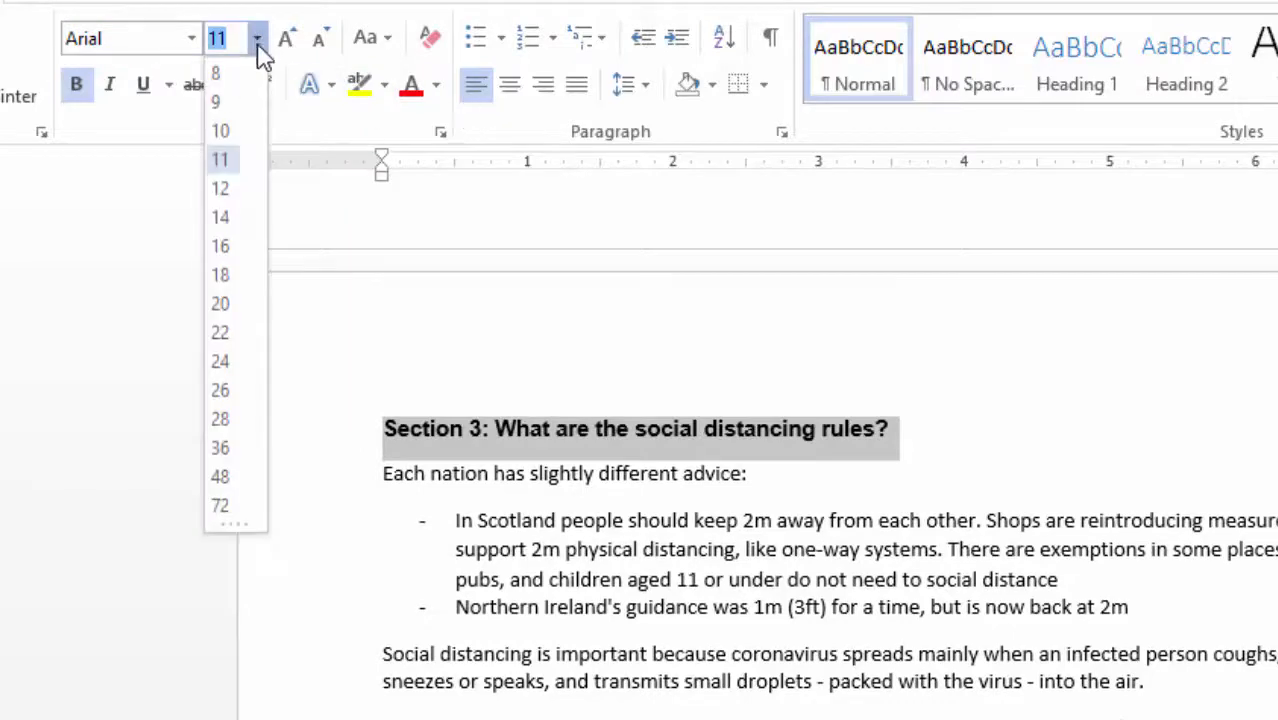
pyautogui.click(222, 217)
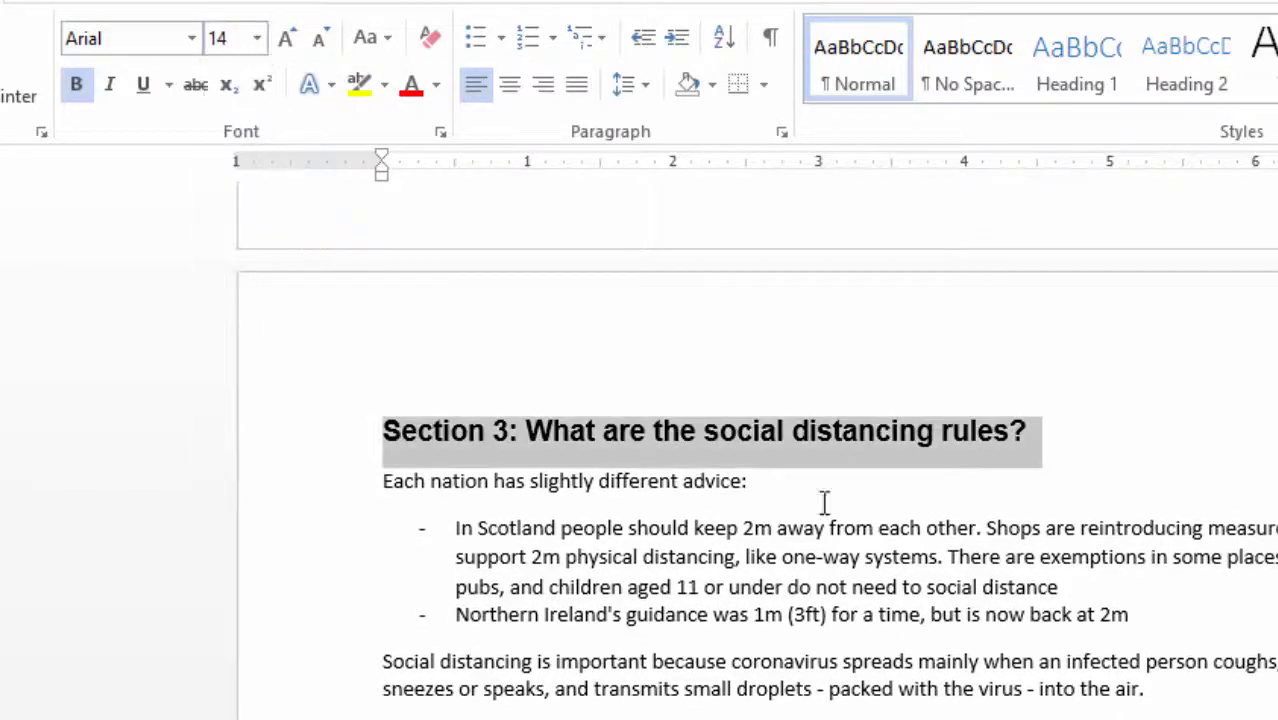
pyautogui.click(1275, 553)
# Start an unindented line directly below the "Section 3" entry in the introduction's topic list.
pyautogui.scroll(7, 734, 482)
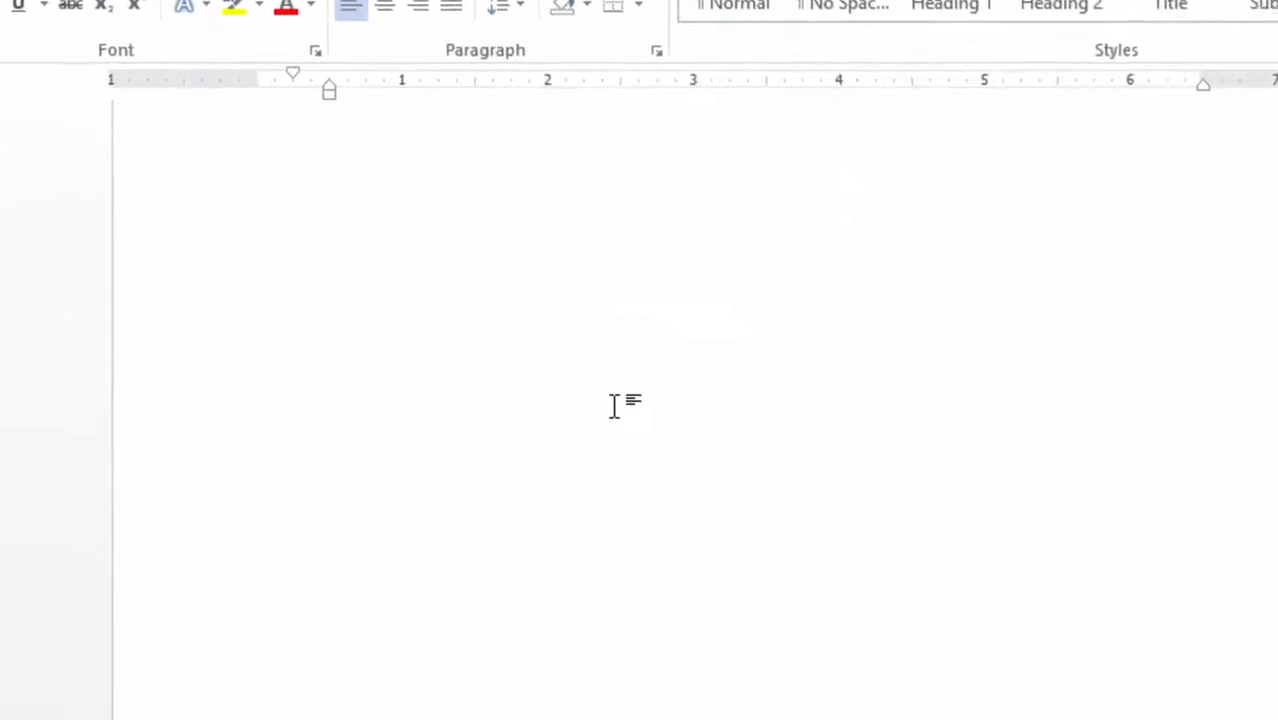
pyautogui.scroll(20, 524, 343)
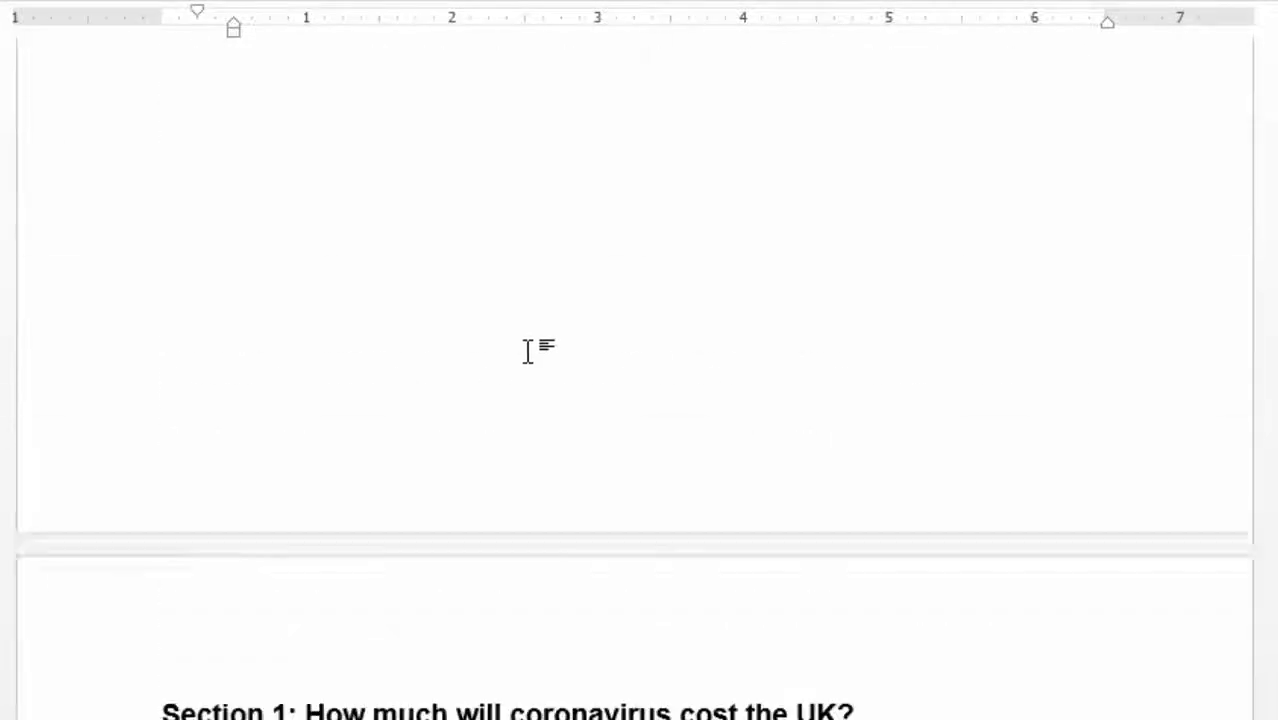
pyautogui.scroll(5, 530, 350)
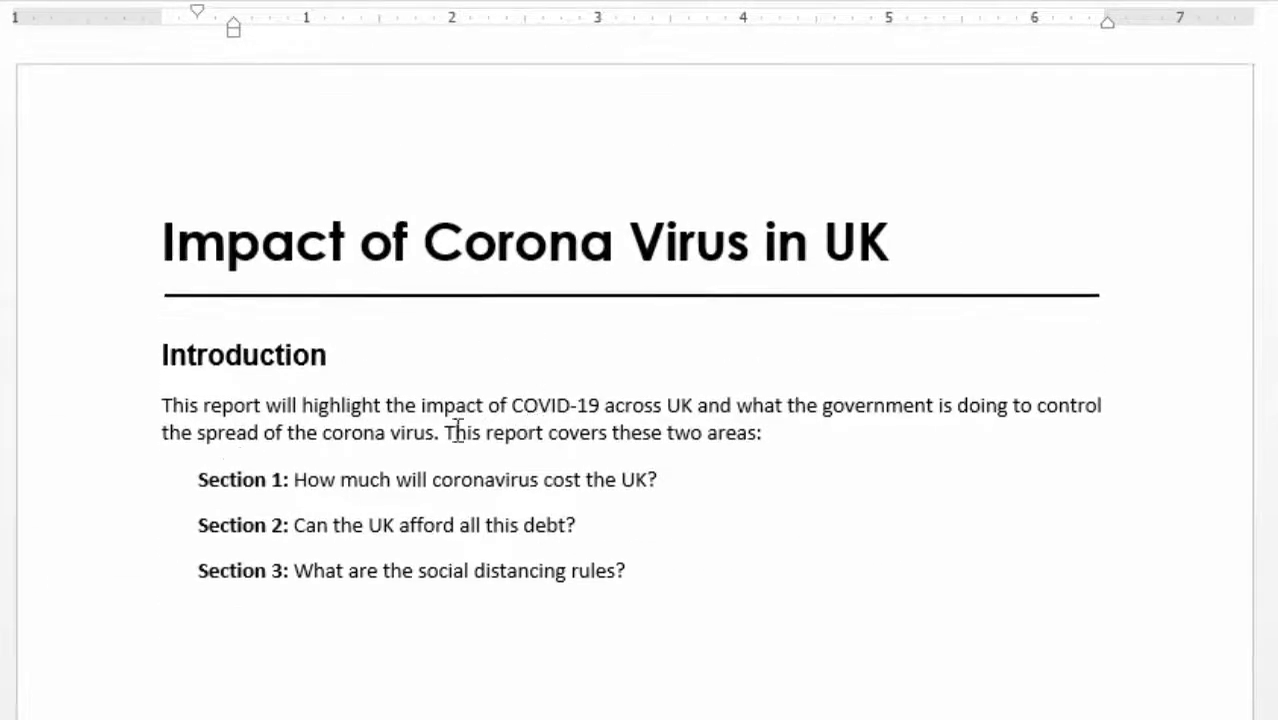
pyautogui.scroll(-1, 553, 524)
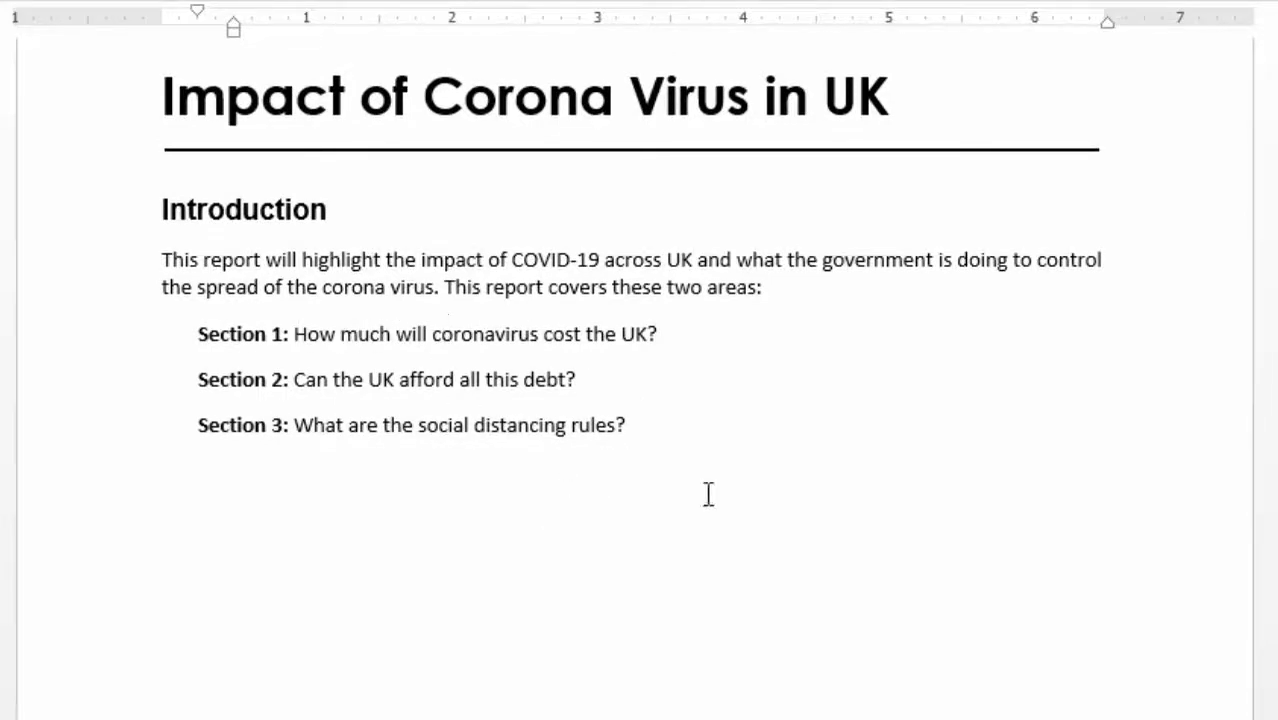
pyautogui.click(673, 427)
pyautogui.press('BackSpace')
pyautogui.scroll(3, 772, 502)
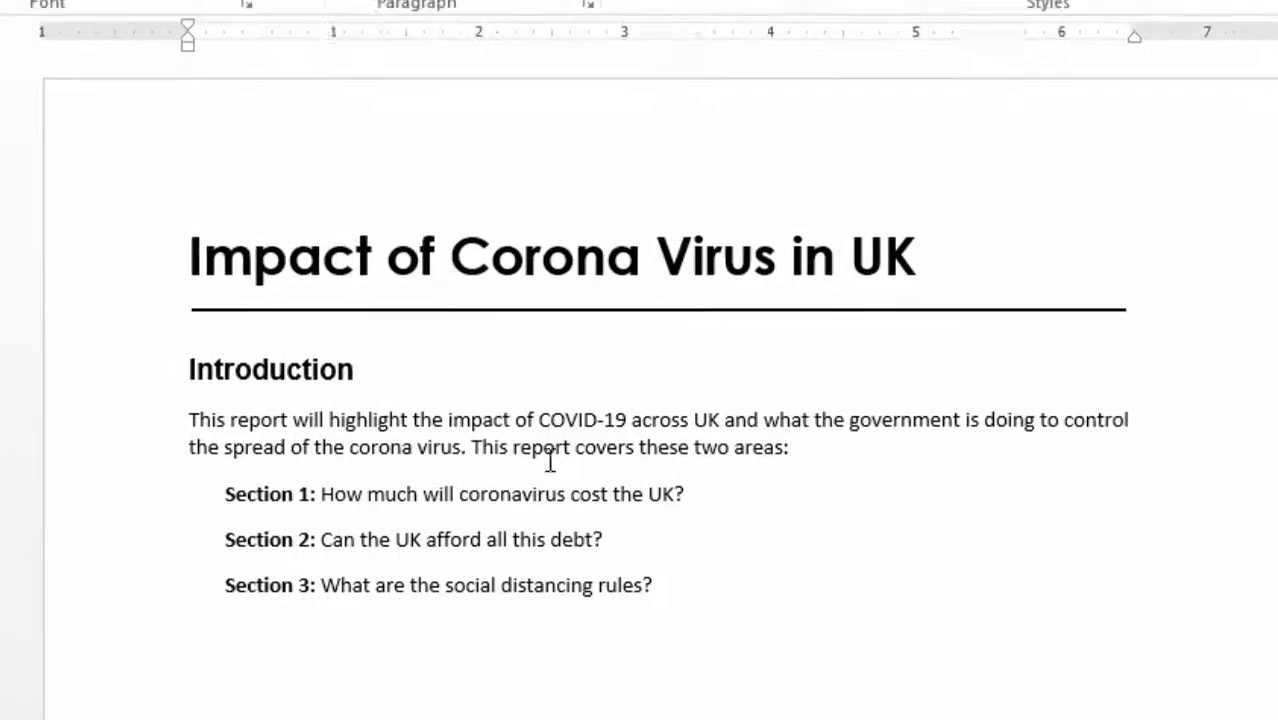
# Insert the picture POLICE CHECK from the REPORT folder on the Desktop below the introduction's topic list.
pyautogui.click(230, 60)
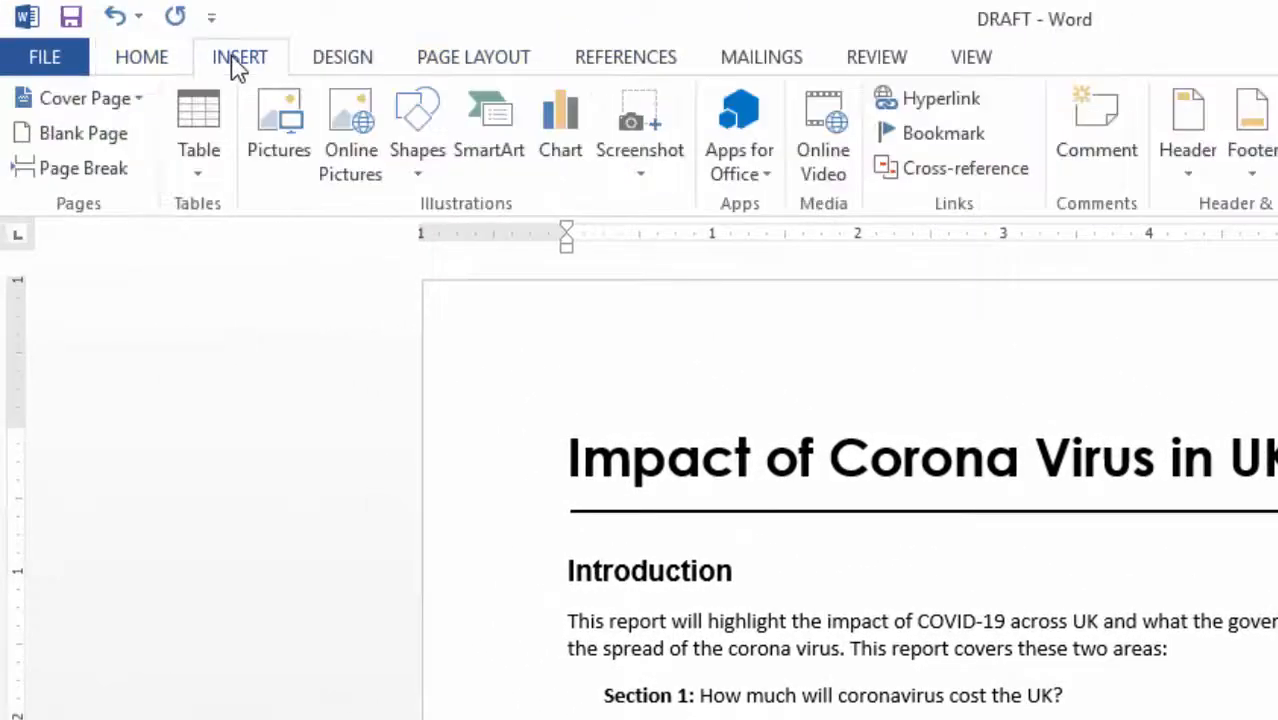
pyautogui.click(290, 150)
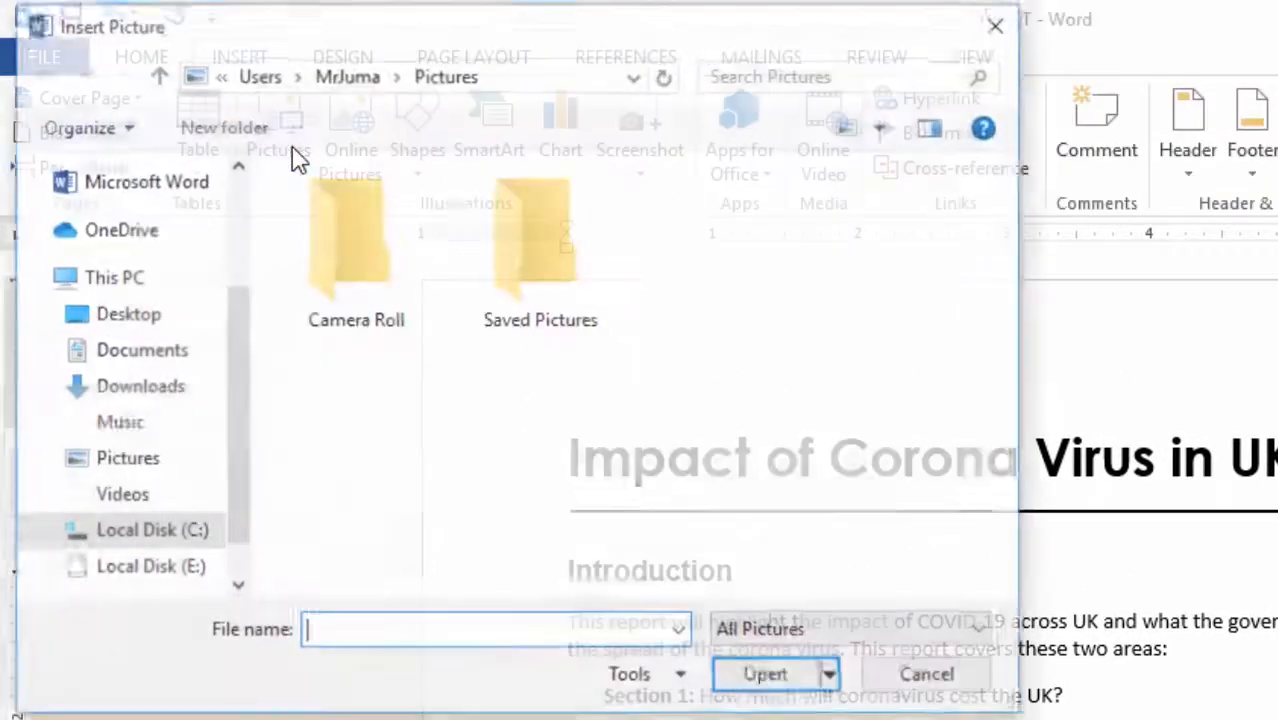
pyautogui.click(116, 316)
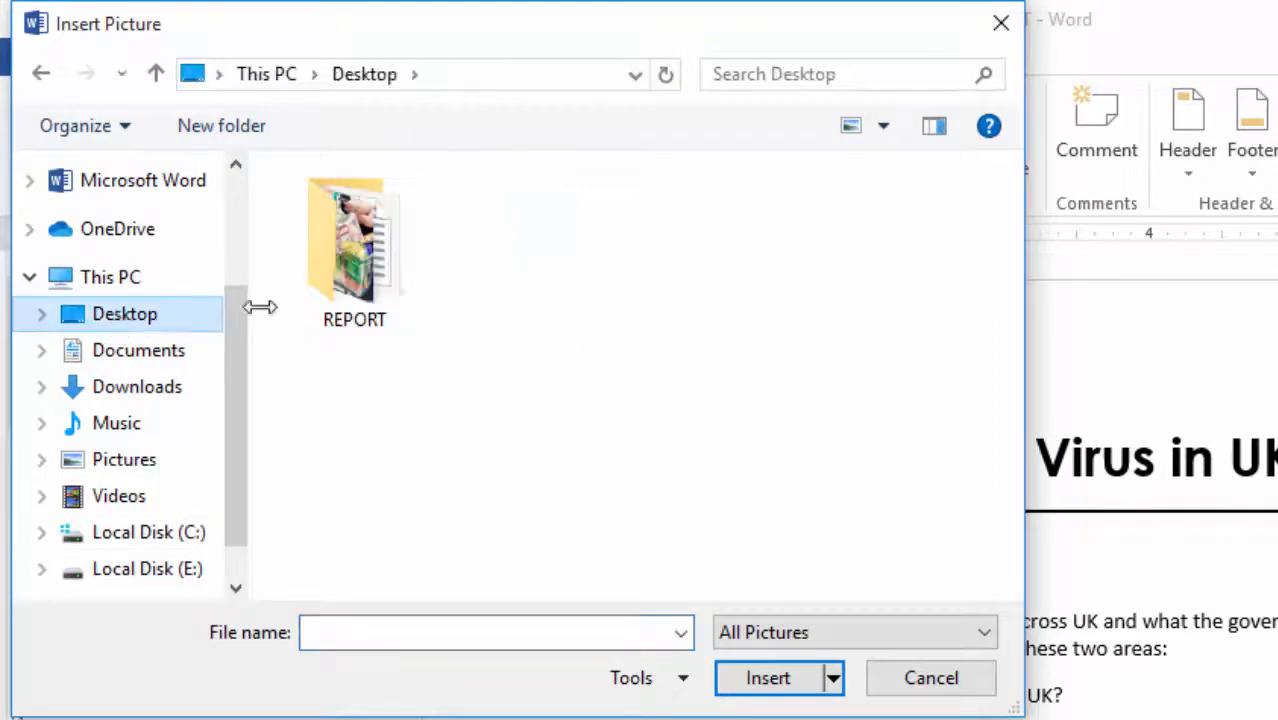
pyautogui.doubleClick(346, 256)
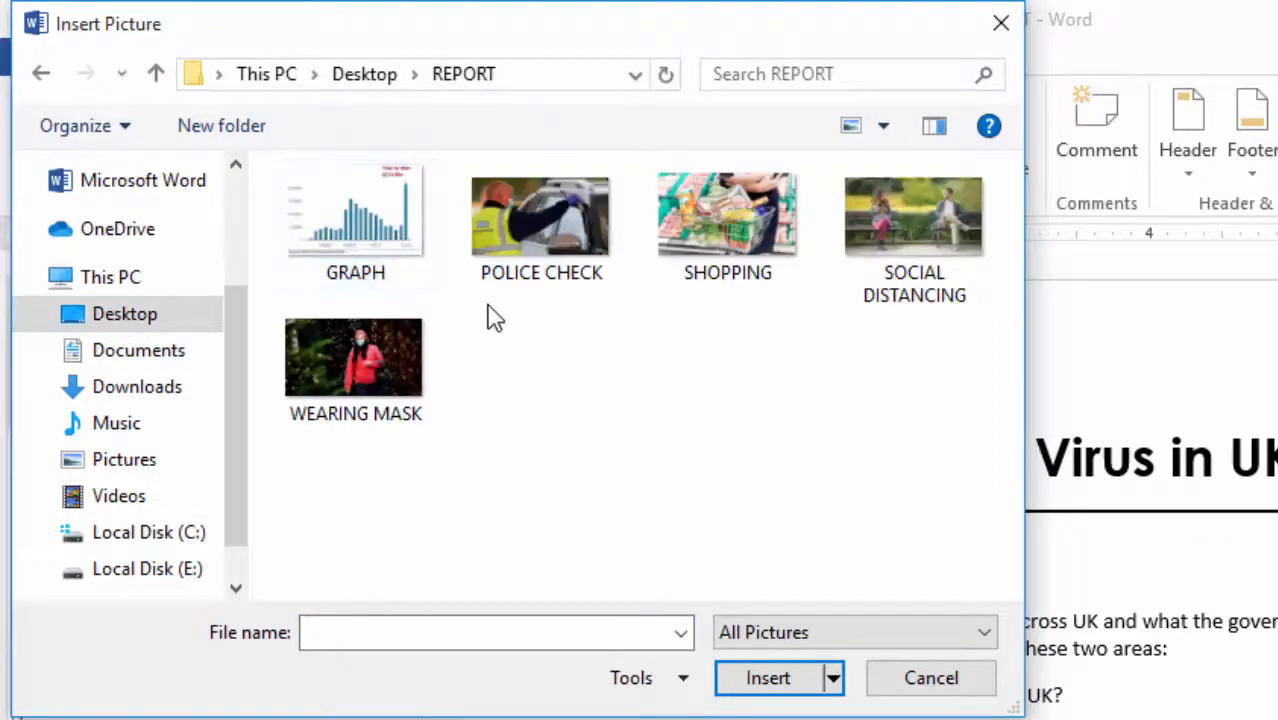
pyautogui.click(525, 217)
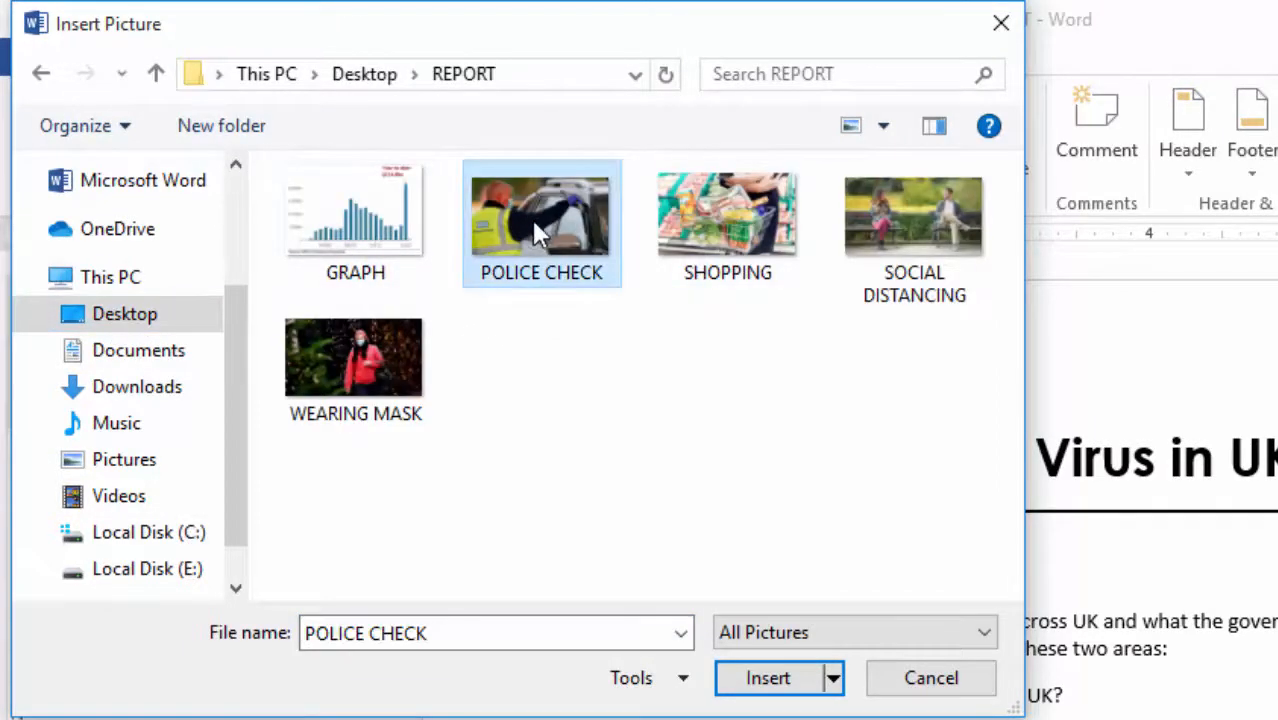
pyautogui.click(765, 679)
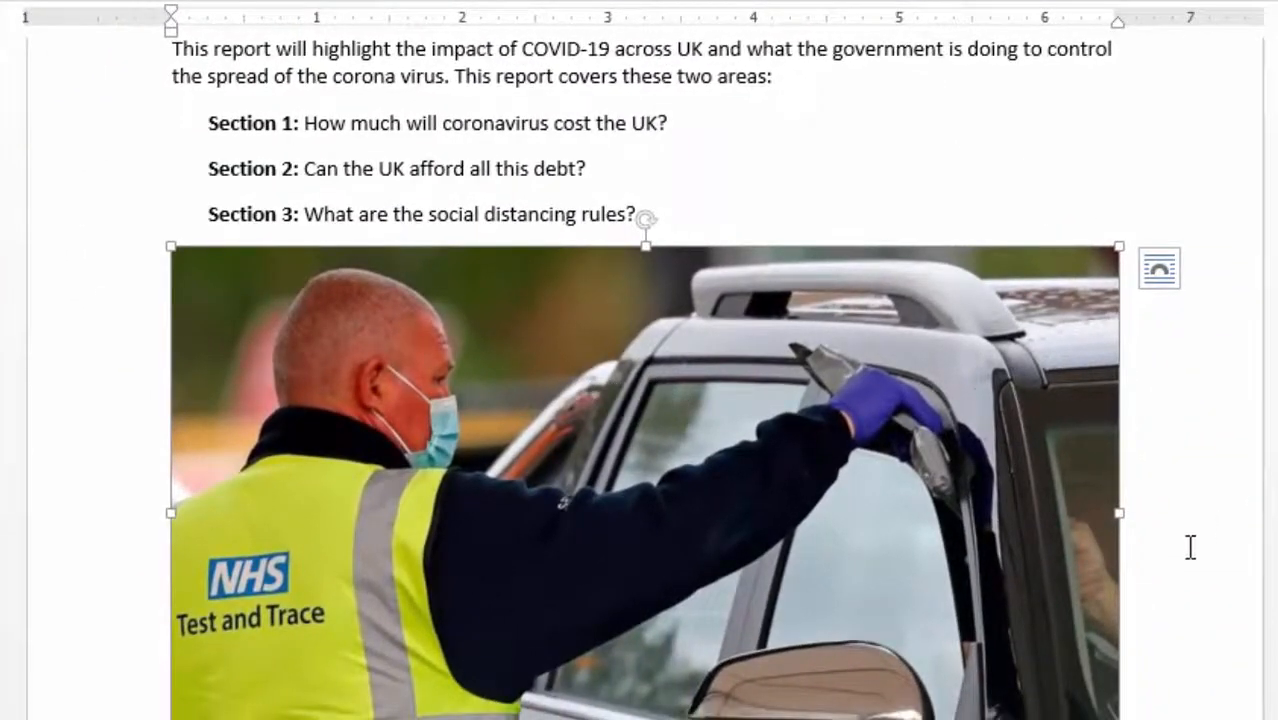
pyautogui.click(1190, 547)
pyautogui.scroll(4, 612, 354)
pyautogui.scroll(-9, 610, 351)
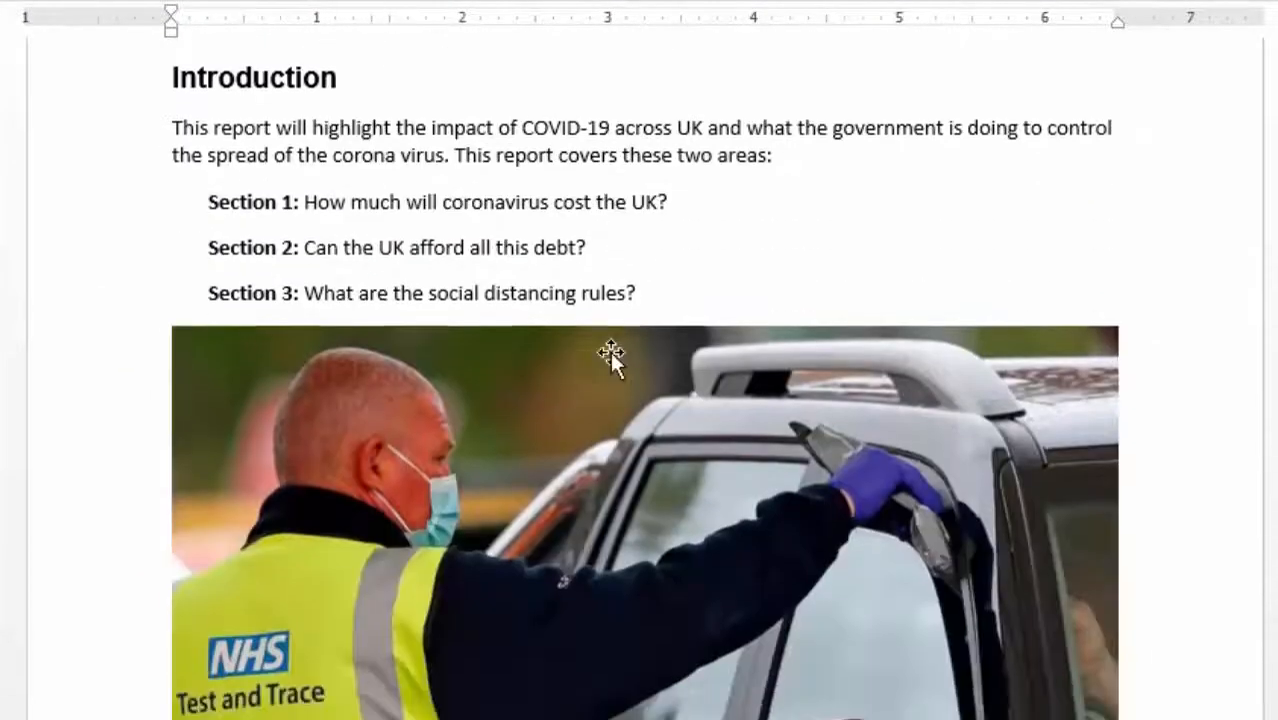
pyautogui.scroll(8, 649, 456)
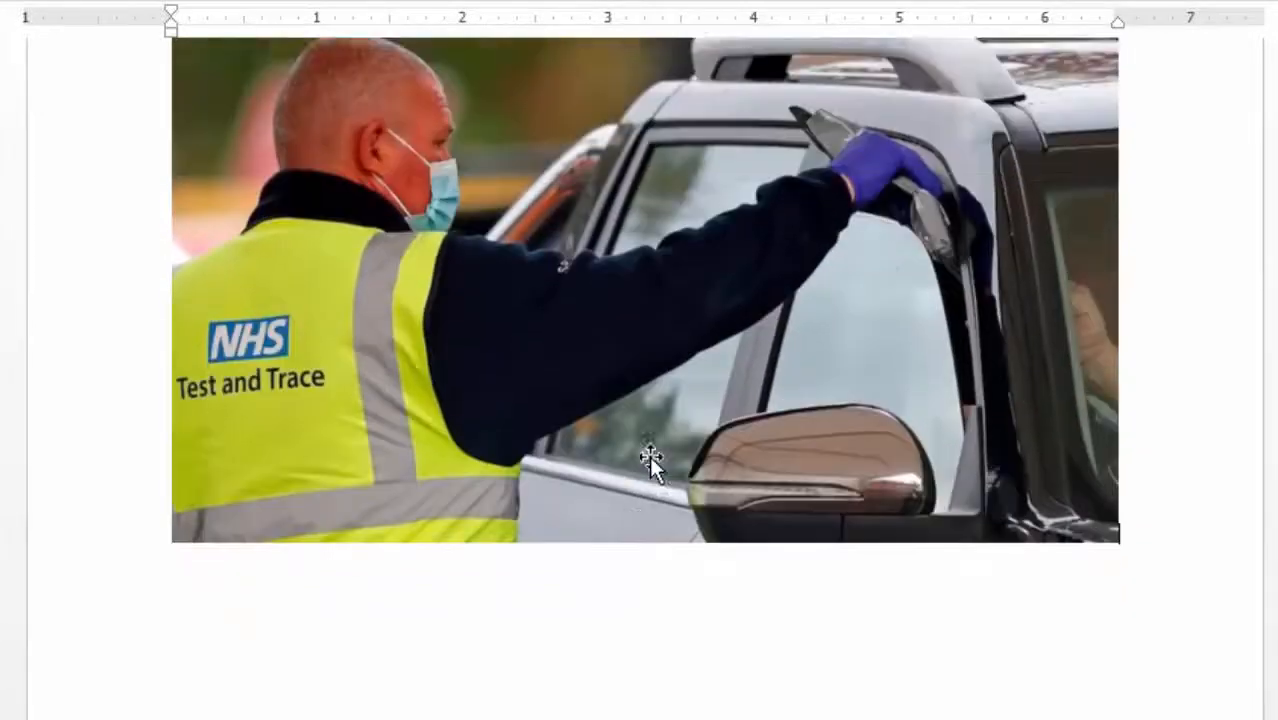
# Review the first page with the inserted picture and the text under Section 1, including its two subheadings.
pyautogui.scroll(3, 990, 483)
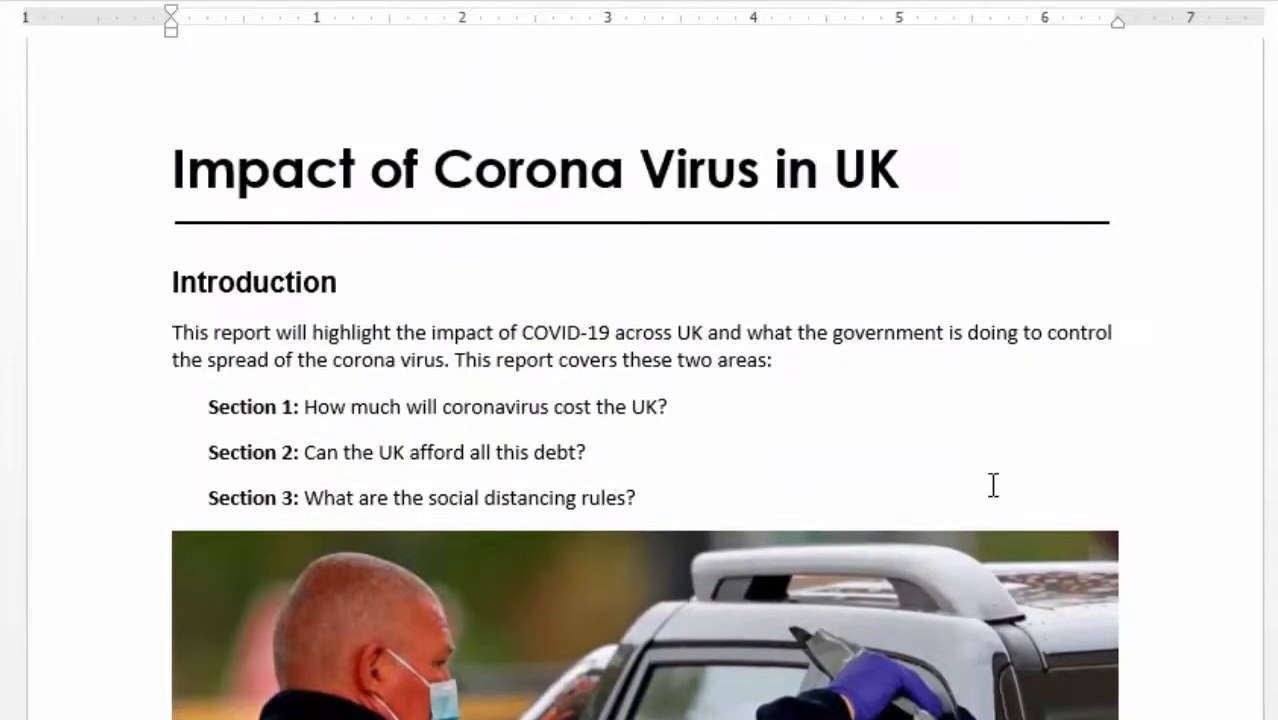
pyautogui.scroll(-3, 993, 485)
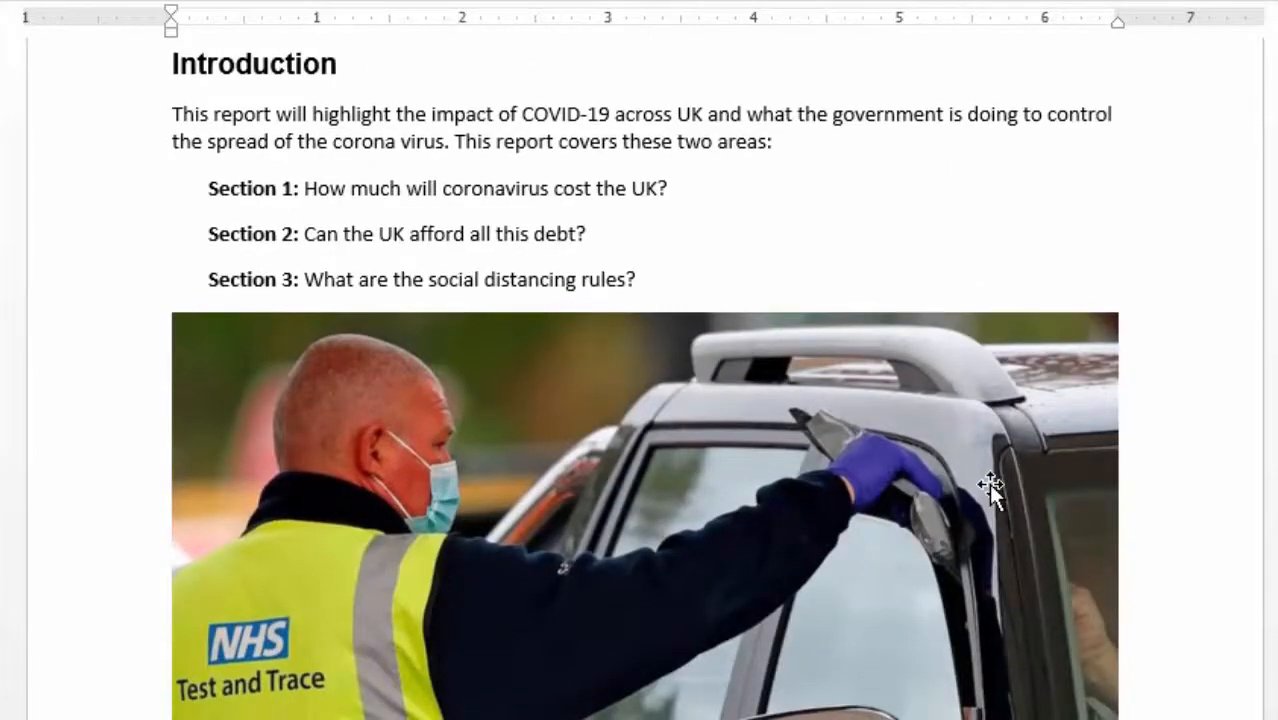
pyautogui.scroll(-10, 990, 484)
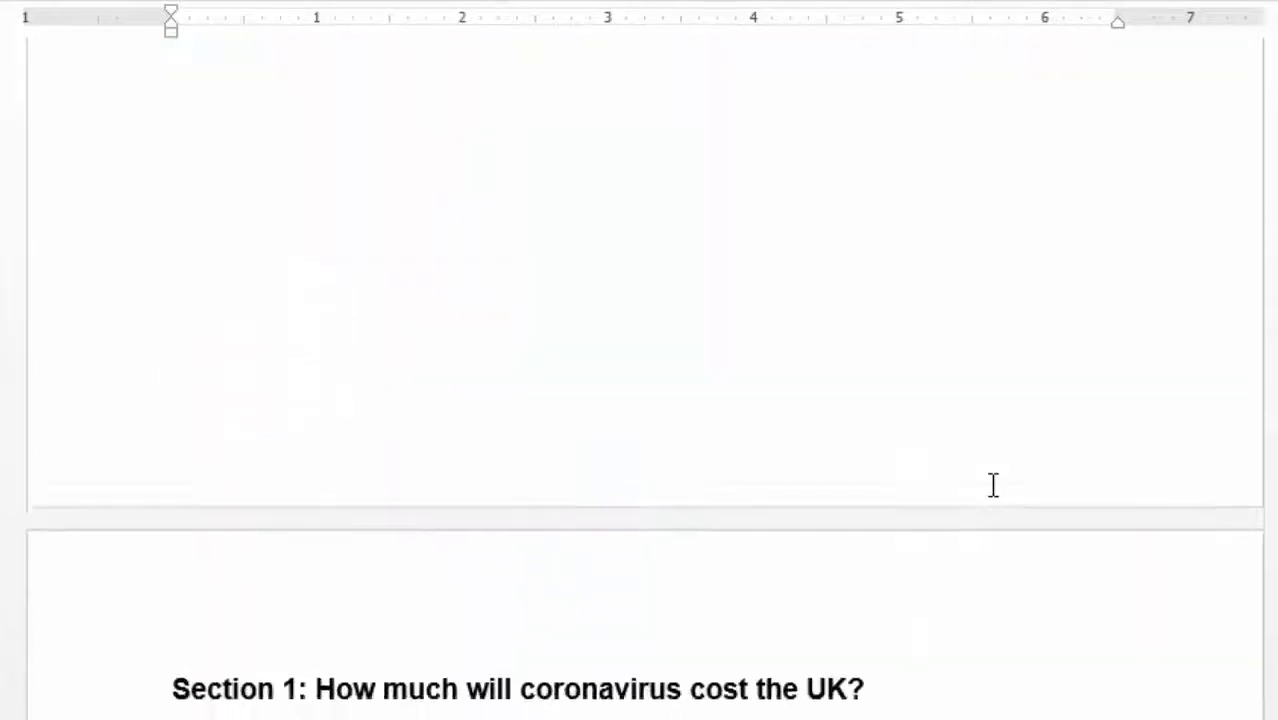
pyautogui.scroll(-6, 993, 485)
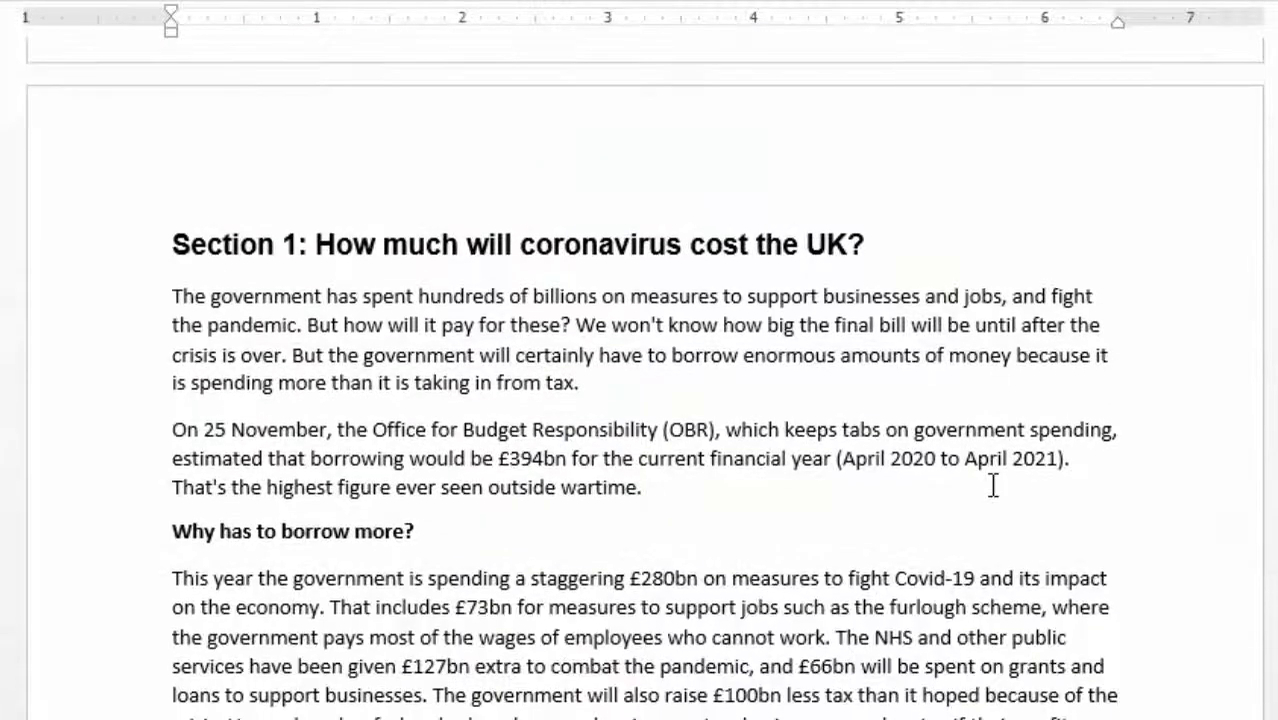
pyautogui.scroll(-3, 939, 470)
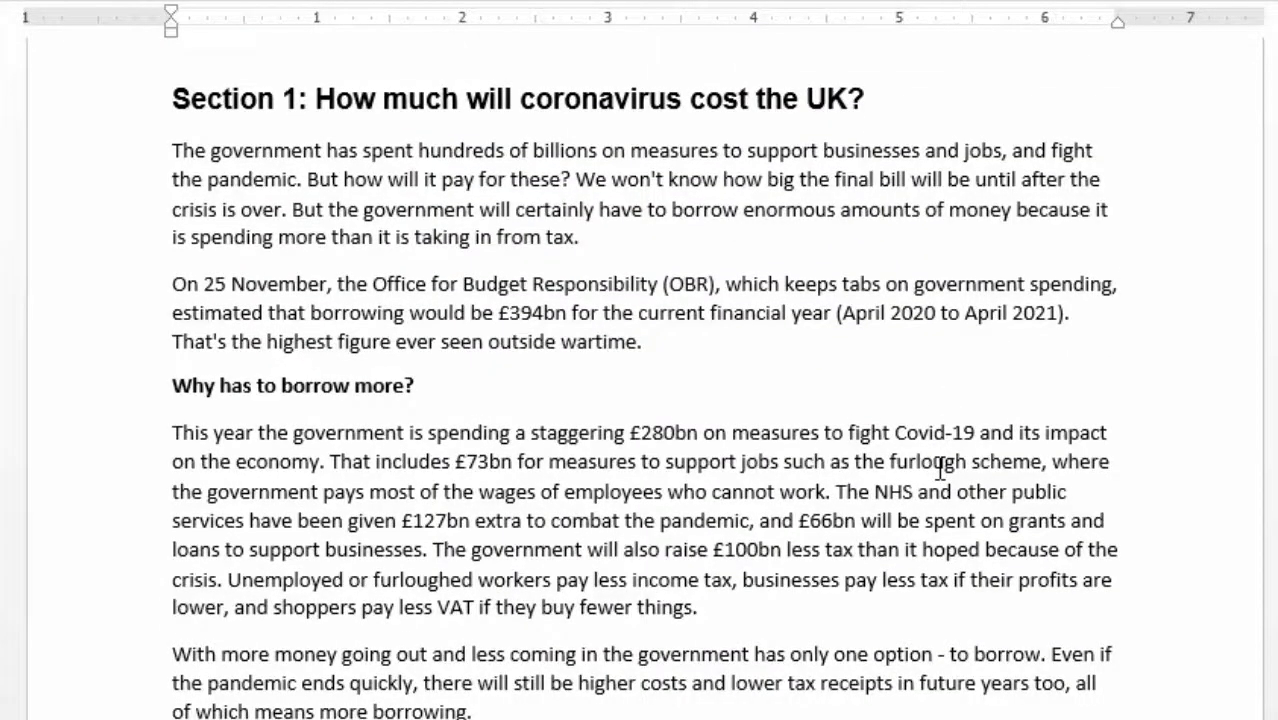
pyautogui.scroll(-4, 762, 491)
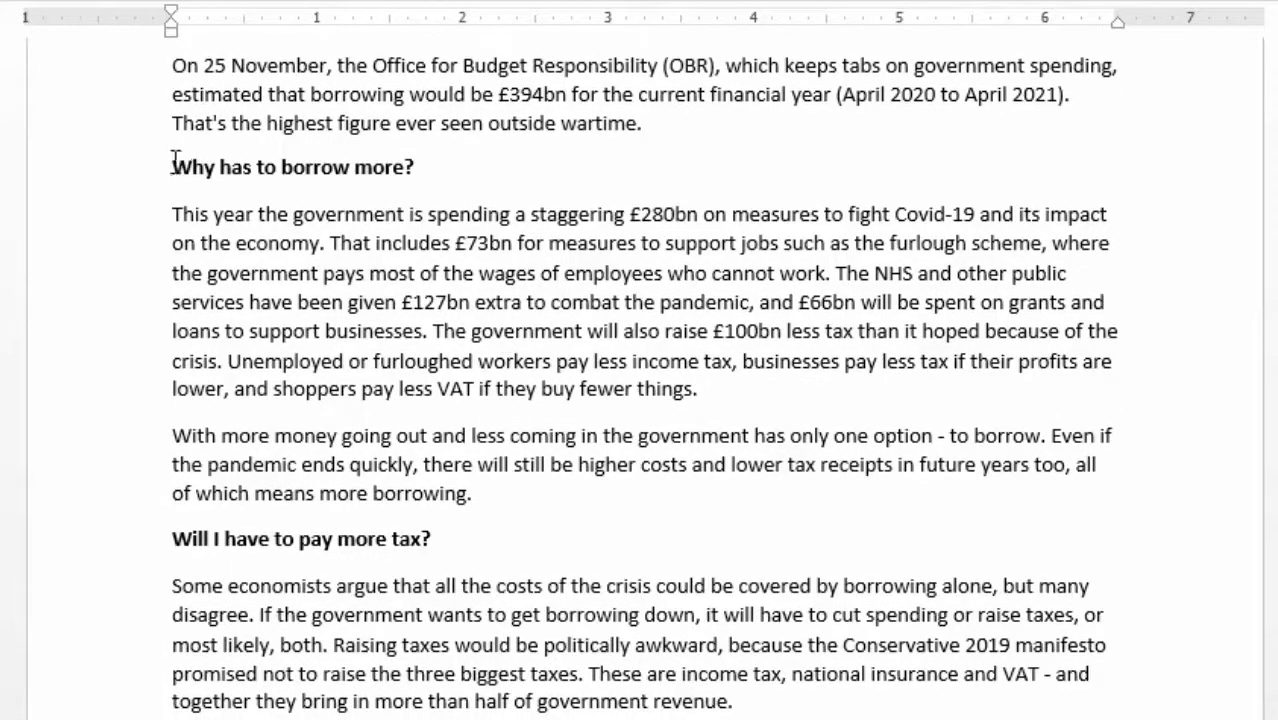
pyautogui.moveTo(172, 162); pyautogui.dragTo(525, 680)
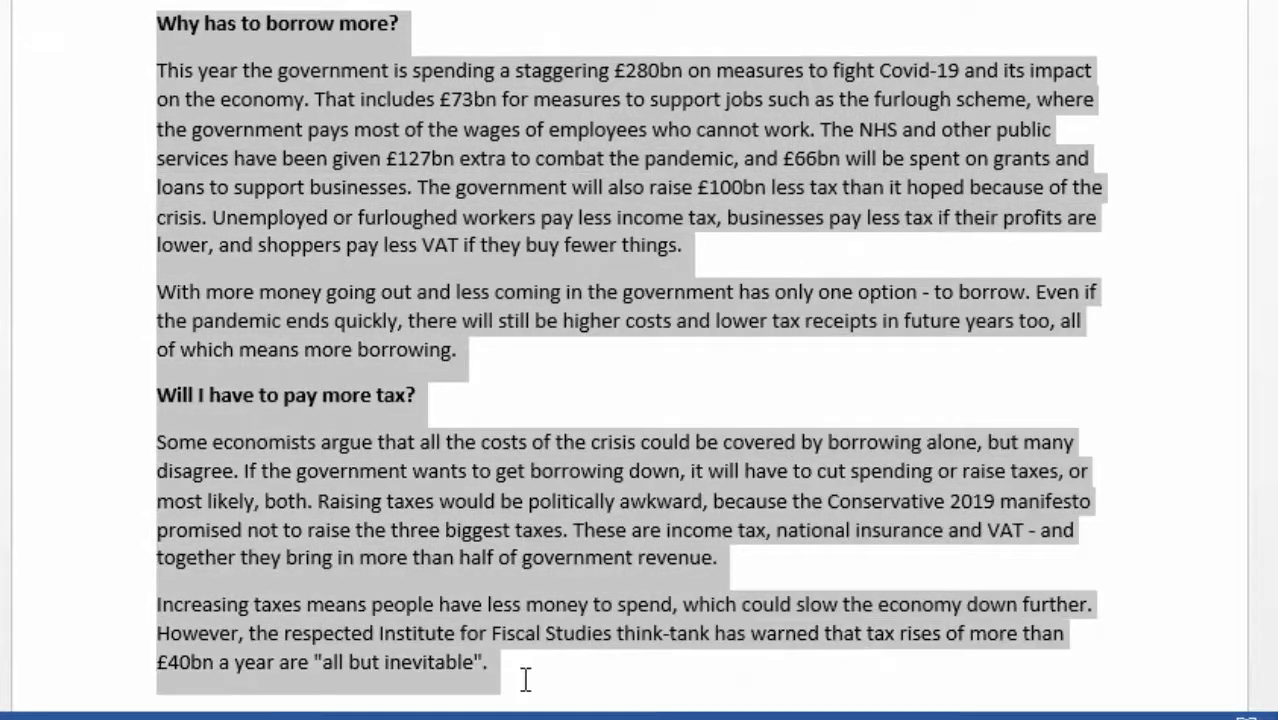
pyautogui.click(540, 180)
pyautogui.scroll(5, 537, 183)
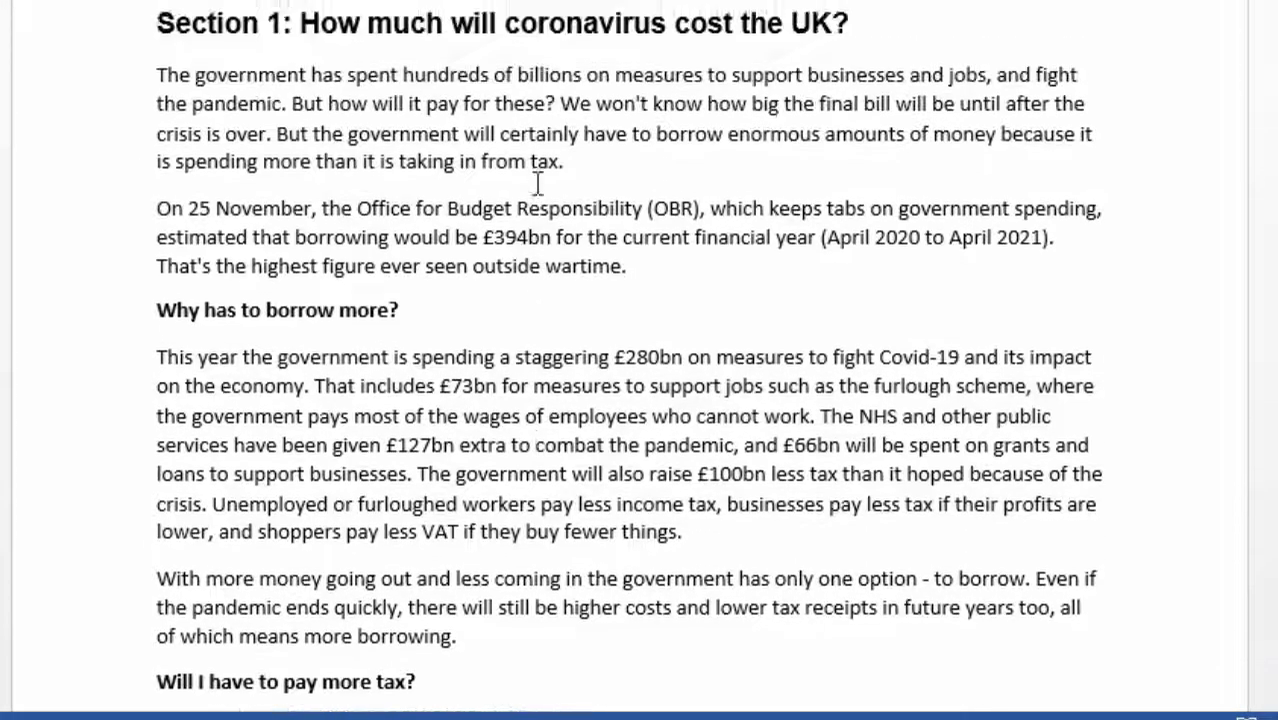
pyautogui.scroll(-4, 537, 183)
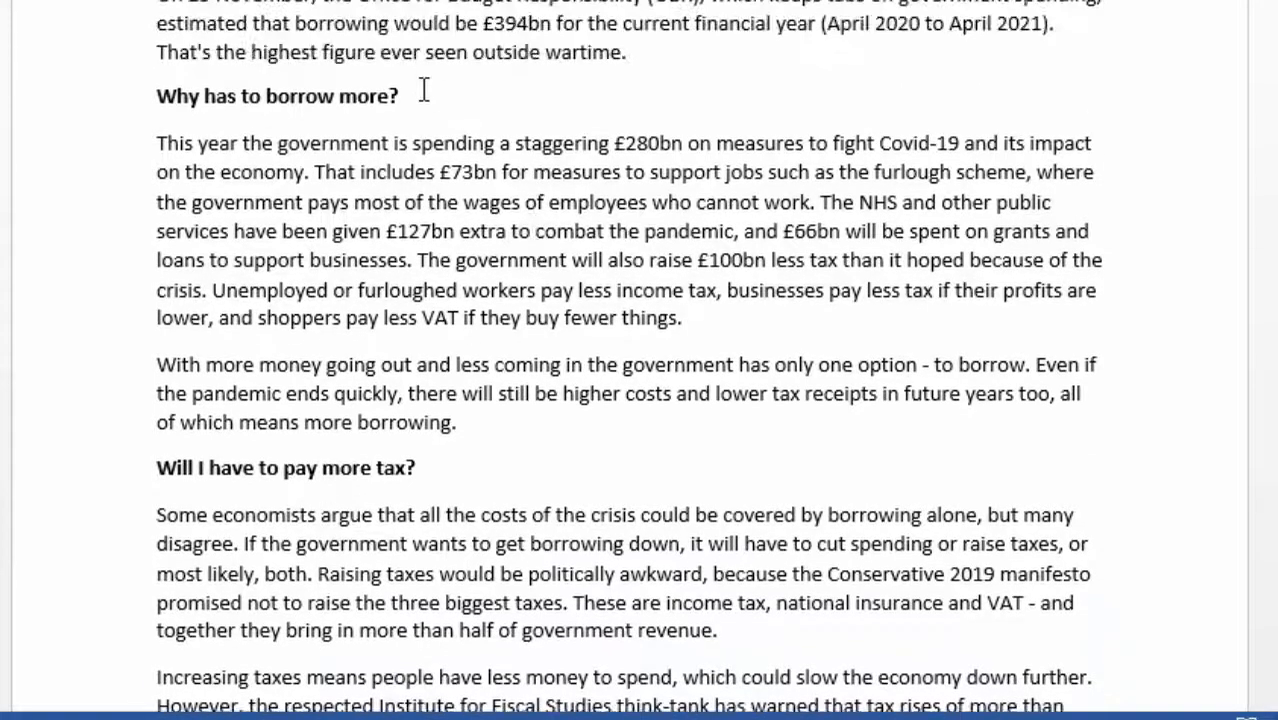
# Format the Section 1 subheading "Why has to borrow more?" in Arial at font size 12.
pyautogui.moveTo(424, 90); pyautogui.dragTo(167, 84)
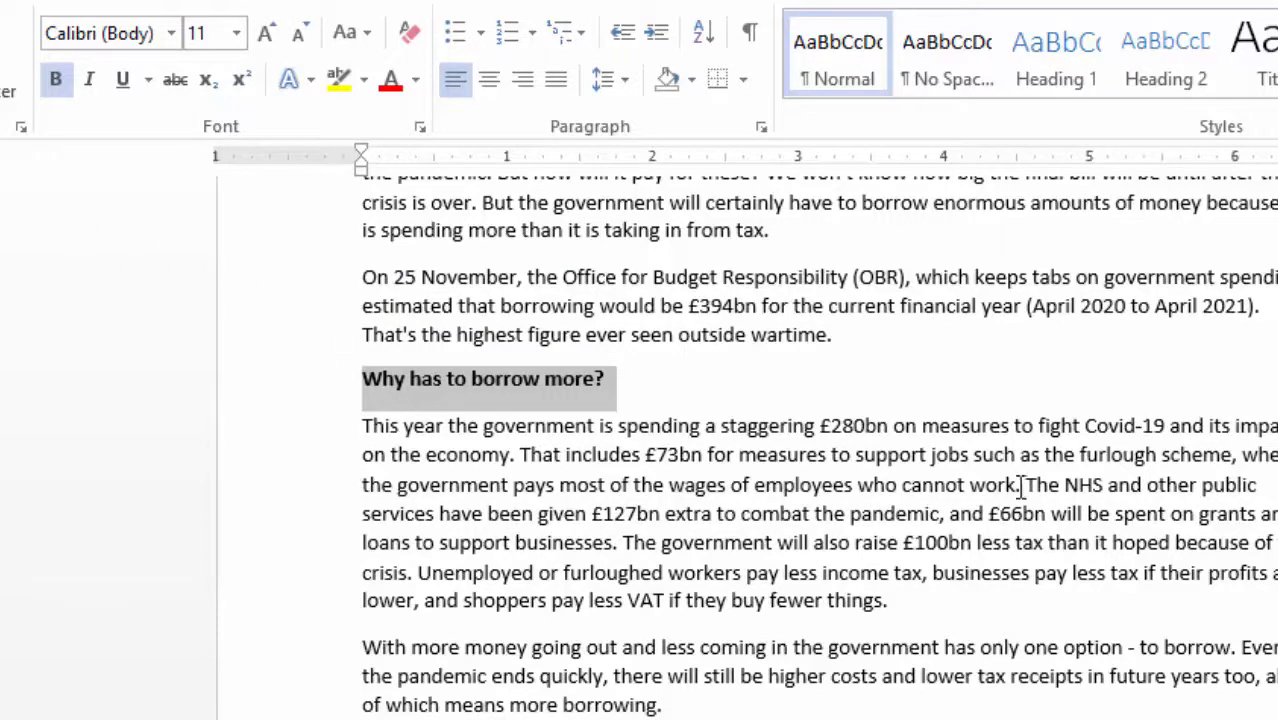
pyautogui.scroll(3, 1018, 485)
pyautogui.moveTo(1068, 310); pyautogui.dragTo(277, 328)
pyautogui.moveTo(624, 599); pyautogui.dragTo(341, 608)
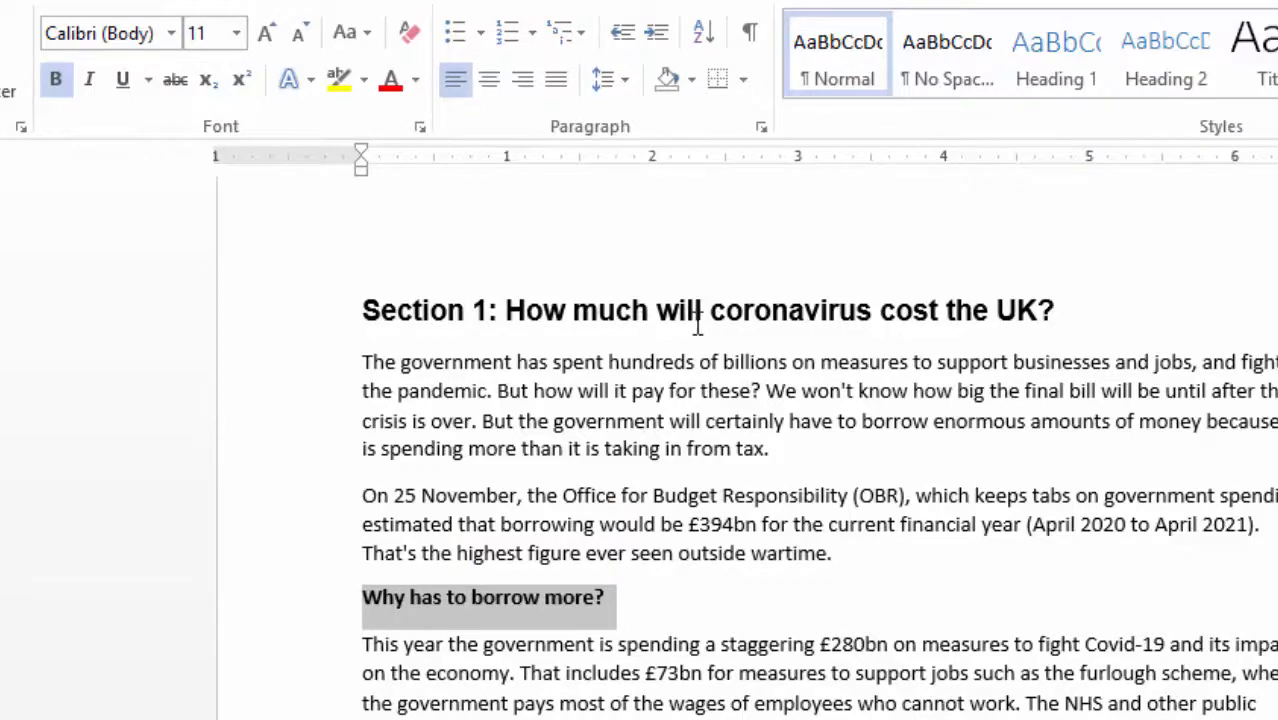
pyautogui.scroll(-3, 932, 551)
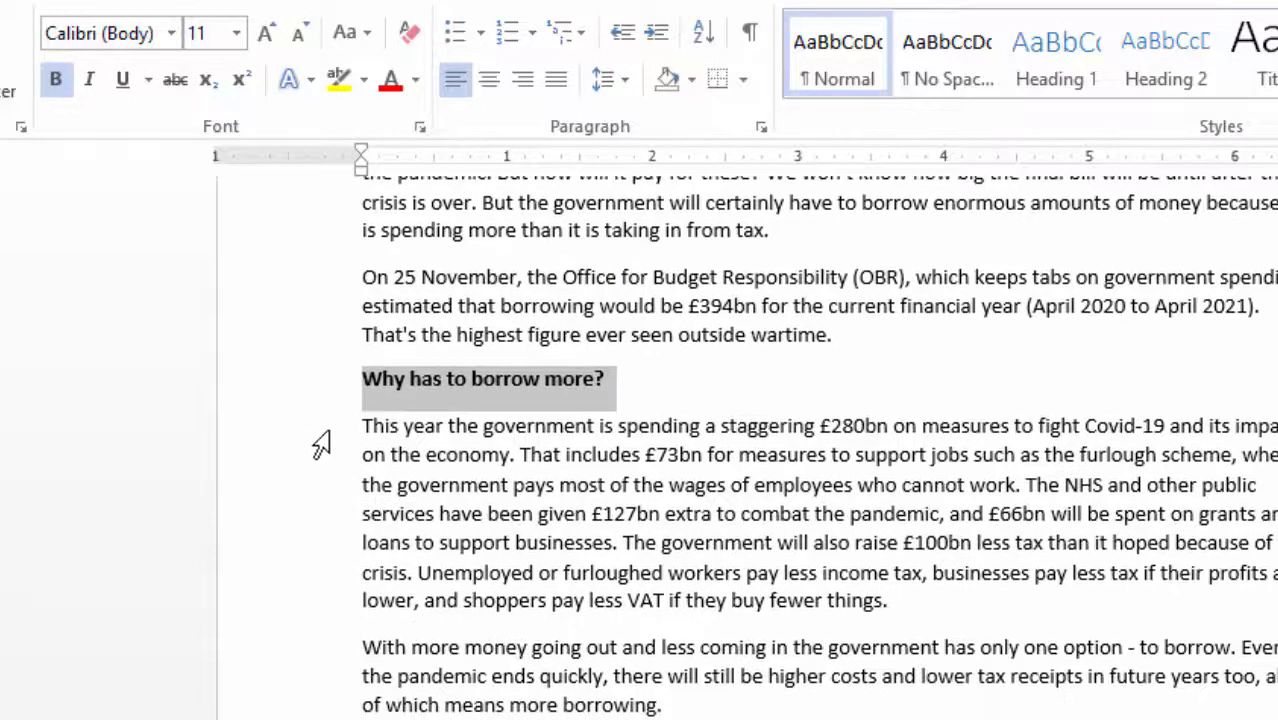
pyautogui.click(120, 40)
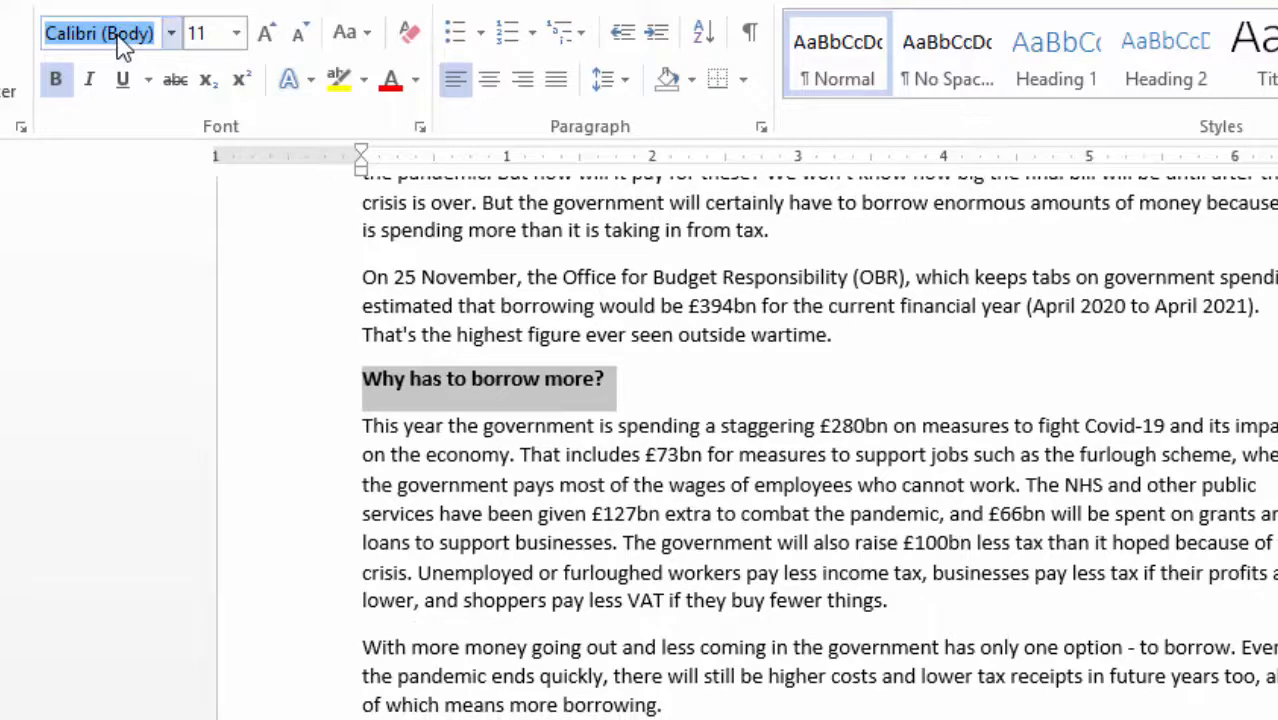
pyautogui.write('Arial')
pyautogui.press('Return')
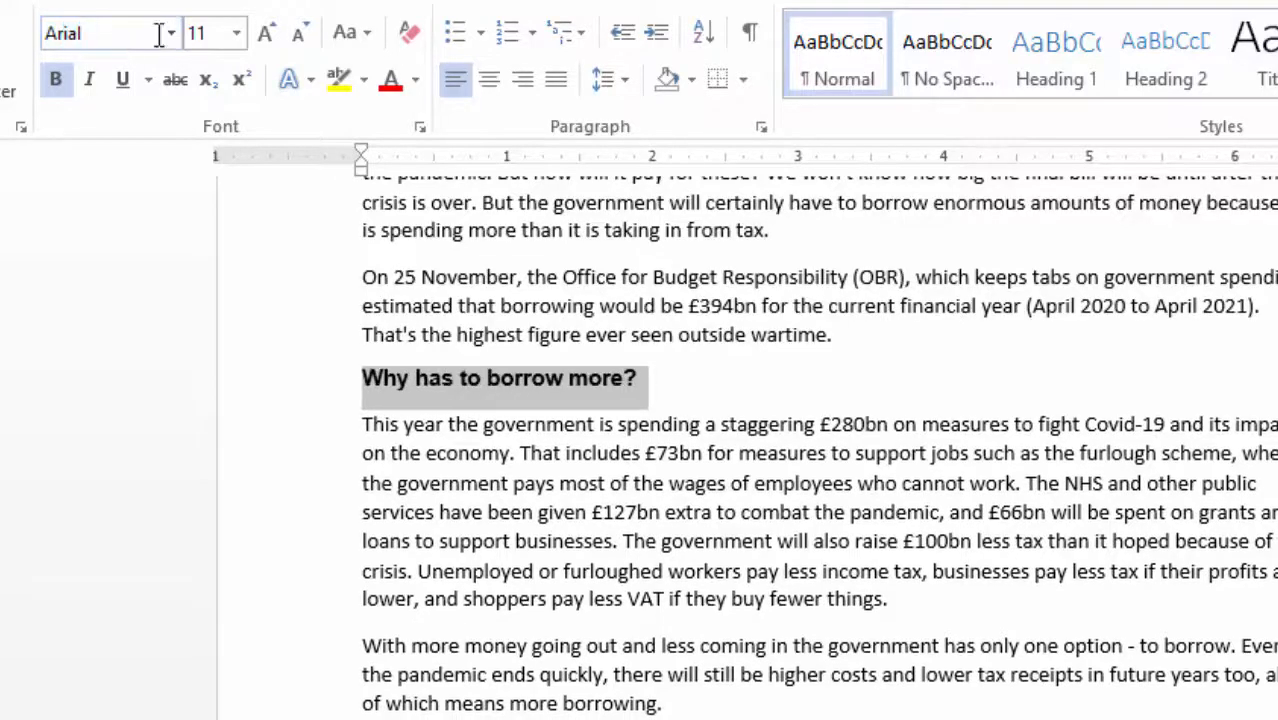
pyautogui.click(236, 34)
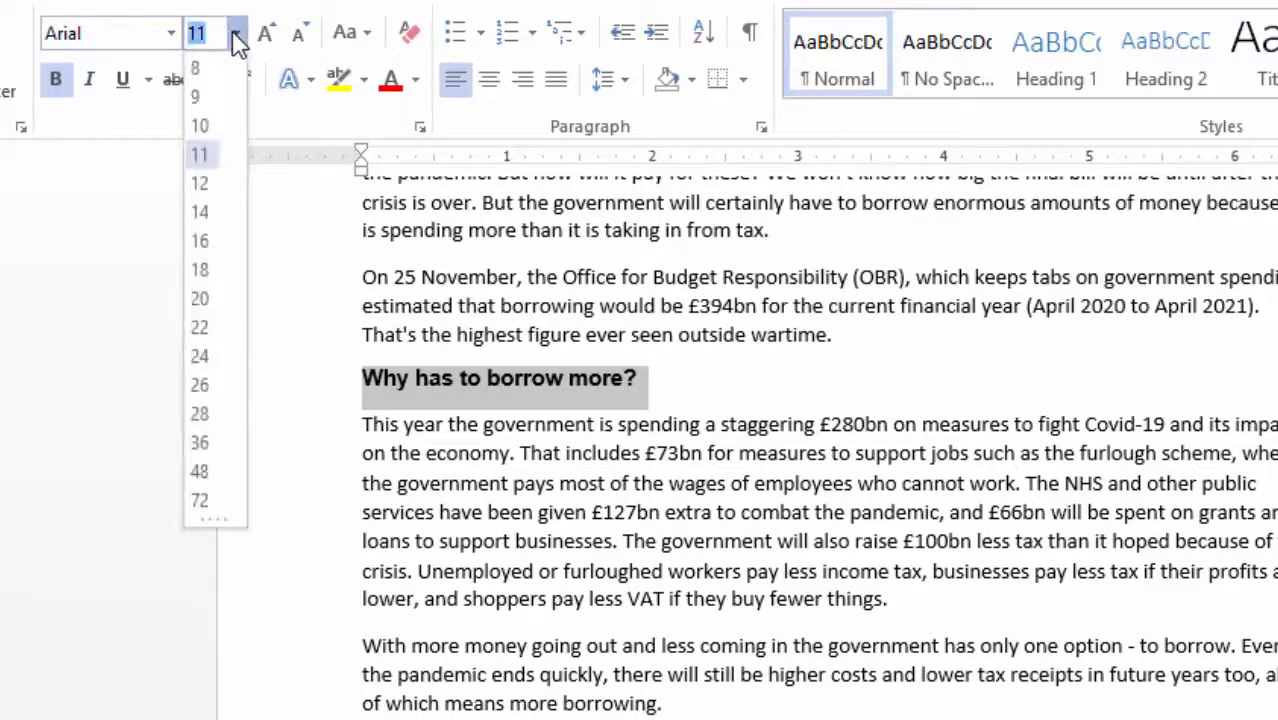
pyautogui.click(200, 184)
pyautogui.click(757, 672)
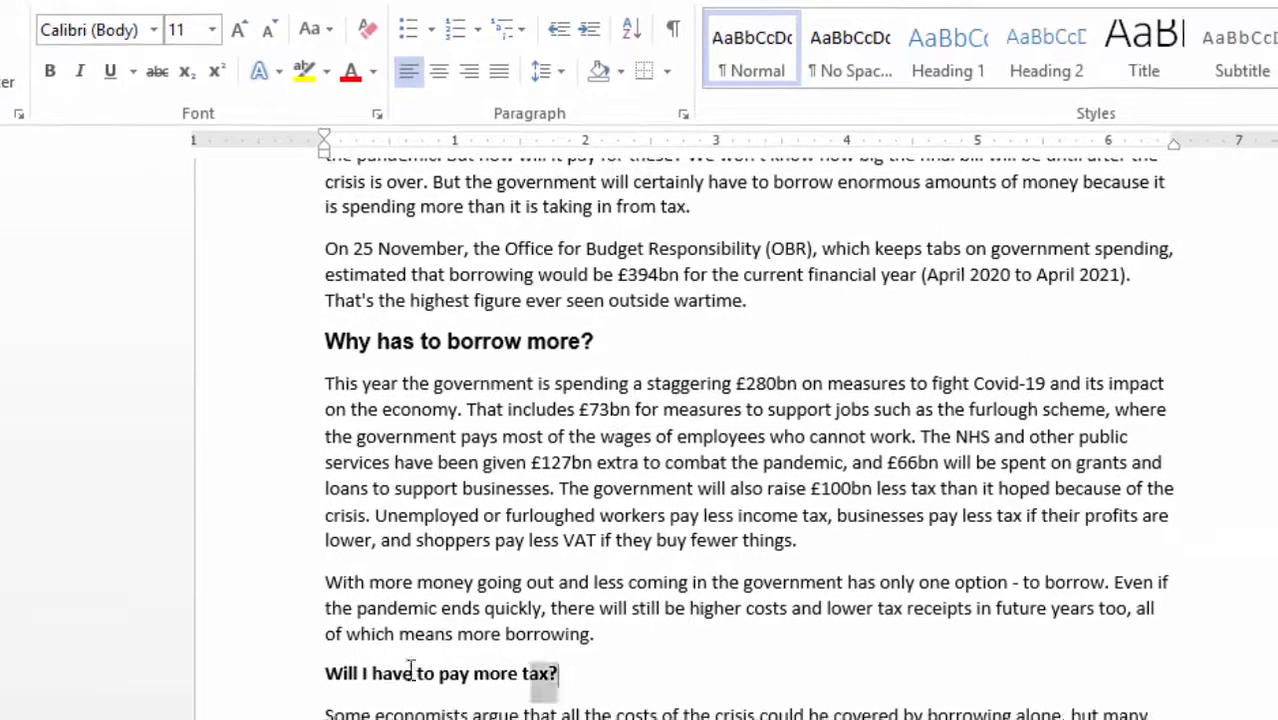
# Format the Section 1 subheading "Will I have to pay more tax?" in Arial at font size 12.
pyautogui.moveTo(601, 700); pyautogui.dragTo(301, 703)
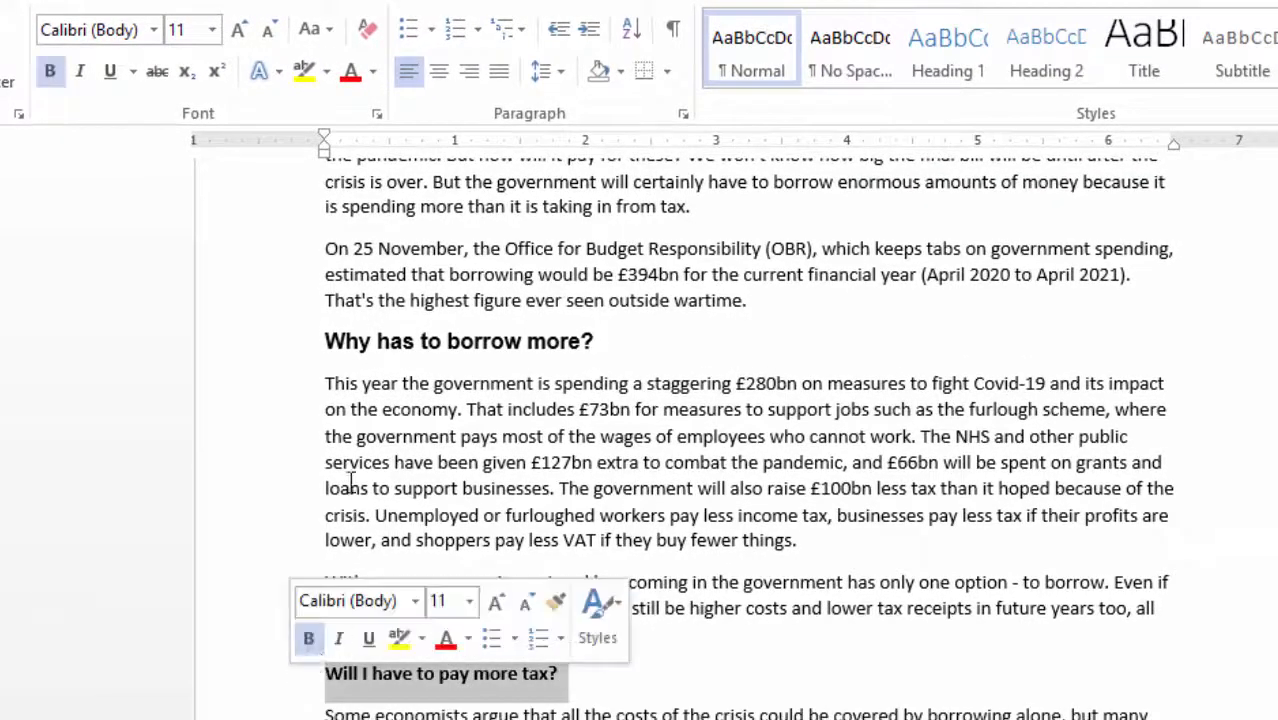
pyautogui.click(106, 34)
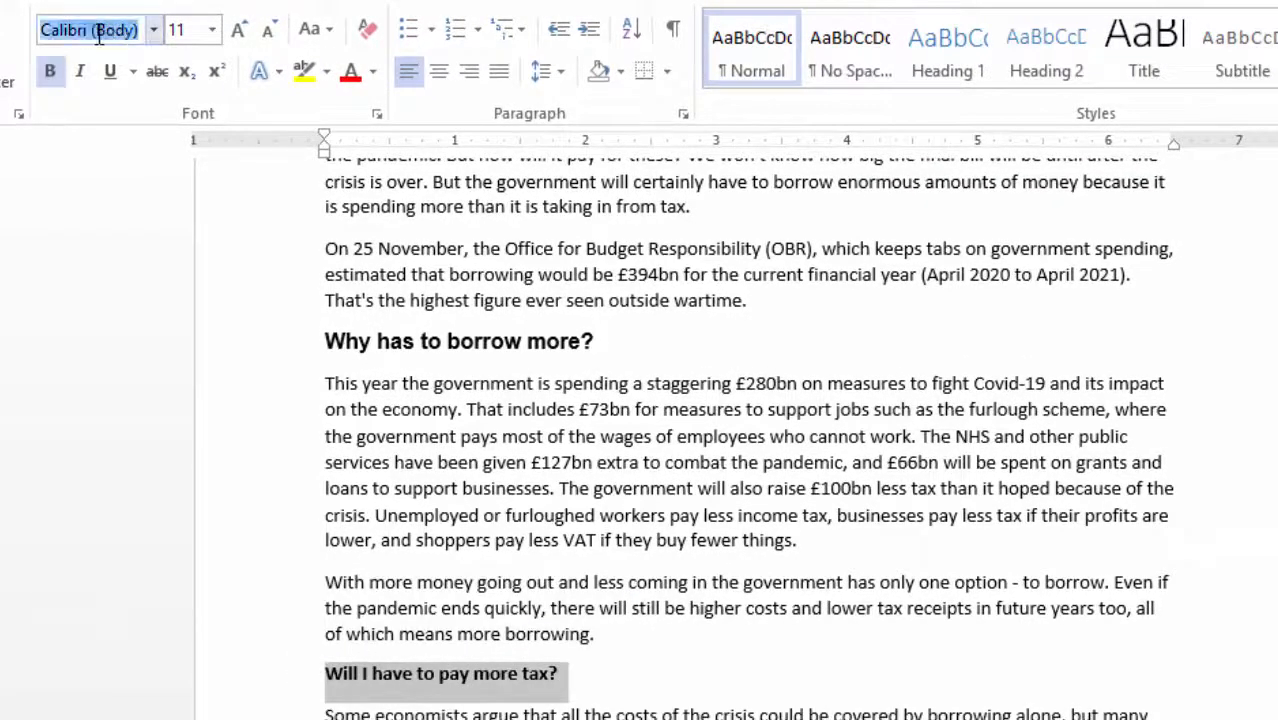
pyautogui.write('Arial')
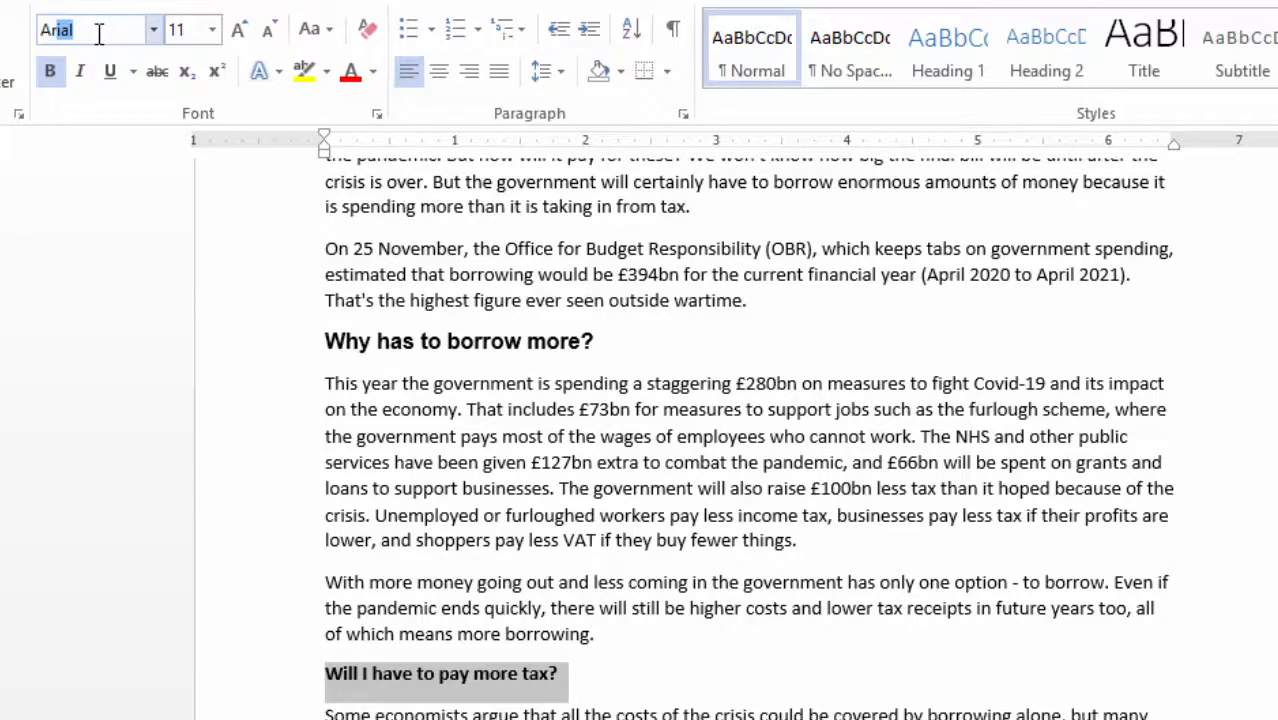
pyautogui.click(204, 25)
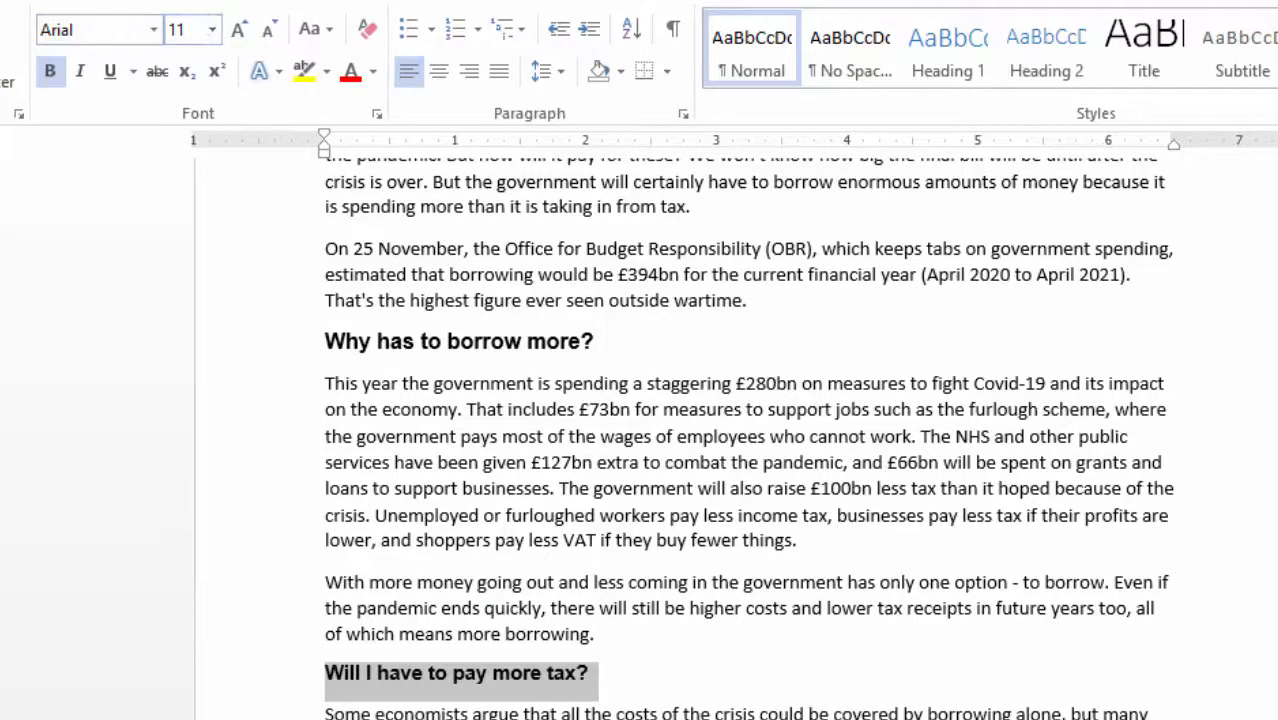
pyautogui.click(212, 30)
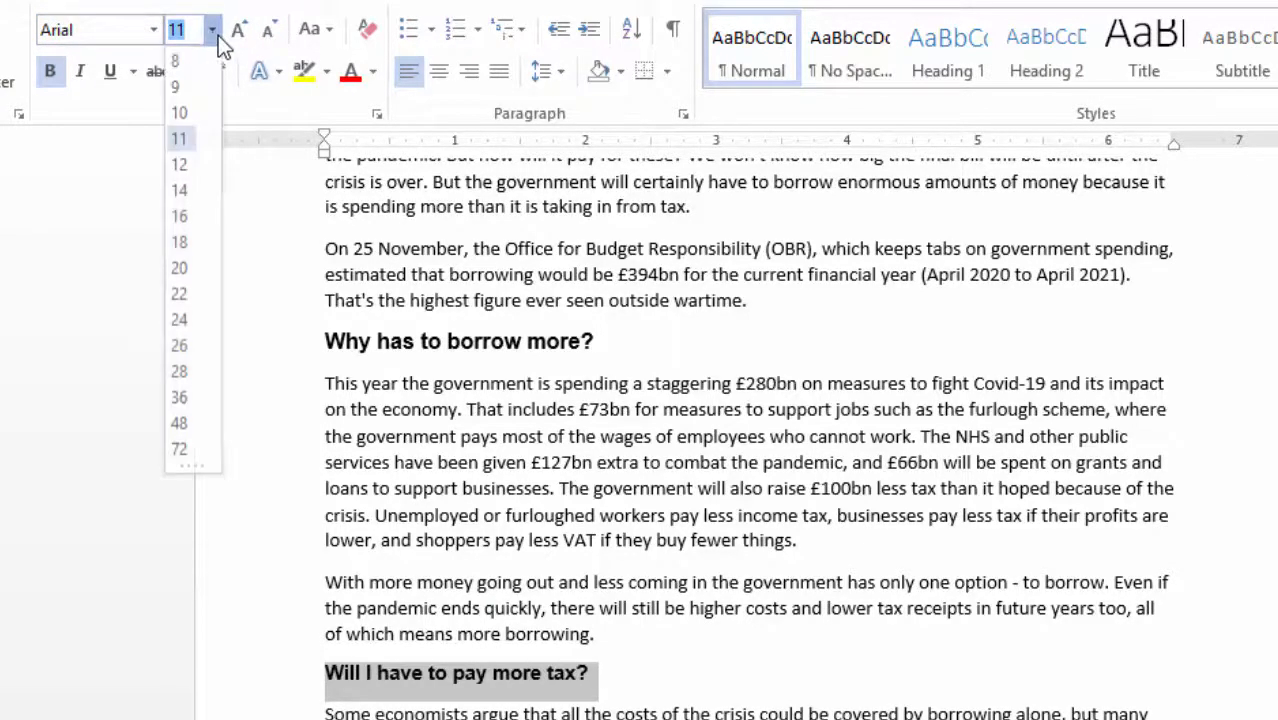
pyautogui.click(180, 165)
pyautogui.click(901, 548)
# Lay out the Section 1 text from "Why has to borrow more?" through "all but inevitable" in two columns.
pyautogui.scroll(-3, 870, 585)
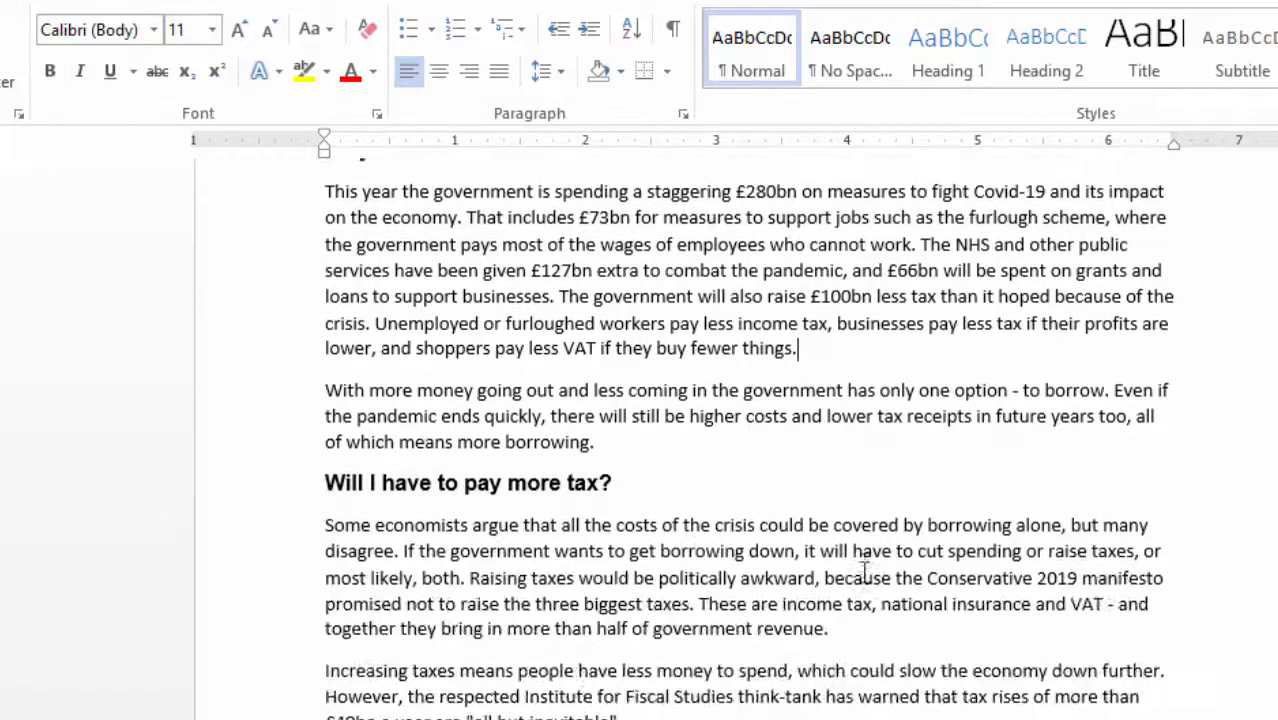
pyautogui.scroll(2, 864, 557)
pyautogui.scroll(-1, 864, 557)
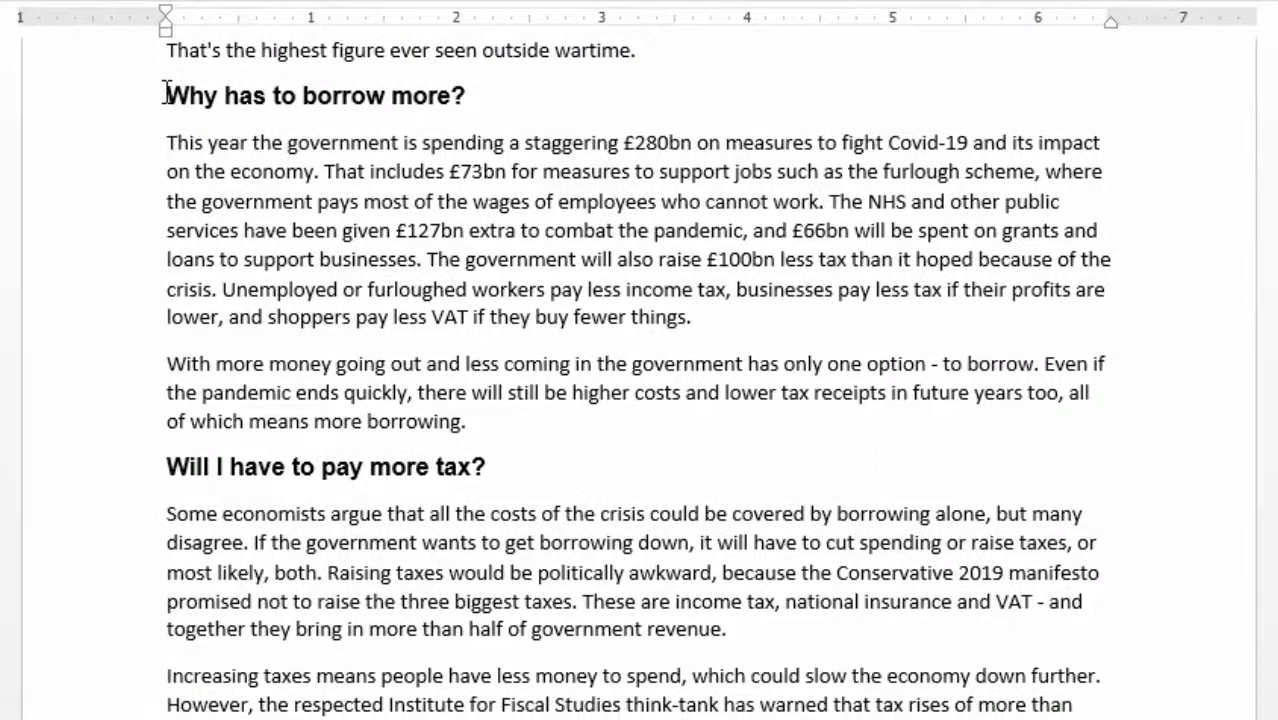
pyautogui.moveTo(165, 94); pyautogui.dragTo(655, 672)
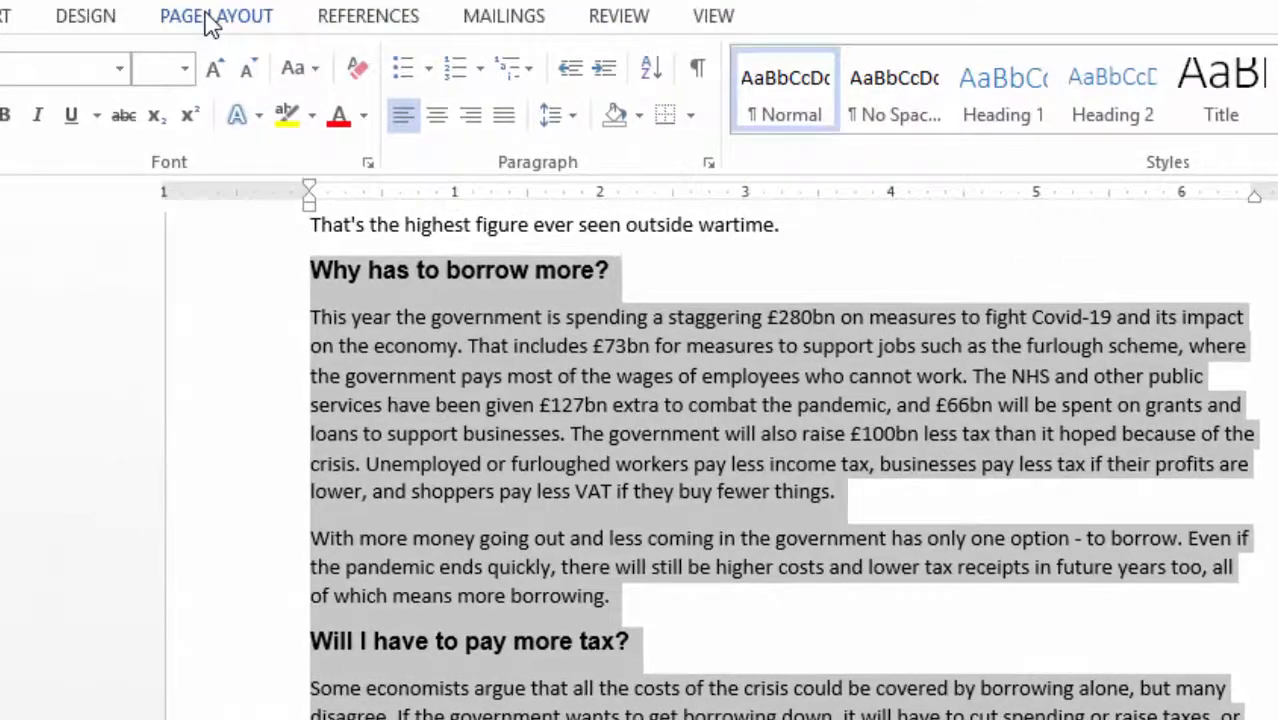
pyautogui.click(212, 16)
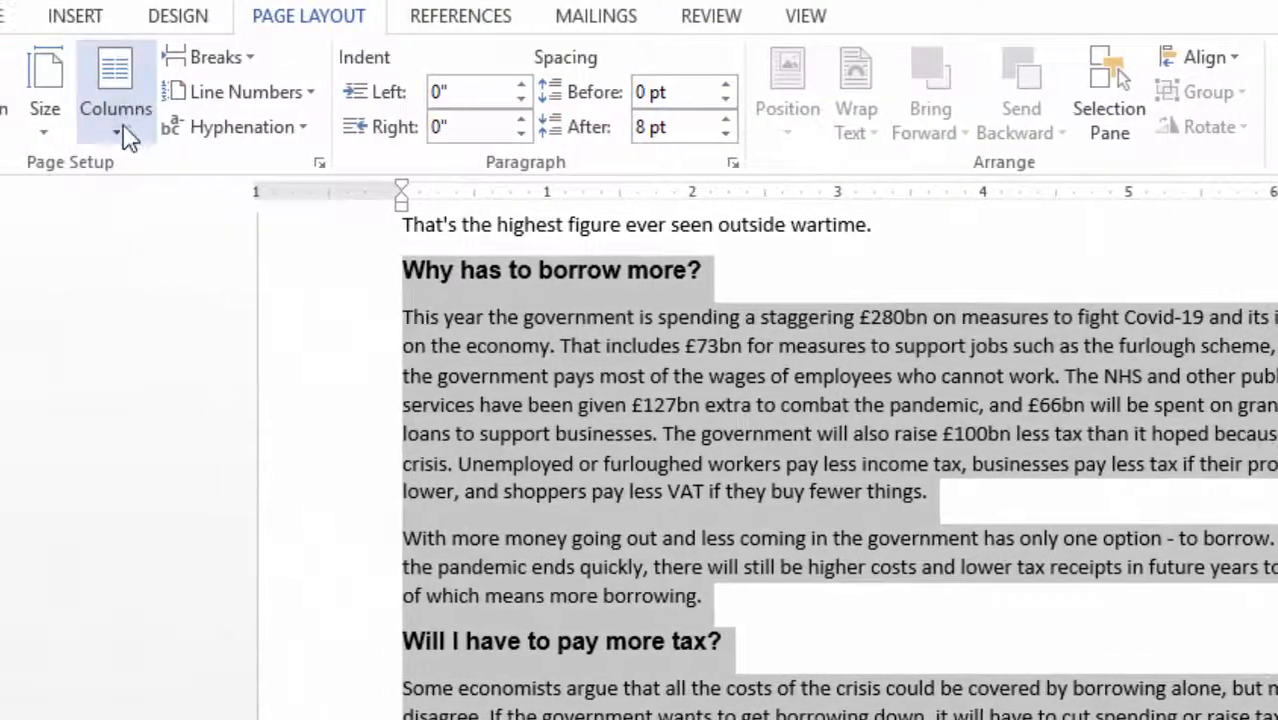
pyautogui.click(106, 127)
pyautogui.click(121, 254)
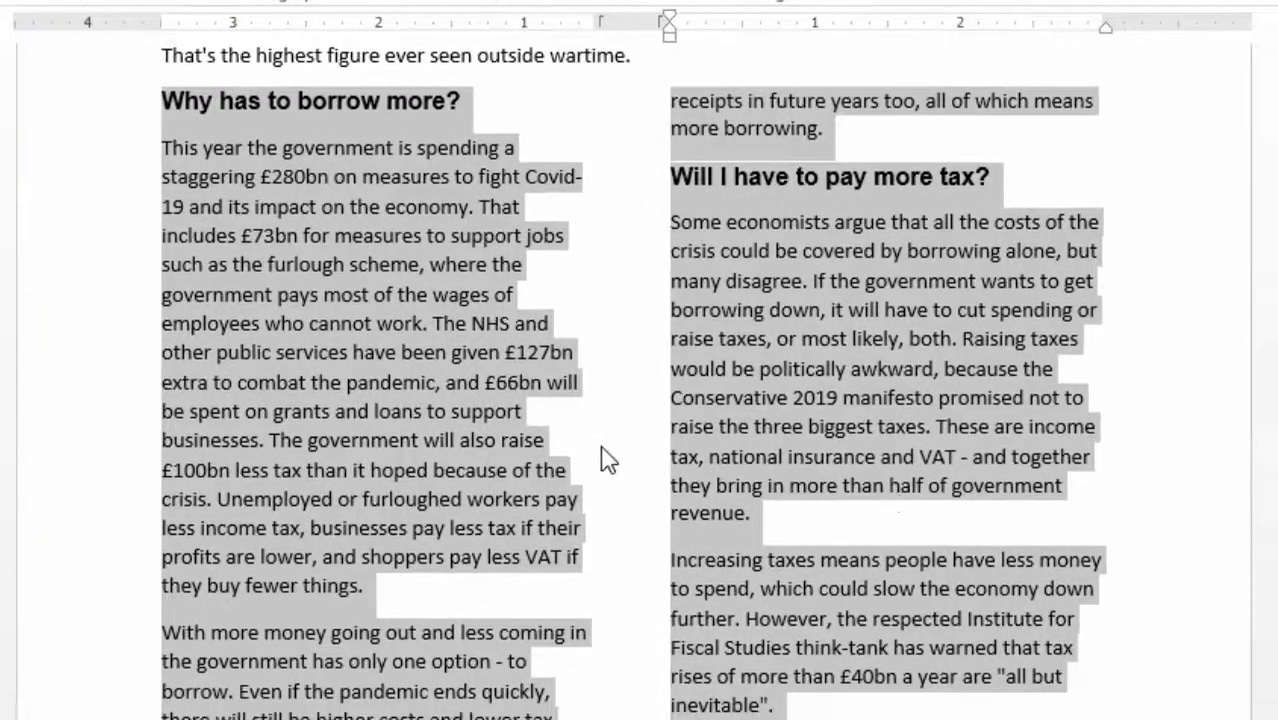
pyautogui.click(731, 624)
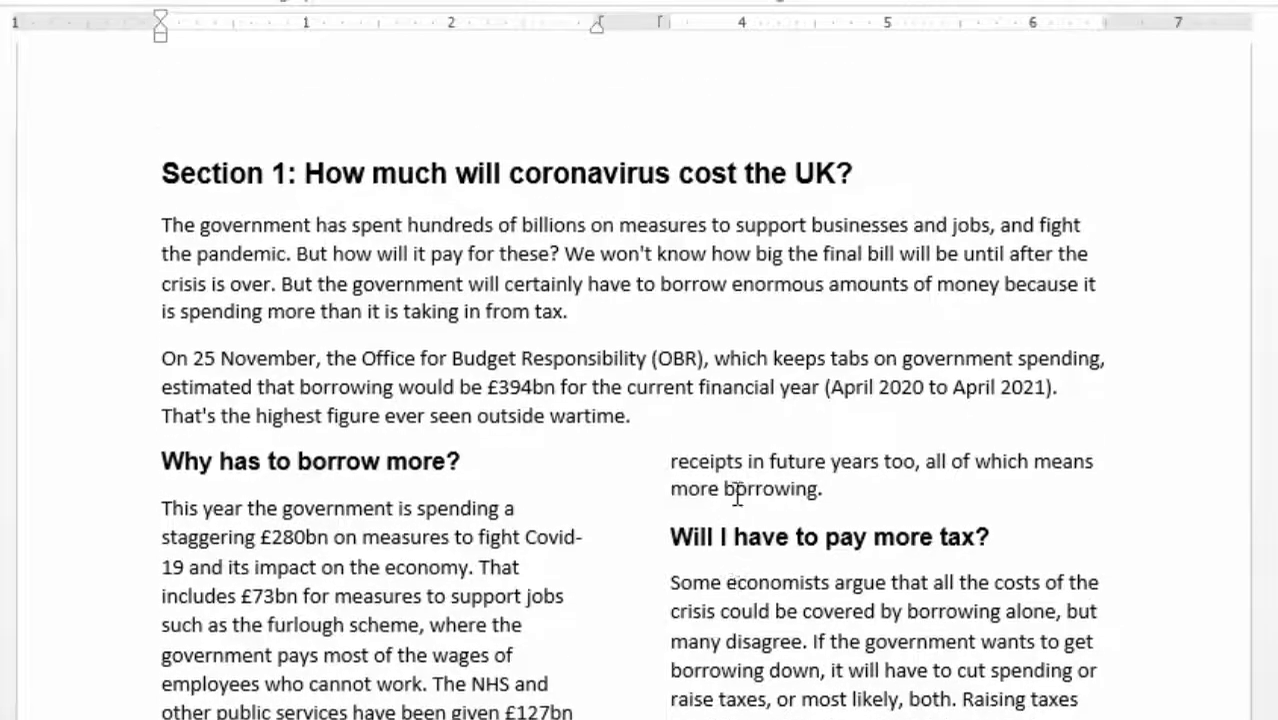
# Insert a column break after "more borrowing." and remove the blank line above the subheading "Will I have to pay more tax?".
pyautogui.scroll(-3, 735, 492)
pyautogui.scroll(1, 1058, 354)
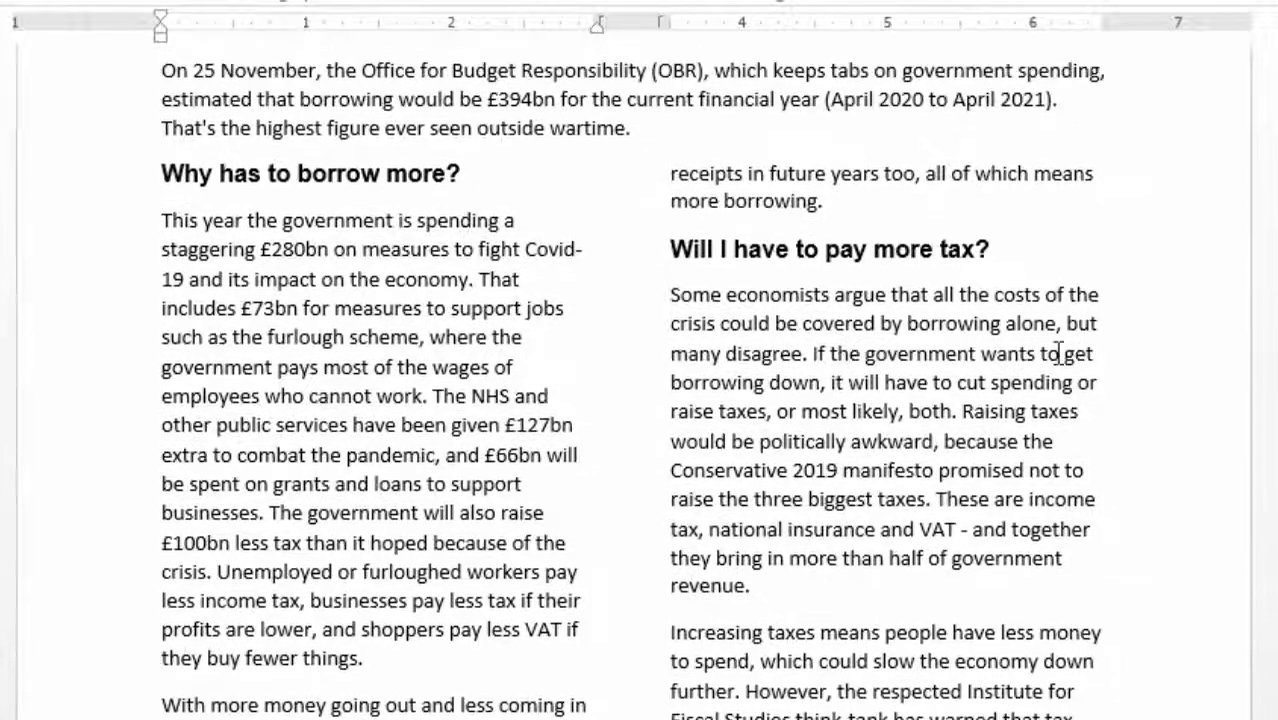
pyautogui.click(849, 203)
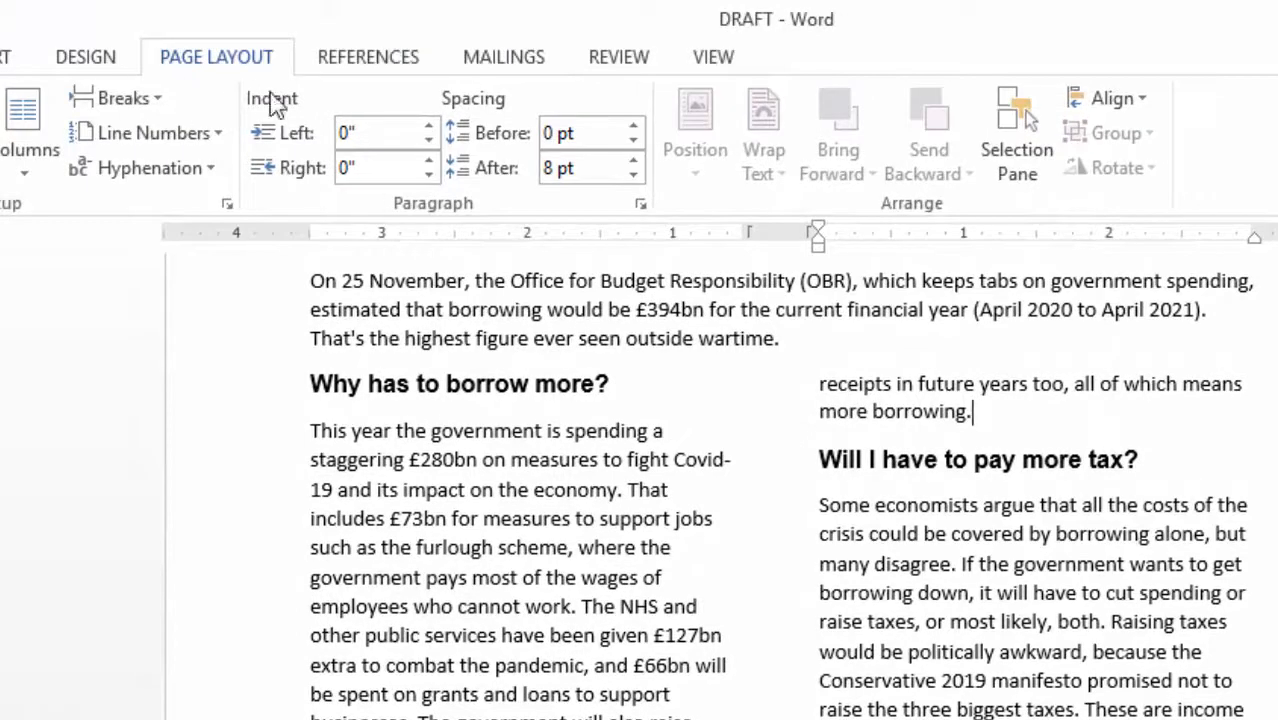
pyautogui.click(150, 102)
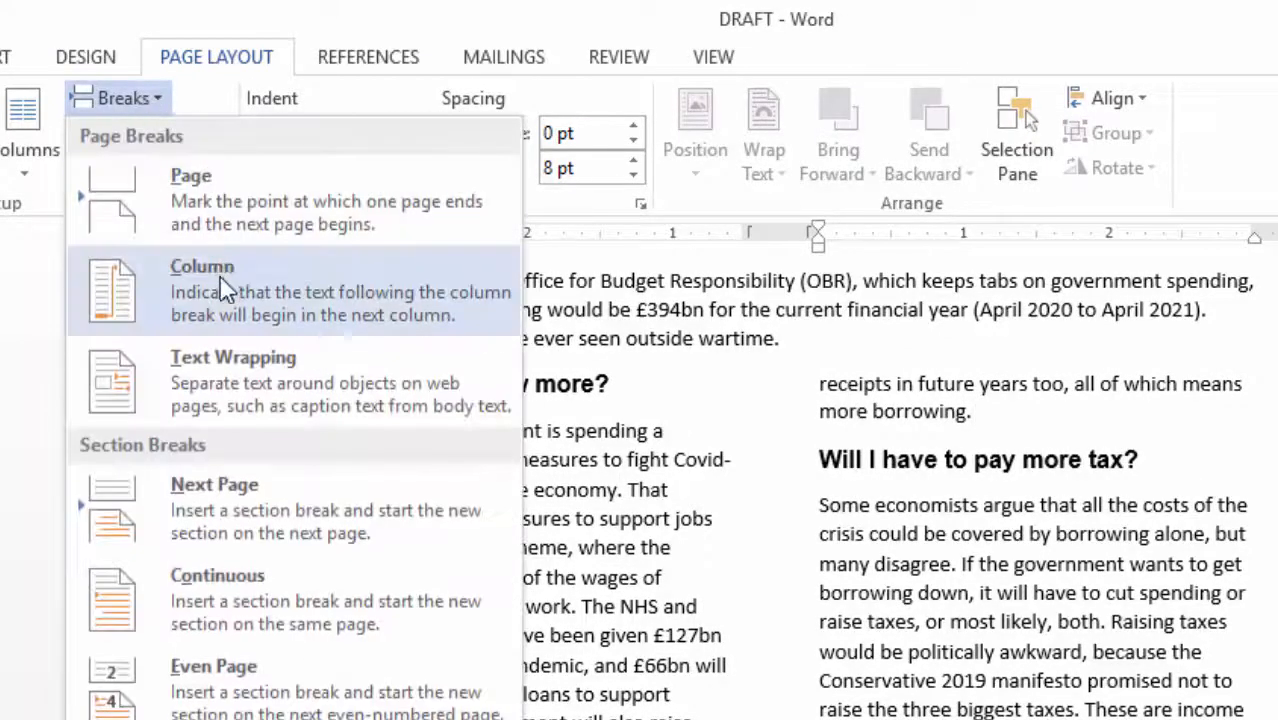
pyautogui.click(295, 284)
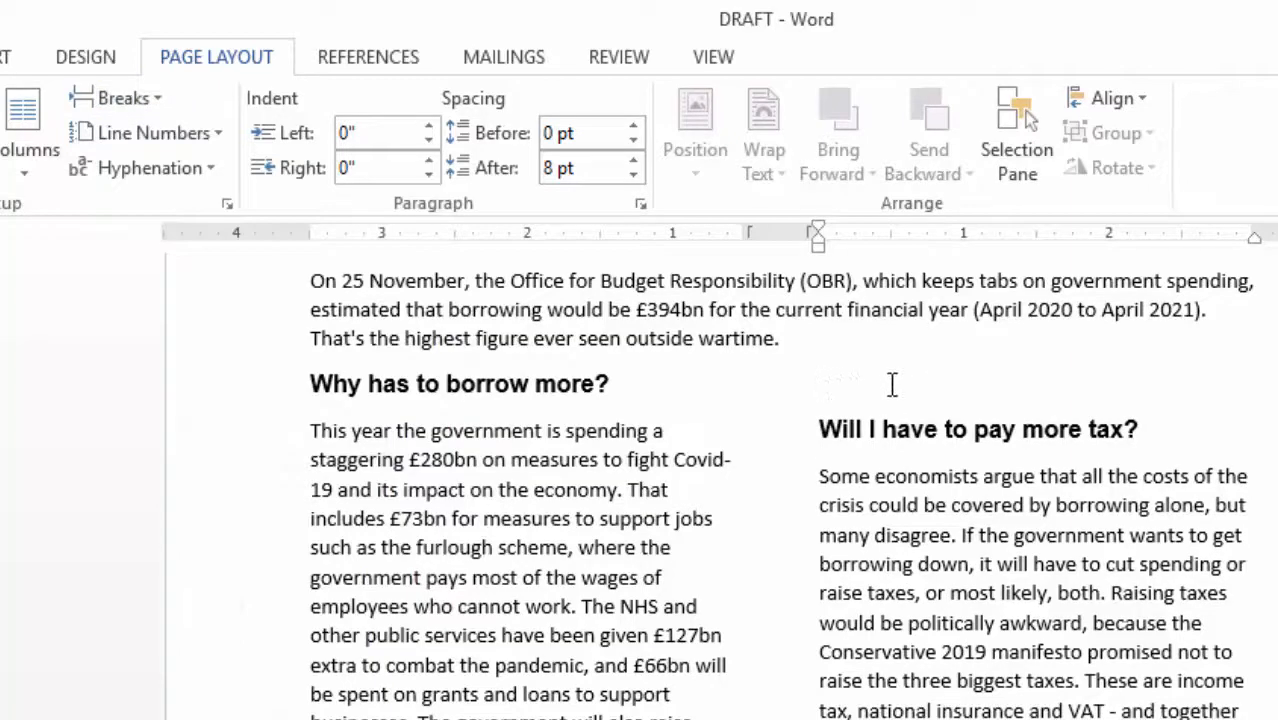
pyautogui.press('Delete')
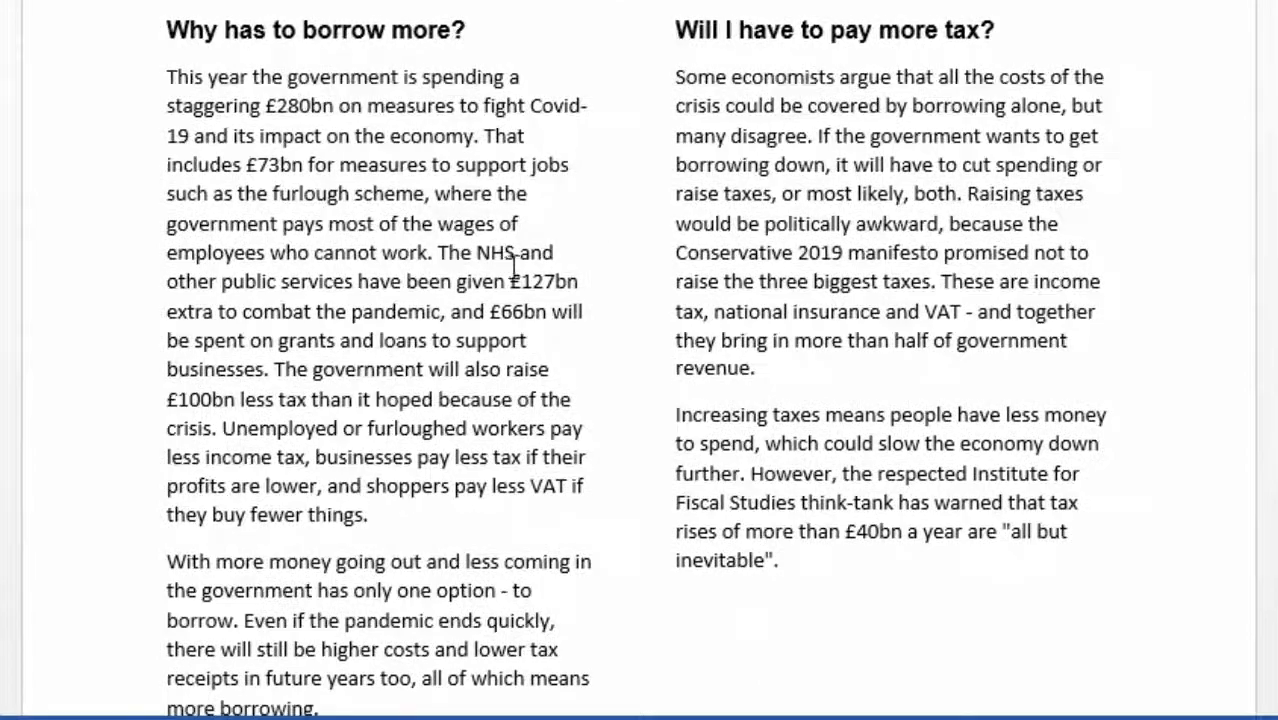
# Check the two-column layout of Section 1 from its heading down to the end of both columns.
pyautogui.scroll(-3, 514, 265)
pyautogui.moveTo(487, 338); pyautogui.dragTo(497, 341)
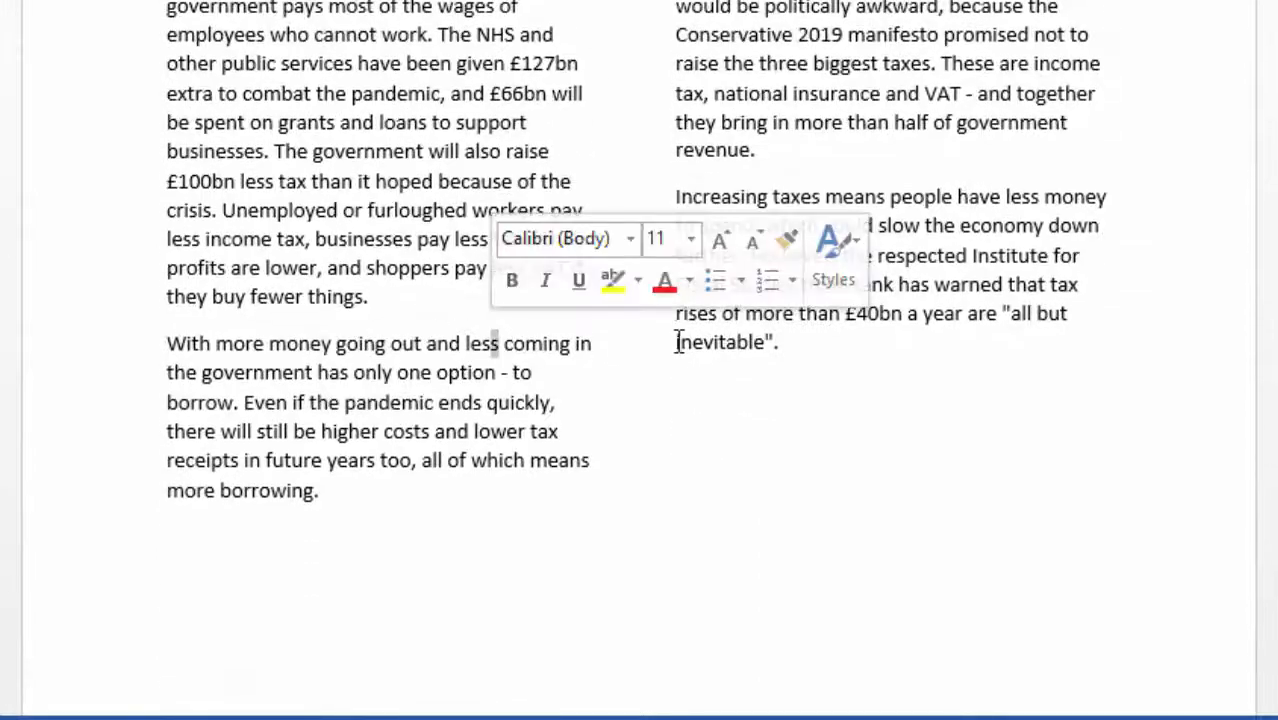
pyautogui.click(642, 488)
pyautogui.scroll(3, 721, 353)
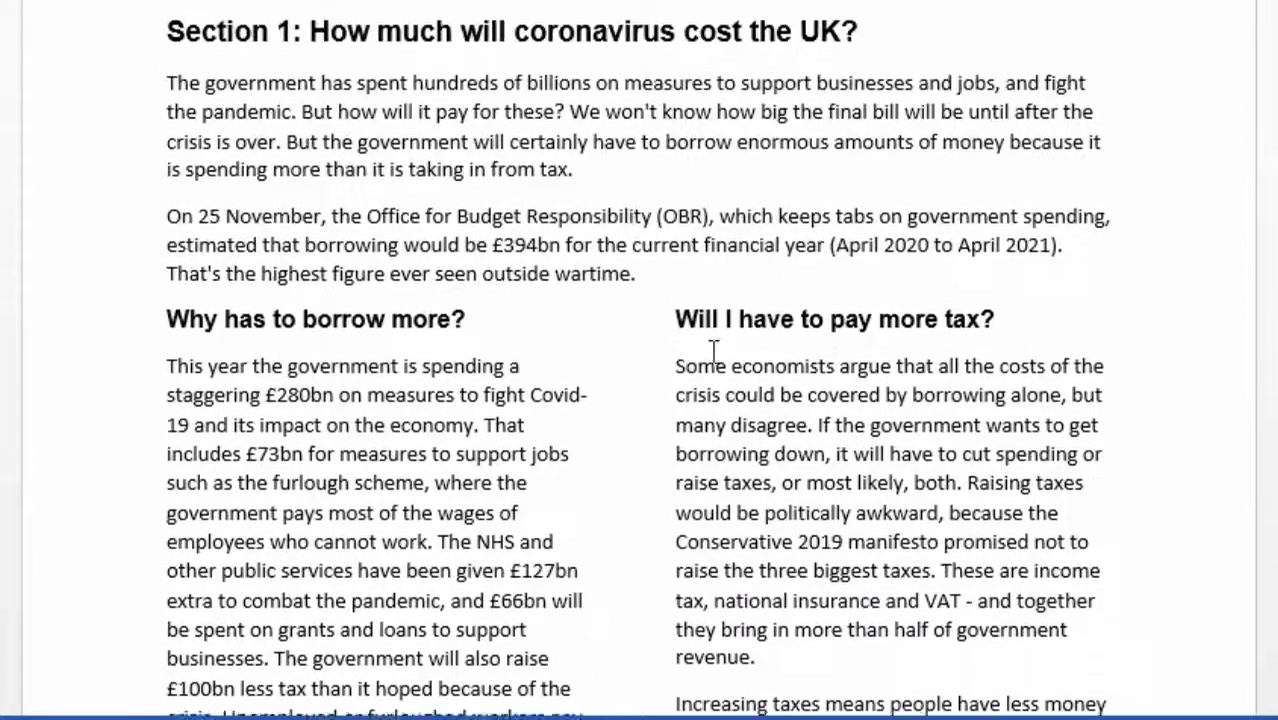
pyautogui.scroll(2, 516, 256)
pyautogui.scroll(-8, 519, 270)
pyautogui.scroll(-6, 519, 270)
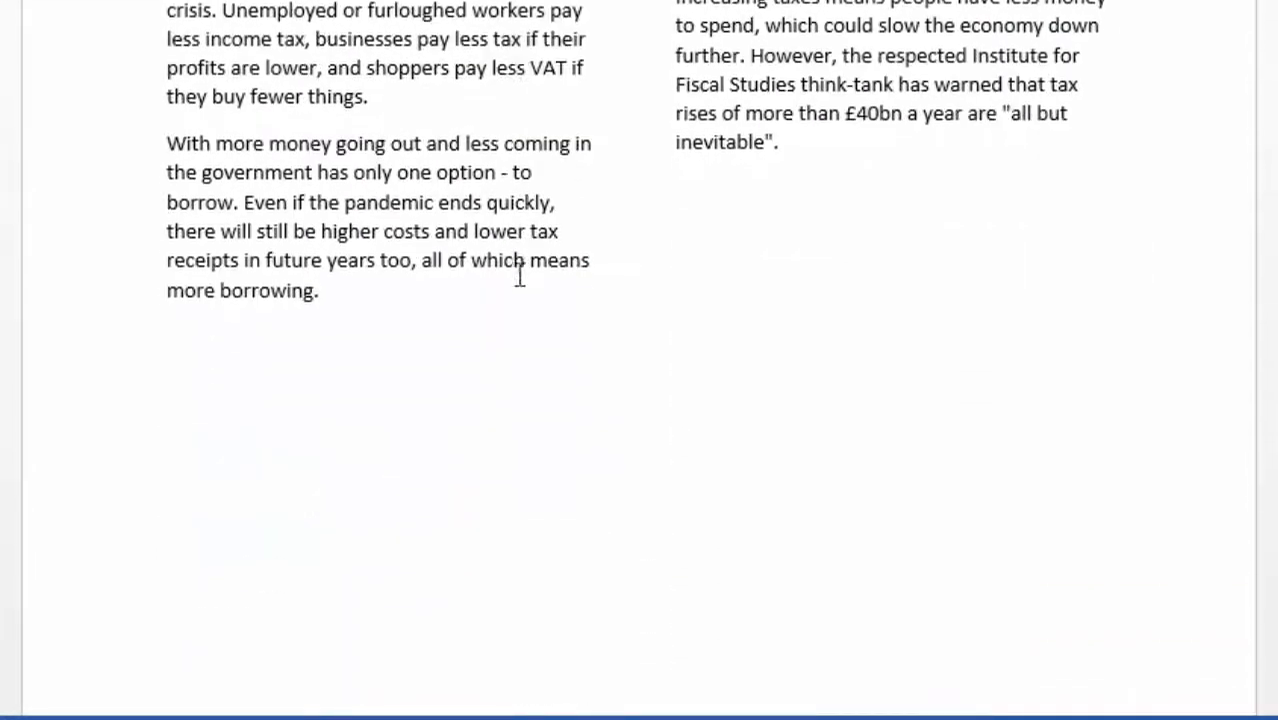
# Insert the GRAPH picture on a new line below the Section 1 subheading "Why has to borrow more?".
pyautogui.scroll(9, 519, 272)
pyautogui.scroll(15, 519, 272)
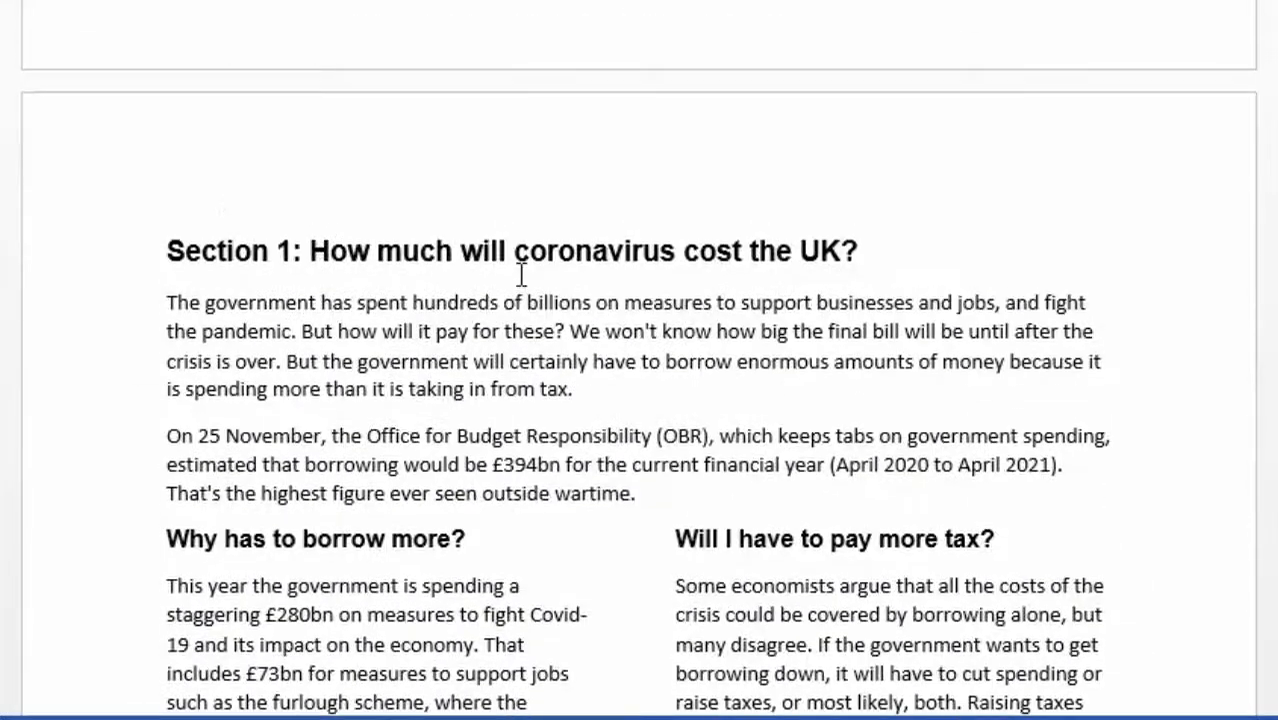
pyautogui.scroll(3, 519, 278)
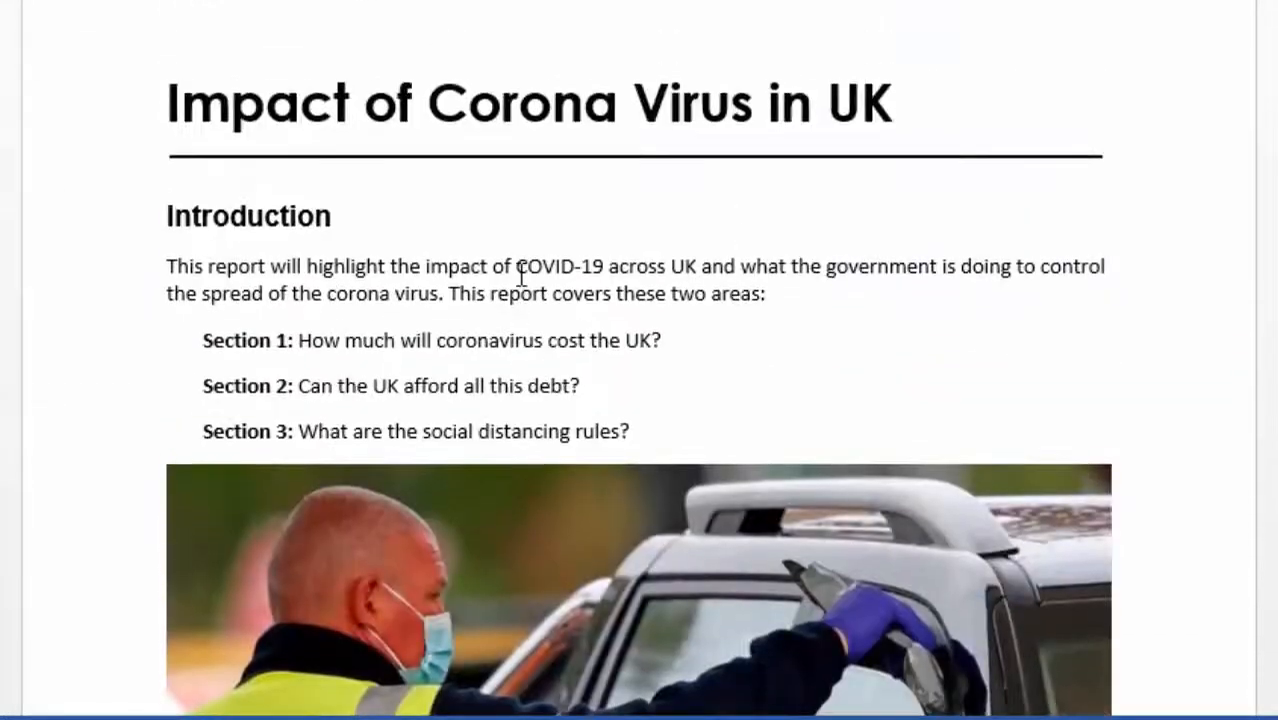
pyautogui.scroll(-14, 520, 278)
pyautogui.scroll(-9, 519, 280)
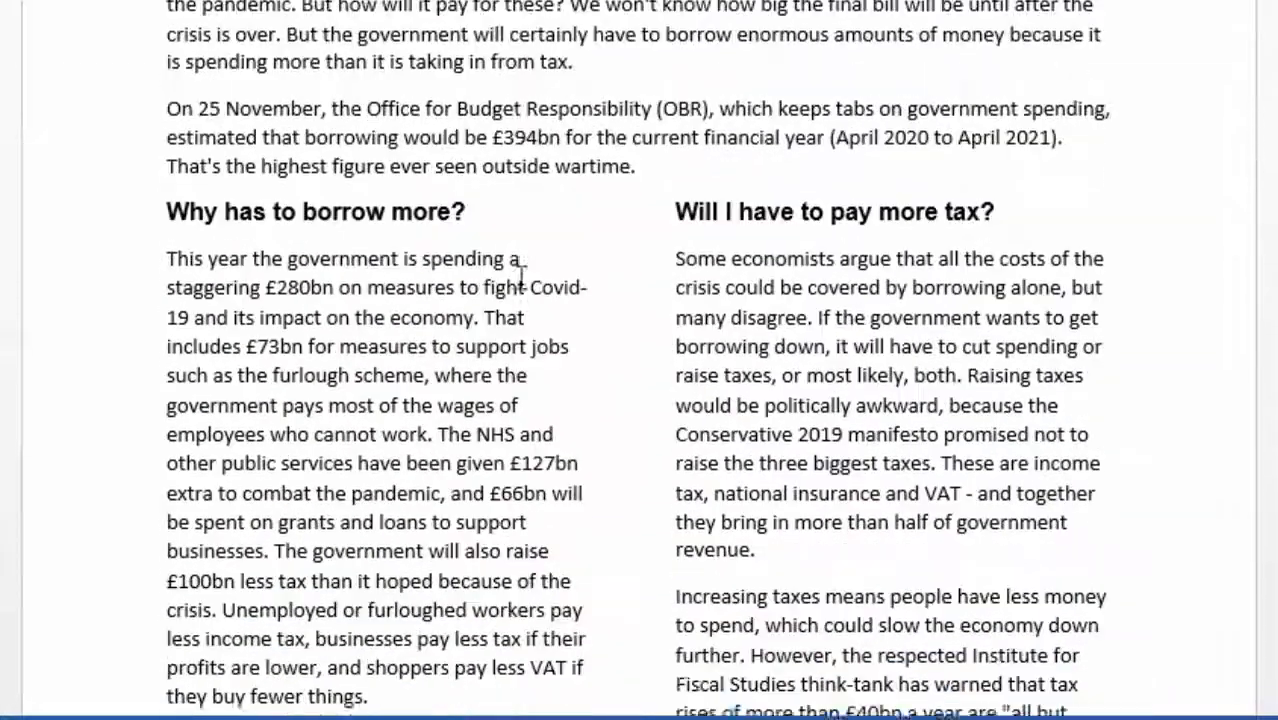
pyautogui.scroll(3, 323, 118)
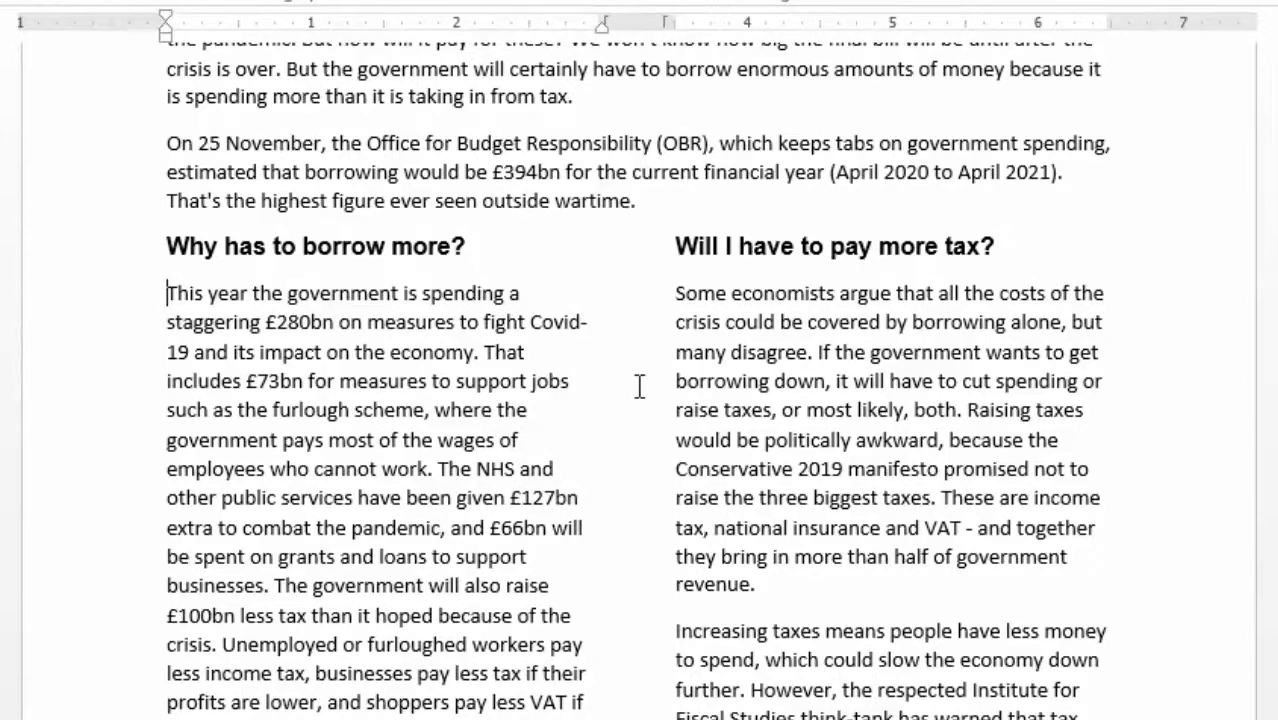
pyautogui.press('Return')
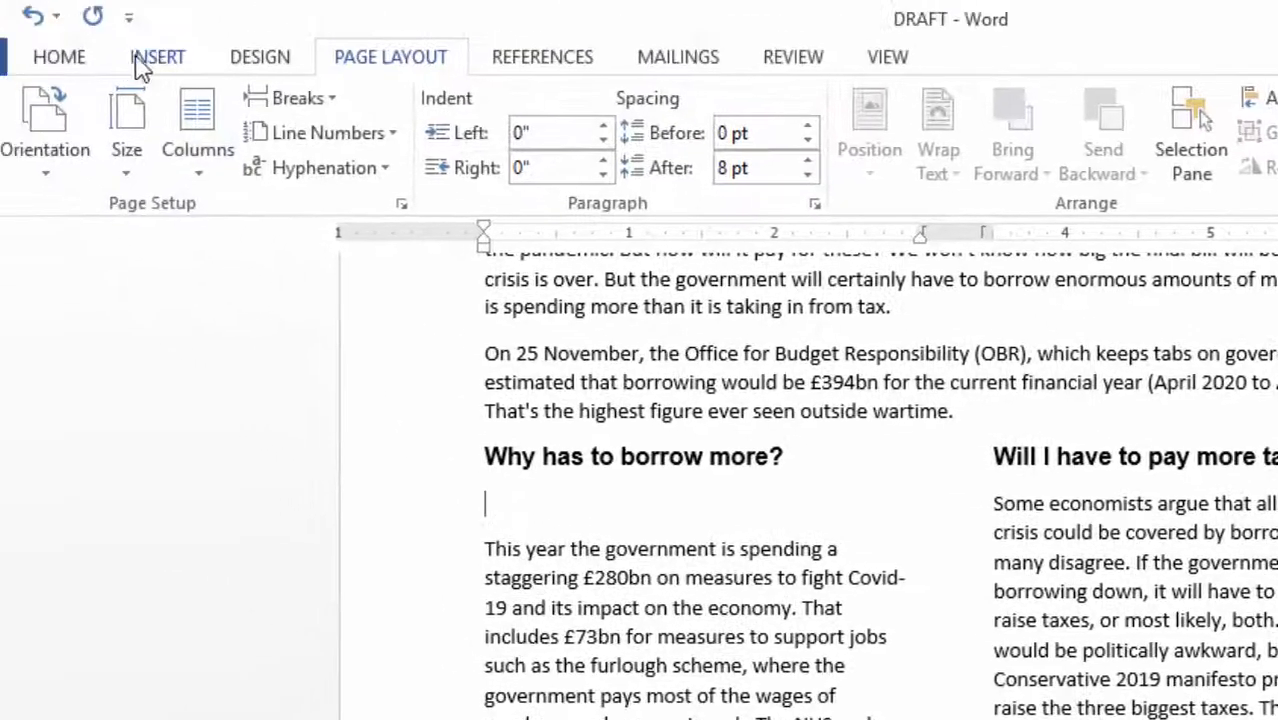
pyautogui.click(157, 57)
pyautogui.click(177, 117)
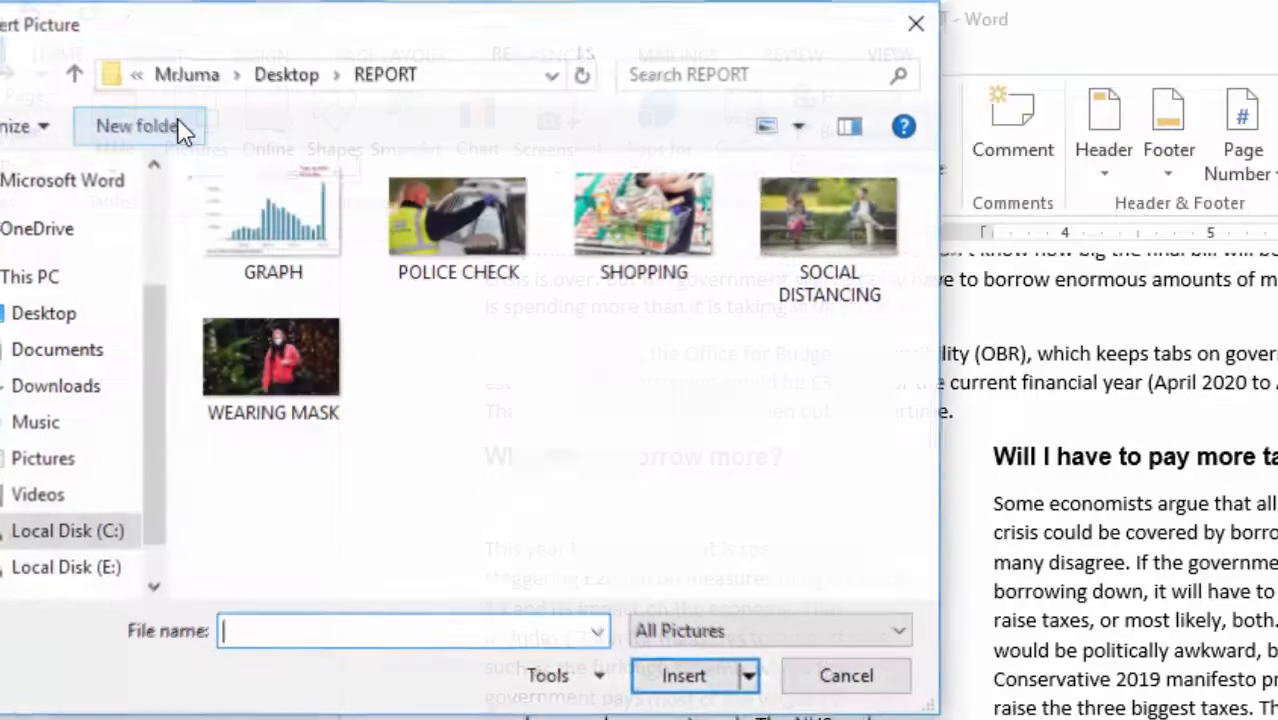
pyautogui.click(250, 212)
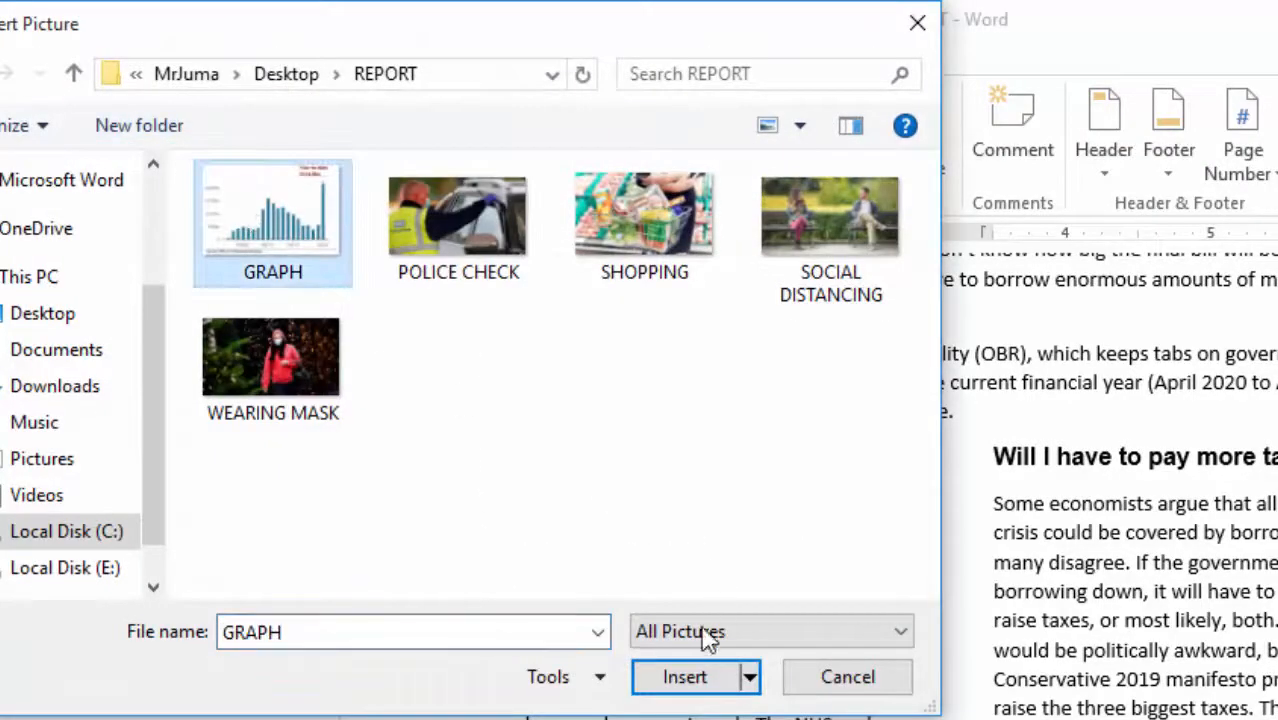
pyautogui.click(676, 694)
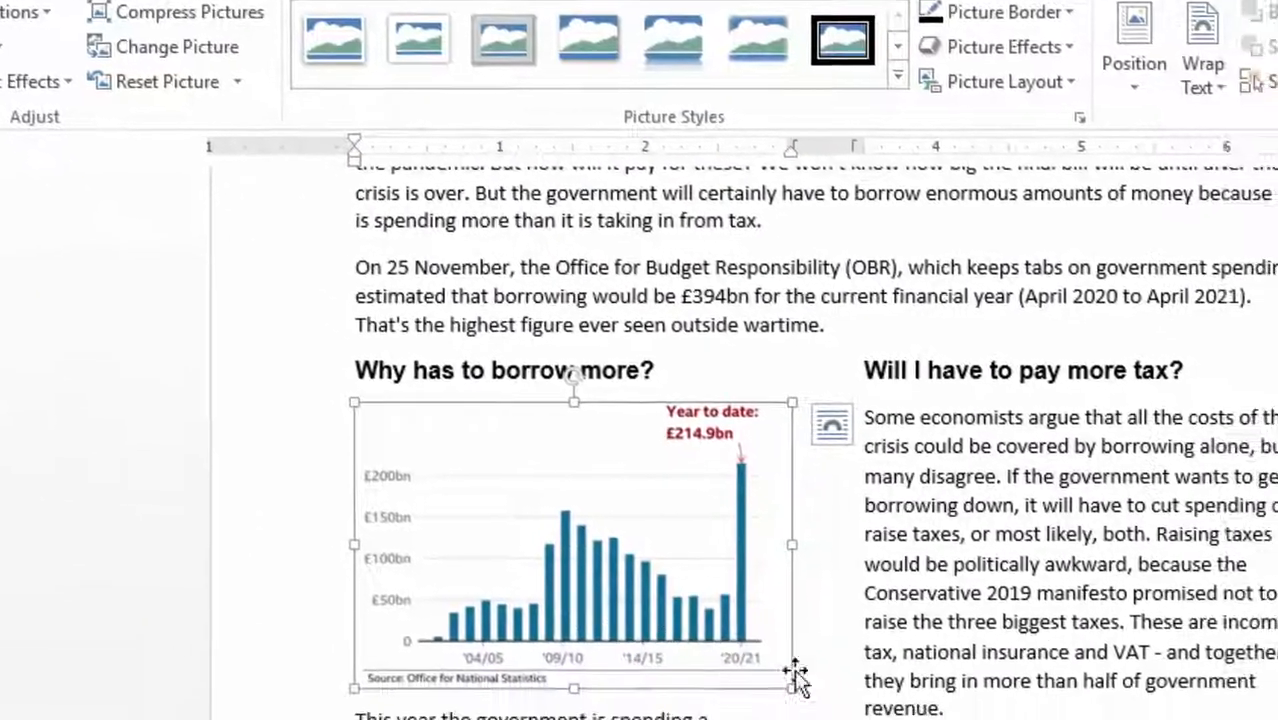
# Insert the WEARING MASK picture on a new line below the subheading "Will I have to pay more tax?".
pyautogui.click(998, 468)
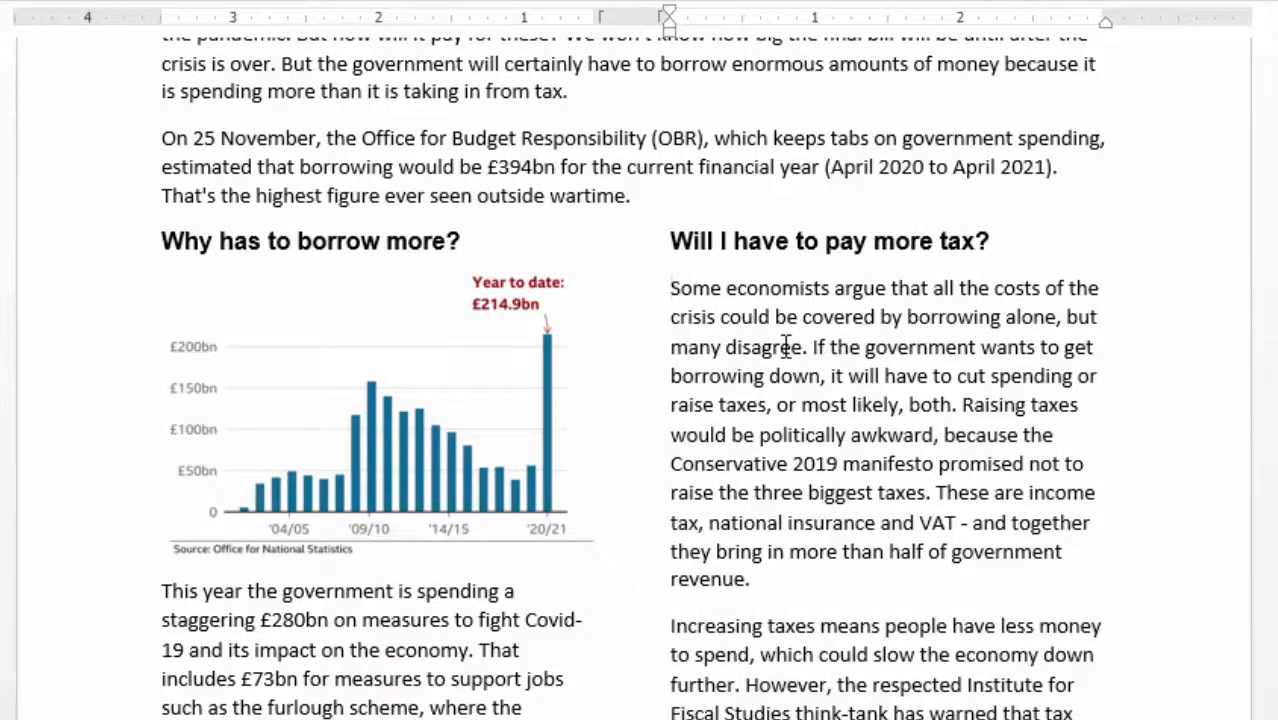
pyautogui.press('Return')
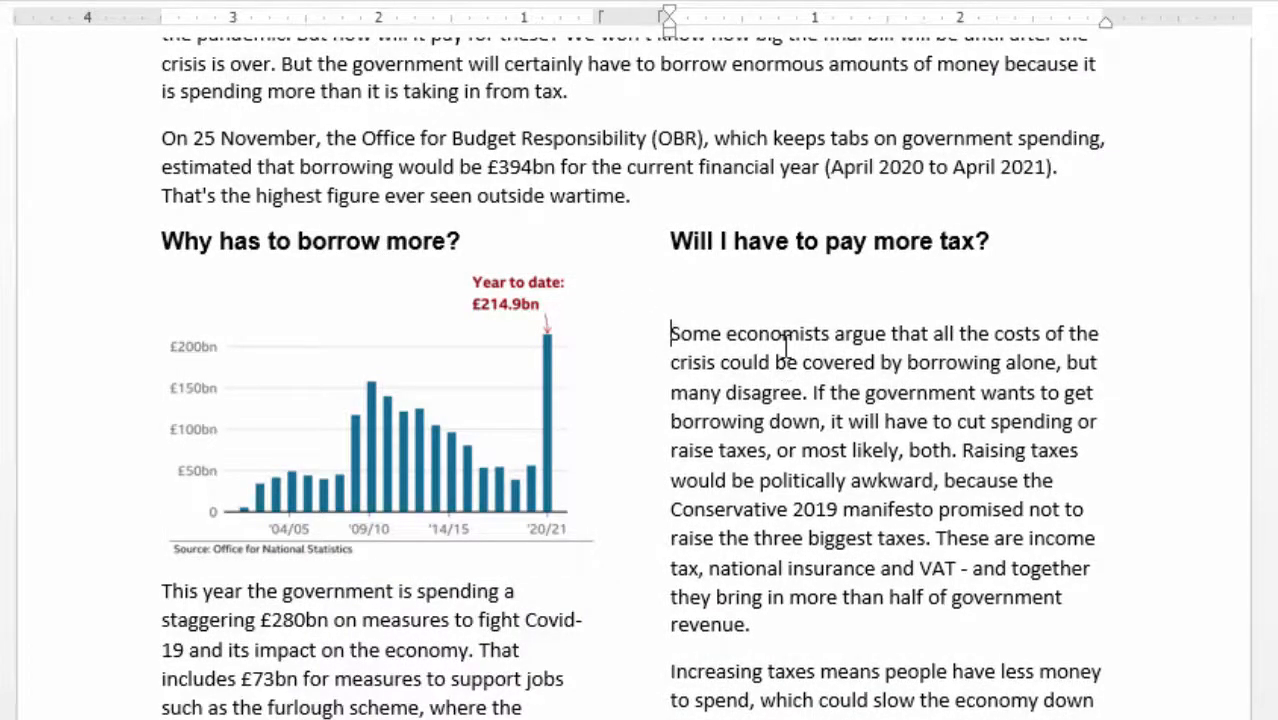
pyautogui.click(720, 280)
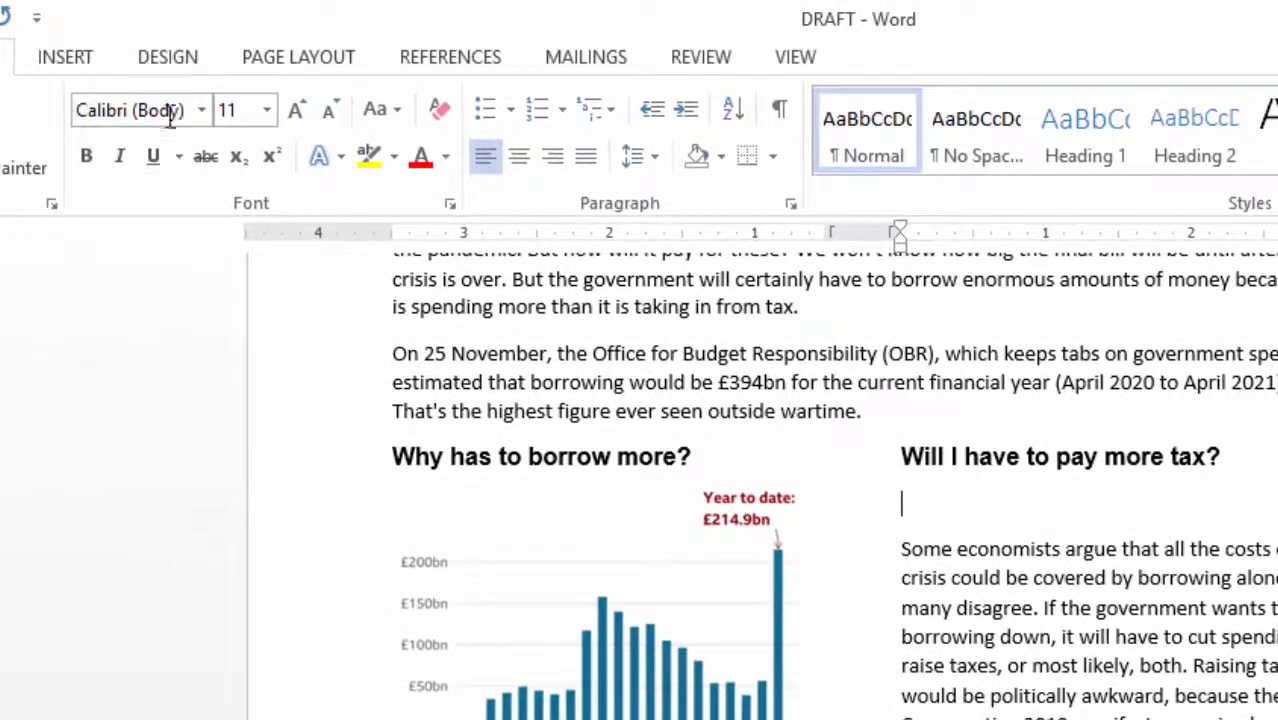
pyautogui.click(70, 58)
pyautogui.click(102, 125)
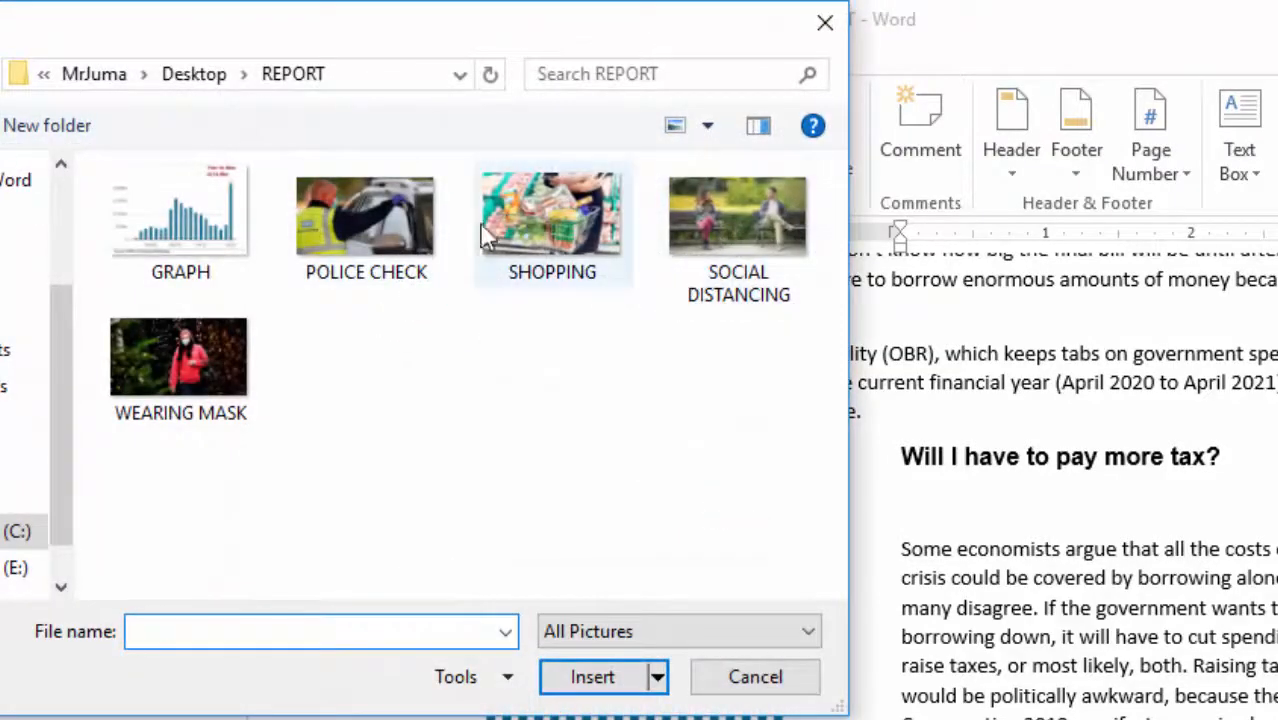
pyautogui.click(188, 372)
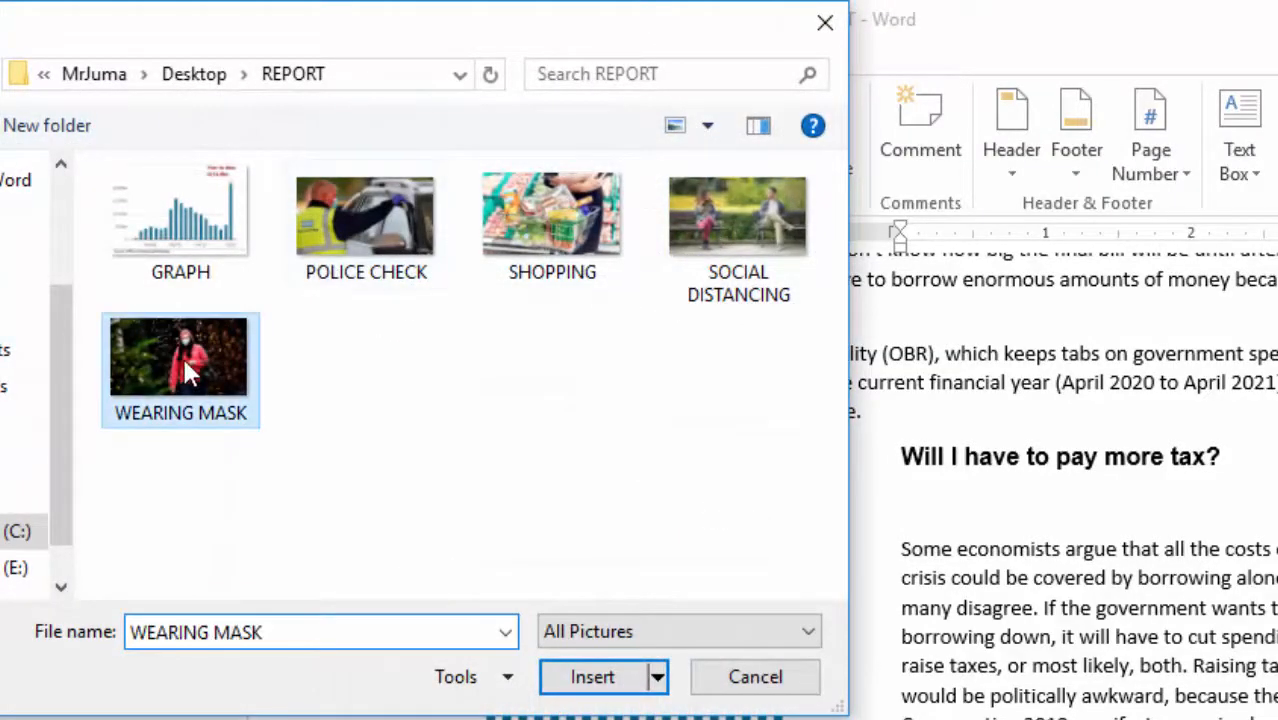
pyautogui.click(591, 676)
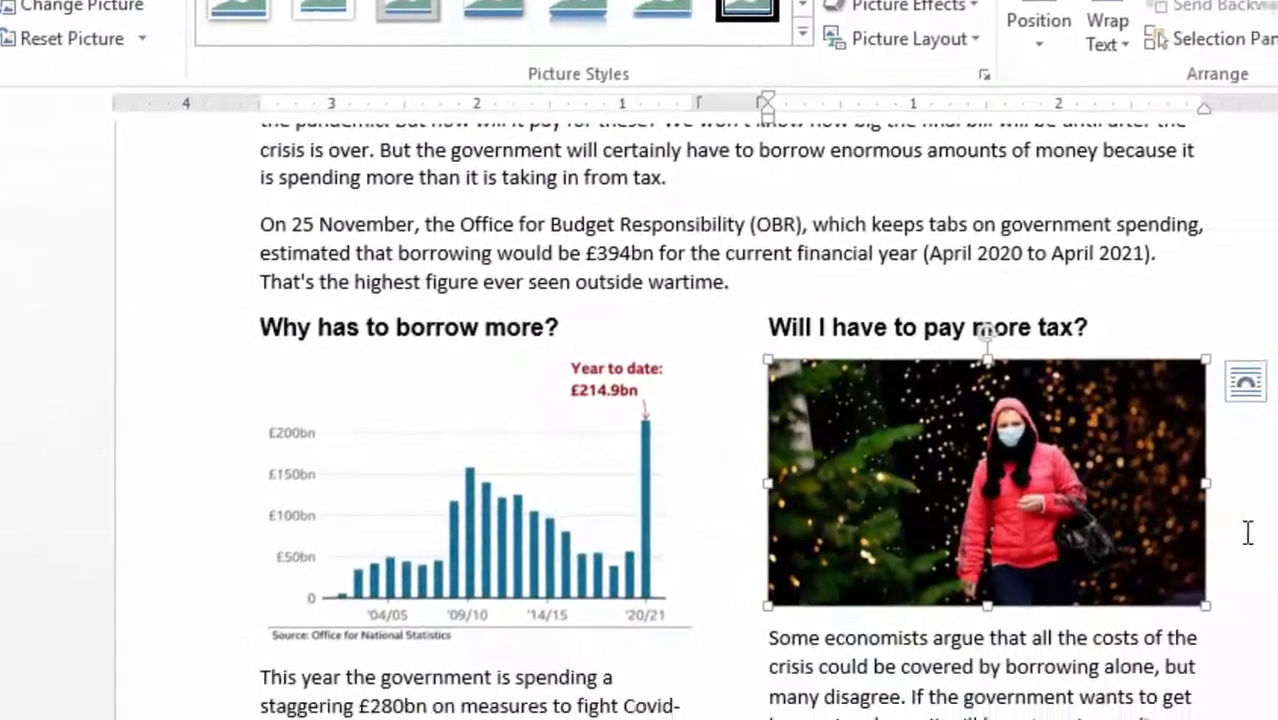
pyautogui.click(1176, 456)
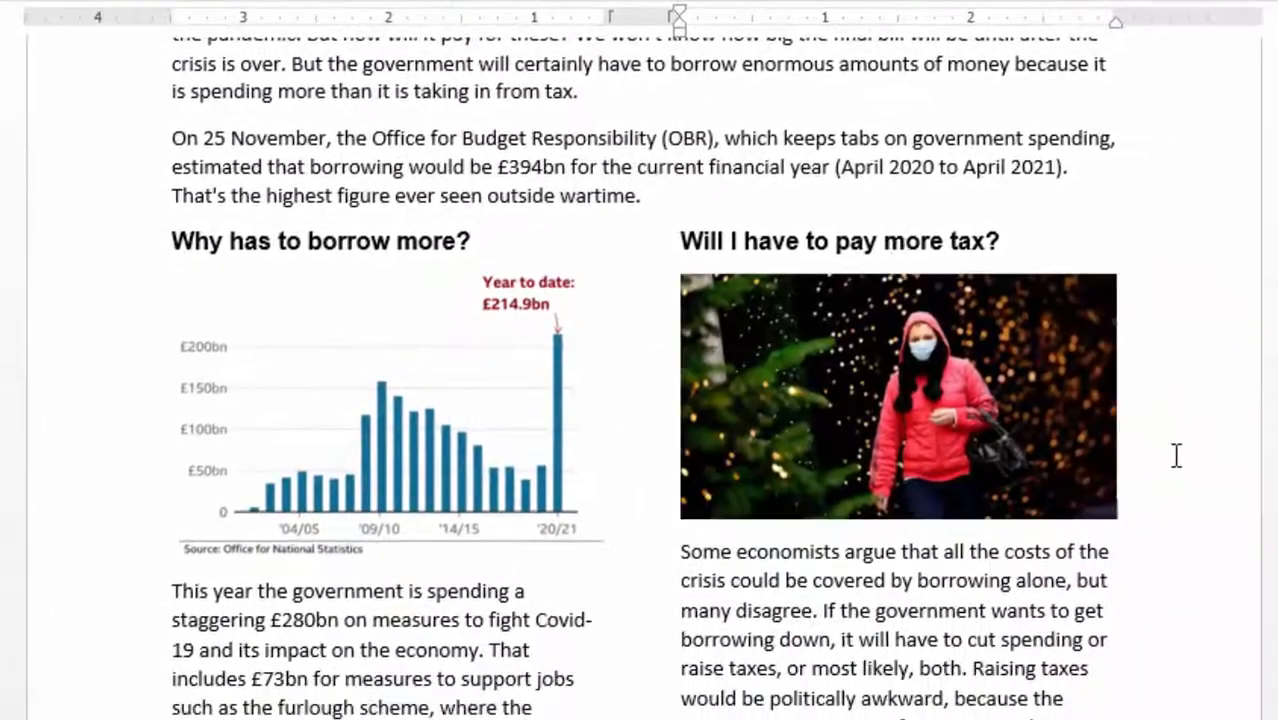
# Review the report's layout from the title page through the illustrated Section 1 columns to the start of Section 2.
pyautogui.scroll(-10, 563, 525)
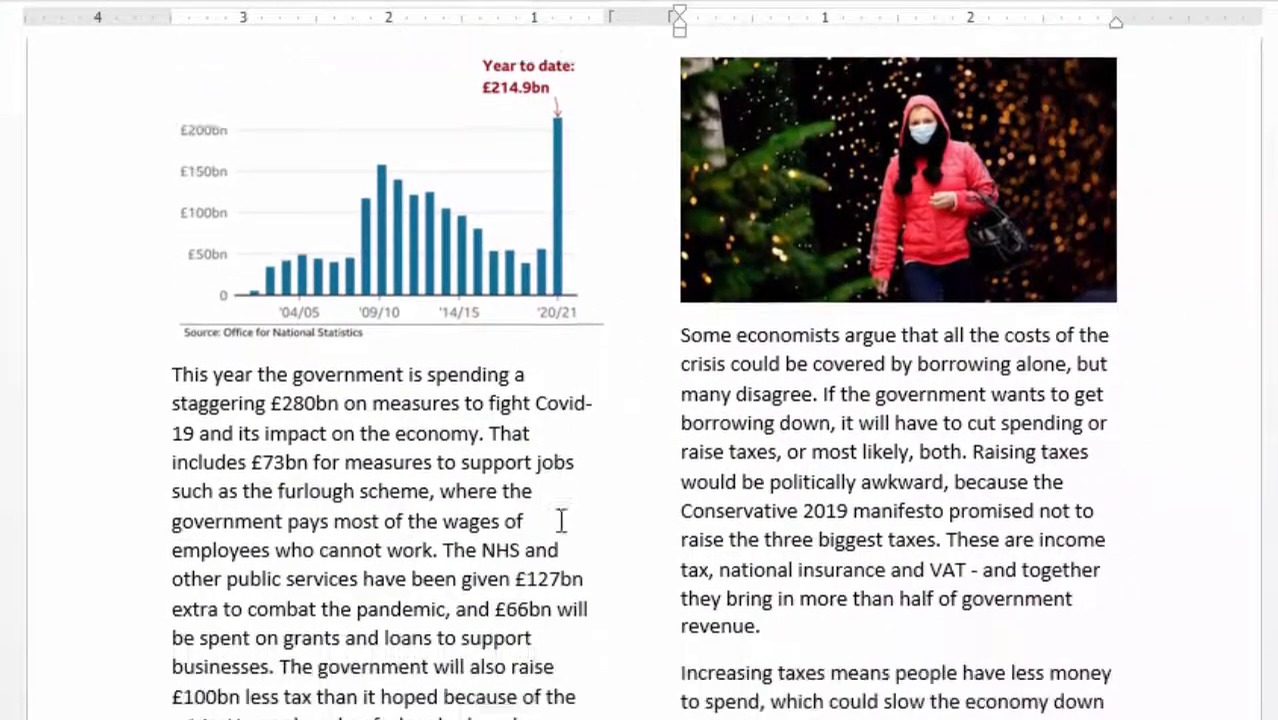
pyautogui.scroll(12, 561, 520)
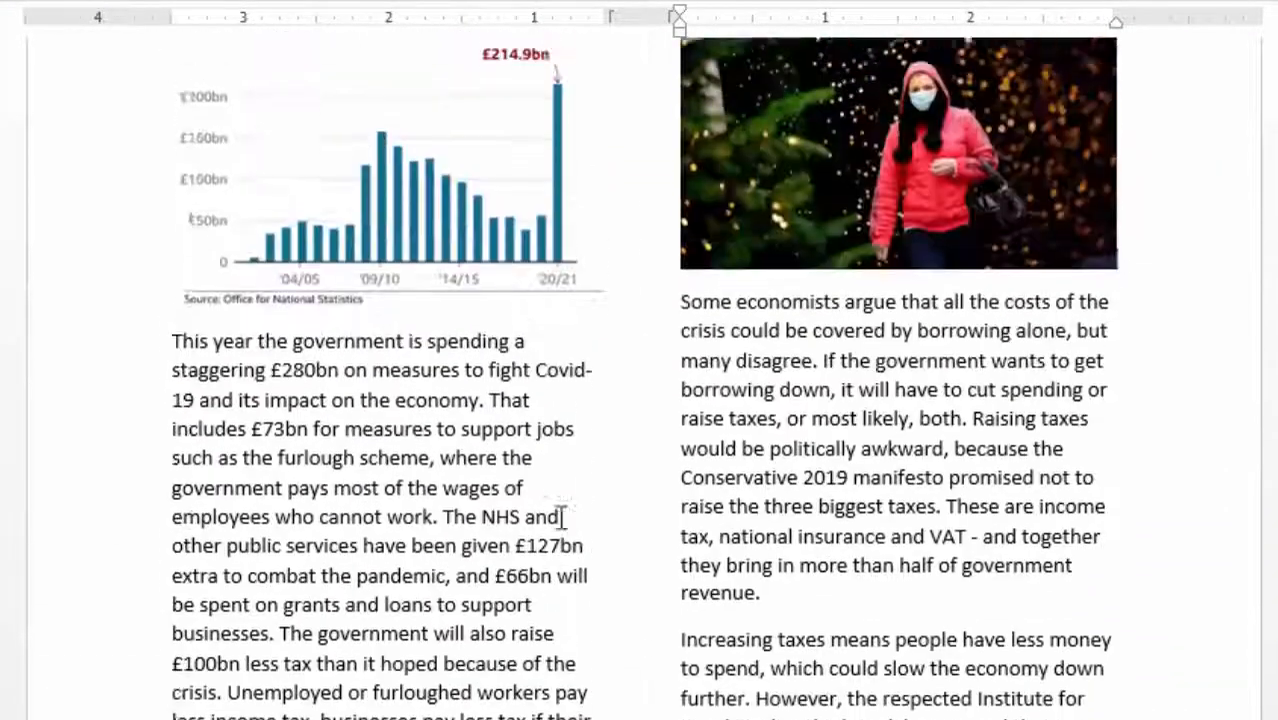
pyautogui.scroll(10, 563, 518)
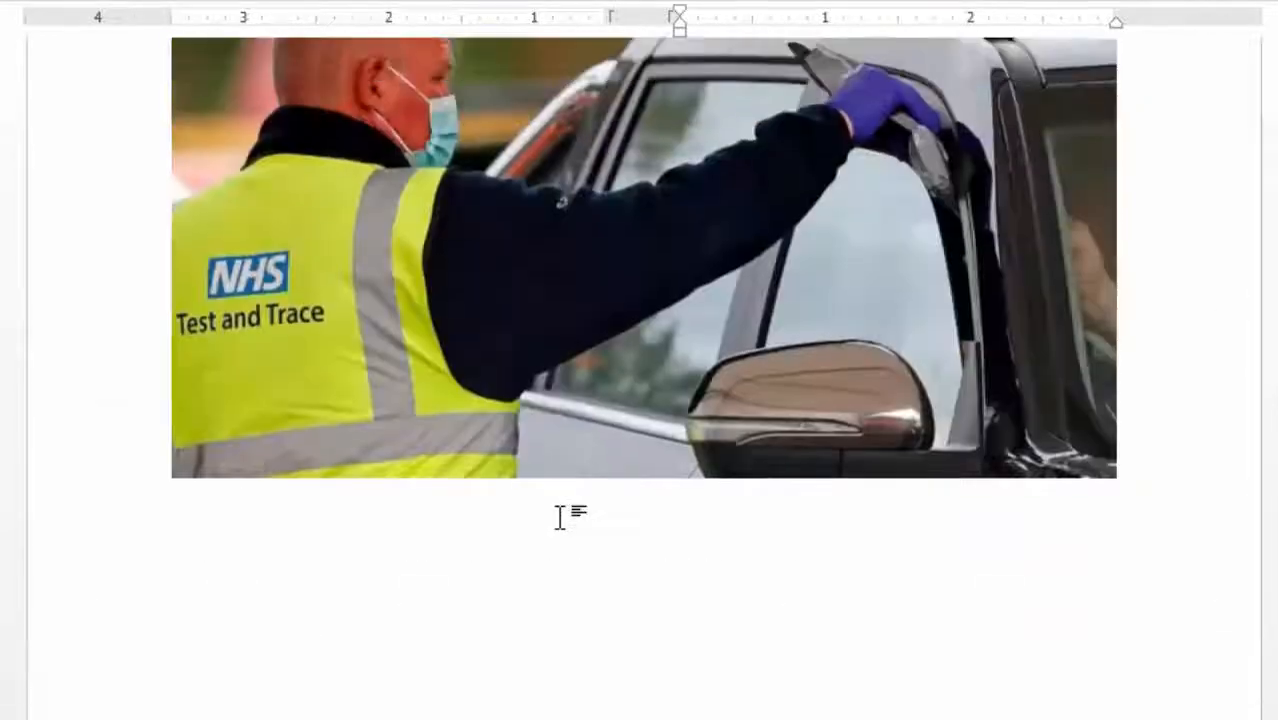
pyautogui.scroll(-10, 563, 518)
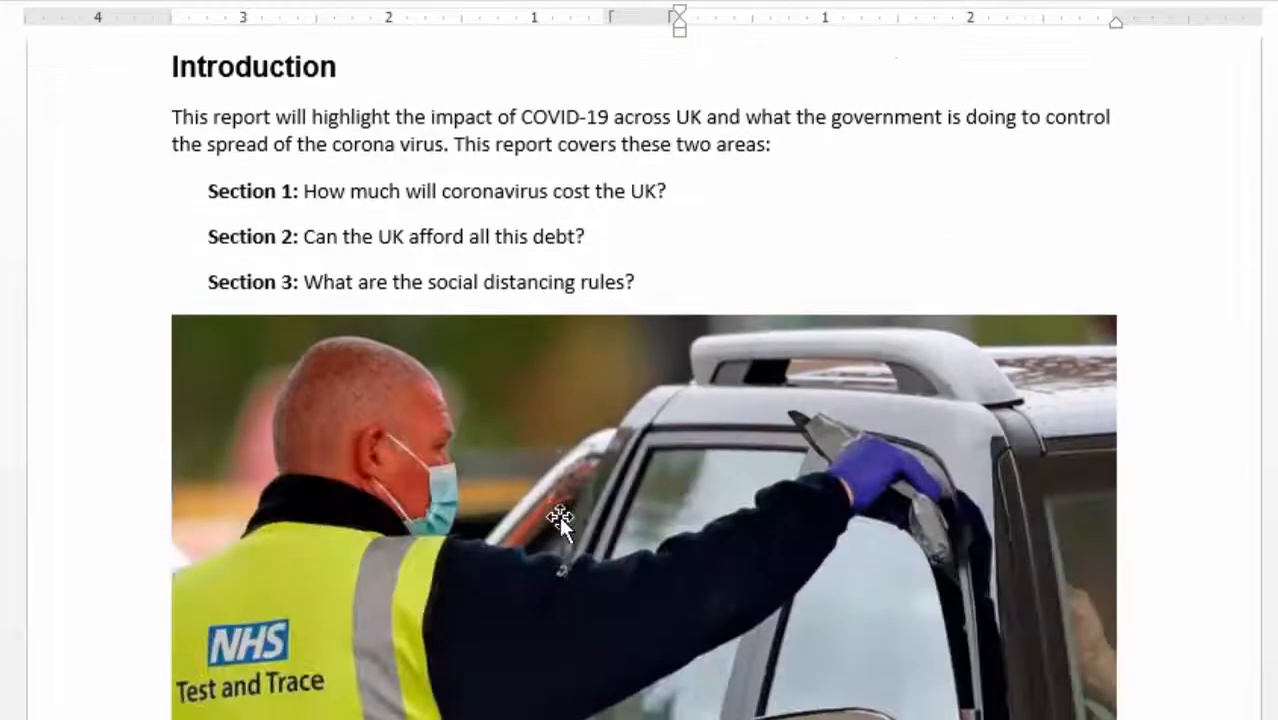
pyautogui.scroll(8, 560, 516)
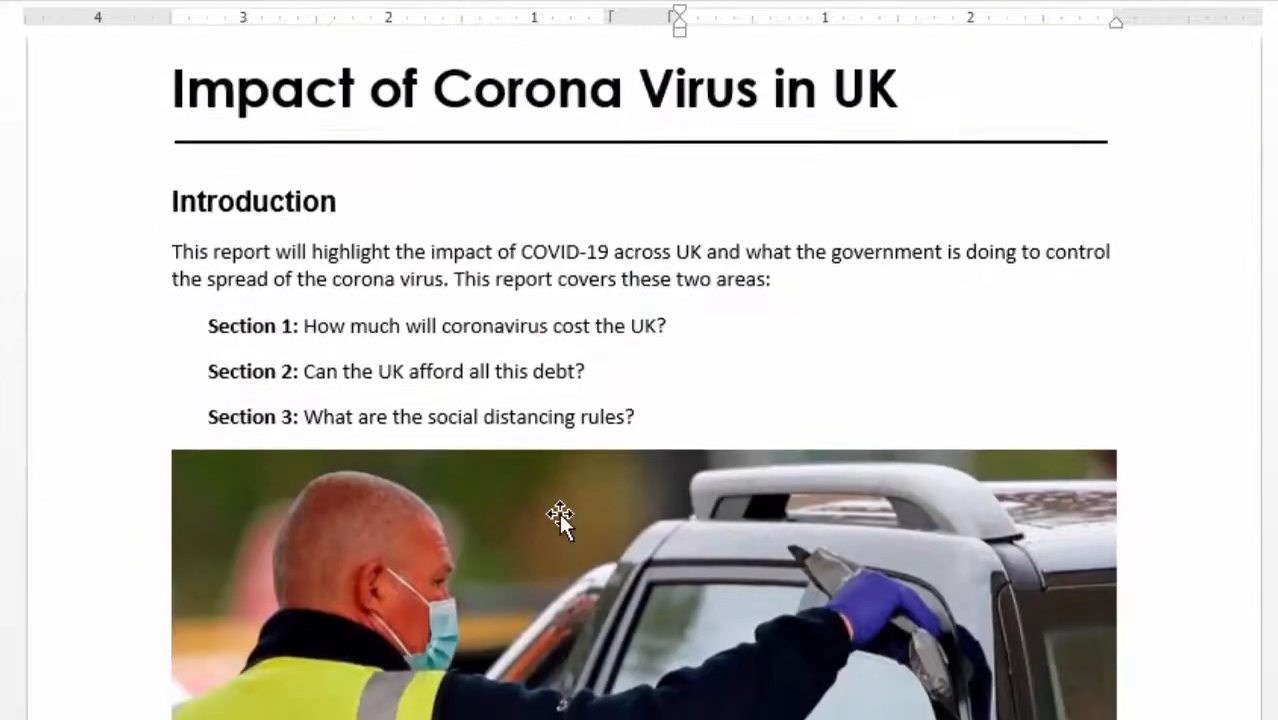
pyautogui.scroll(-12, 560, 514)
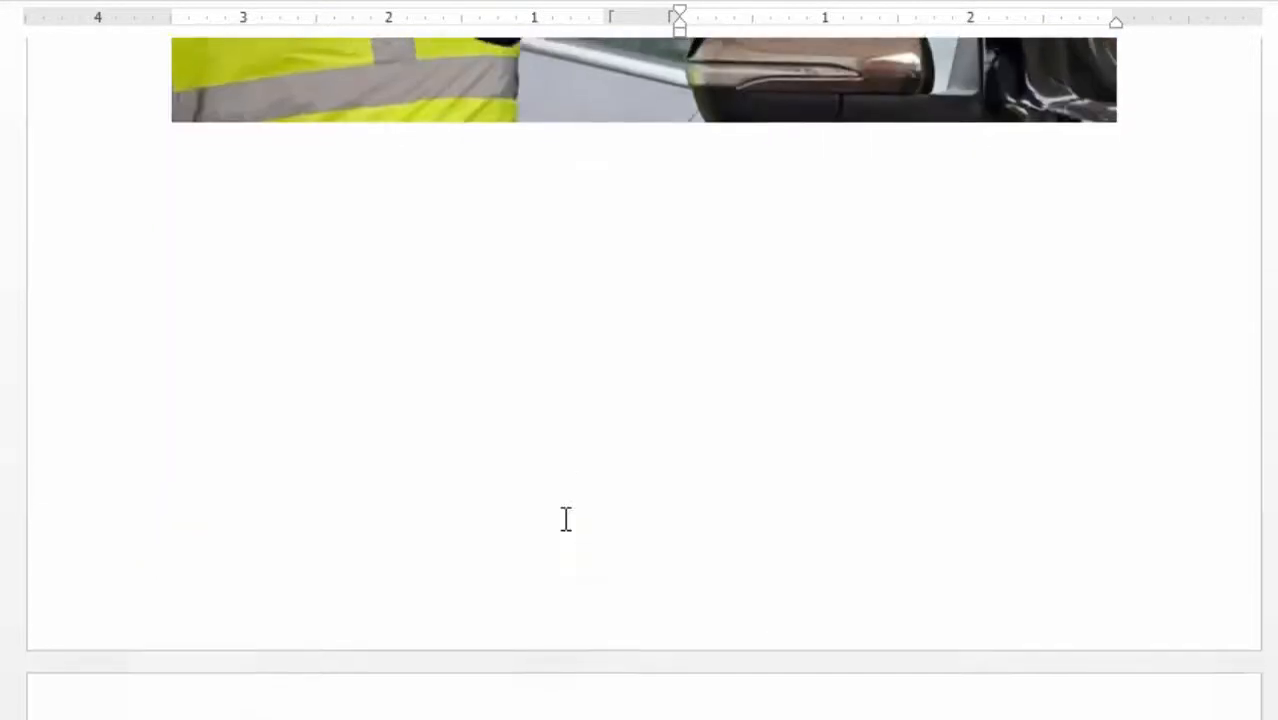
pyautogui.scroll(-12, 562, 516)
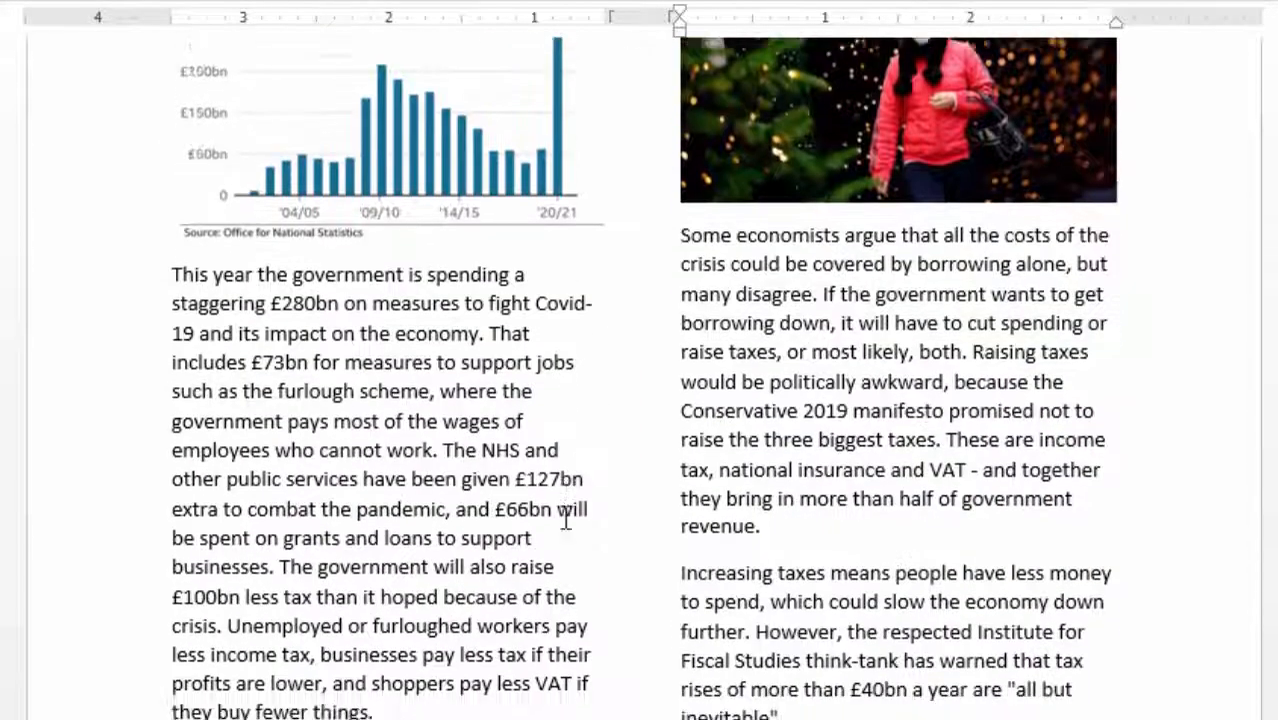
pyautogui.scroll(-3, 565, 513)
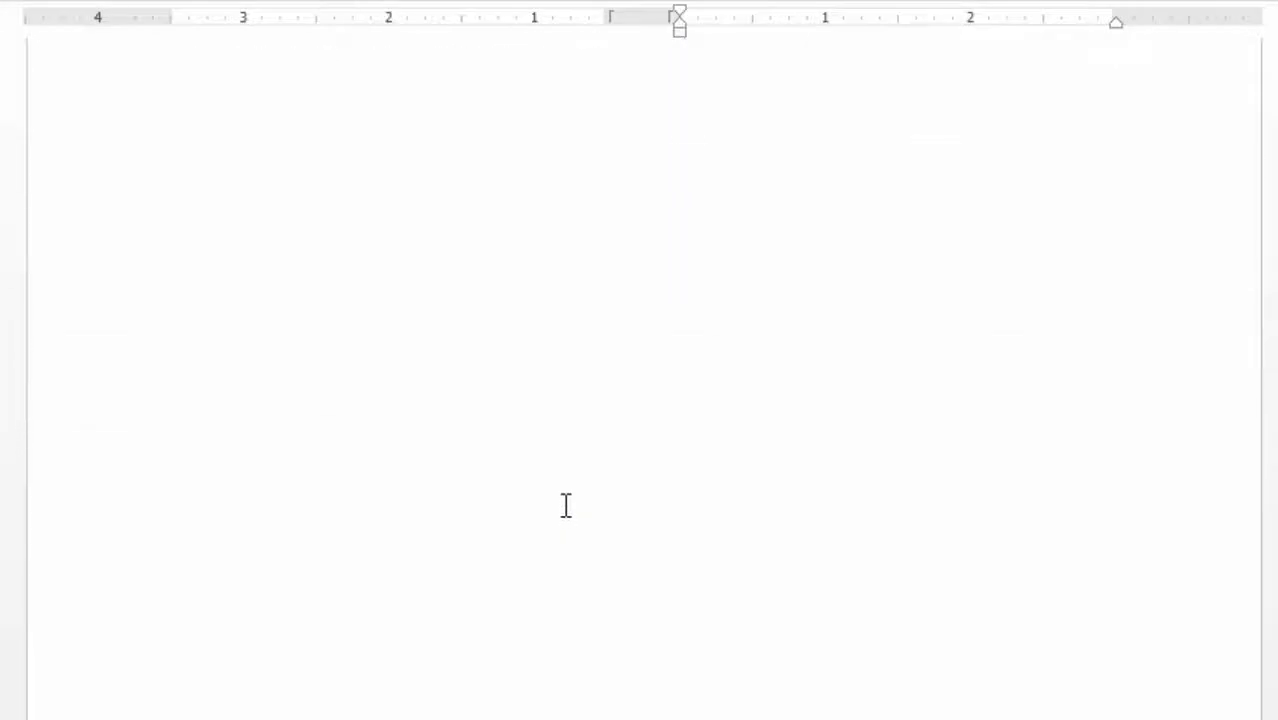
pyautogui.scroll(-6, 566, 505)
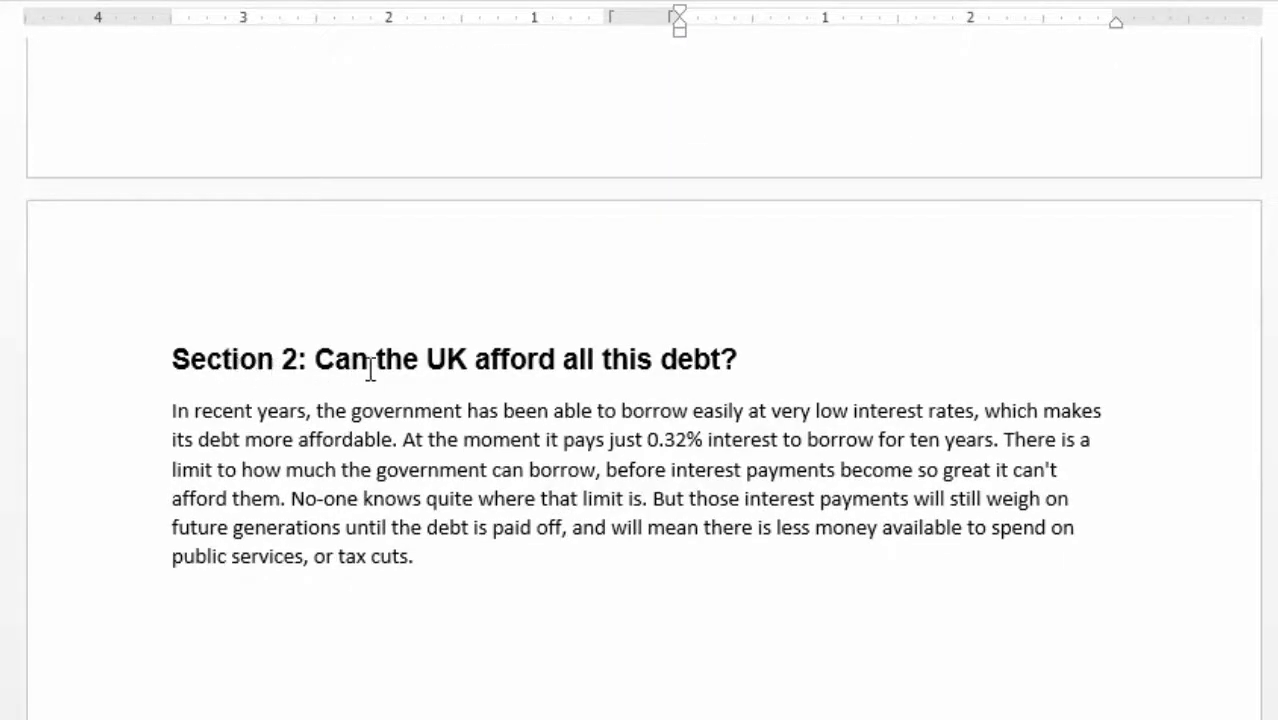
pyautogui.scroll(5, 414, 370)
pyautogui.scroll(10, 414, 366)
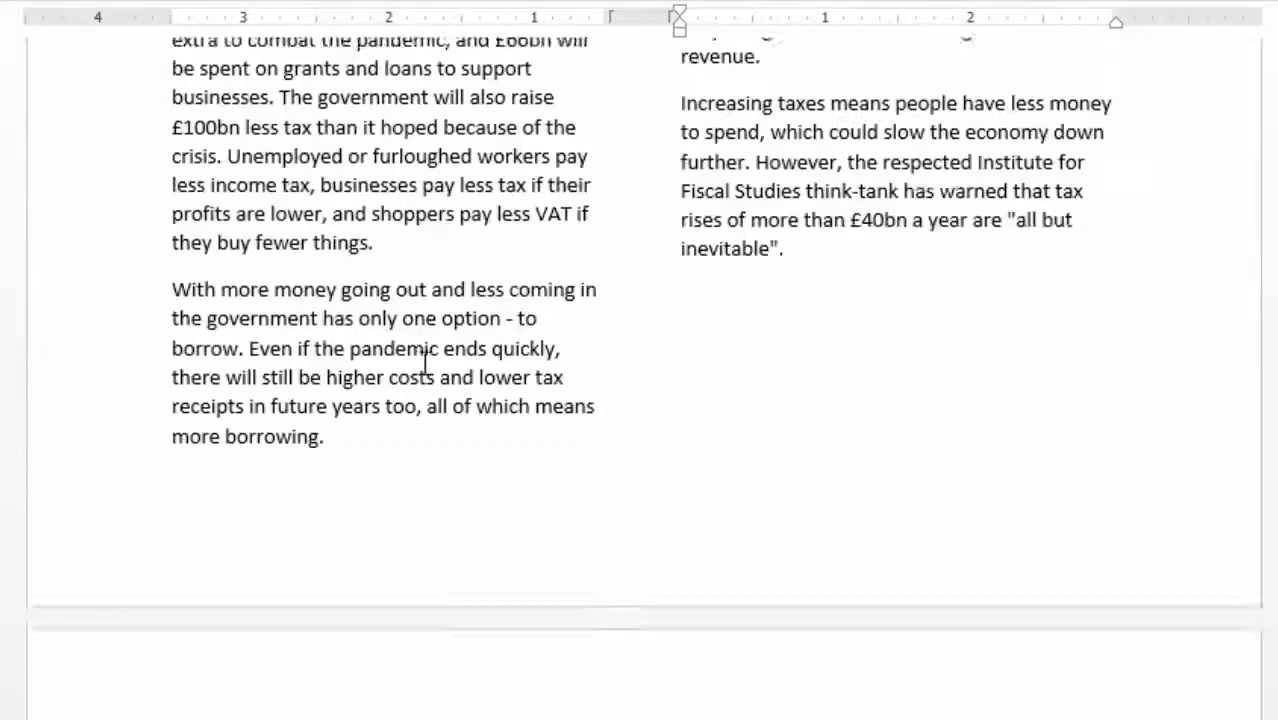
pyautogui.scroll(-10, 422, 442)
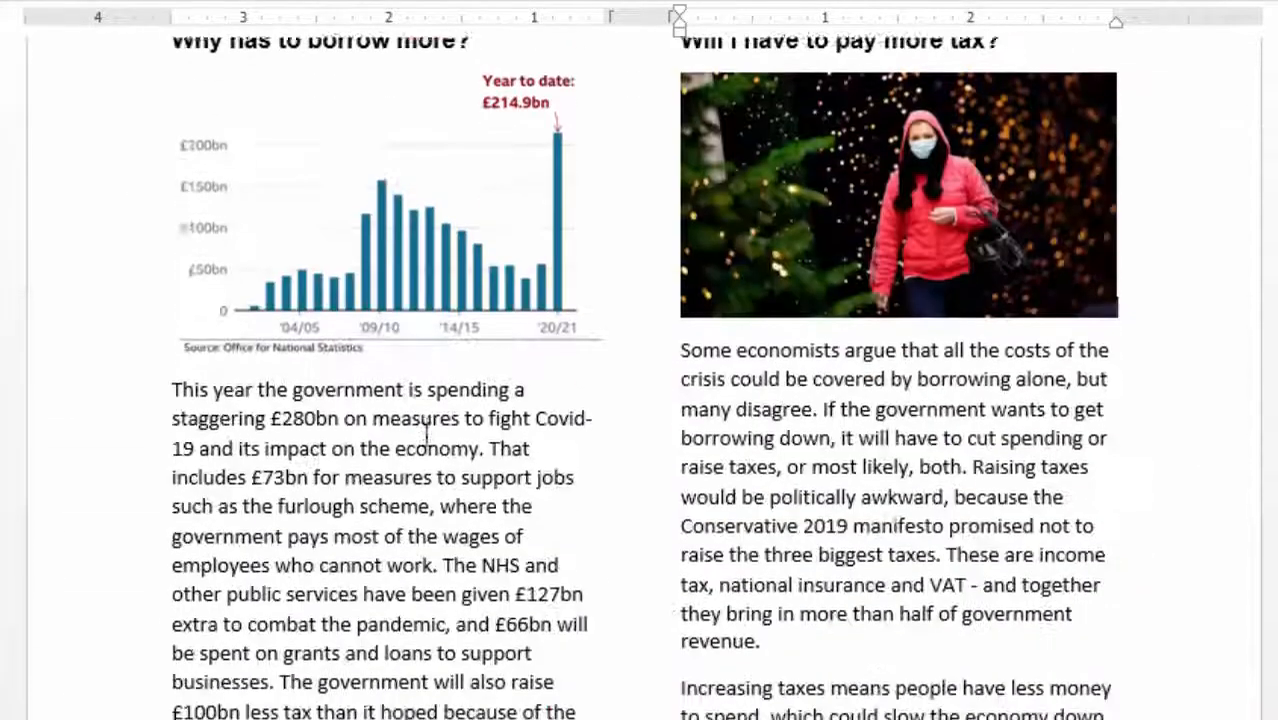
pyautogui.scroll(-4, 405, 566)
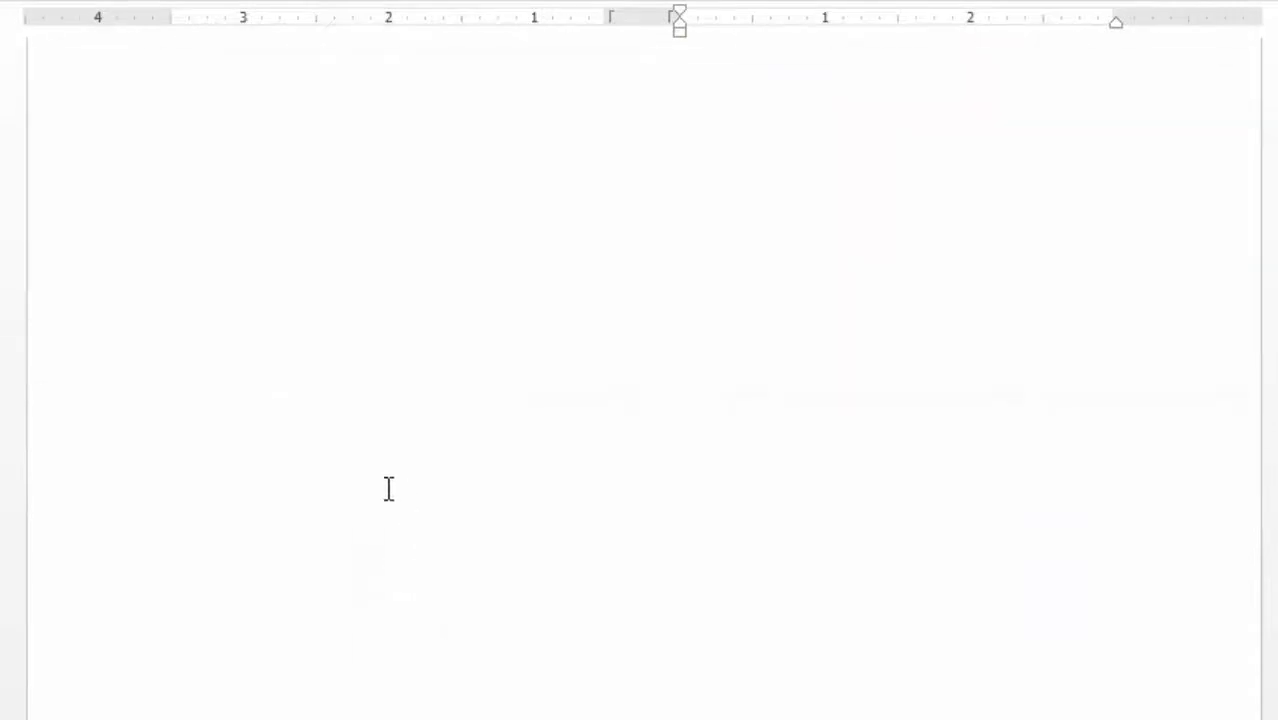
pyautogui.scroll(-5, 404, 466)
pyautogui.scroll(8, 408, 460)
pyautogui.scroll(10, 411, 455)
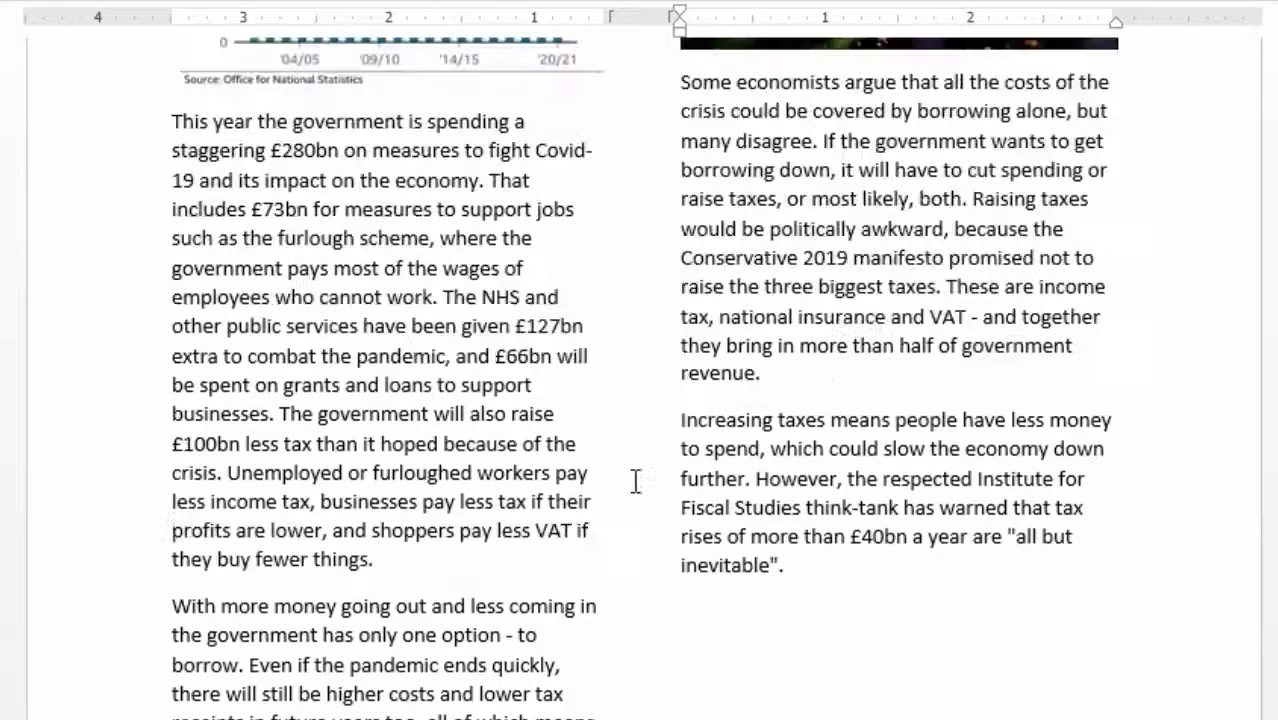
pyautogui.scroll(12, 635, 481)
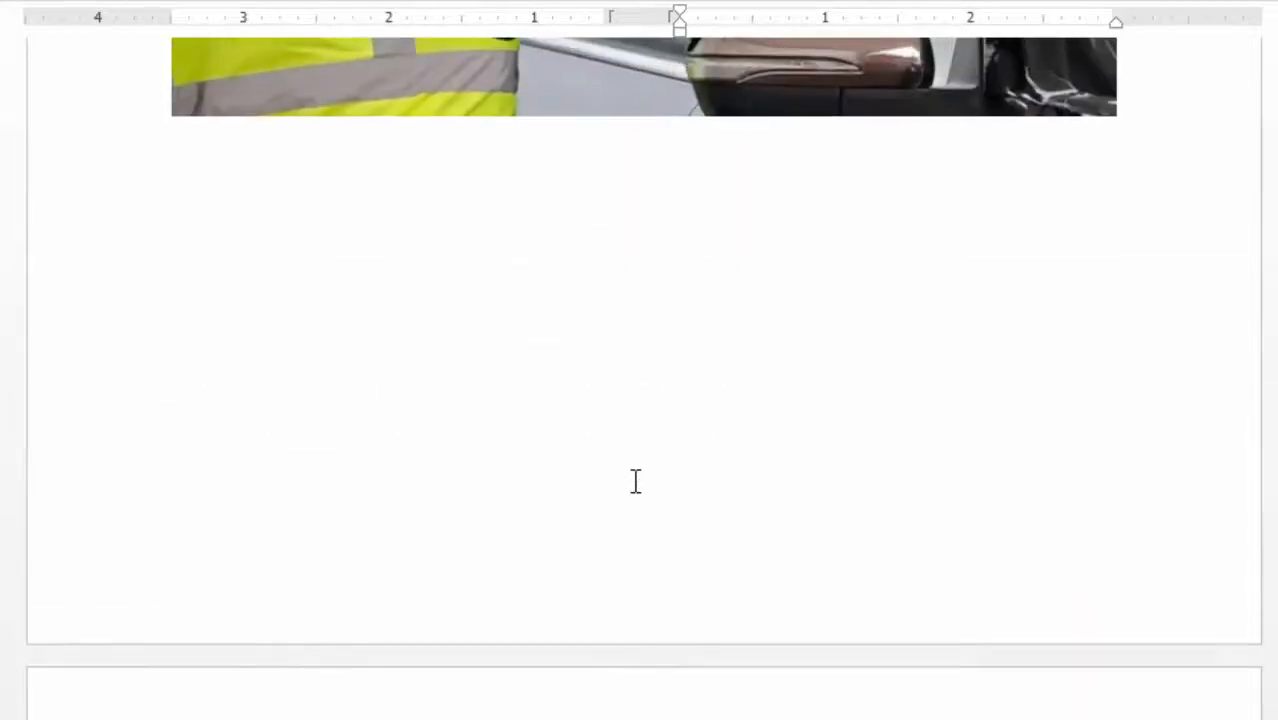
pyautogui.scroll(-15, 629, 489)
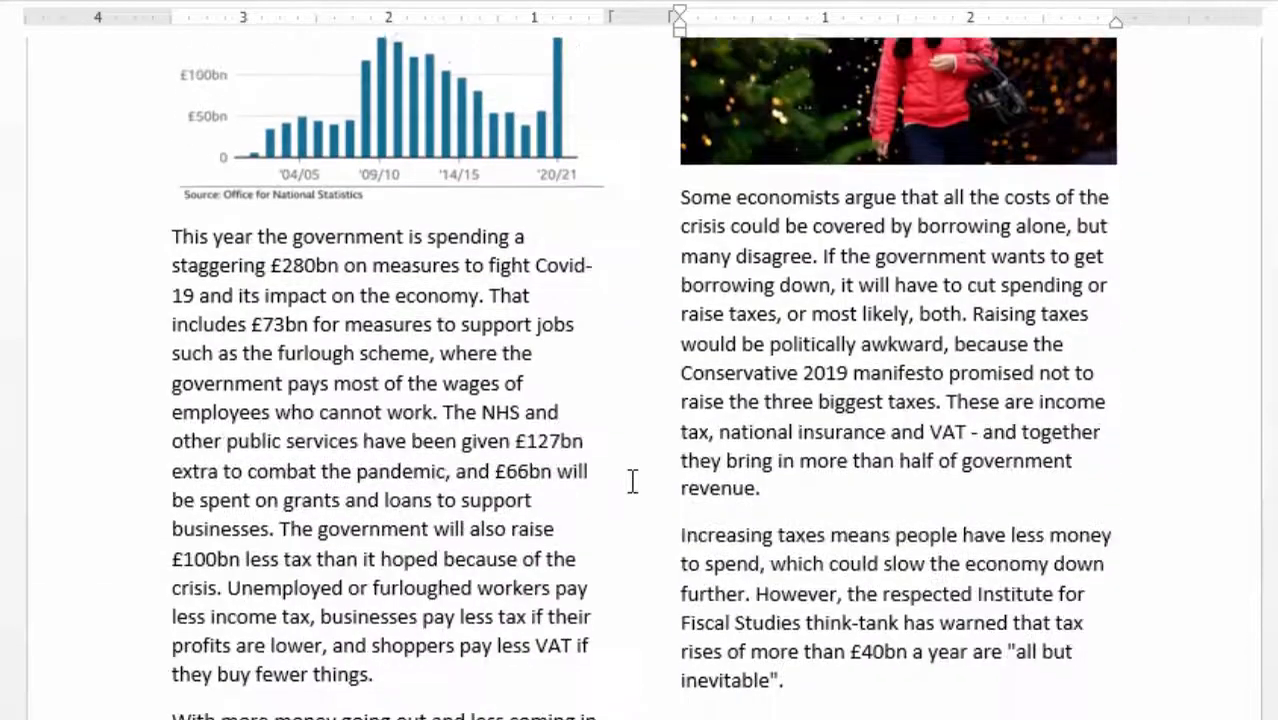
pyautogui.scroll(-3, 630, 480)
pyautogui.scroll(2, 627, 479)
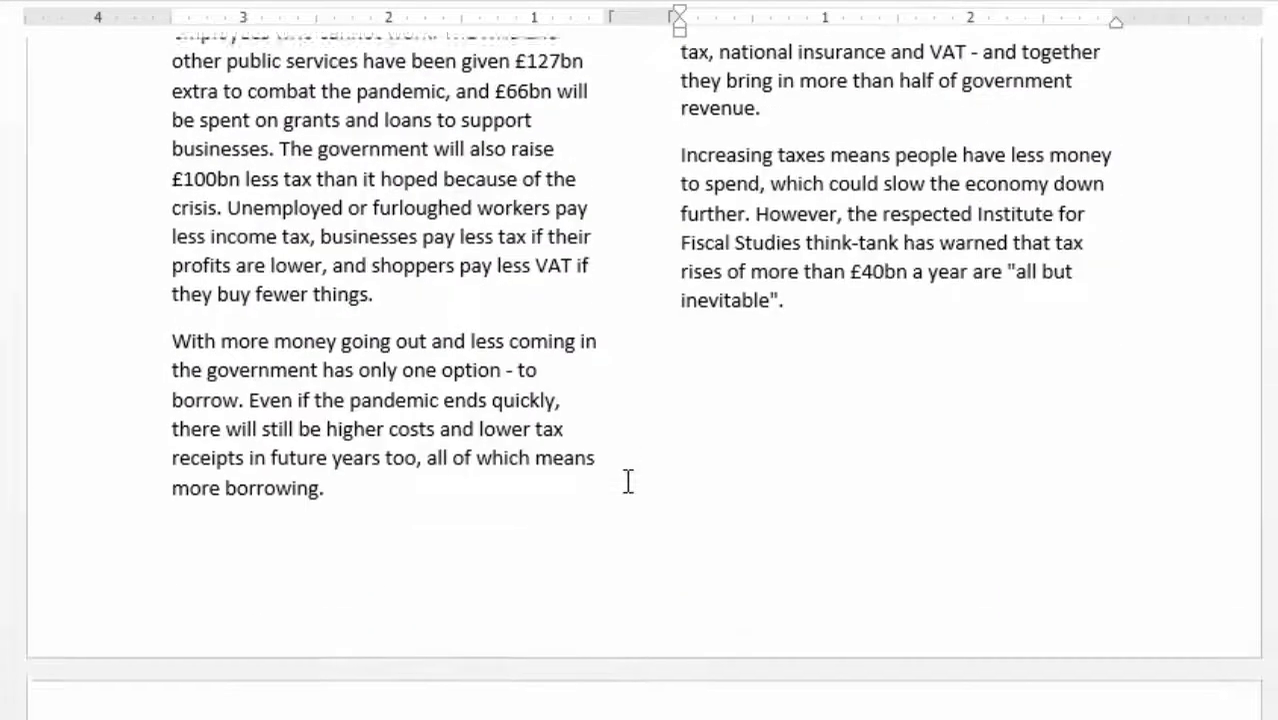
# Show the paragraph marks and hidden formatting symbols to inspect the section and column breaks in Section 1.
pyautogui.scroll(10, 628, 481)
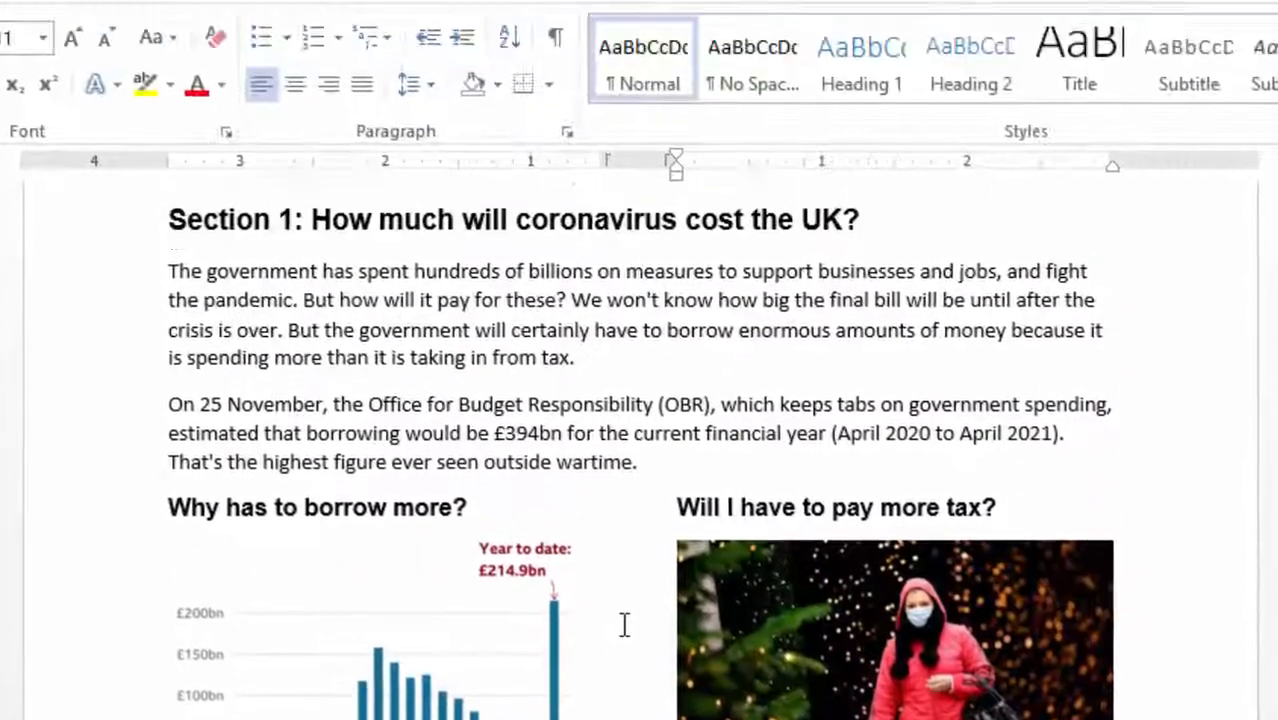
pyautogui.scroll(2, 624, 625)
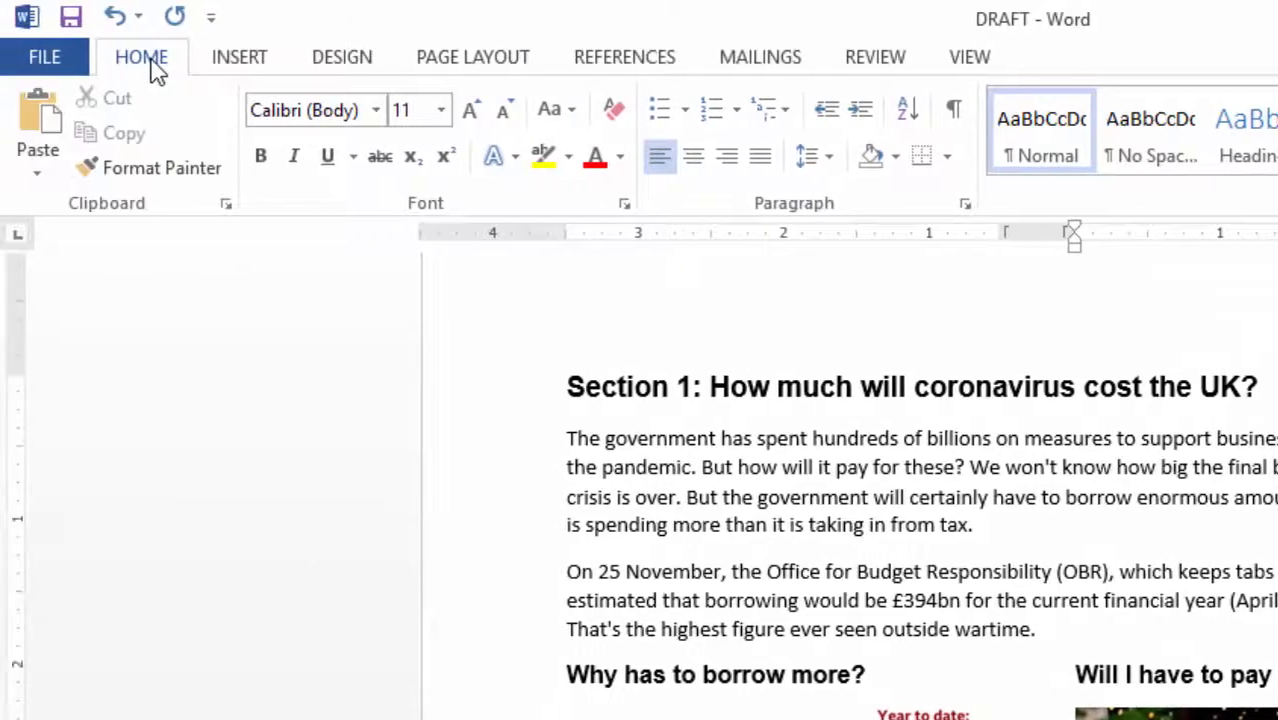
pyautogui.click(956, 118)
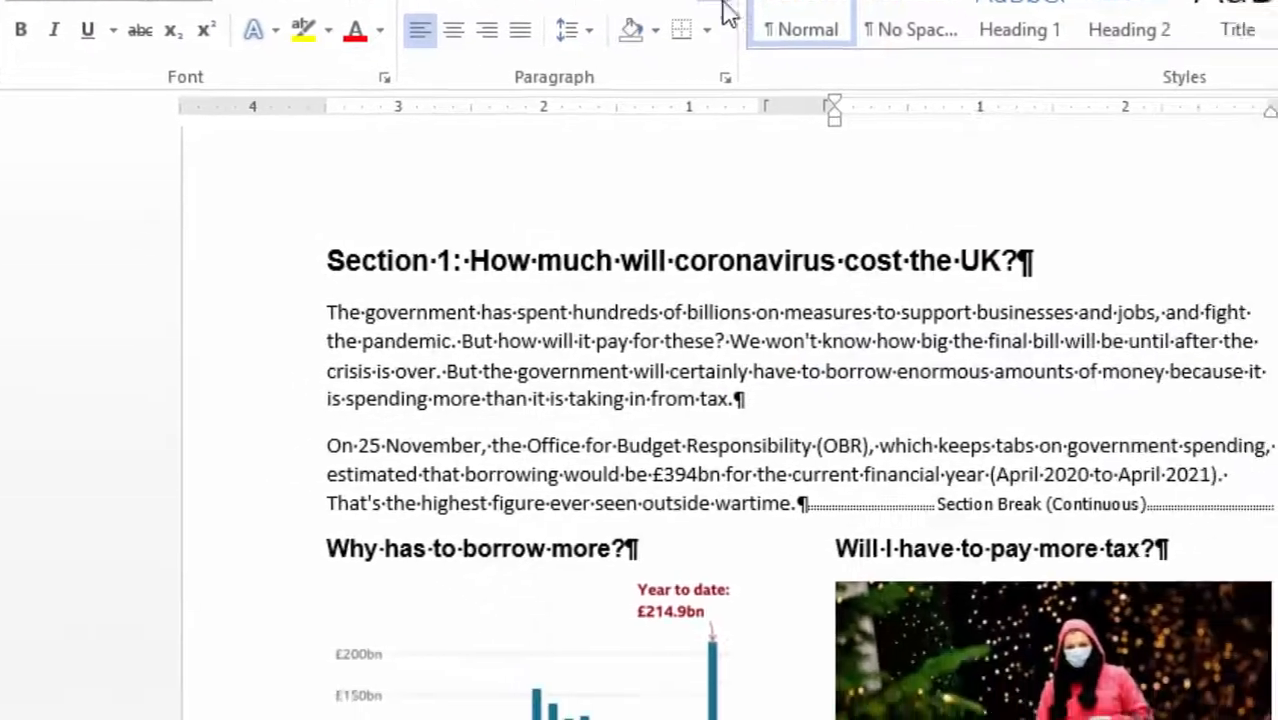
pyautogui.scroll(-8, 1010, 385)
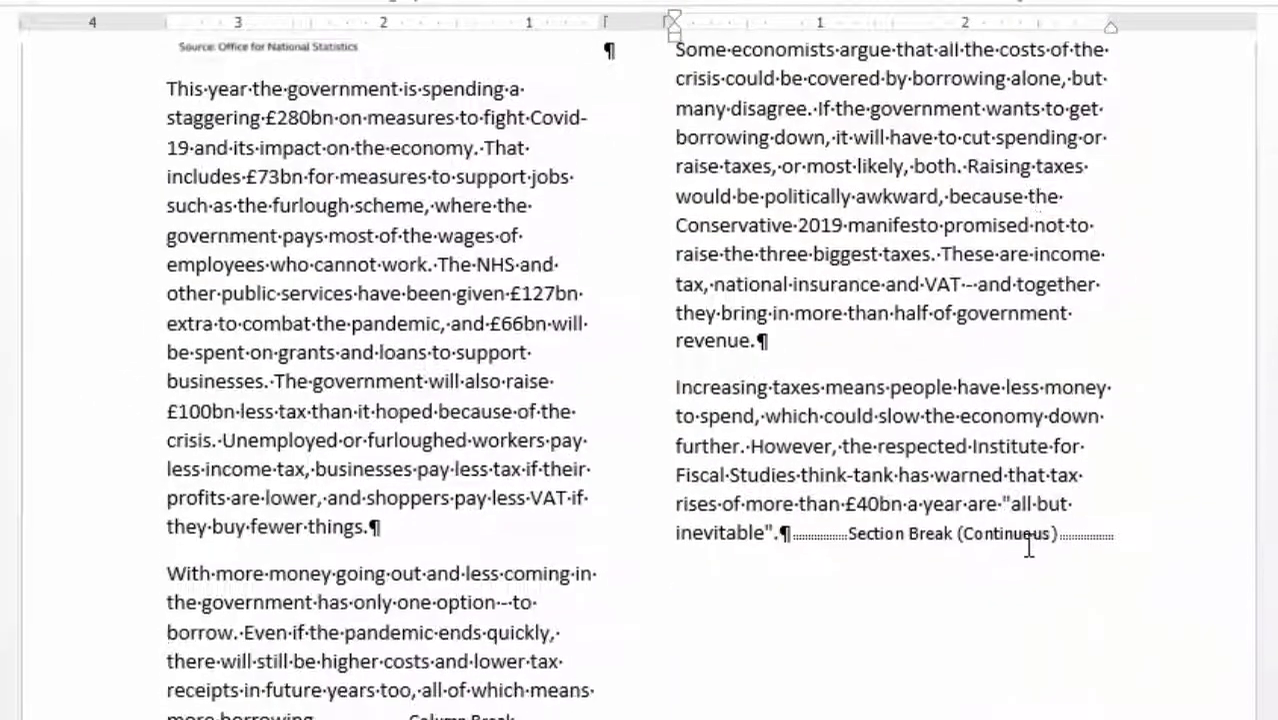
# Delete the page break and the empty paragraphs above the heading "Section 2: Can the UK afford all this debt?".
pyautogui.scroll(-8, 1010, 578)
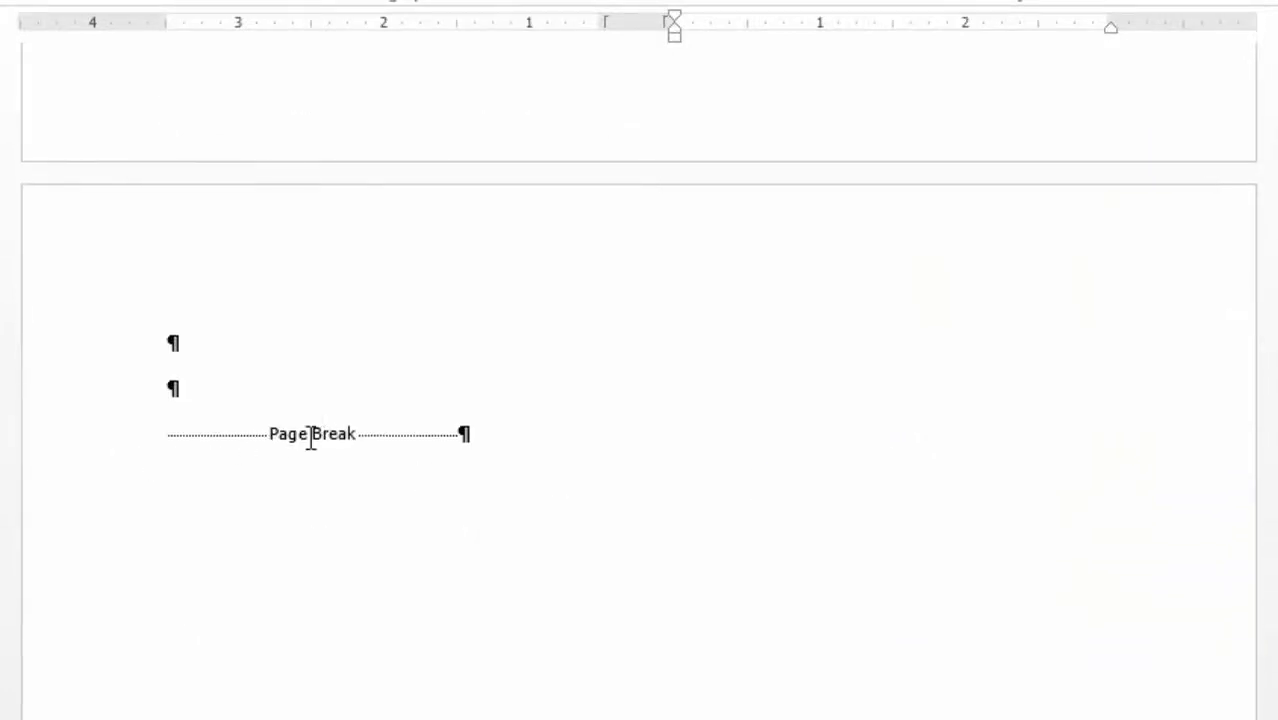
pyautogui.scroll(4, 710, 442)
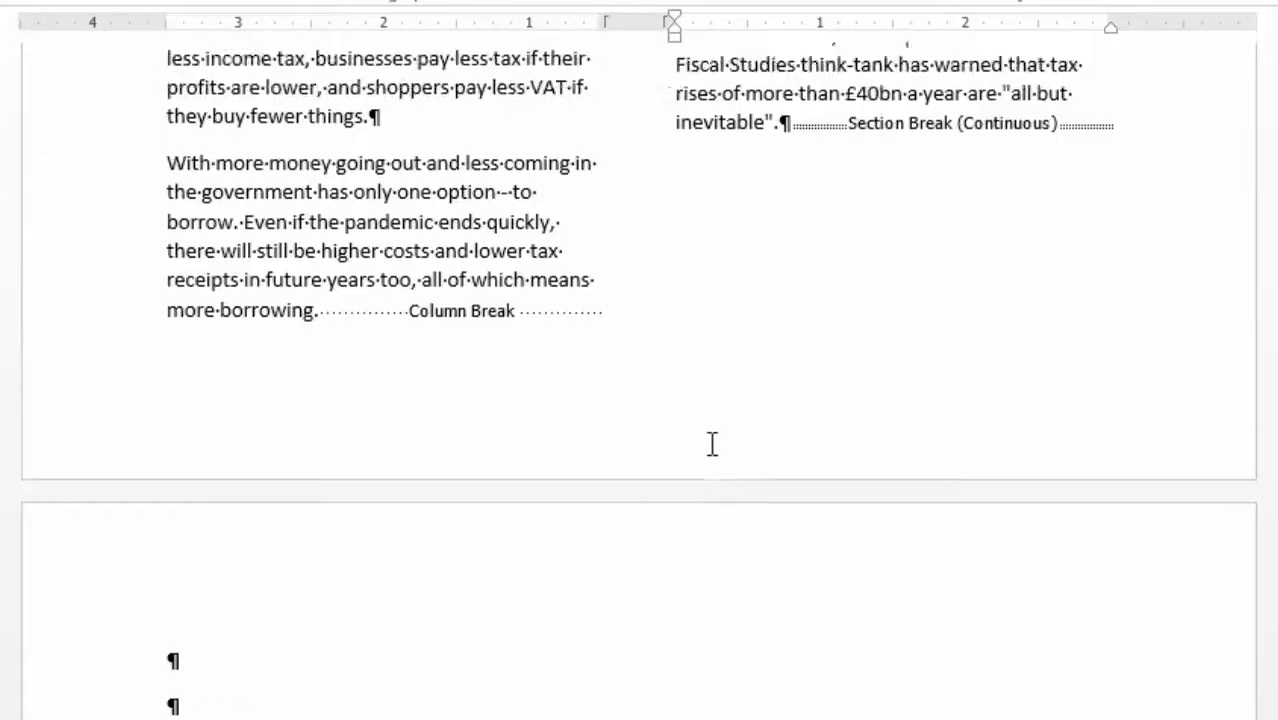
pyautogui.scroll(-2, 710, 442)
pyautogui.scroll(3, 713, 433)
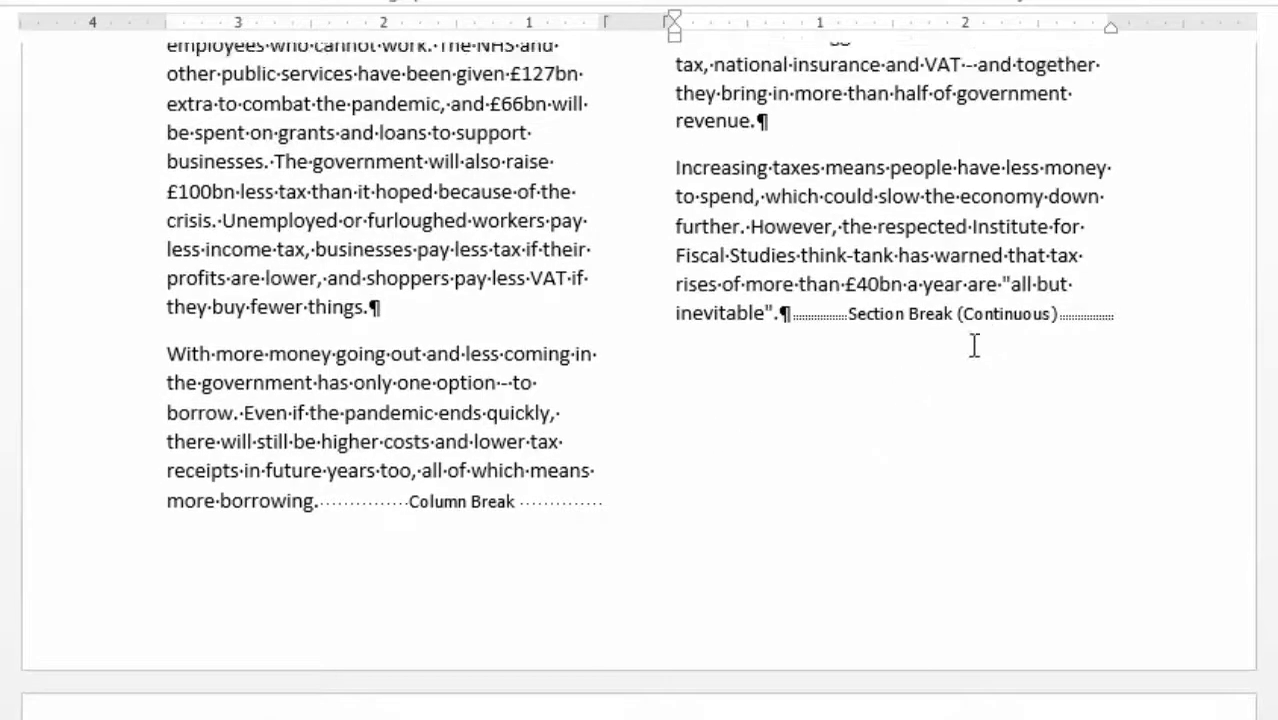
pyautogui.scroll(-4, 967, 348)
pyautogui.scroll(2, 258, 291)
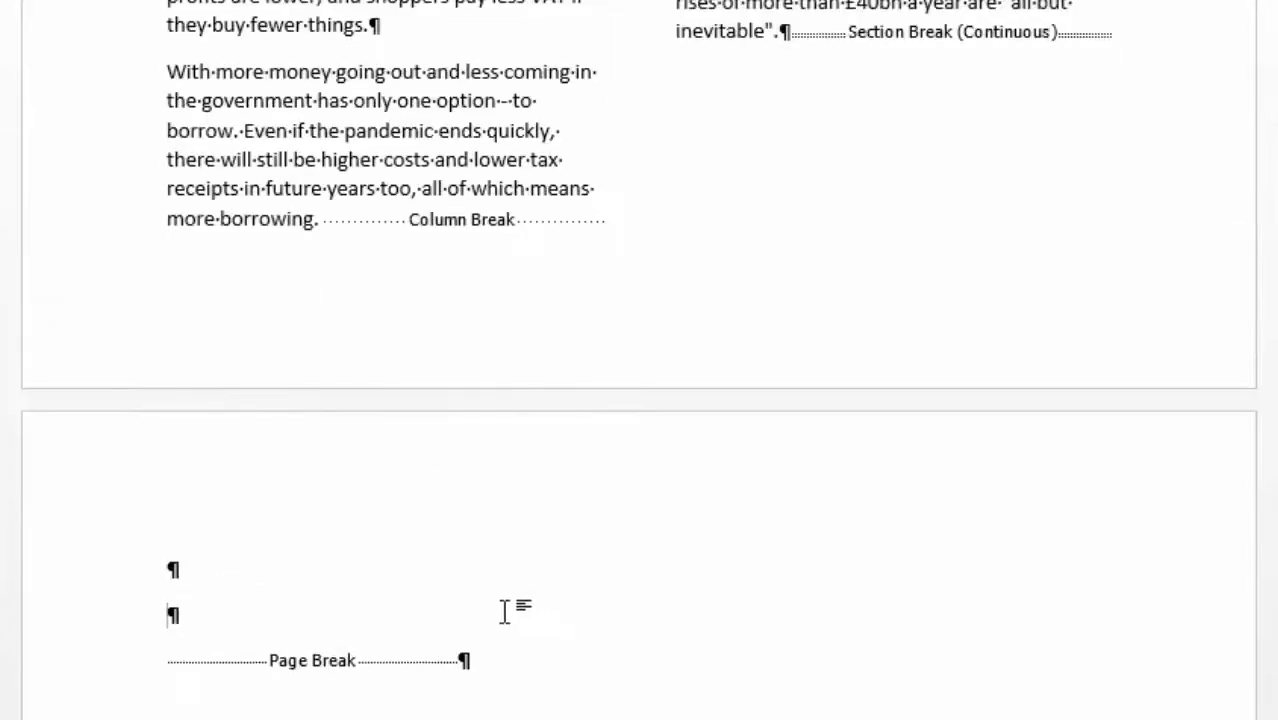
pyautogui.click(500, 663)
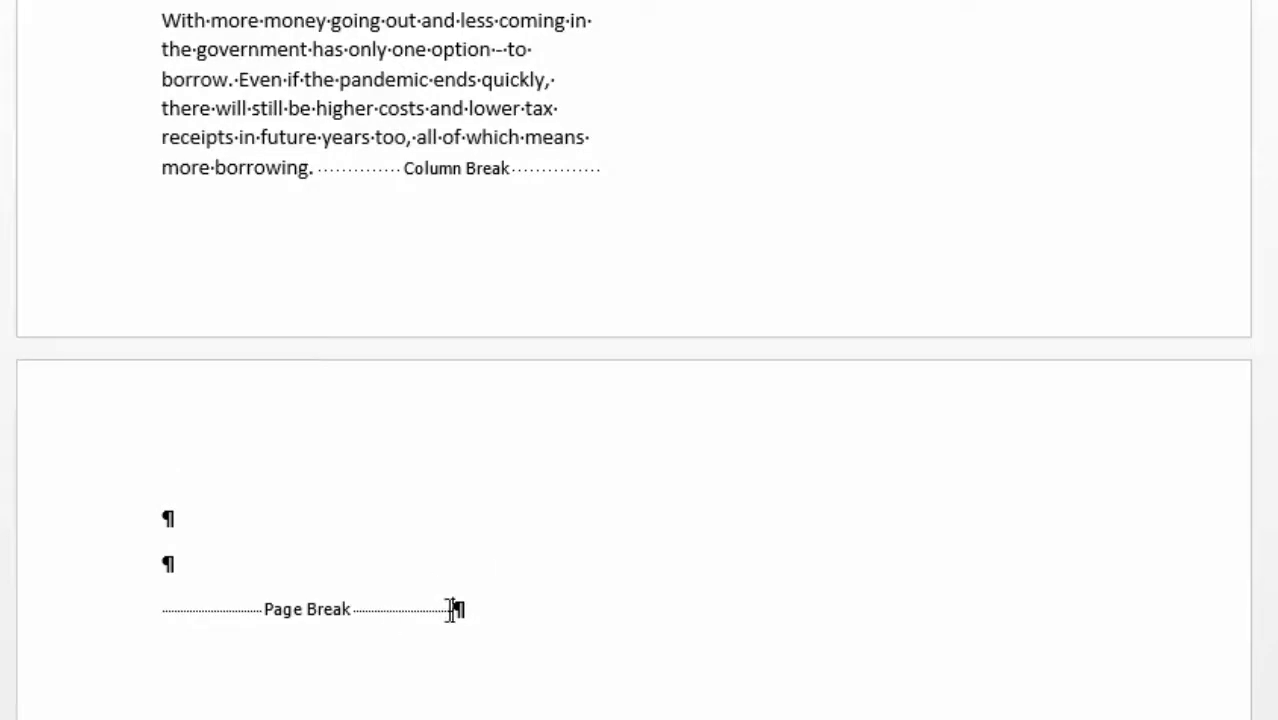
pyautogui.press('BackSpace')
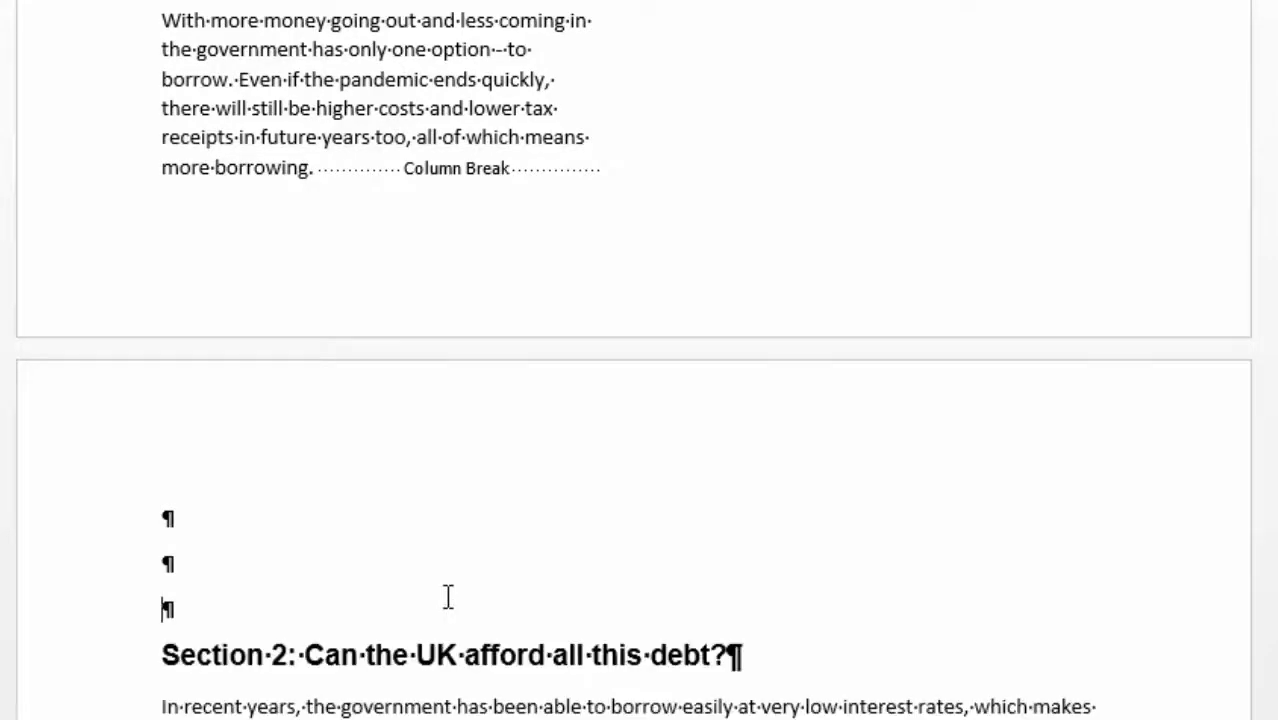
pyautogui.press('Delete')
pyautogui.press('Delete')
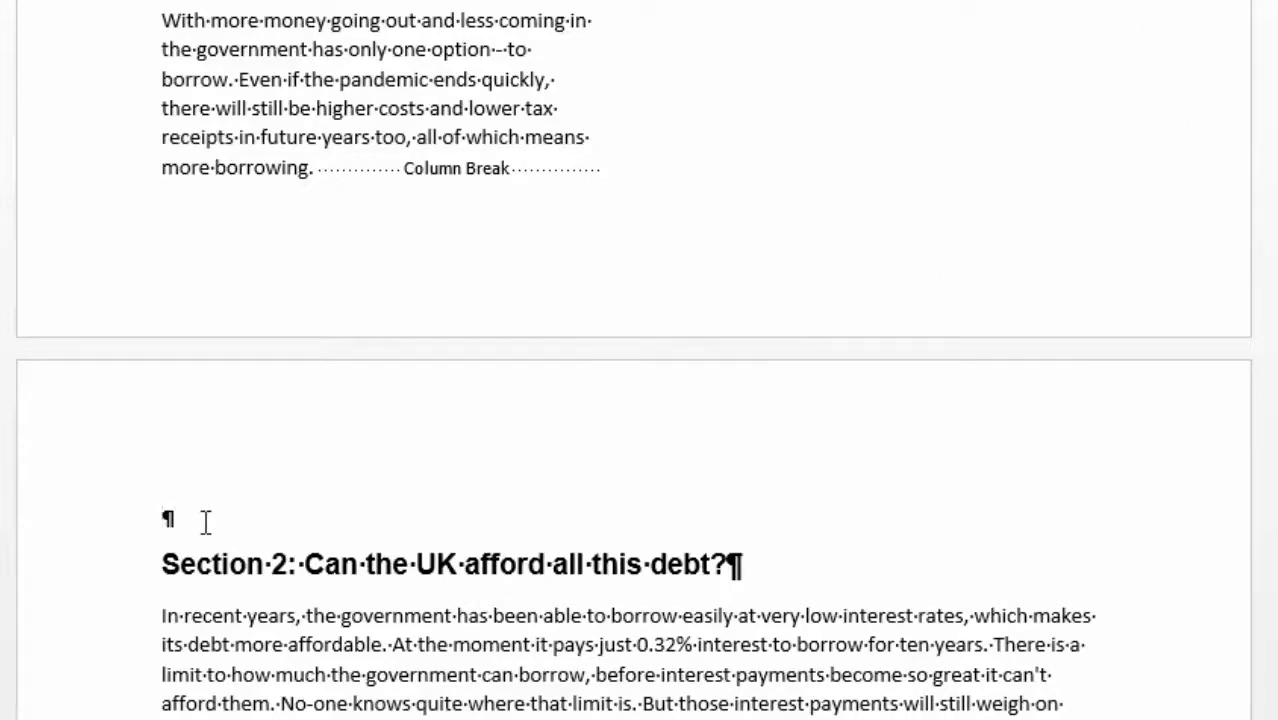
pyautogui.press('Delete')
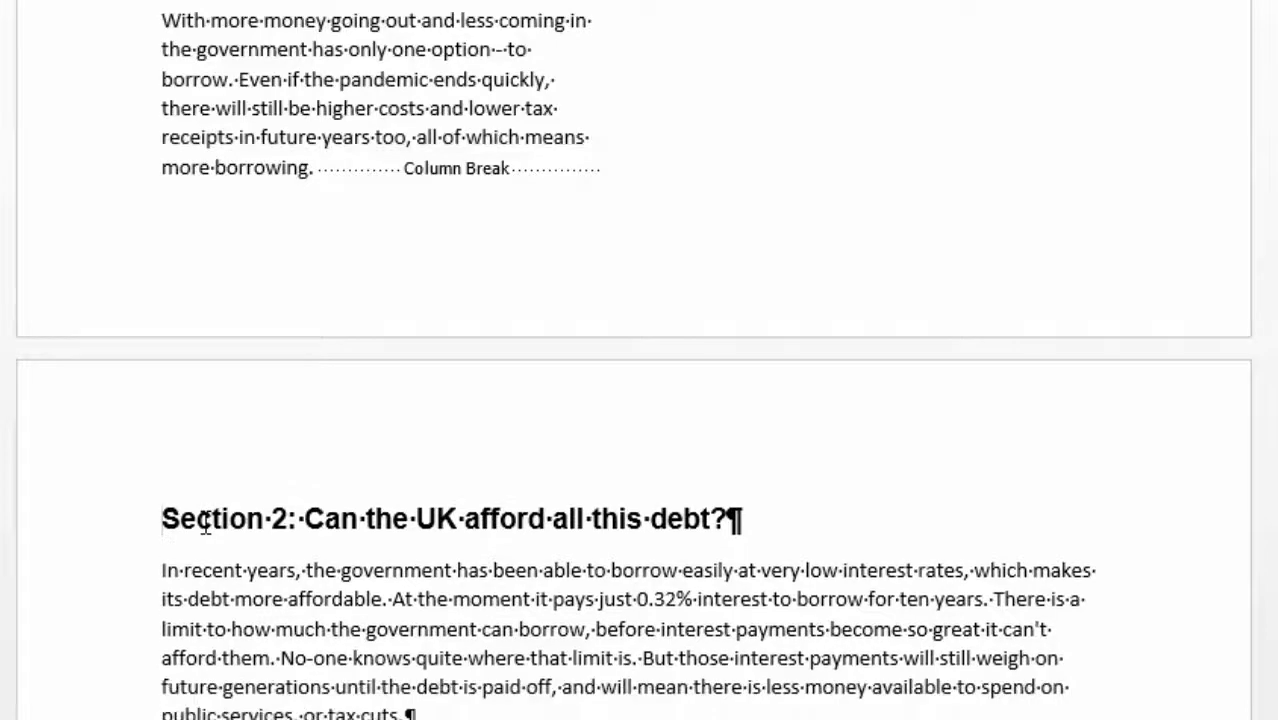
# Check the breaks around Section 2 and hide the paragraph marks and formatting symbols.
pyautogui.scroll(-2, 690, 457)
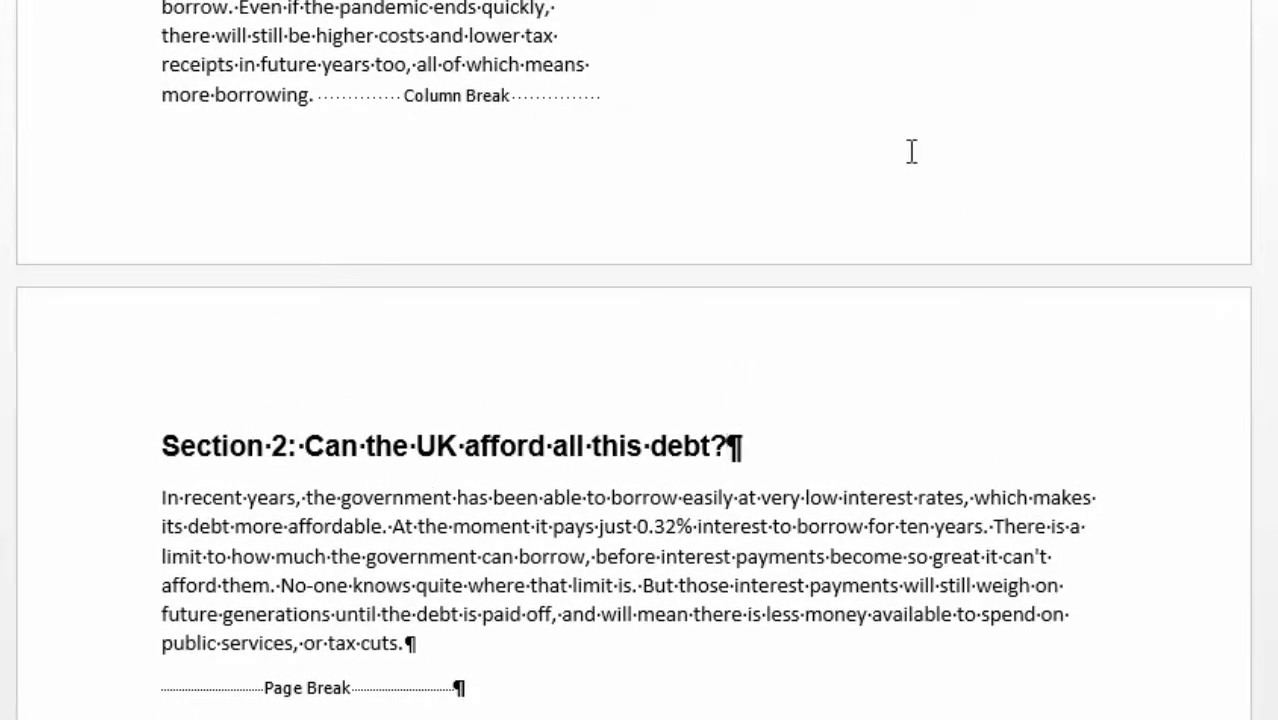
pyautogui.scroll(3, 904, 200)
pyautogui.scroll(-7, 896, 274)
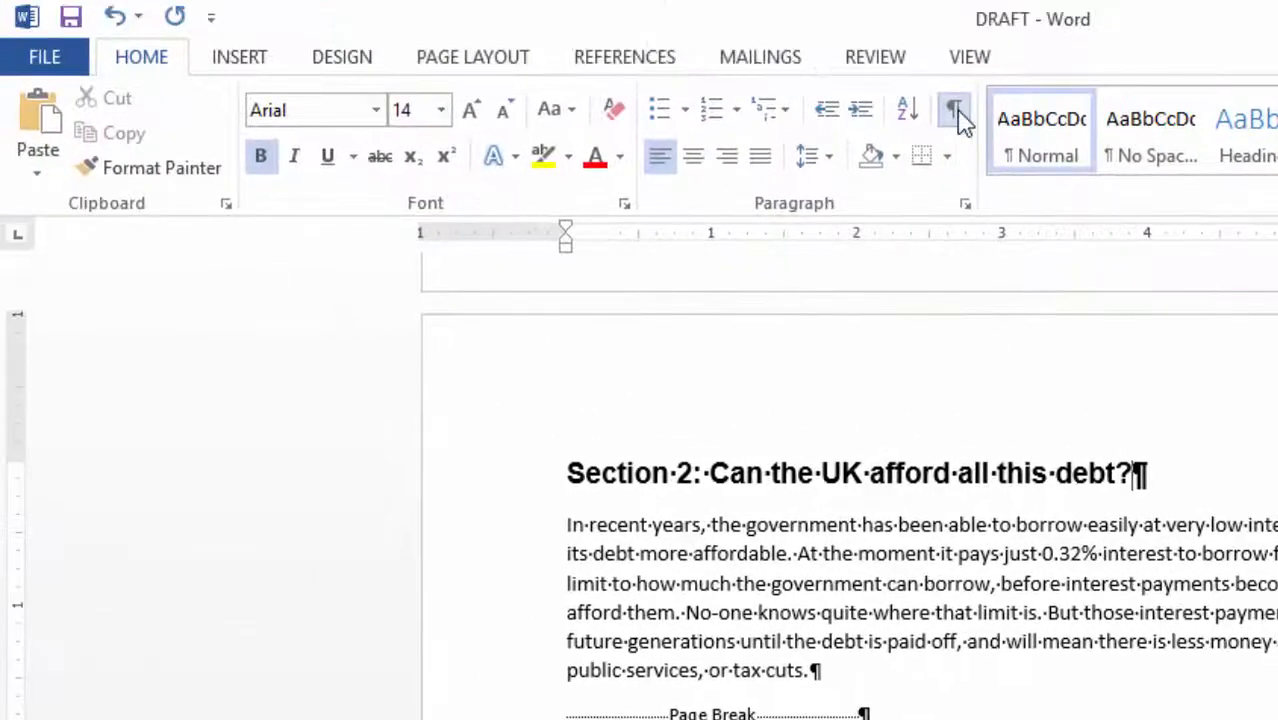
pyautogui.click(958, 118)
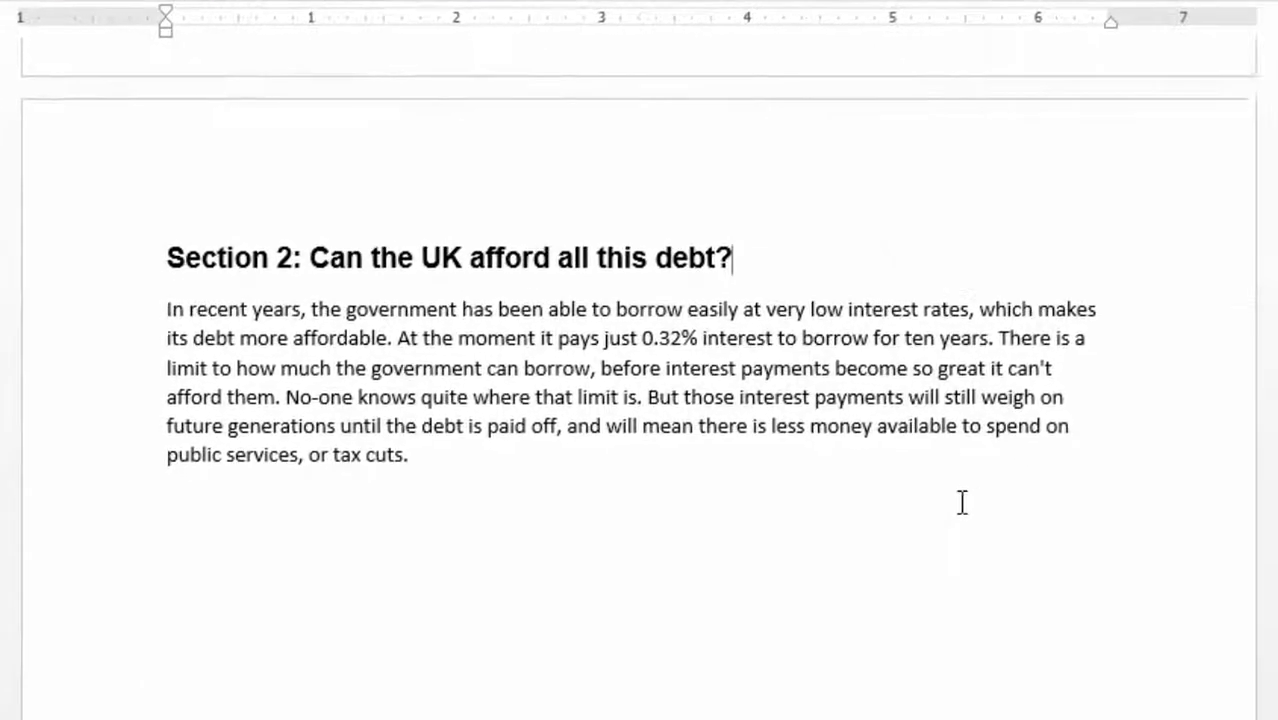
# Review the page layout from the Section 1 heading and its two illustrated columns through to the Section 2 page.
pyautogui.scroll(3, 960, 501)
pyautogui.scroll(4, 990, 526)
pyautogui.scroll(-8, 434, 443)
pyautogui.scroll(4, 434, 400)
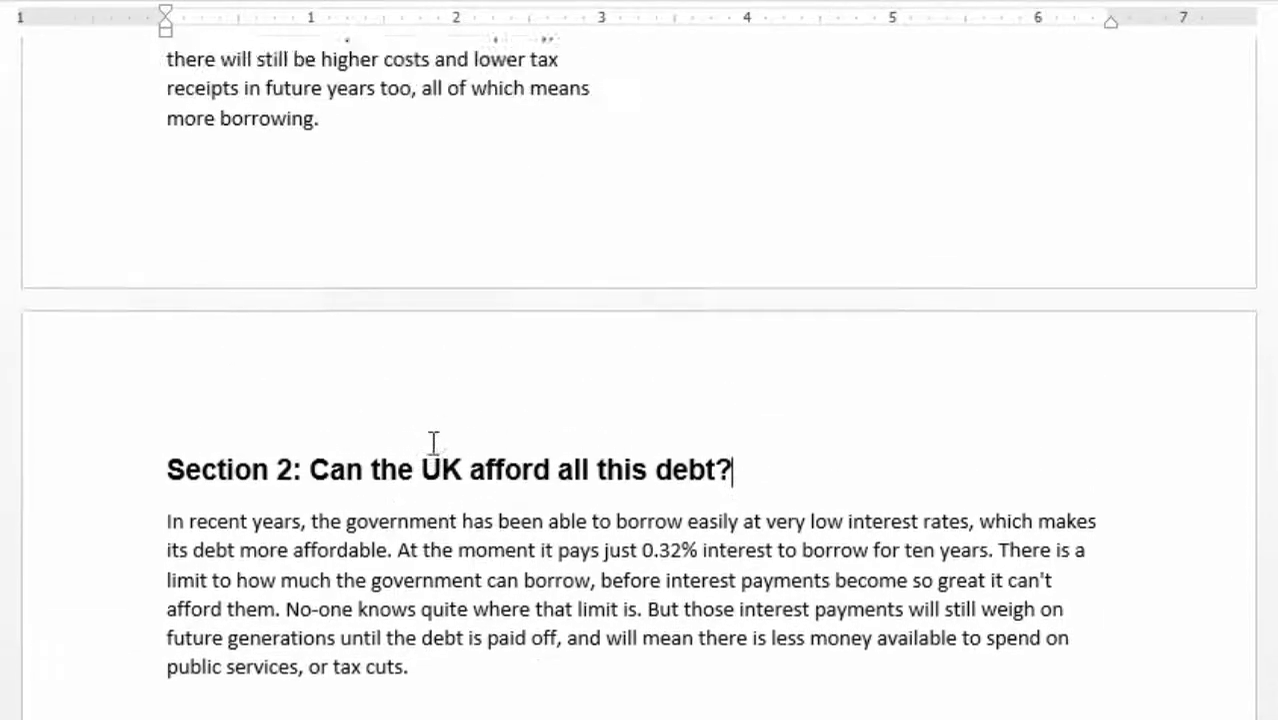
pyautogui.scroll(9, 434, 443)
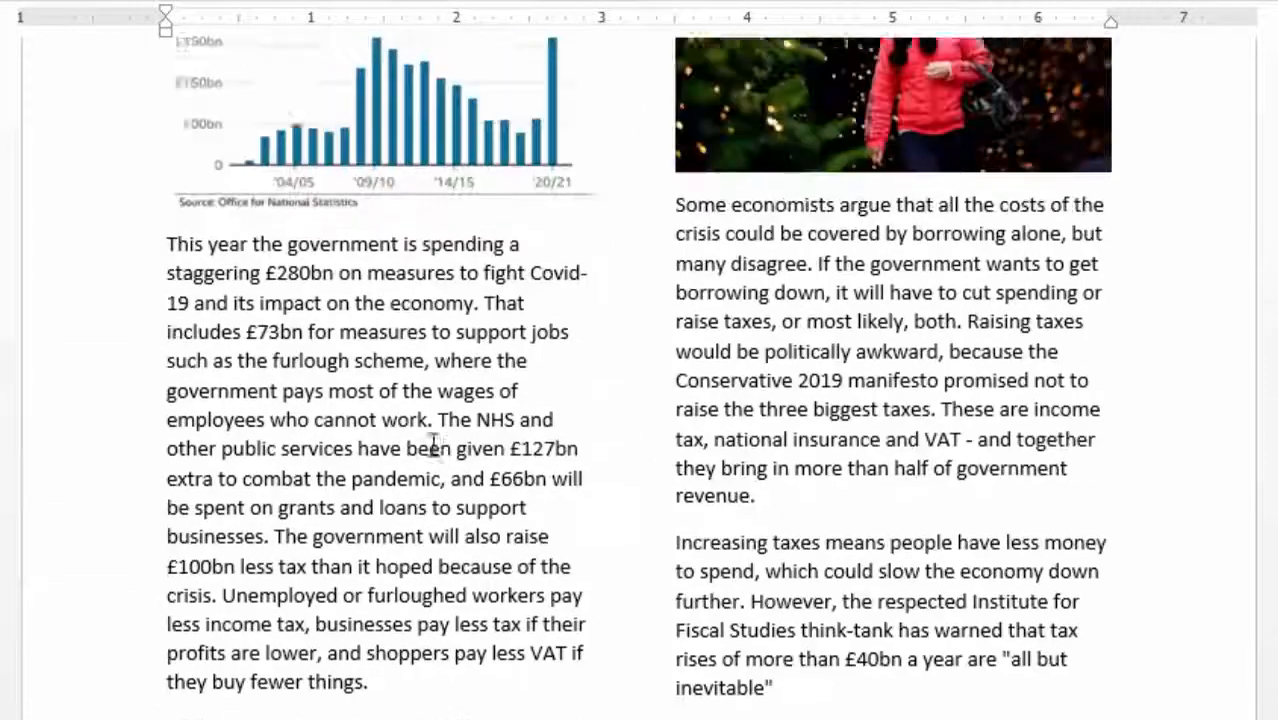
pyautogui.scroll(4, 632, 487)
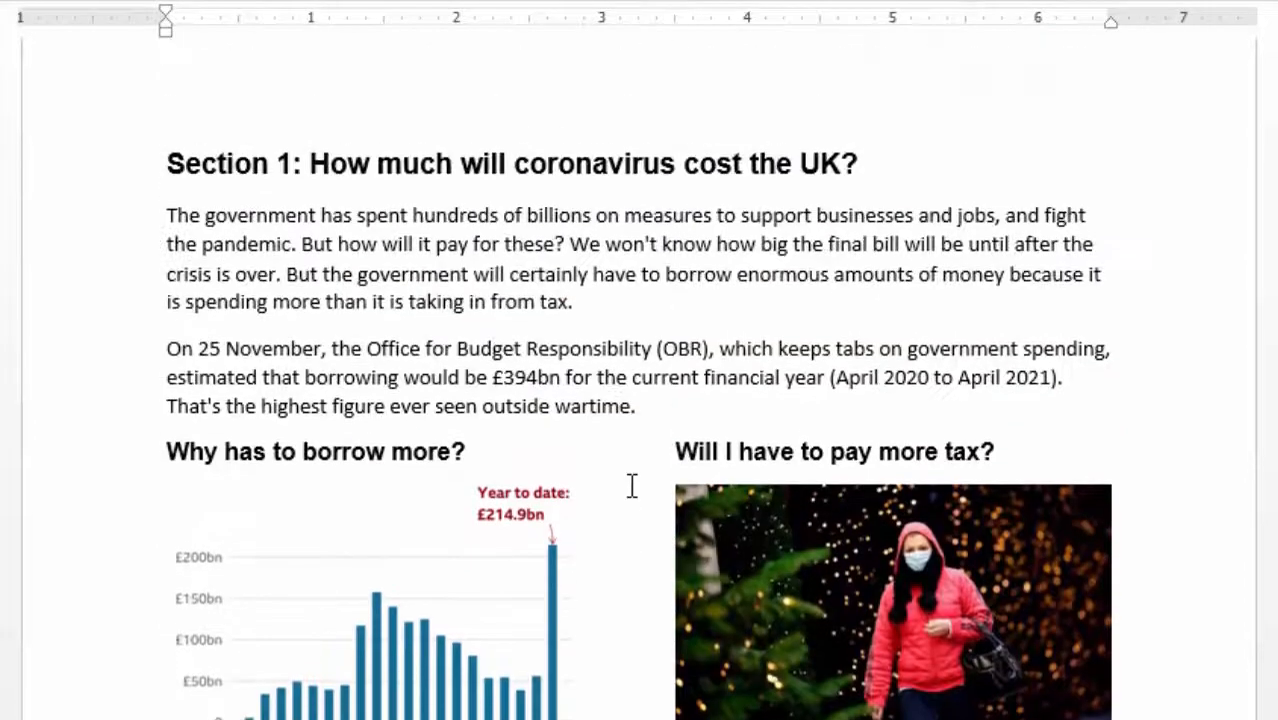
pyautogui.scroll(-17, 632, 487)
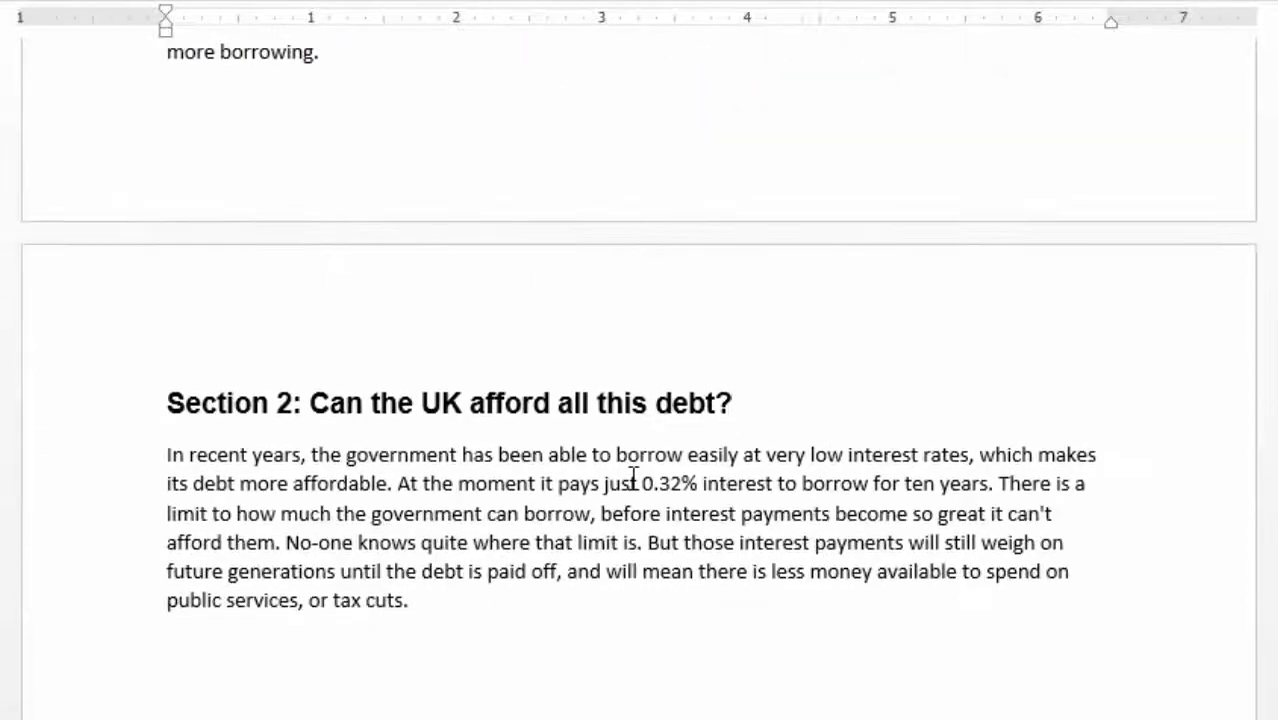
pyautogui.scroll(-5, 633, 477)
pyautogui.scroll(5, 633, 475)
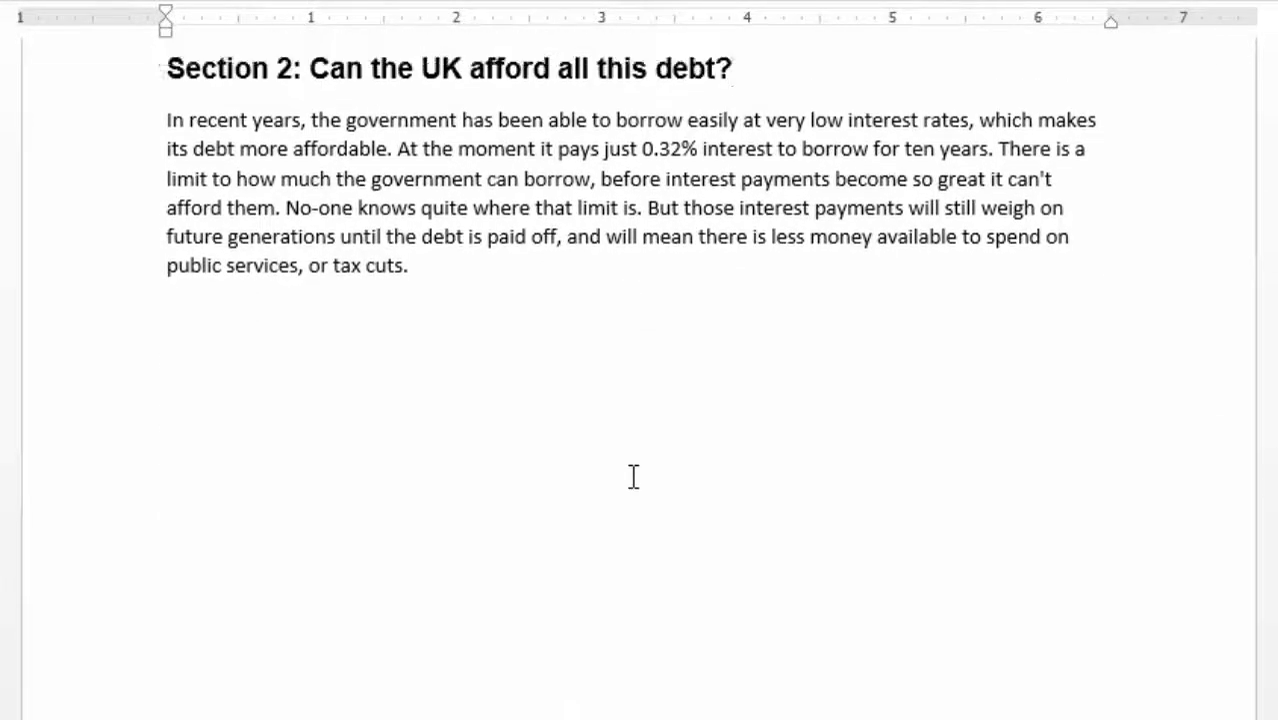
pyautogui.scroll(-6, 633, 490)
pyautogui.scroll(4, 650, 482)
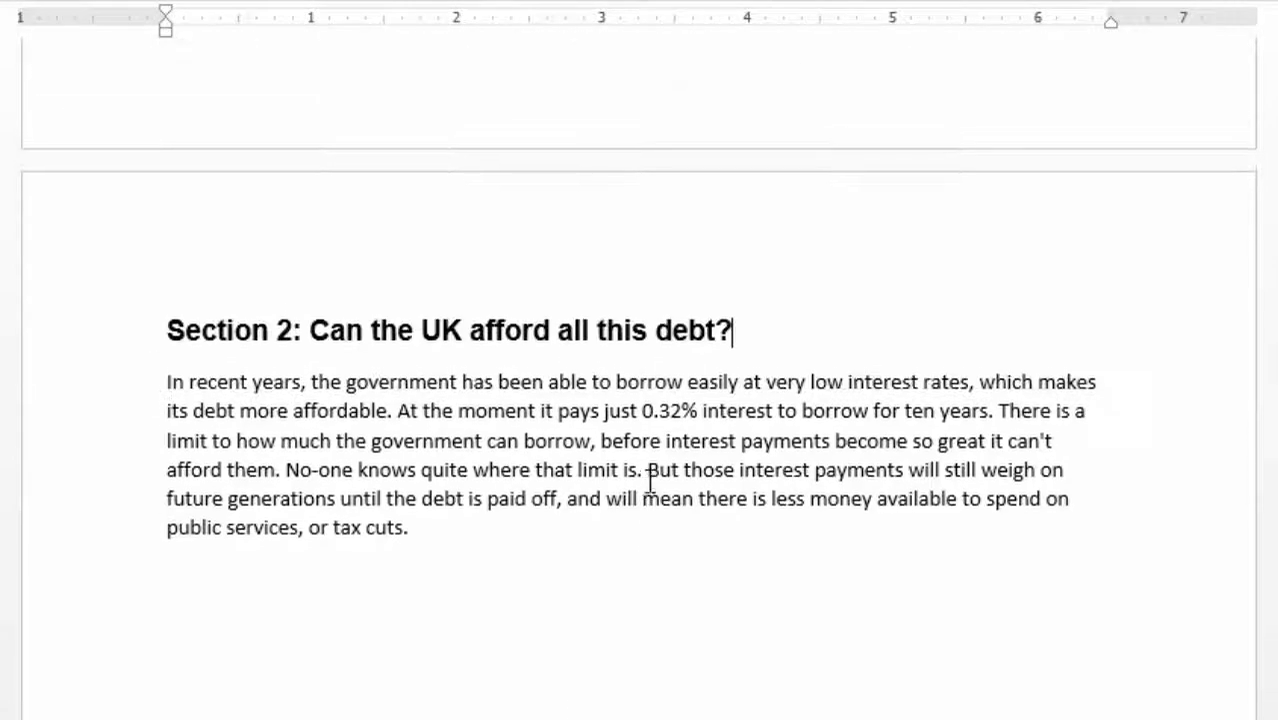
pyautogui.scroll(-5, 651, 482)
pyautogui.scroll(14, 650, 480)
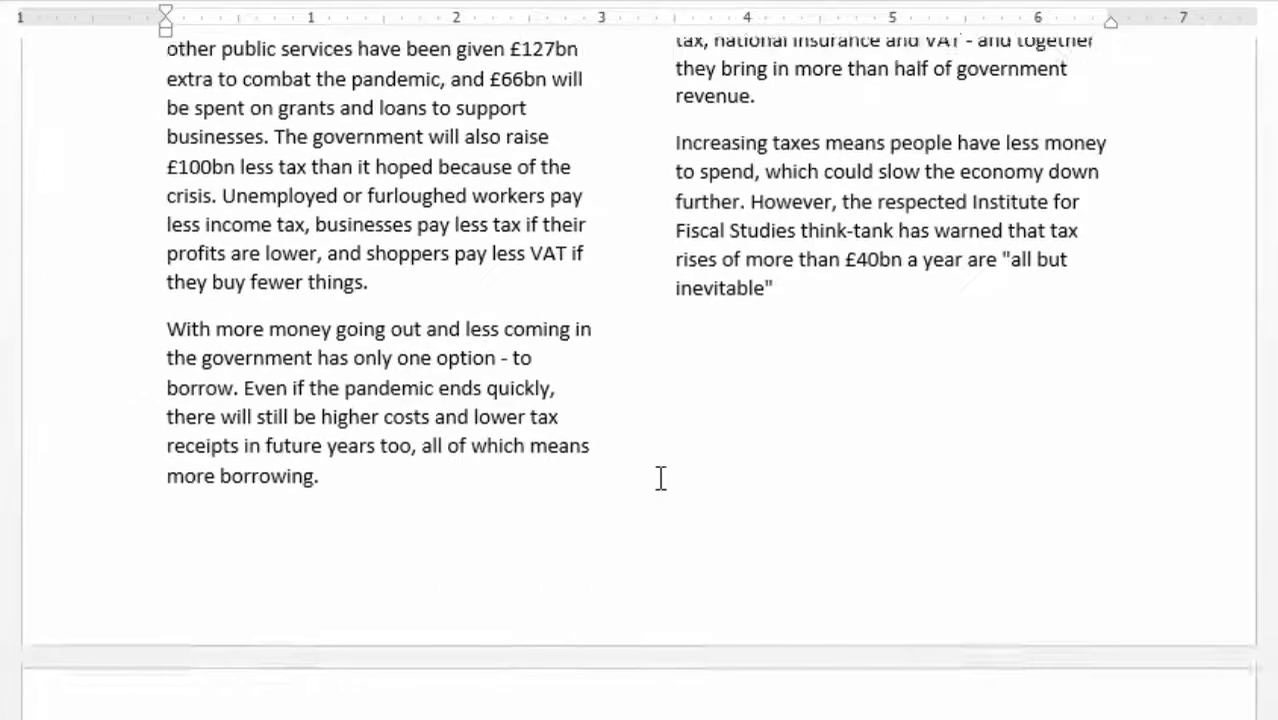
pyautogui.scroll(7, 661, 477)
pyautogui.scroll(-4, 661, 477)
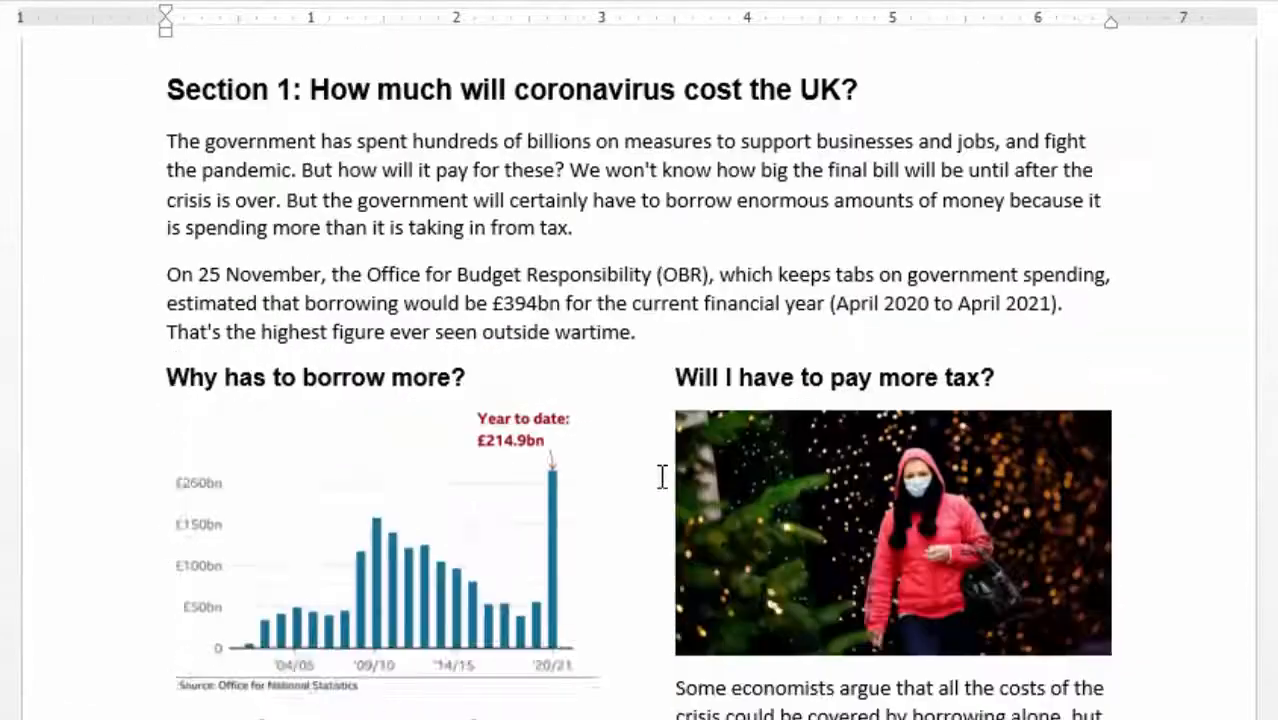
pyautogui.scroll(-12, 661, 477)
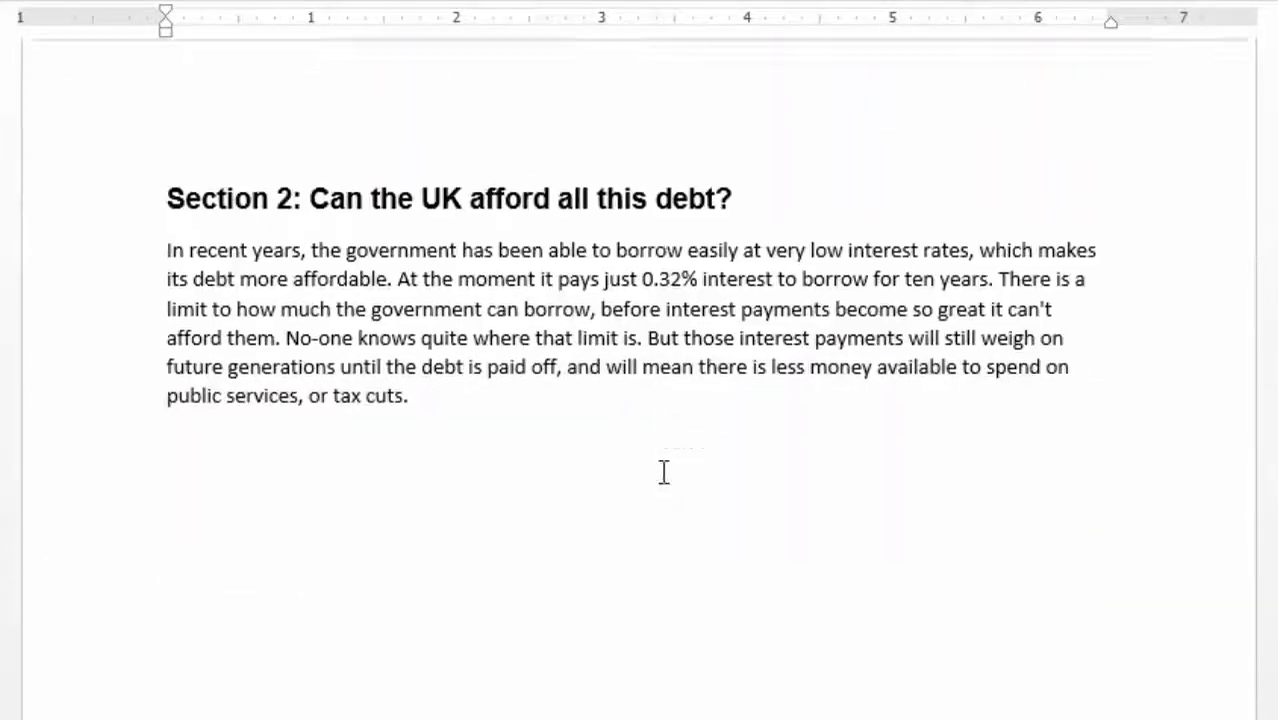
# Insert the SHOPPING picture on a new line below the Section 2 paragraph.
pyautogui.scroll(-3, 499, 379)
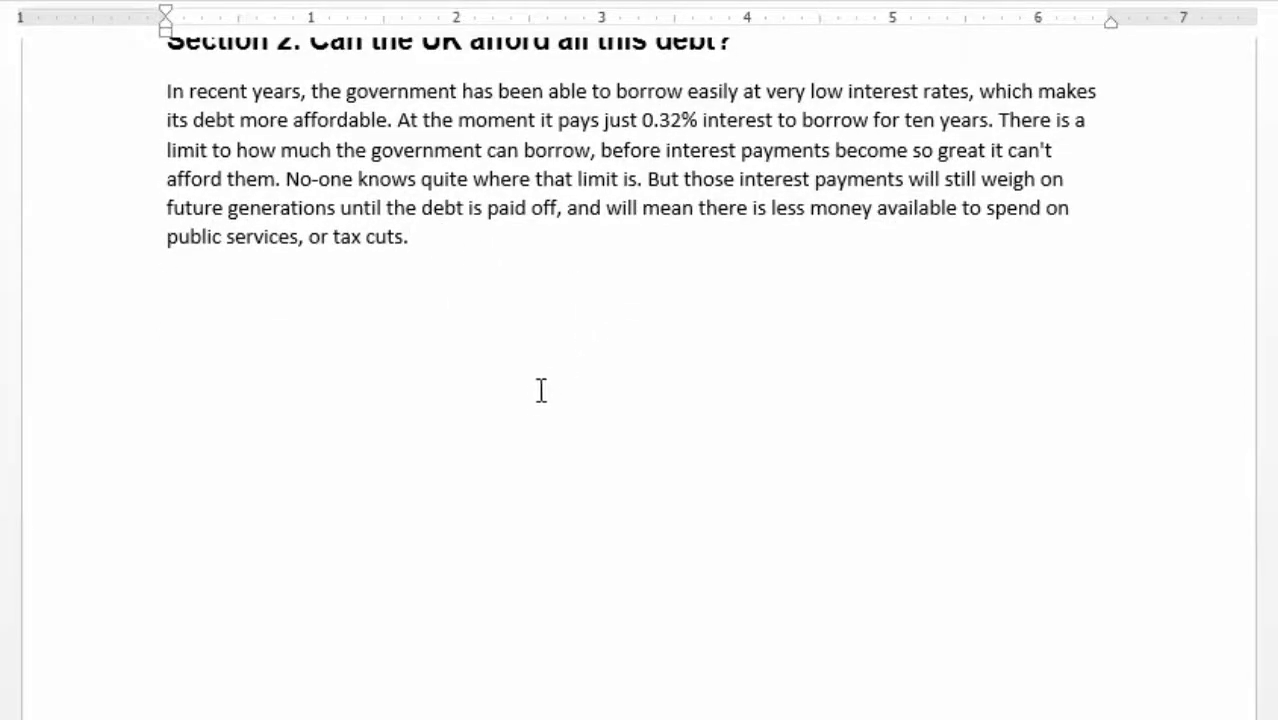
pyautogui.scroll(3, 650, 486)
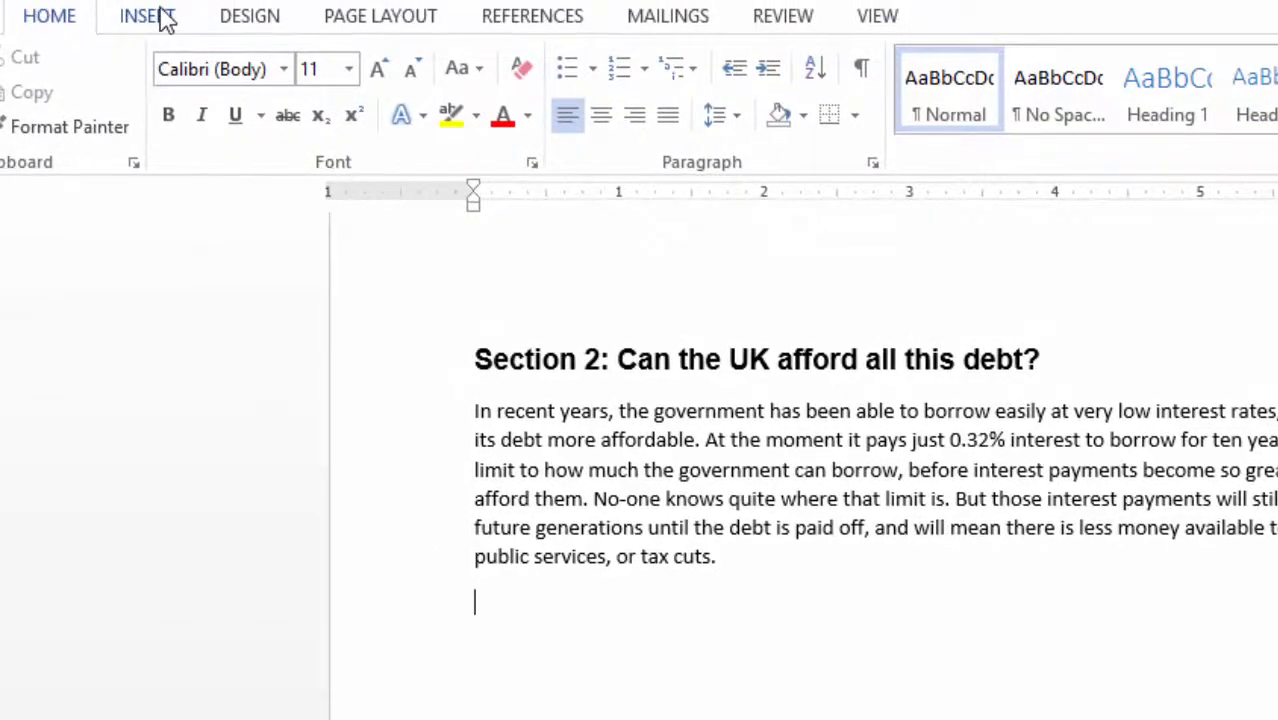
pyautogui.click(147, 16)
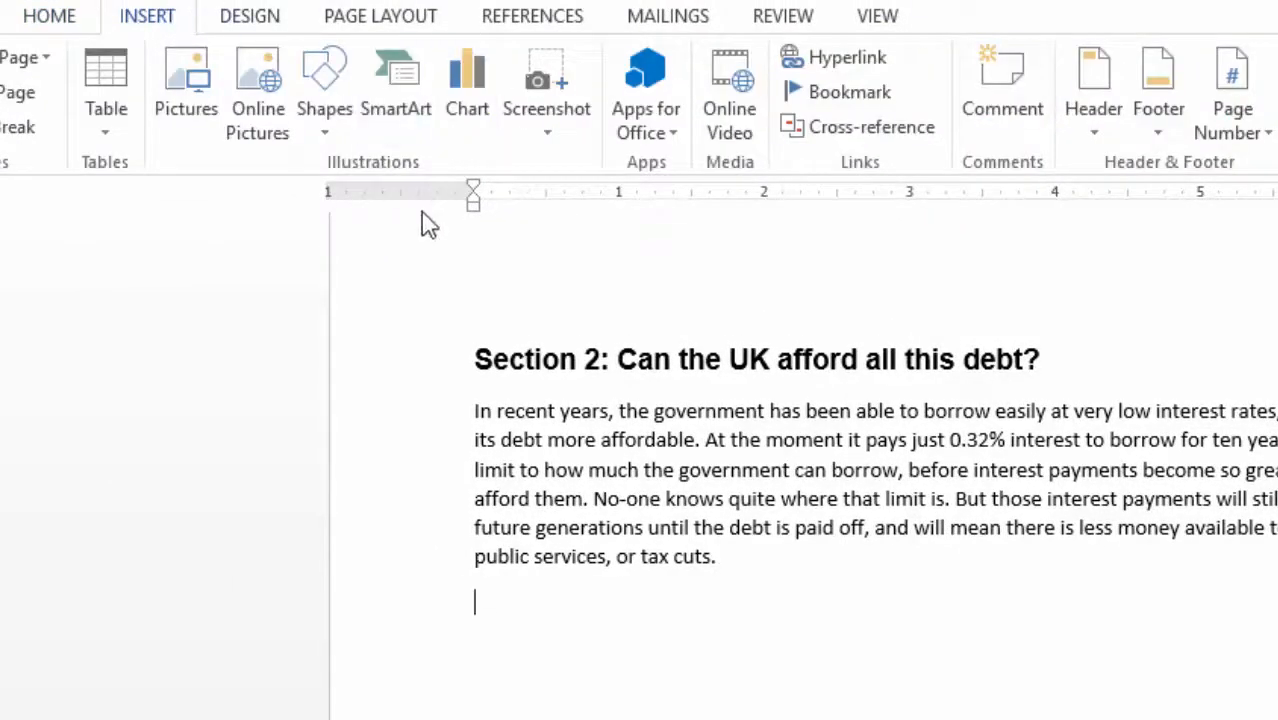
pyautogui.click(188, 88)
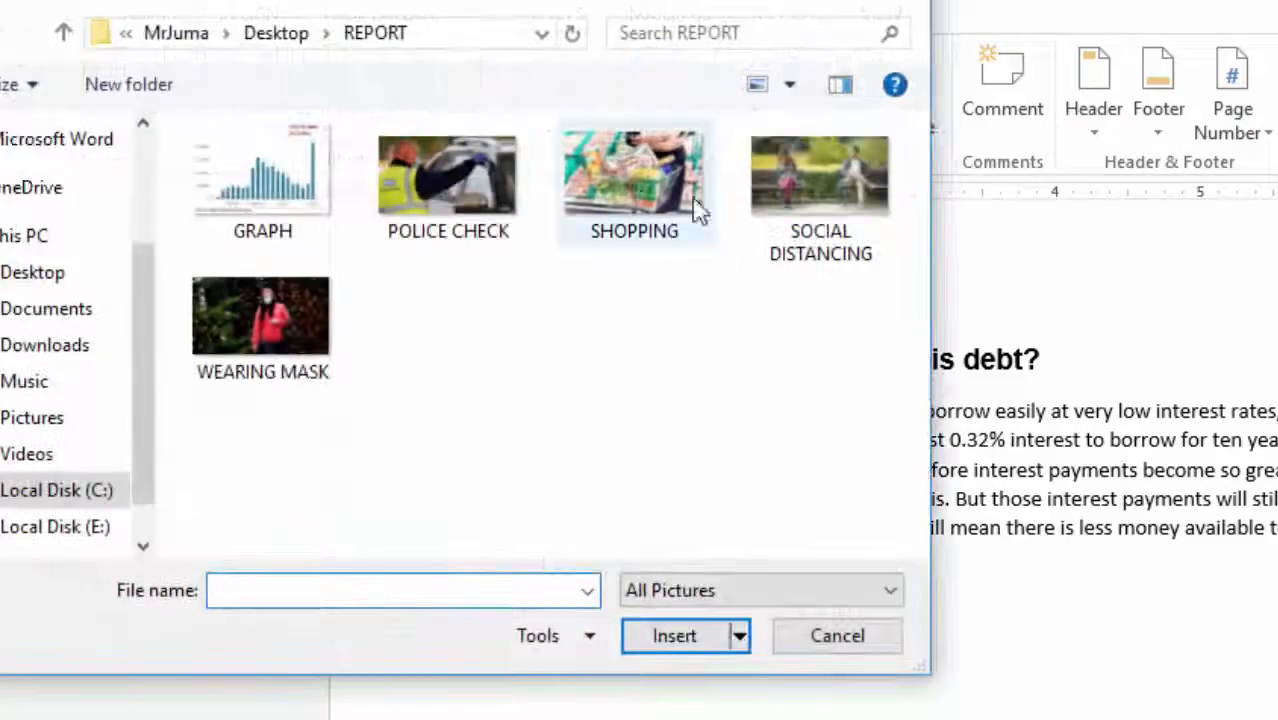
pyautogui.click(616, 173)
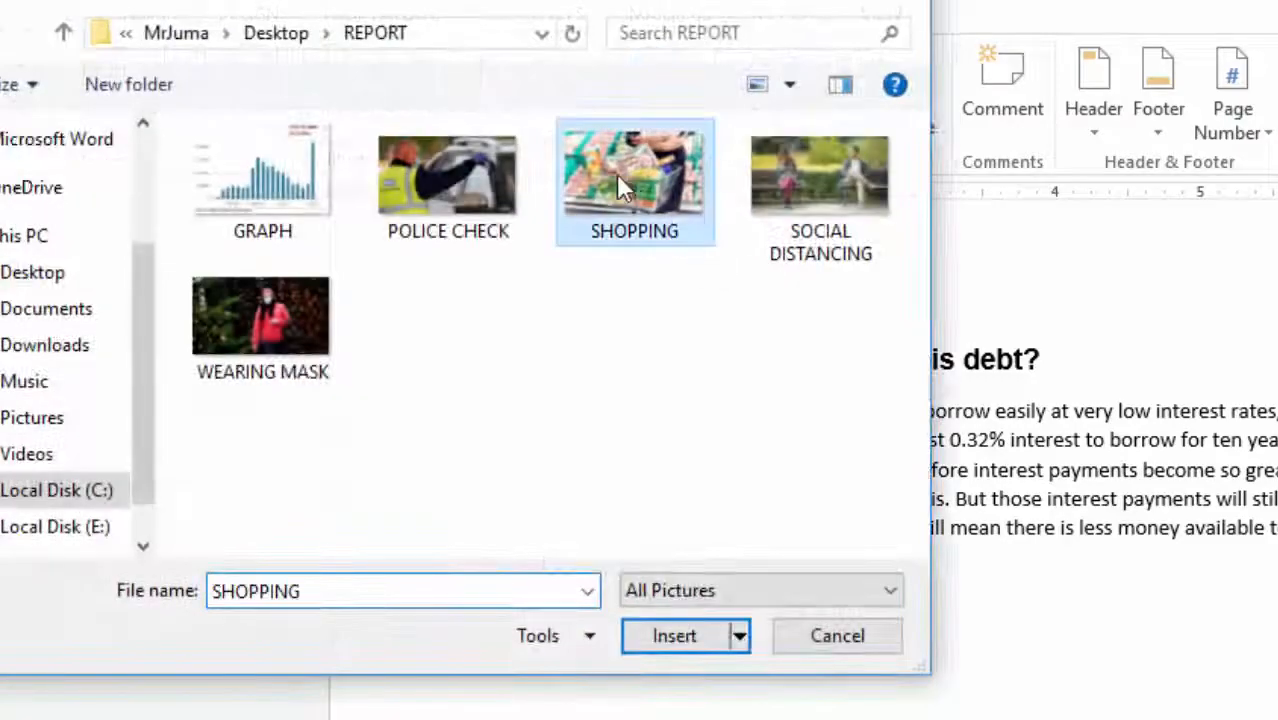
pyautogui.click(662, 648)
pyautogui.scroll(-3, 1060, 455)
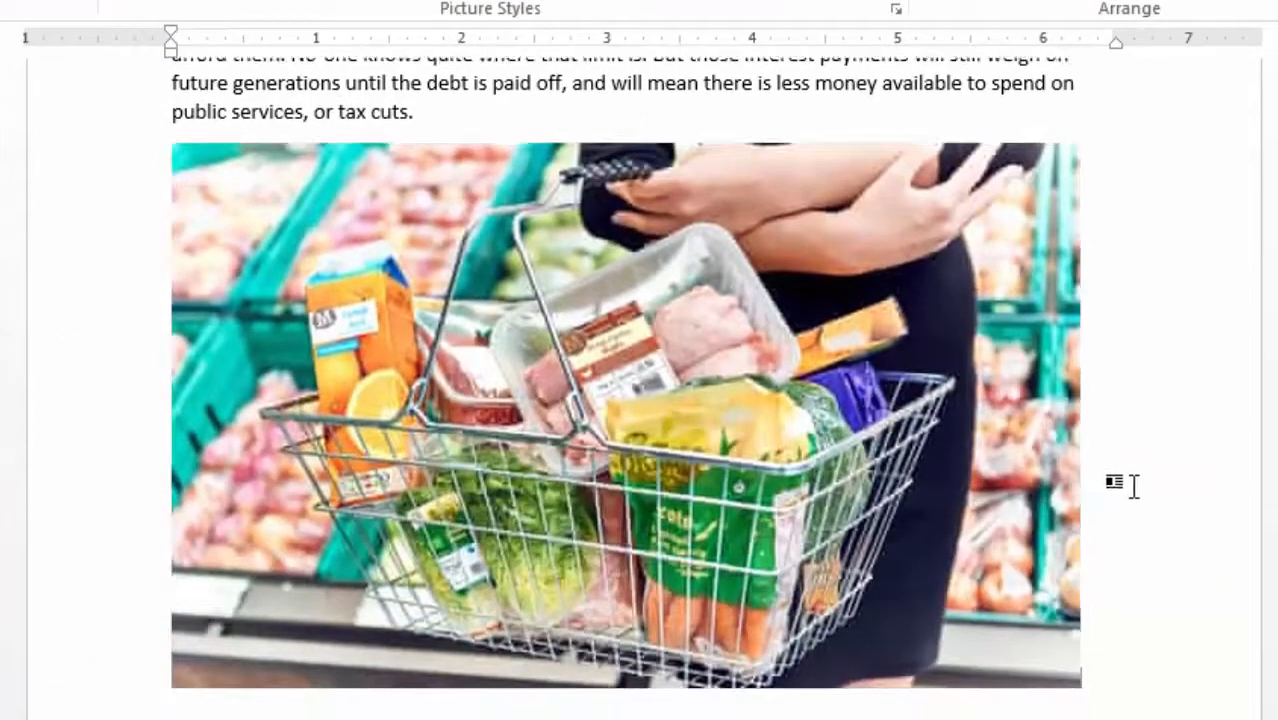
pyautogui.click(1128, 484)
# Review the pages from the Introduction to Section 3, checking headings, pictures and page separation.
pyautogui.scroll(4, 530, 515)
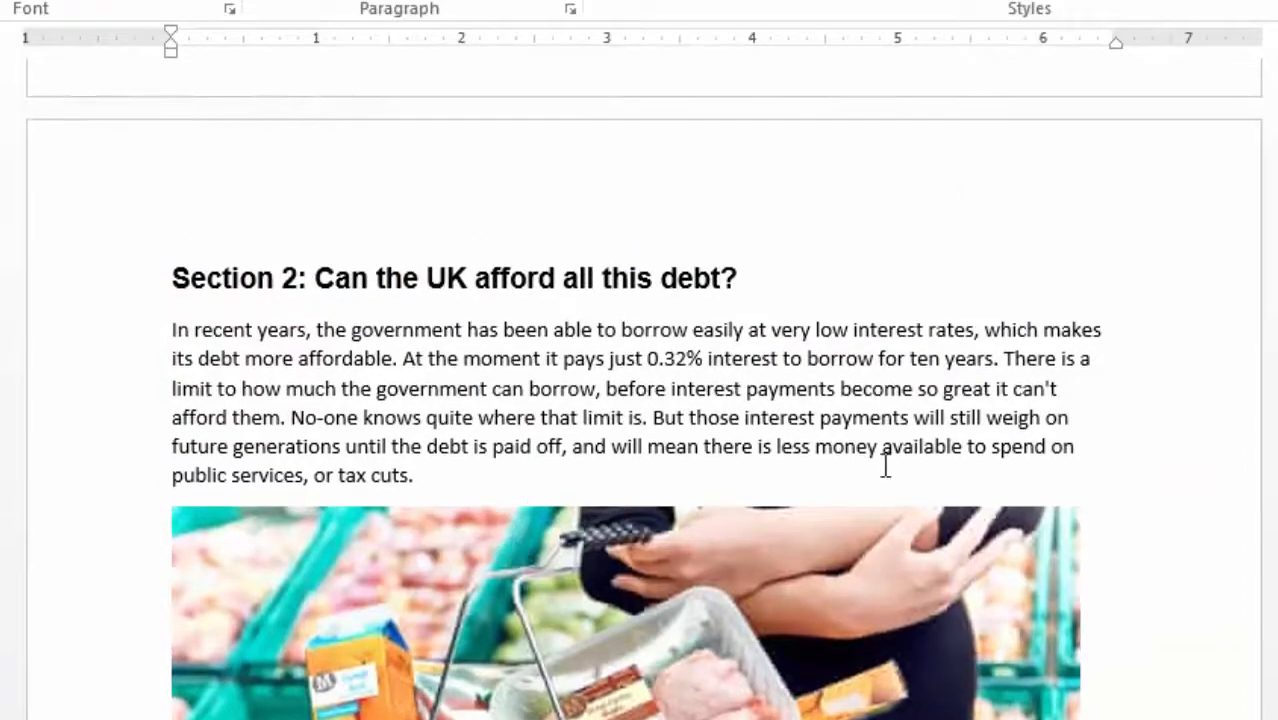
pyautogui.scroll(-4, 885, 465)
pyautogui.scroll(-8, 865, 464)
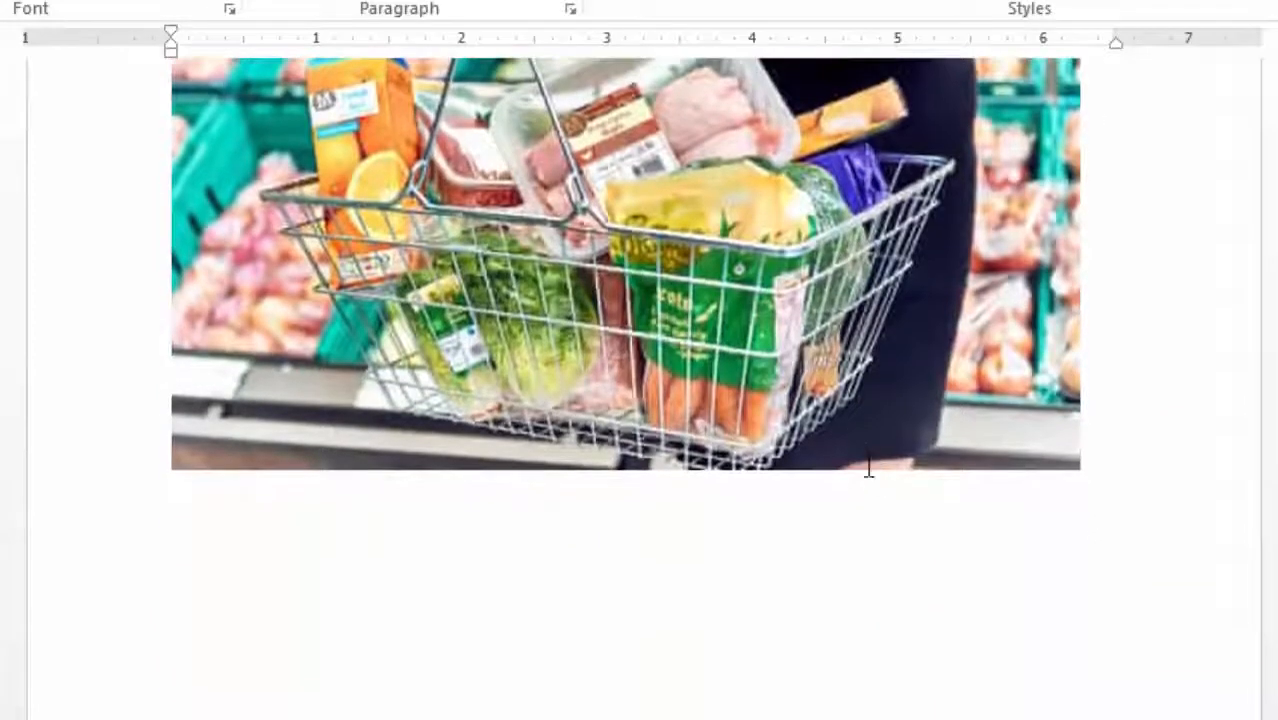
pyautogui.scroll(-3, 869, 465)
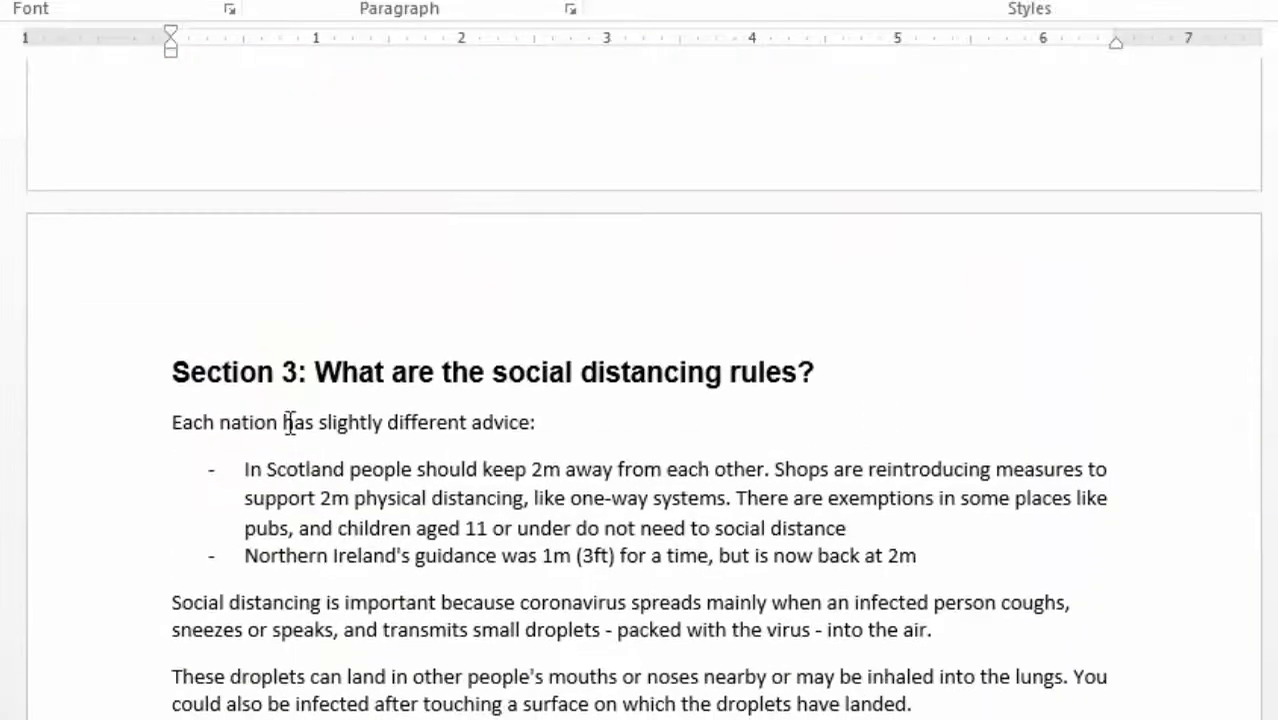
pyautogui.scroll(-3, 697, 416)
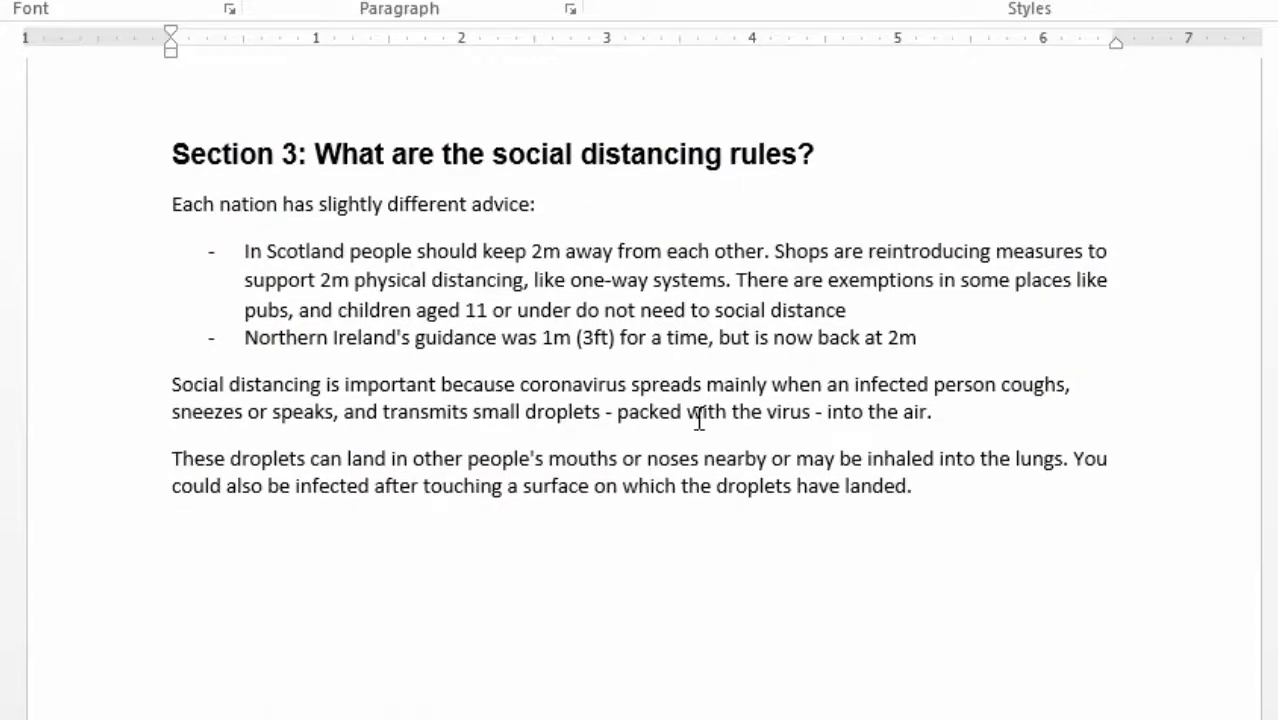
pyautogui.scroll(3, 699, 420)
pyautogui.scroll(20, 666, 415)
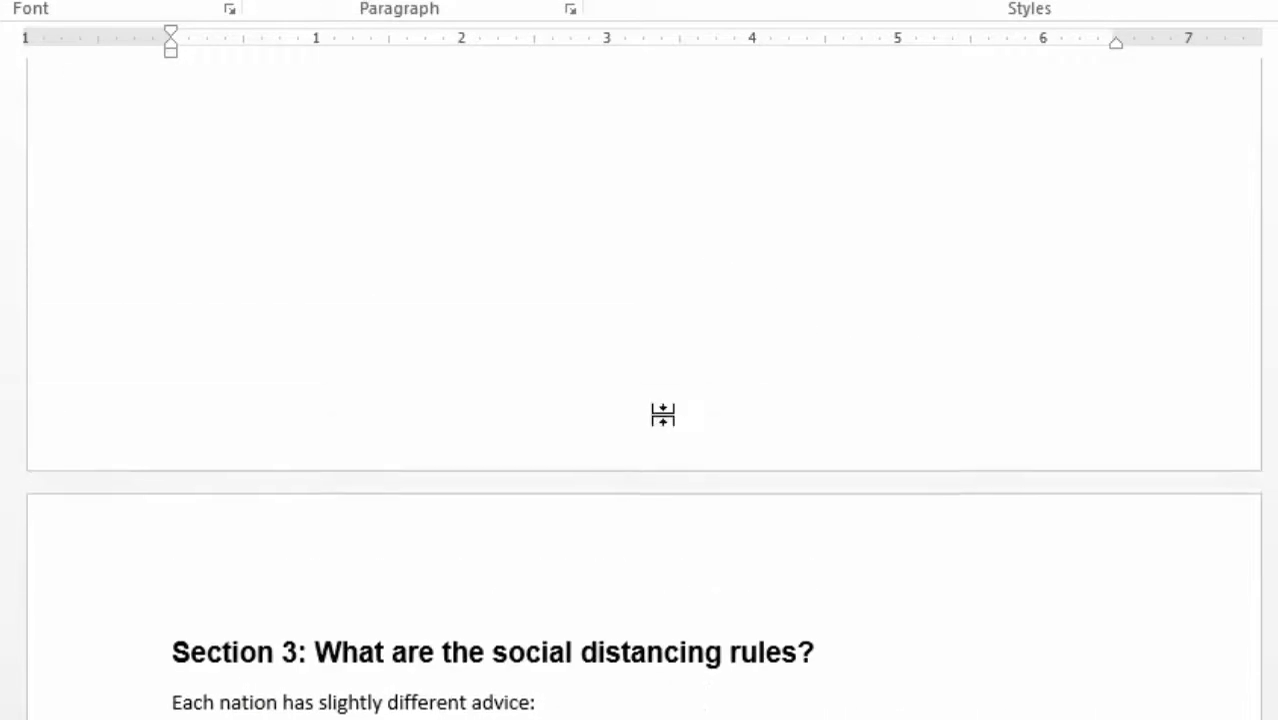
pyautogui.scroll(4, 667, 415)
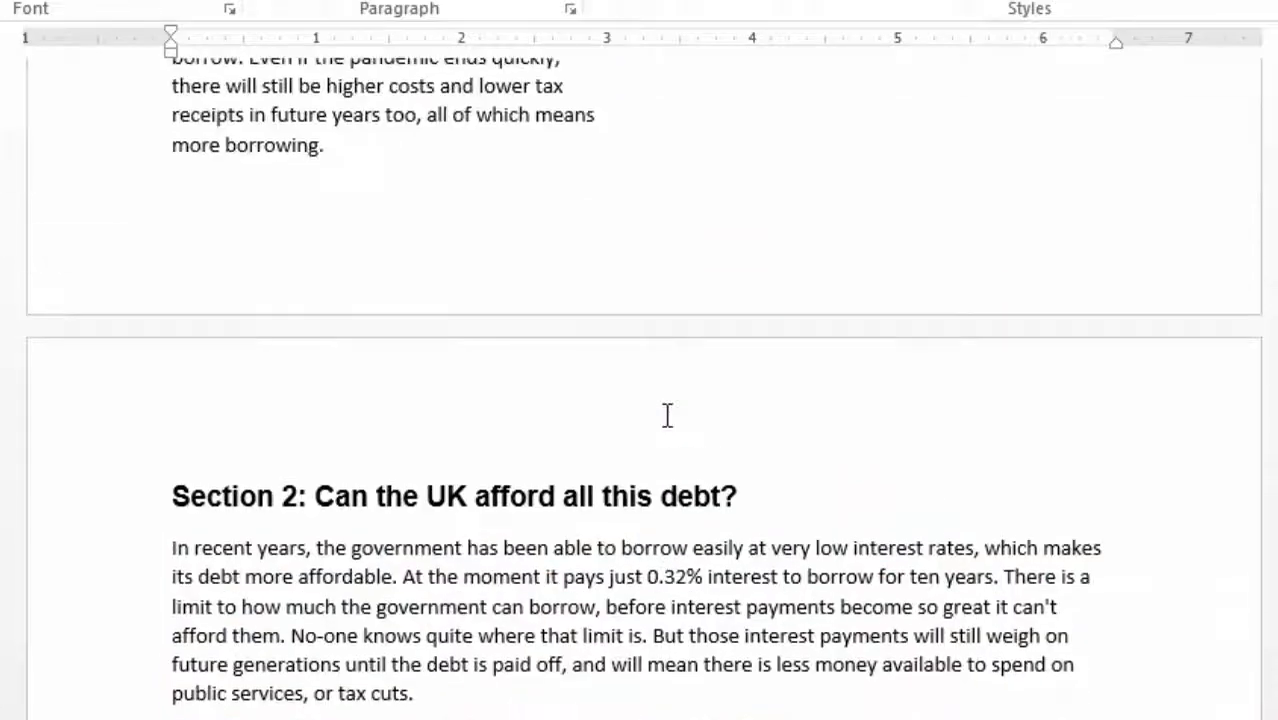
pyautogui.scroll(20, 667, 415)
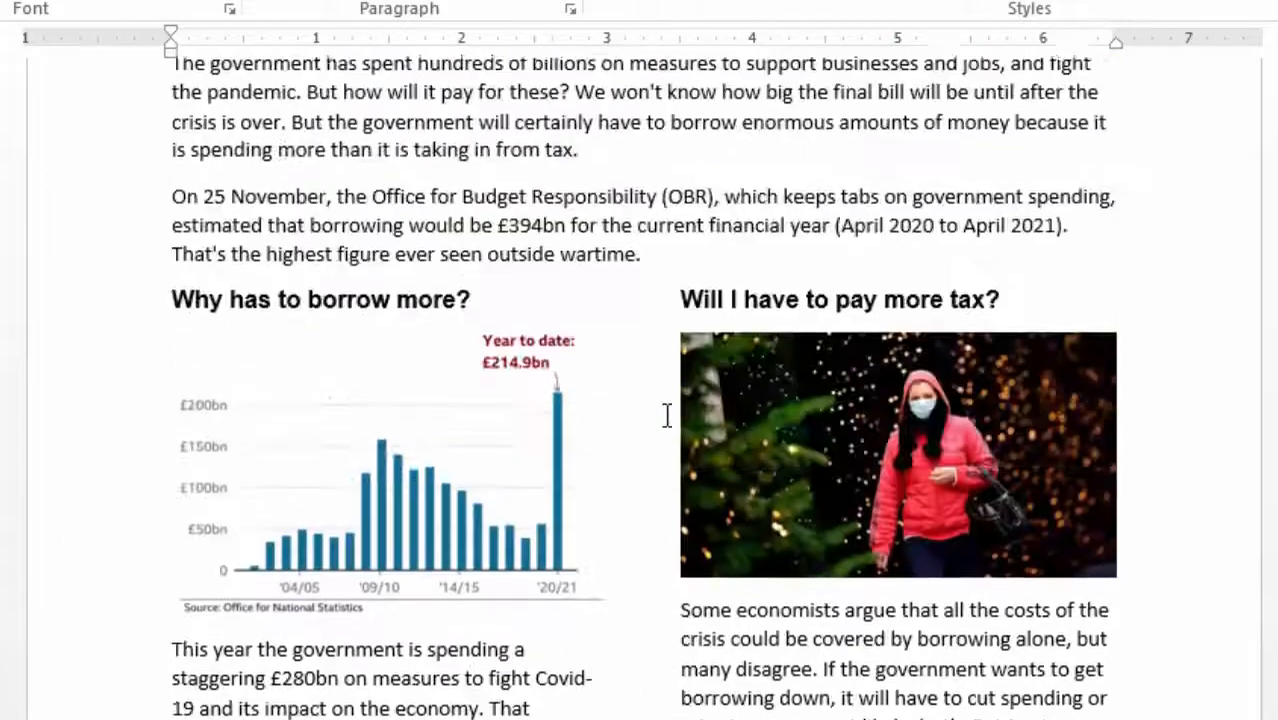
pyautogui.scroll(20, 667, 415)
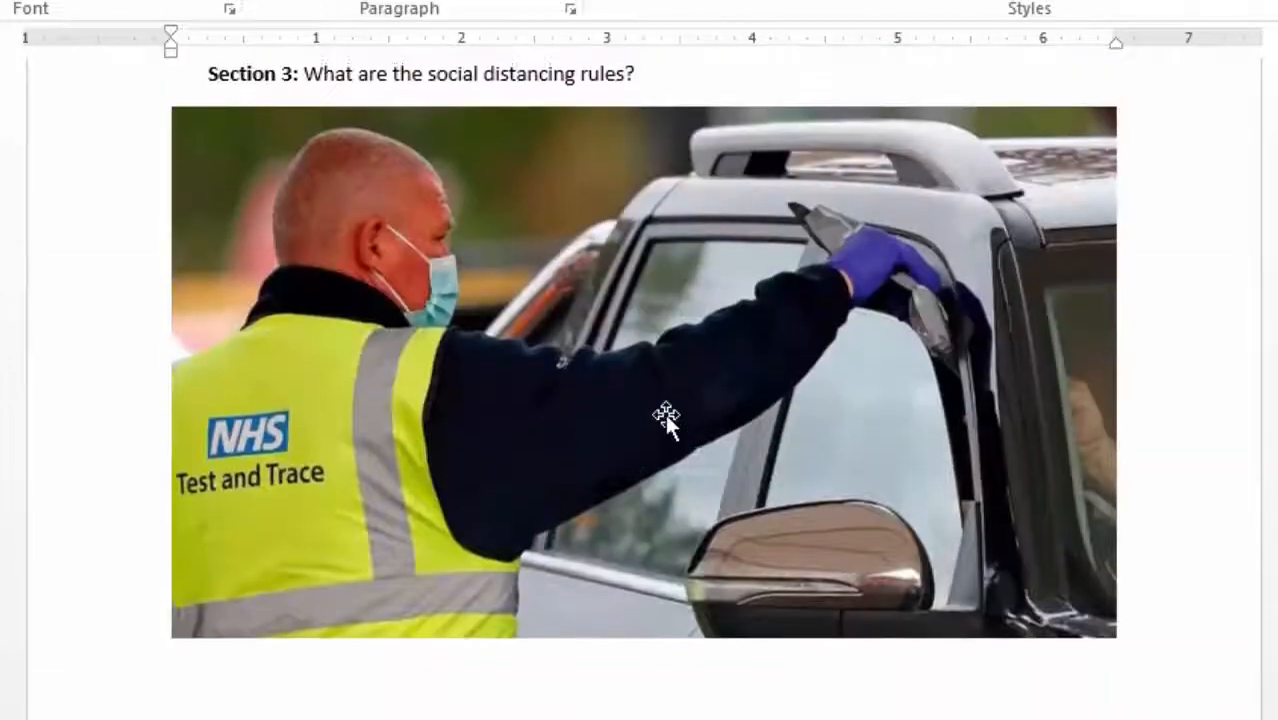
pyautogui.scroll(2, 667, 415)
pyautogui.scroll(-20, 667, 415)
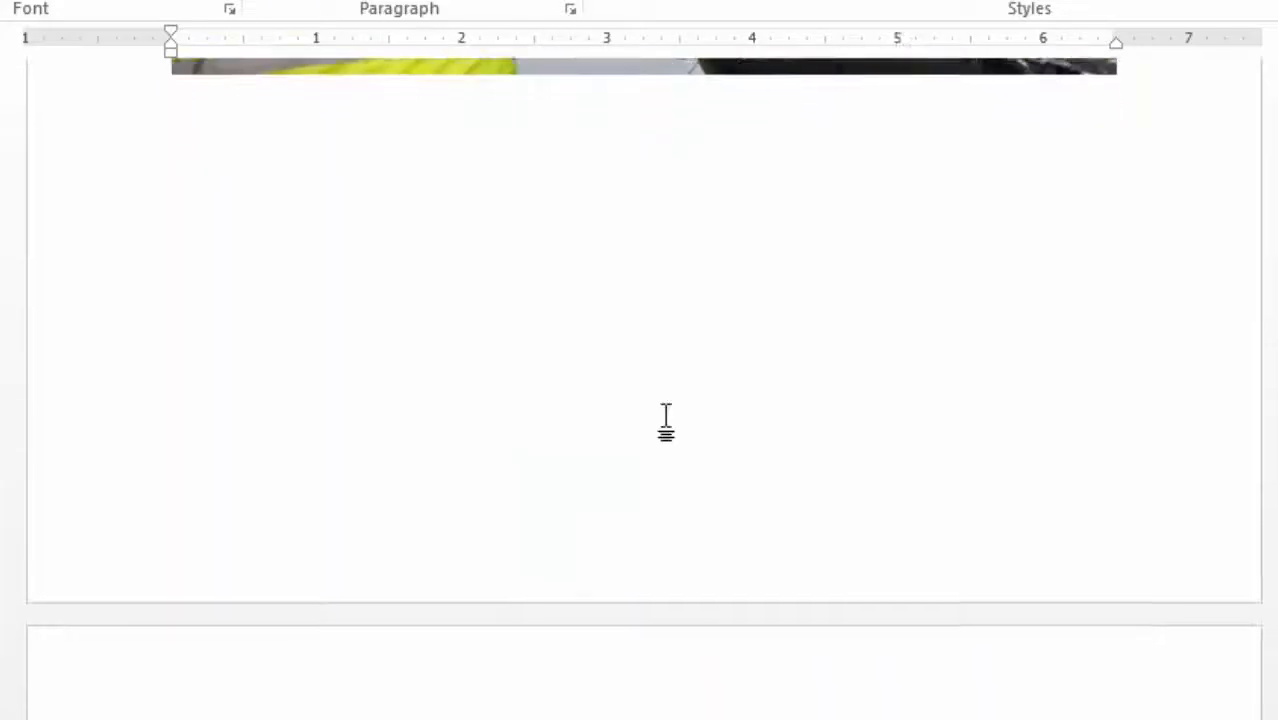
pyautogui.scroll(-20, 667, 415)
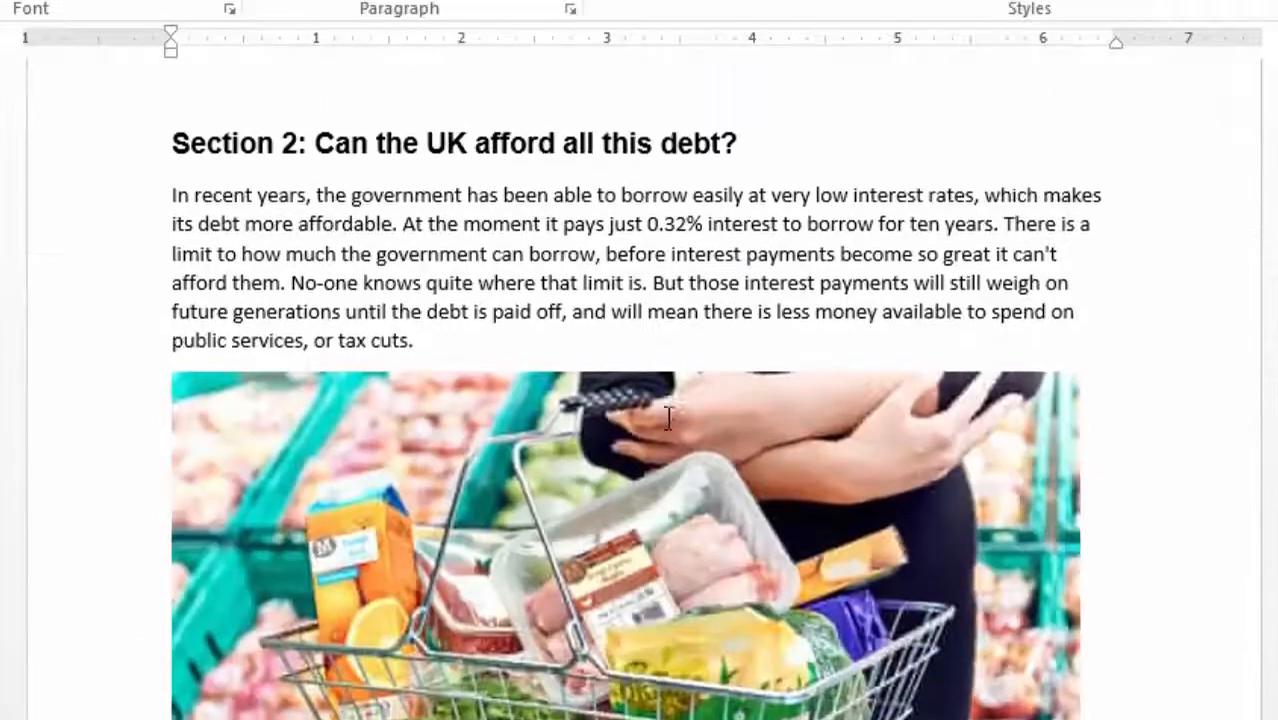
pyautogui.scroll(-20, 665, 417)
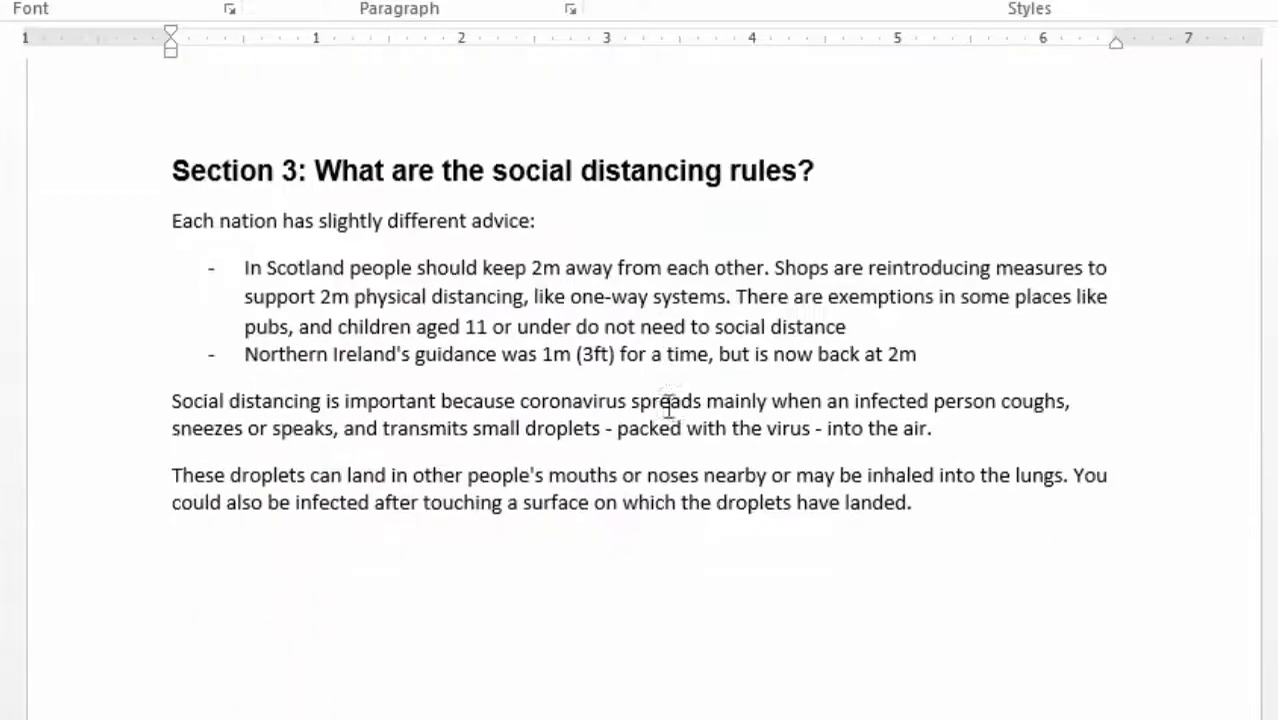
# Change the dash bullets of the Scotland and Northern Ireland items in Section 3 to the four-diamond bullet.
pyautogui.scroll(4, 669, 406)
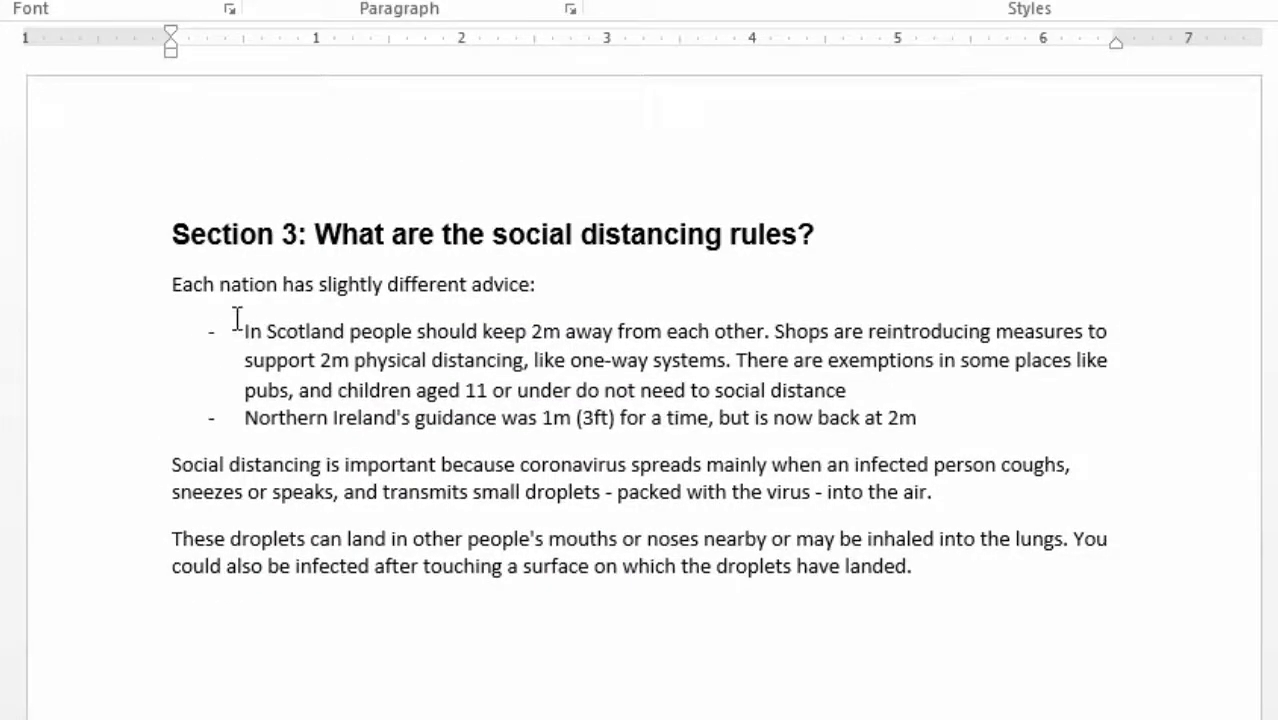
pyautogui.moveTo(243, 331); pyautogui.dragTo(367, 333)
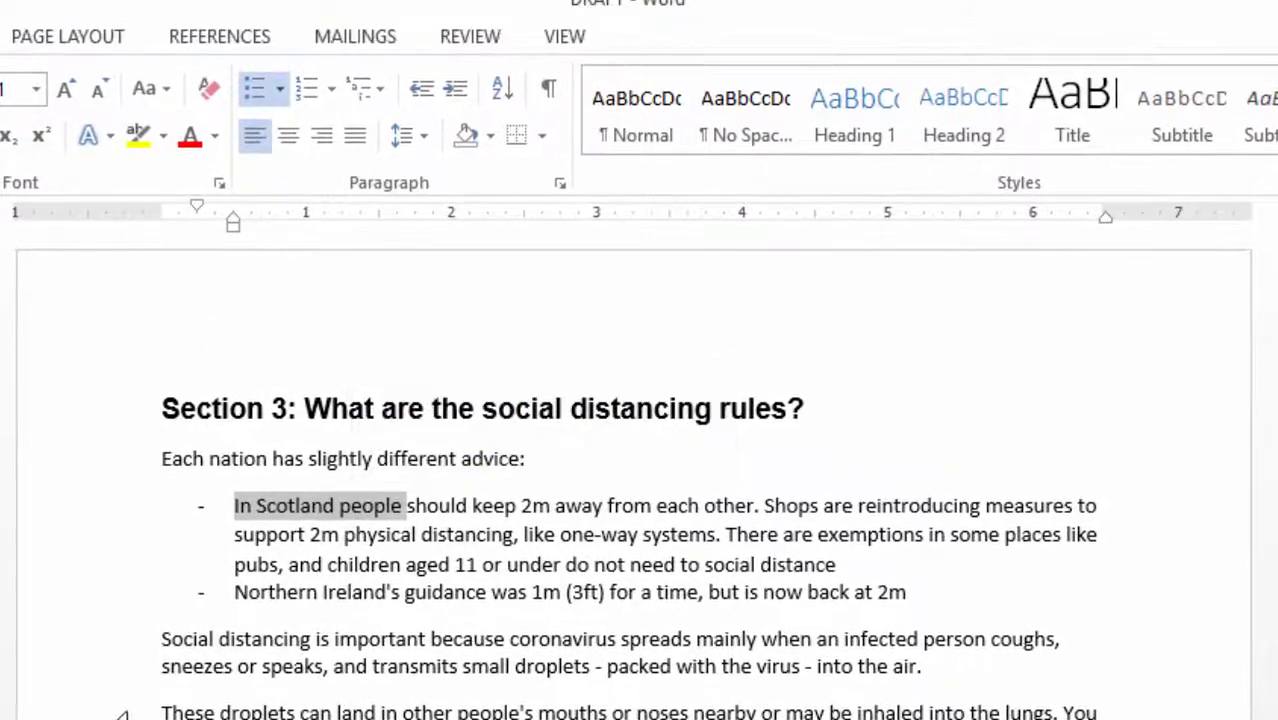
pyautogui.moveTo(236, 593); pyautogui.dragTo(321, 594)
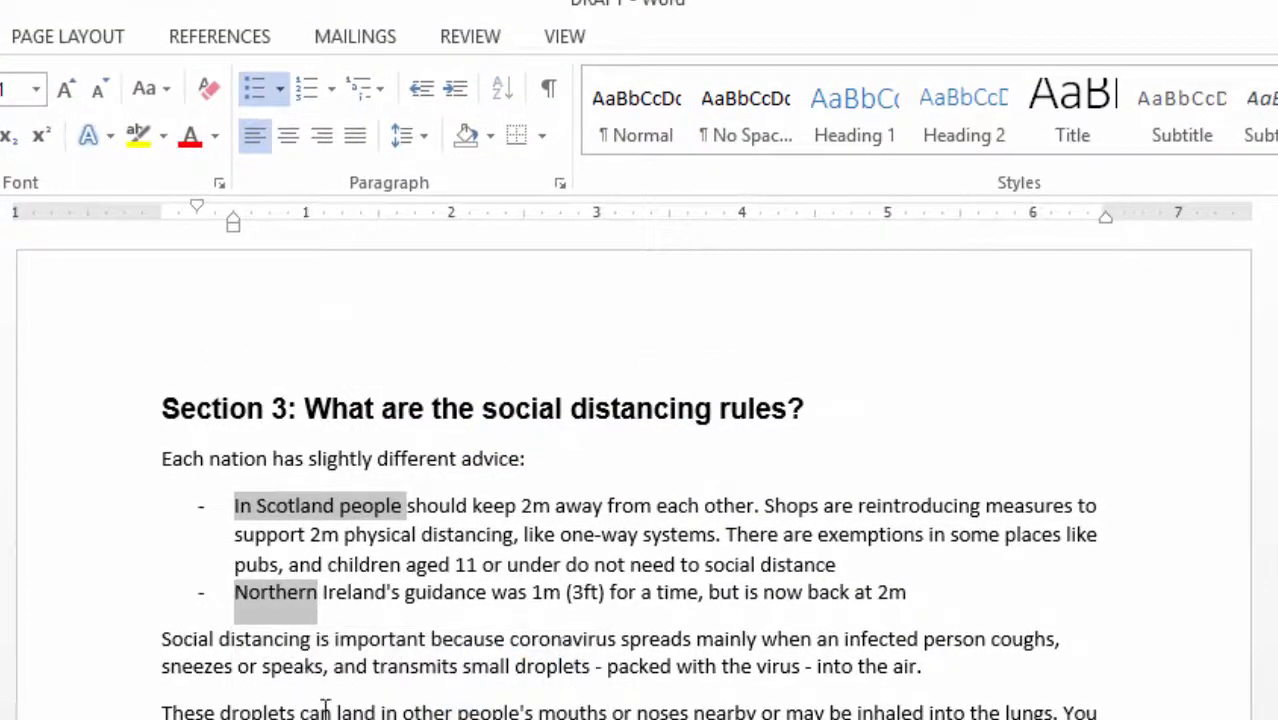
pyautogui.click(283, 91)
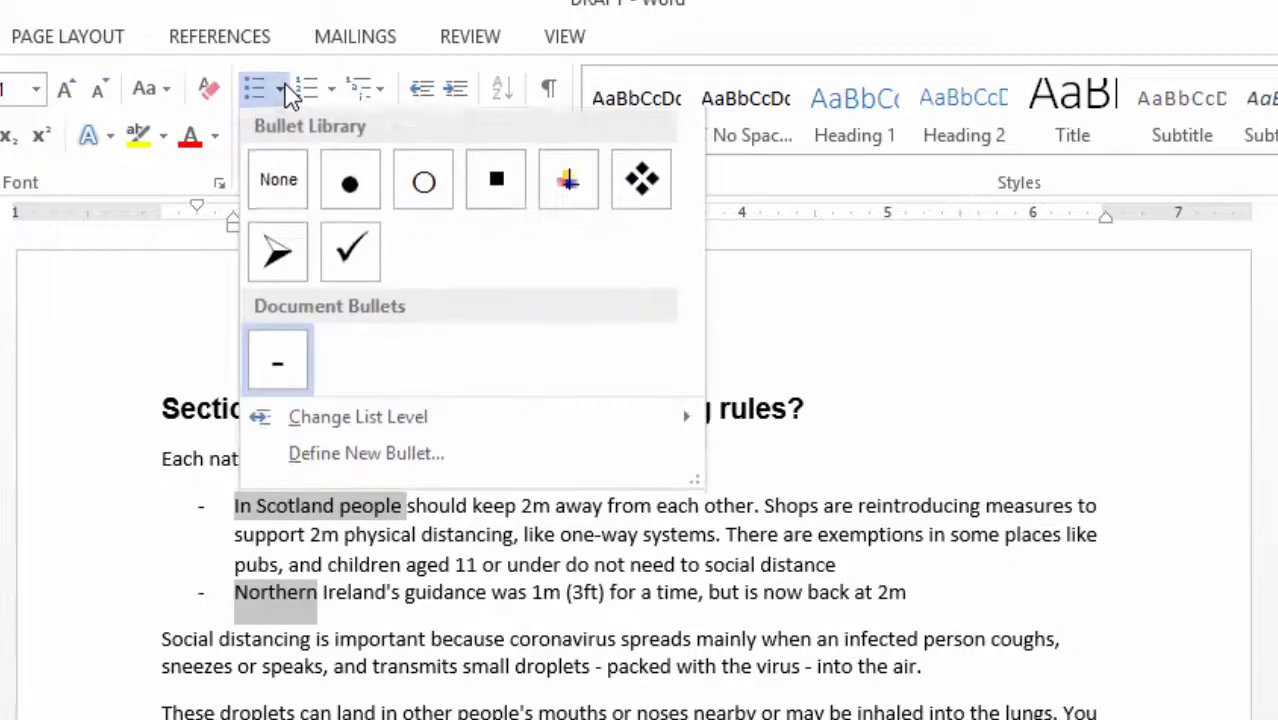
pyautogui.click(642, 182)
pyautogui.click(926, 592)
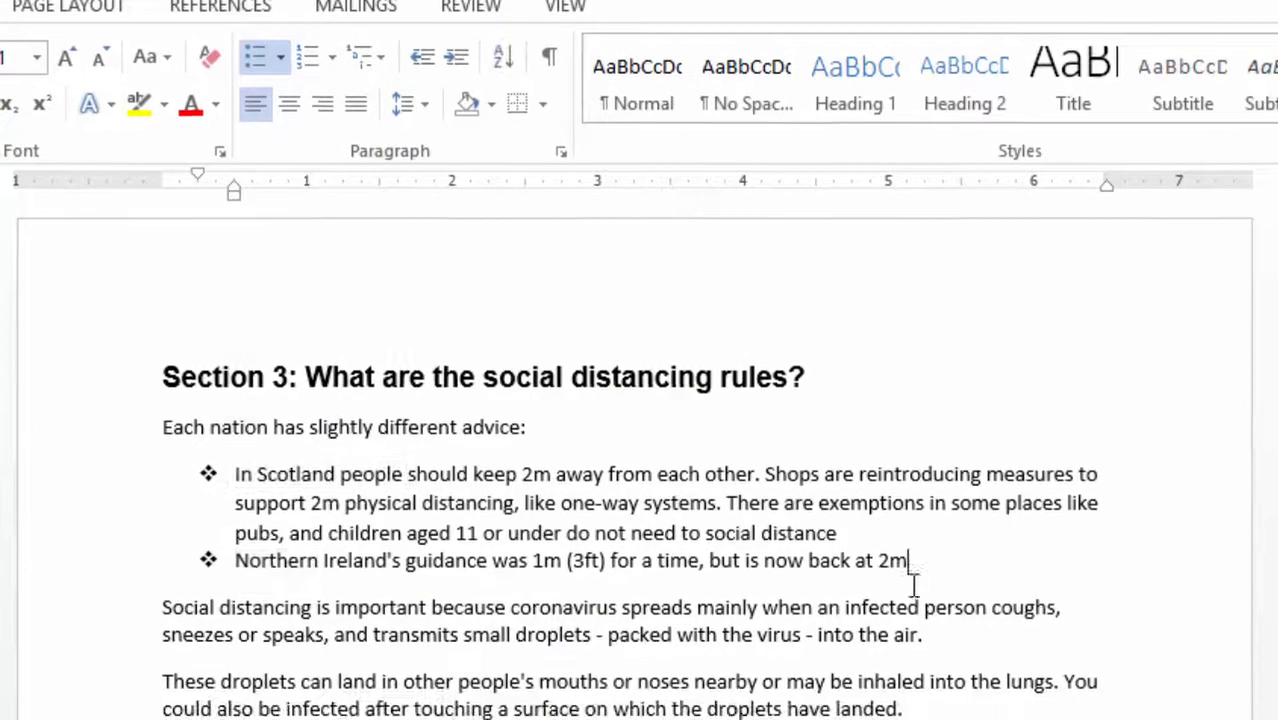
# Insert the SOCIAL DISTANCING picture from the REPORT folder on a new line below the last Section 3 paragraph.
pyautogui.scroll(-2, 380, 606)
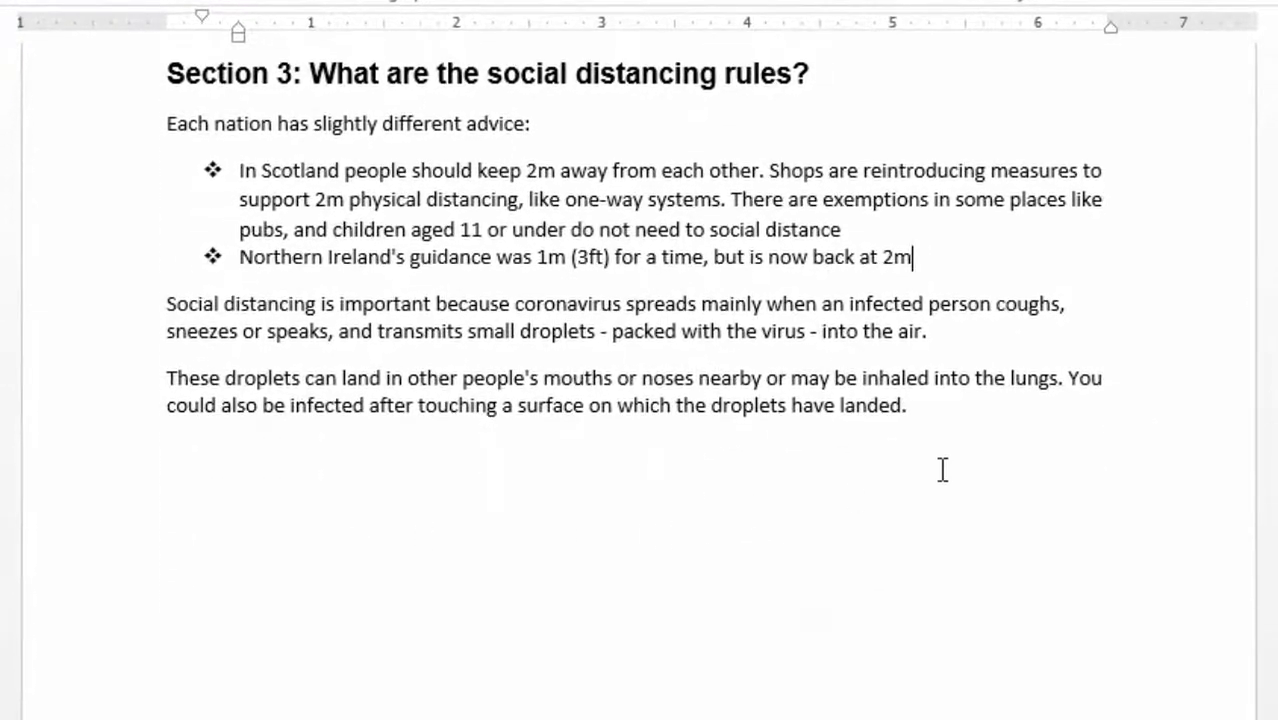
pyautogui.scroll(1, 942, 470)
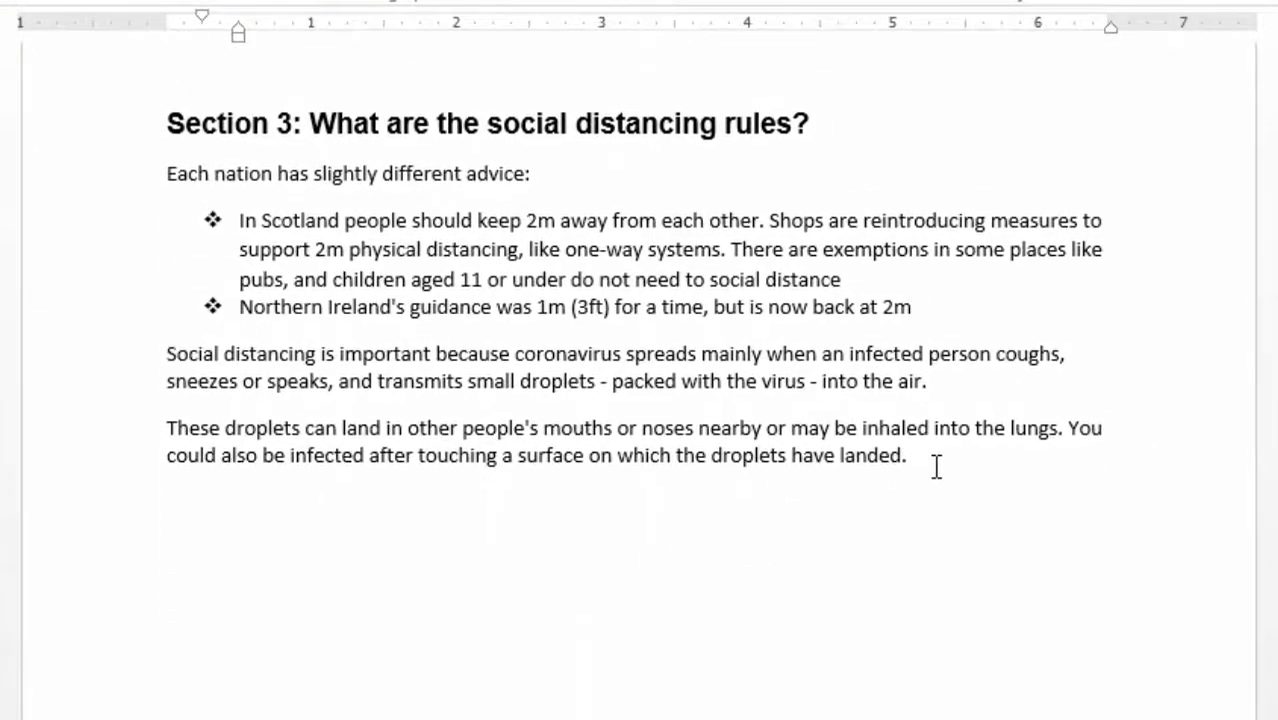
pyautogui.click(940, 483)
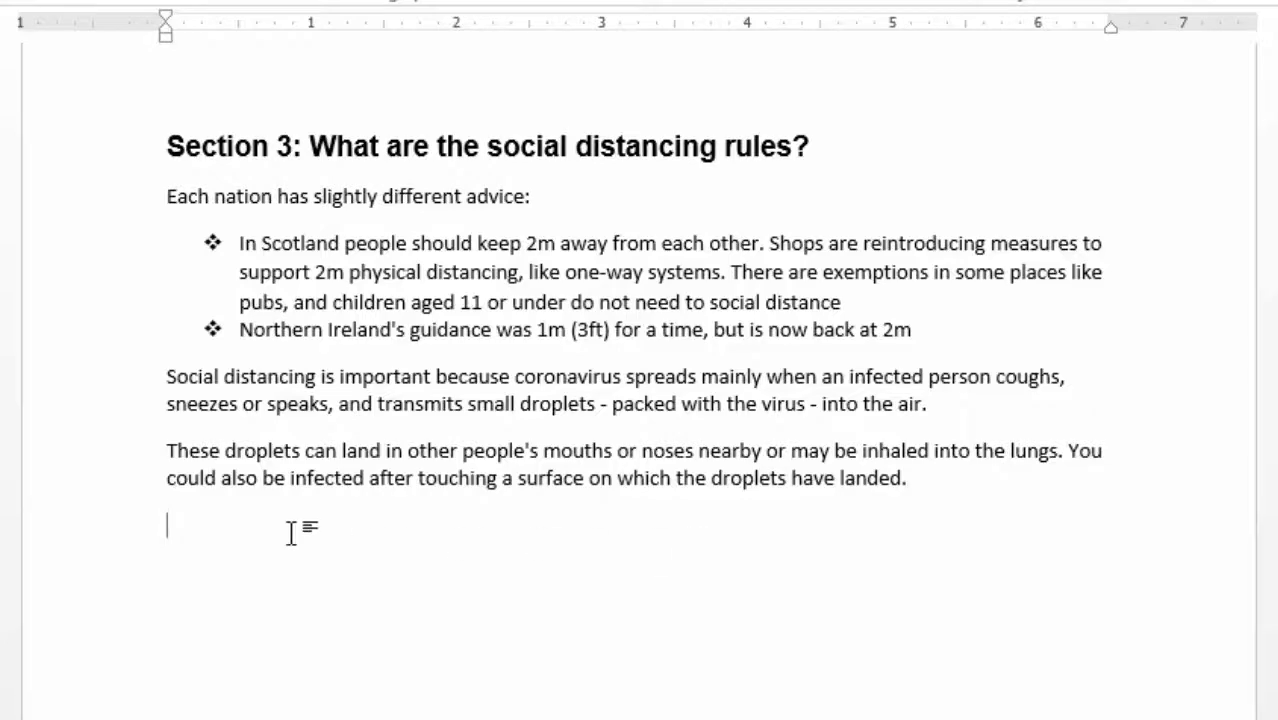
pyautogui.scroll(-1, 291, 531)
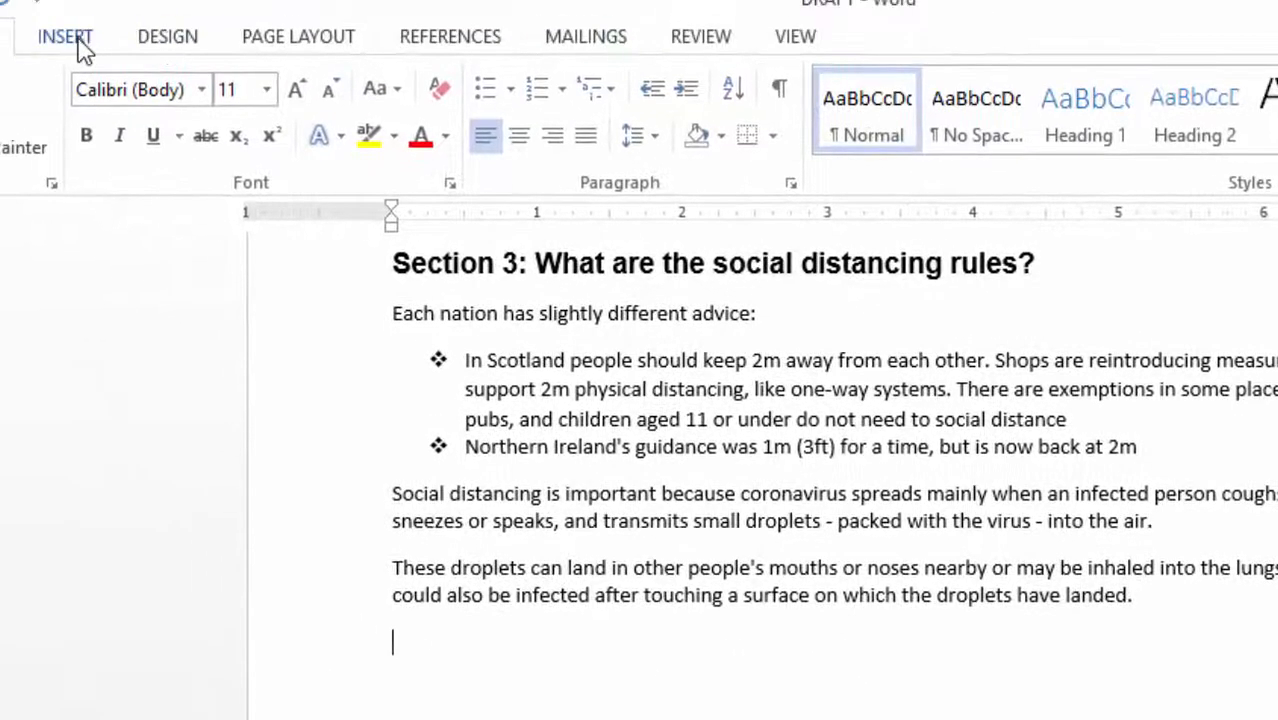
pyautogui.click(72, 38)
pyautogui.click(105, 99)
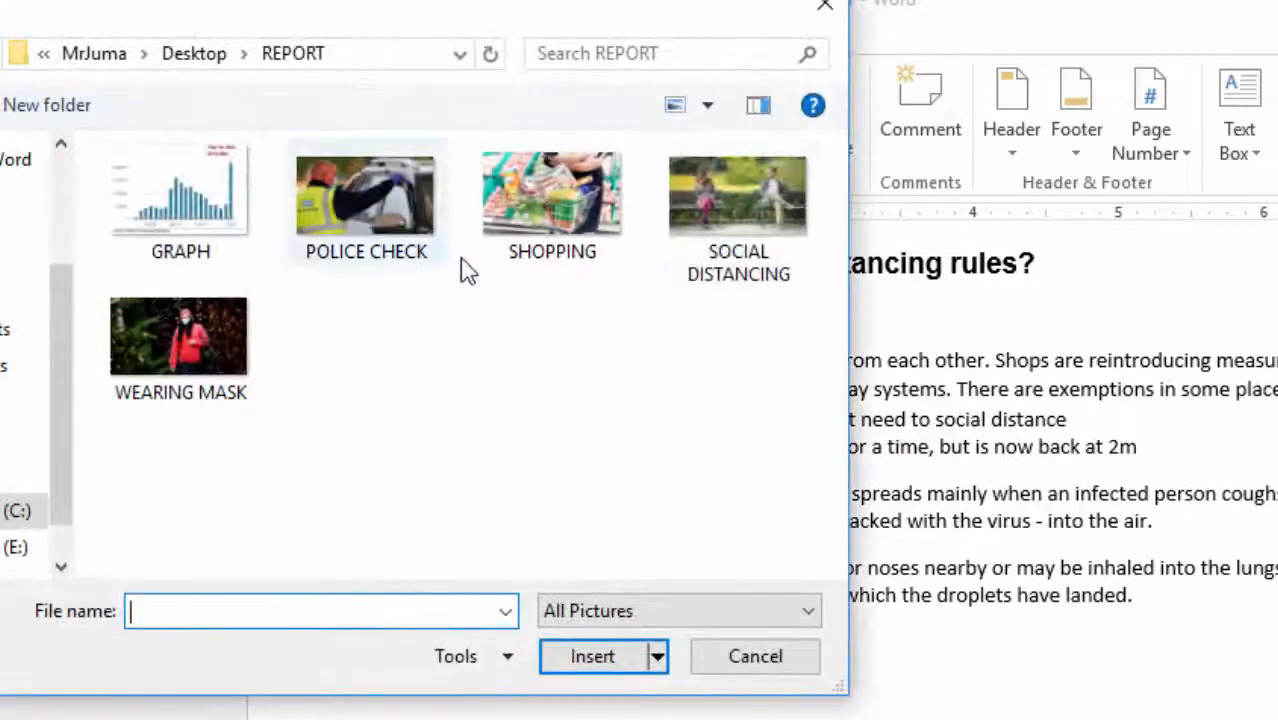
pyautogui.click(726, 208)
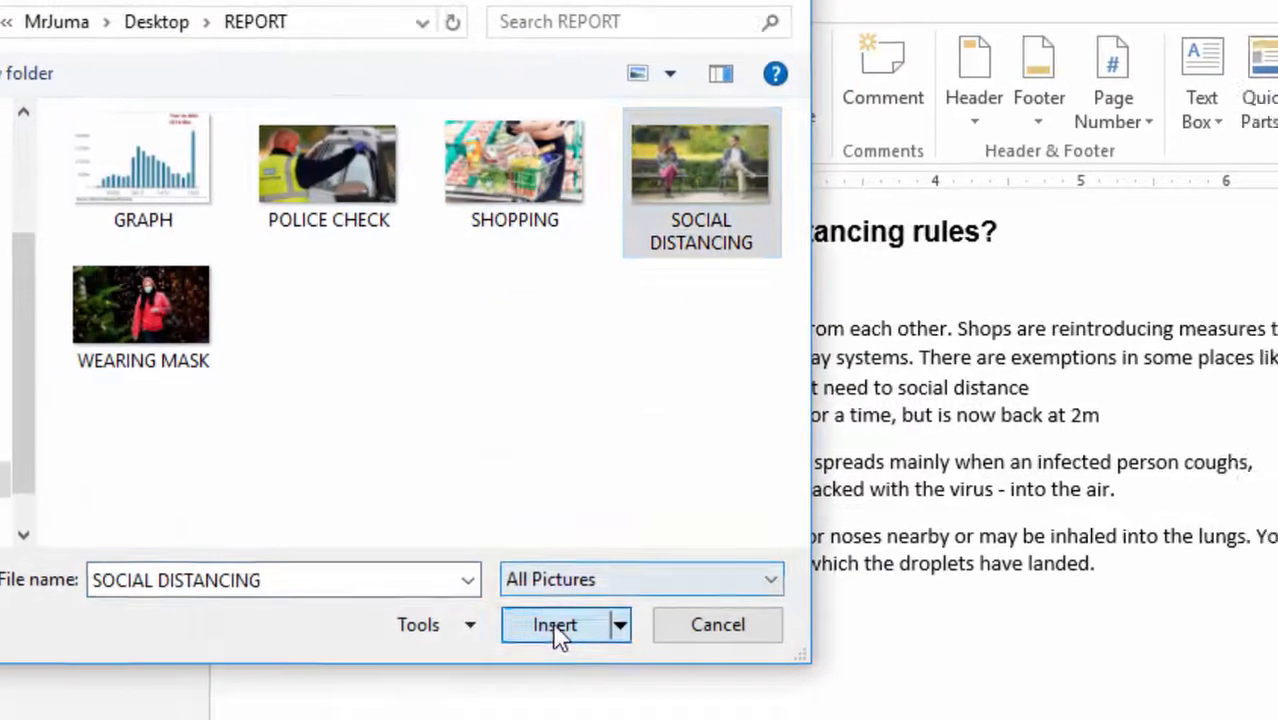
pyautogui.click(593, 656)
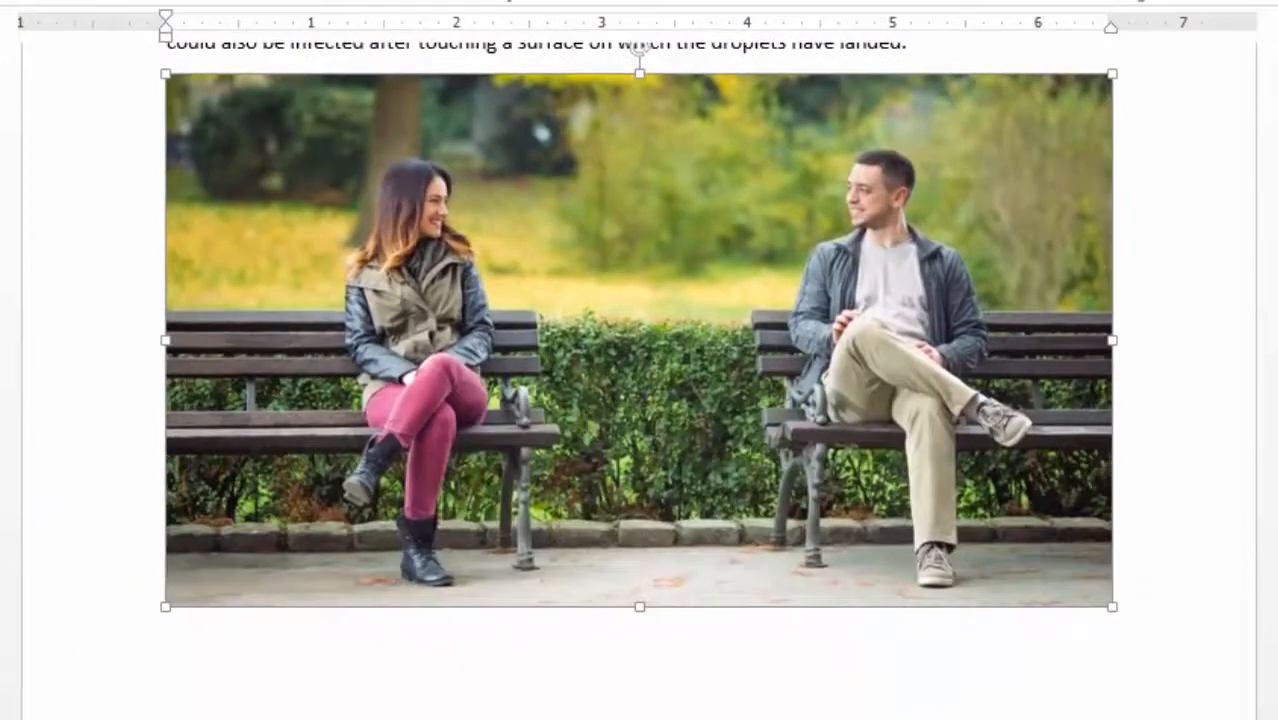
pyautogui.click(352, 708)
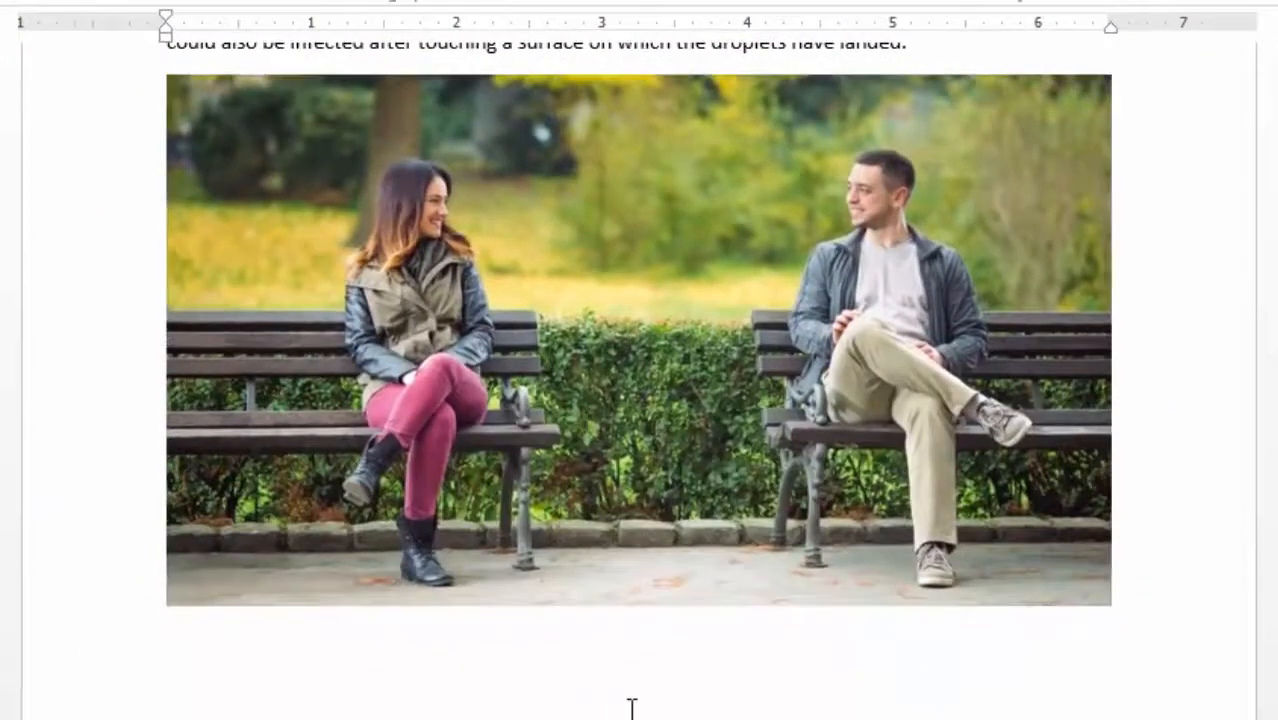
# Review the illustrated report from Section 3 back to the title page and its test-and-trace picture.
pyautogui.scroll(8, 625, 680)
pyautogui.scroll(10, 516, 556)
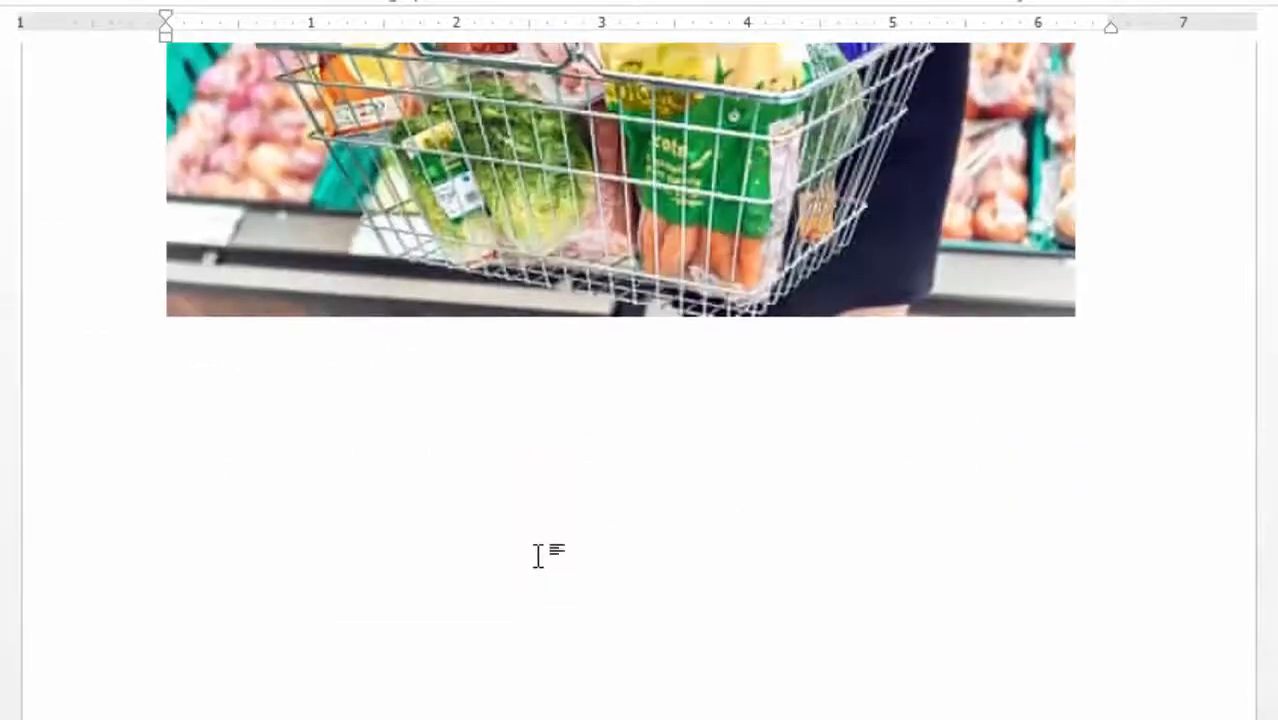
pyautogui.scroll(12, 543, 565)
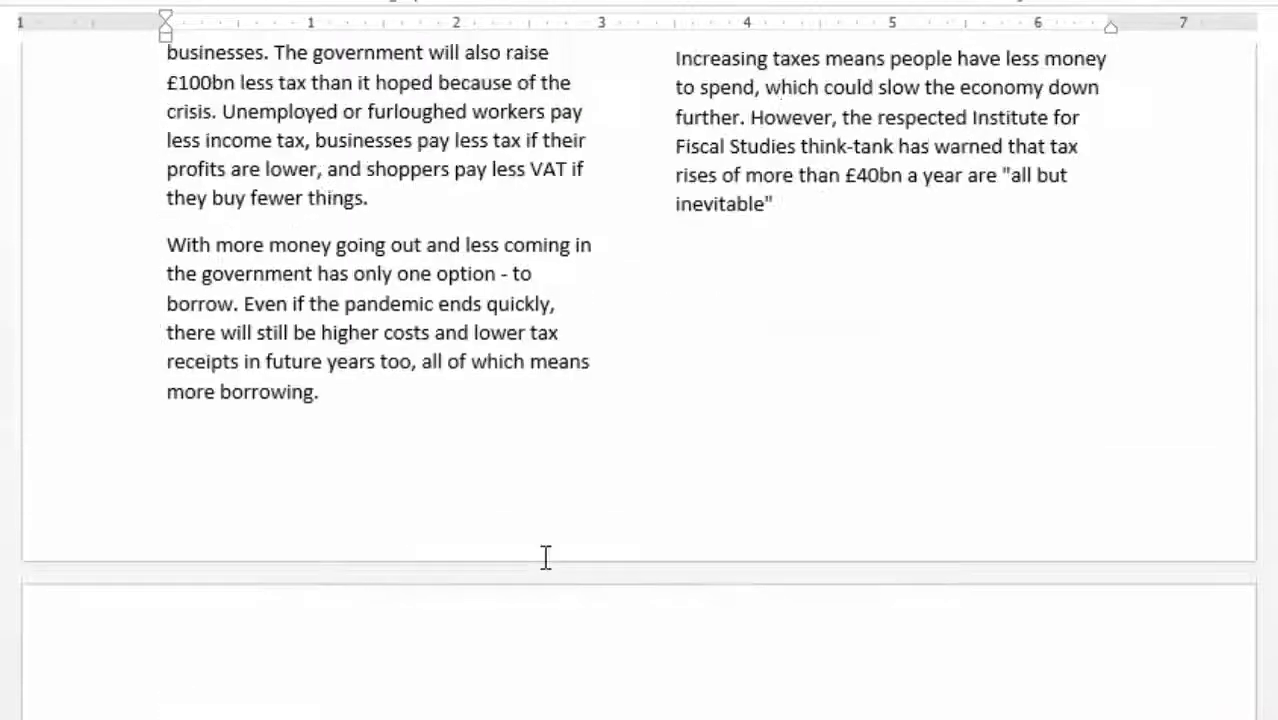
pyautogui.scroll(3, 546, 556)
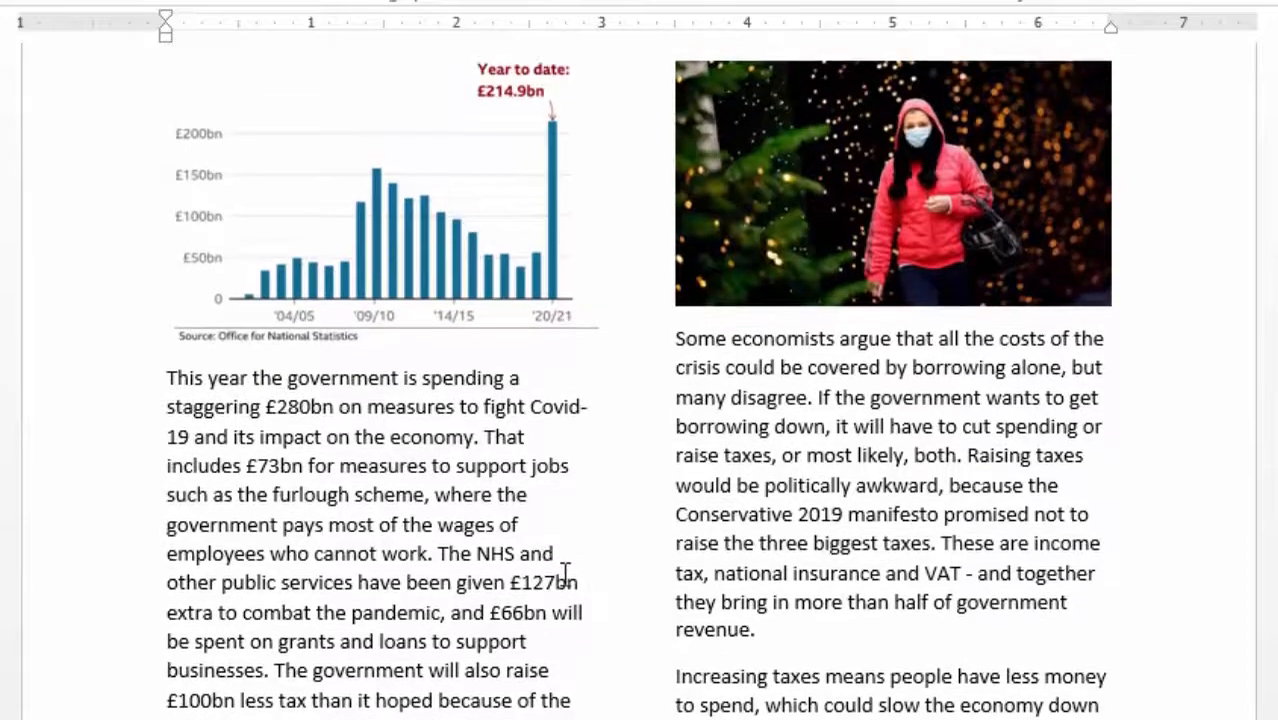
pyautogui.scroll(20, 603, 600)
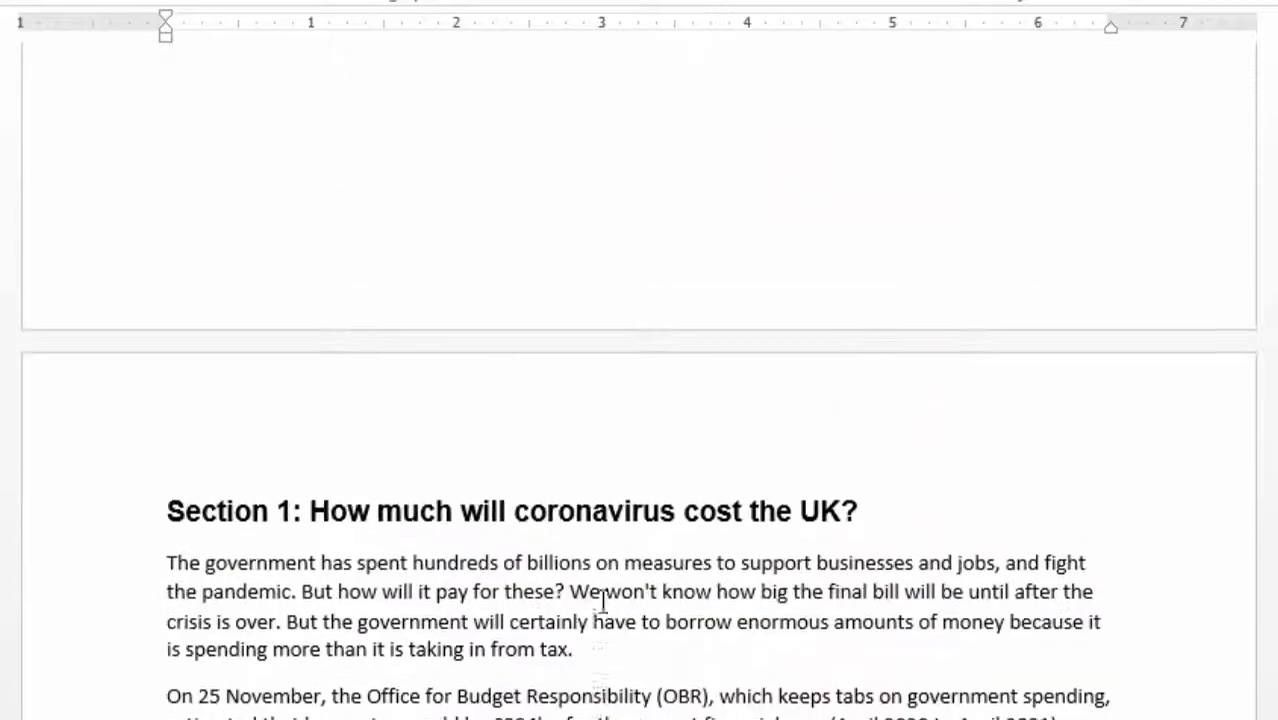
pyautogui.scroll(18, 603, 600)
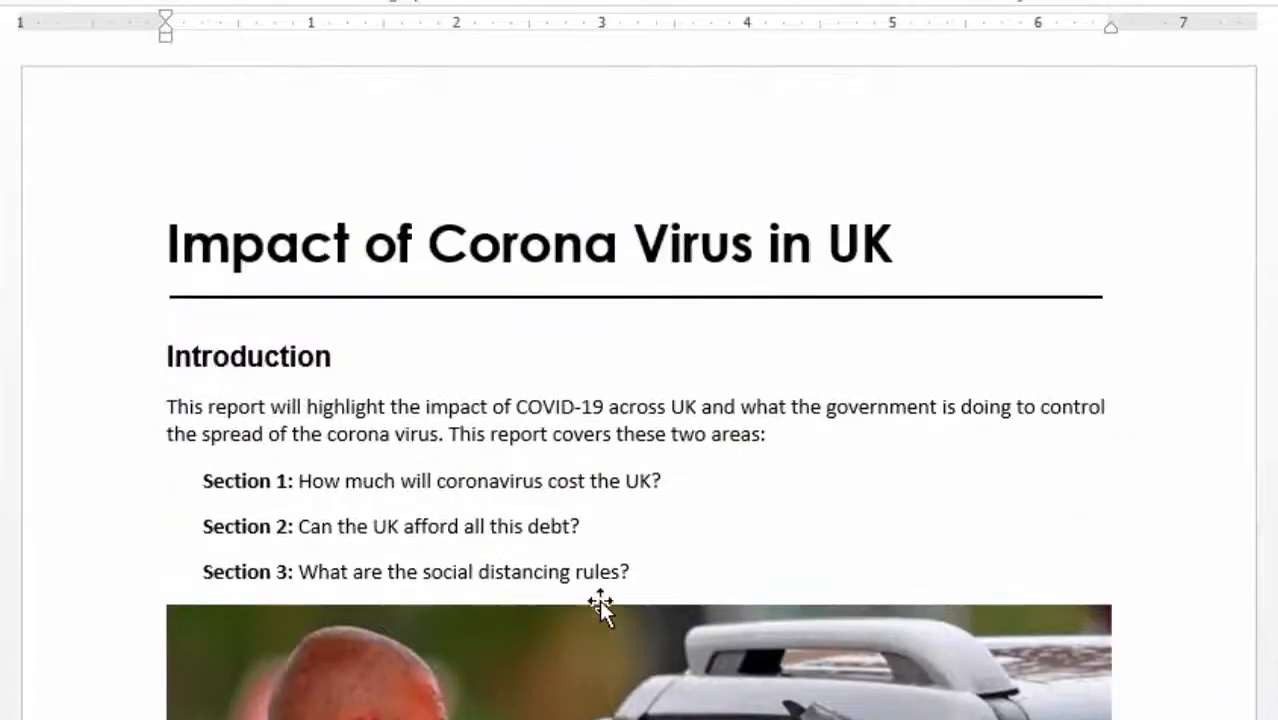
pyautogui.scroll(-15, 603, 600)
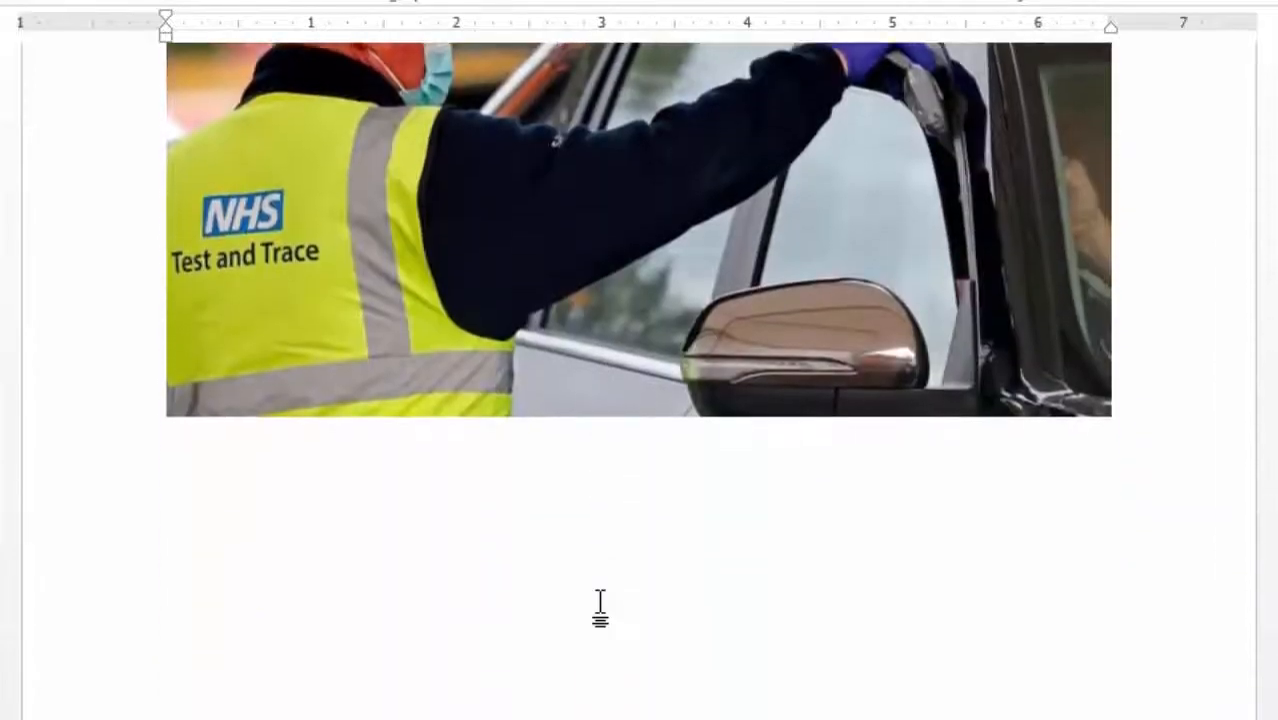
pyautogui.scroll(5, 603, 600)
pyautogui.scroll(7, 603, 600)
pyautogui.scroll(-5, 599, 599)
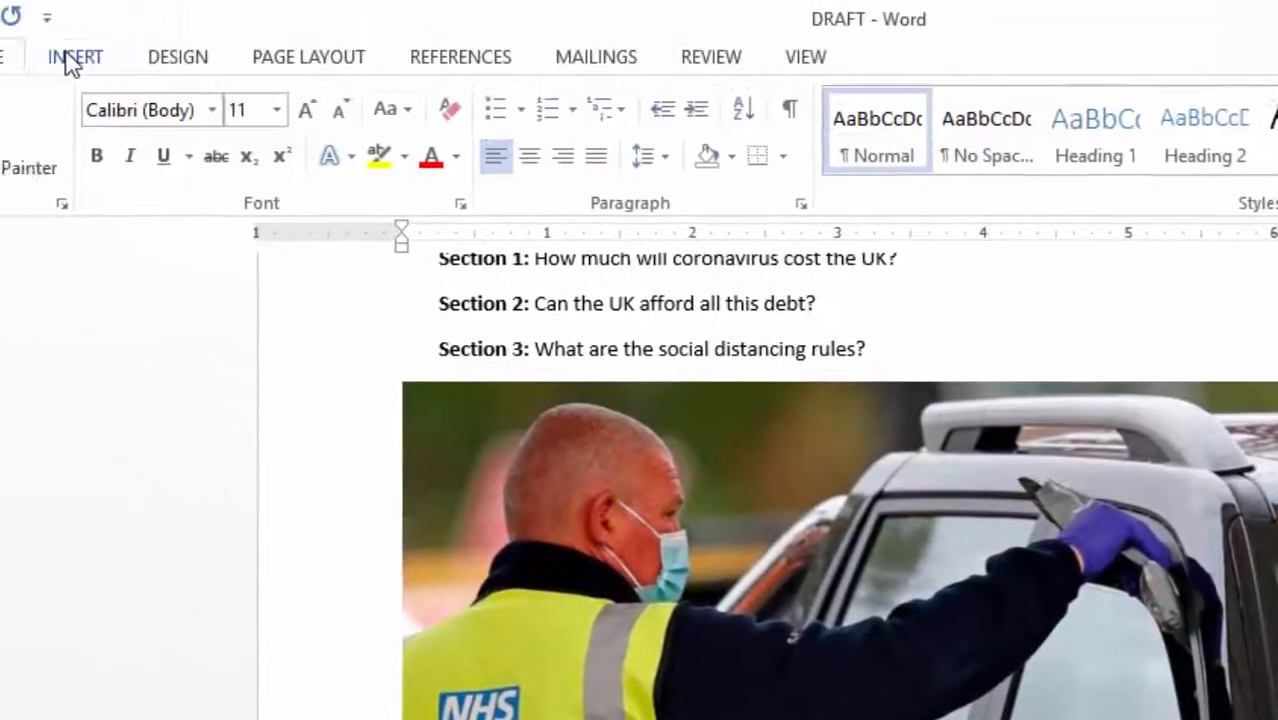
# Draw a text box about 4 inches wide just below the test-and-trace picture, aligned with its left edge.
pyautogui.click(90, 60)
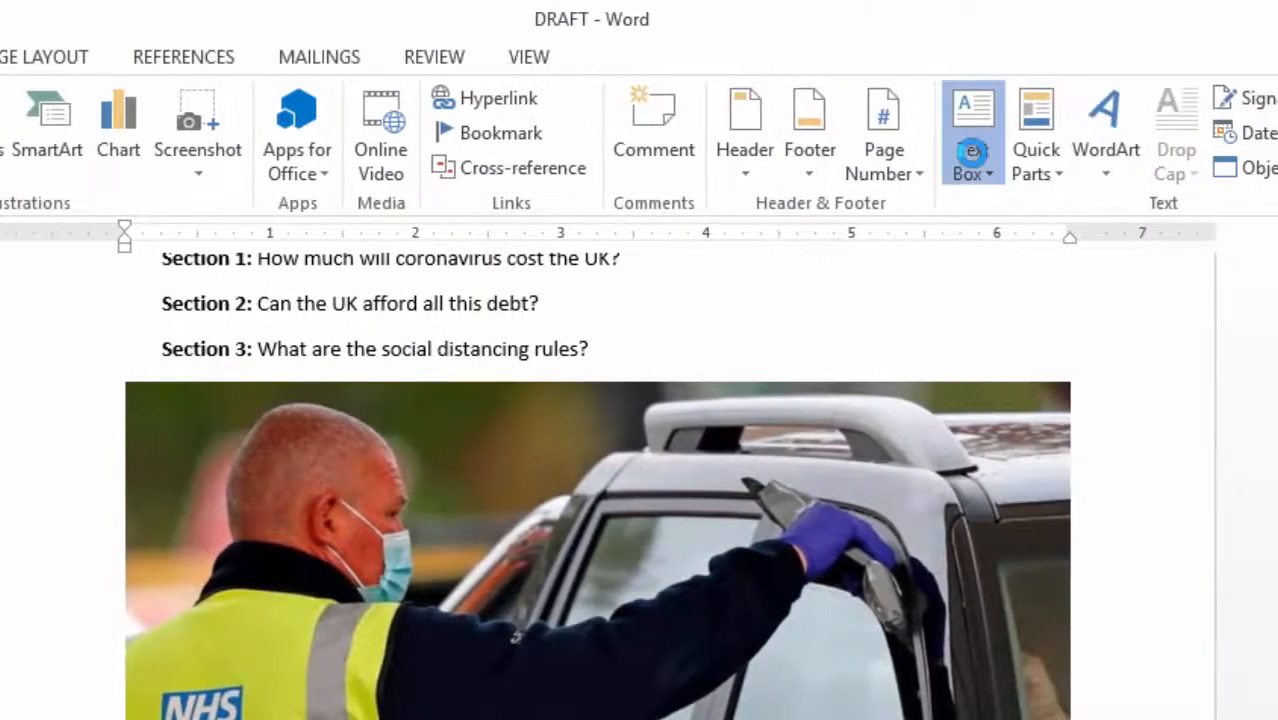
pyautogui.click(972, 152)
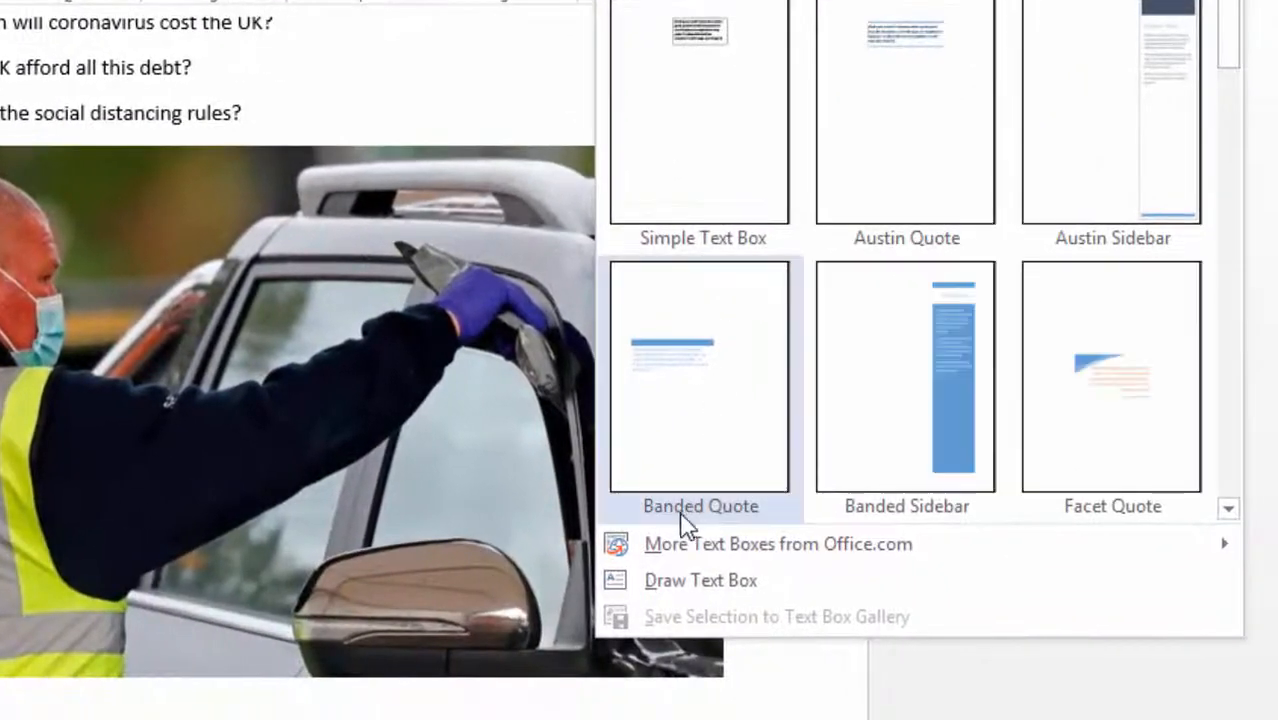
pyautogui.click(688, 582)
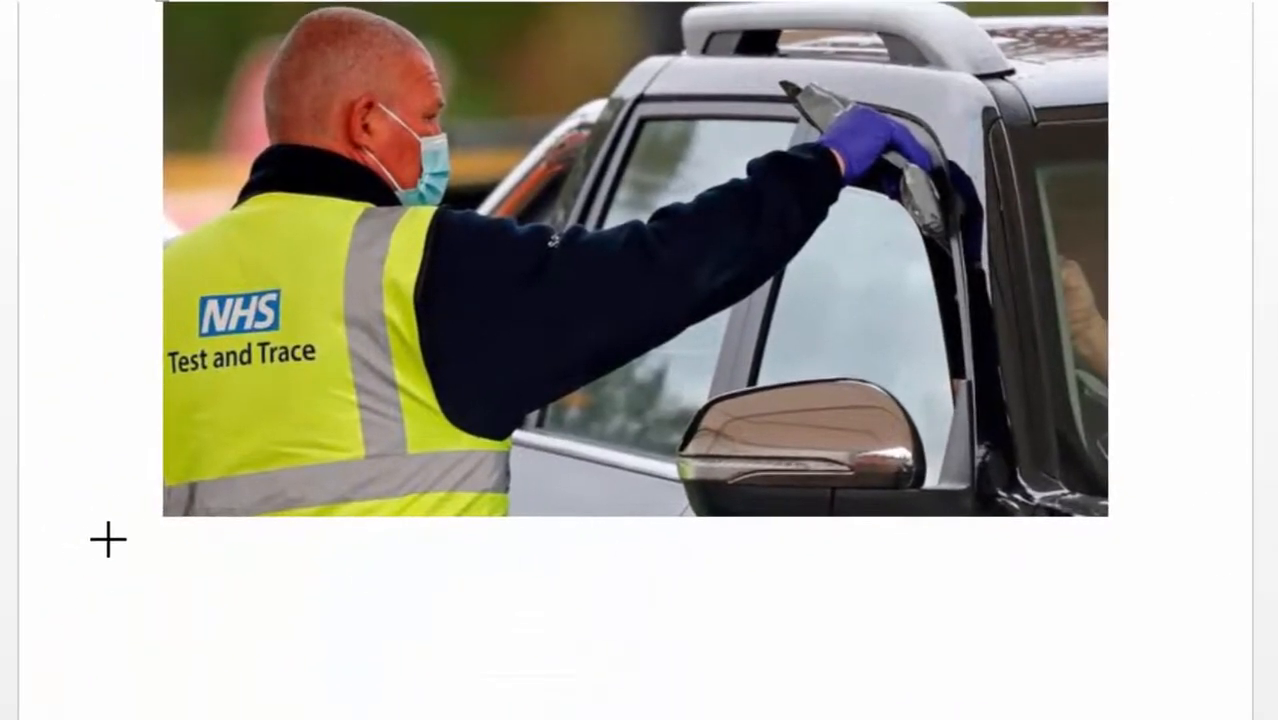
pyautogui.moveTo(162, 533); pyautogui.dragTo(745, 580)
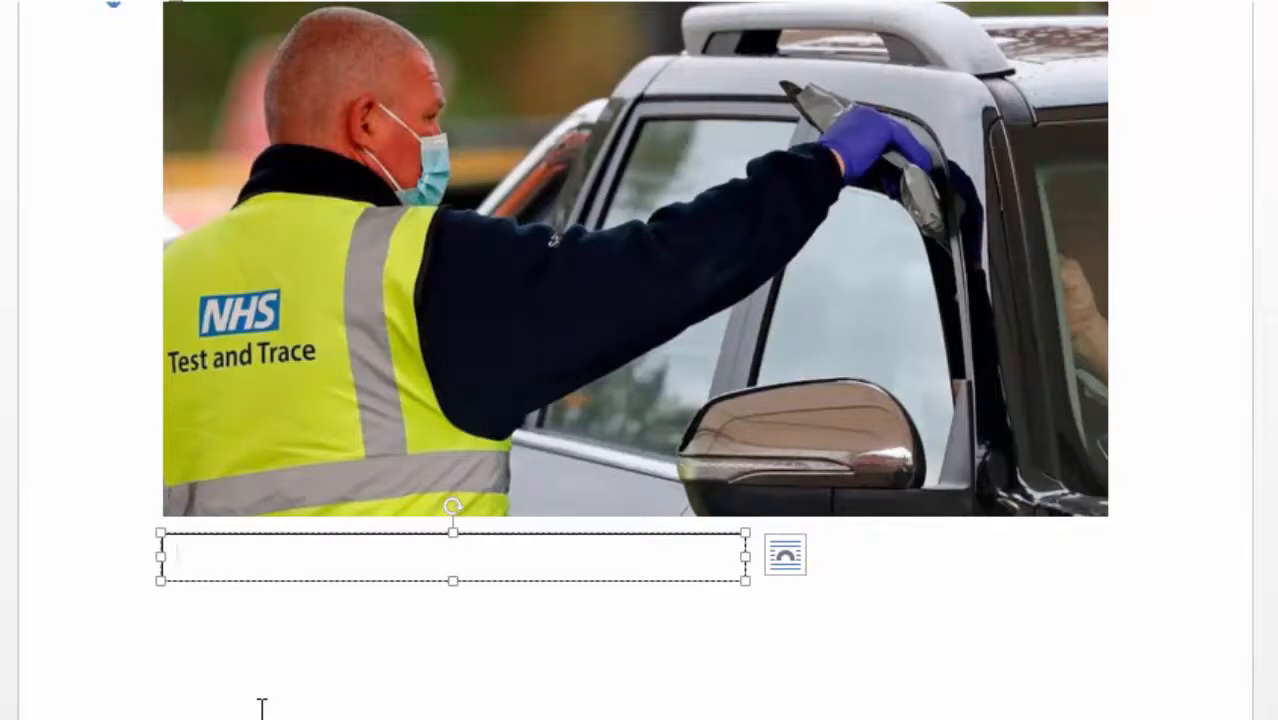
# Enter the caption "An office measuring temperature of motorist" in the text box below the test-and-trace picture and make it bold.
pyautogui.write('An office')
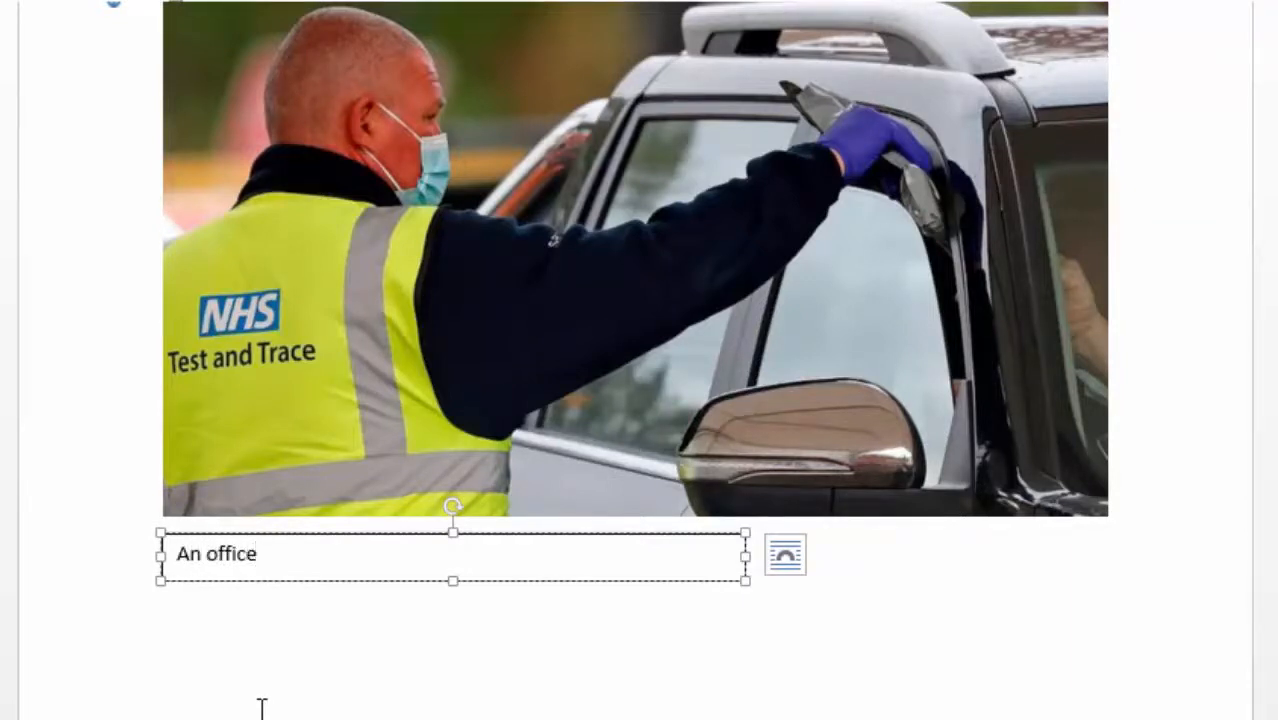
pyautogui.write(' measuri')
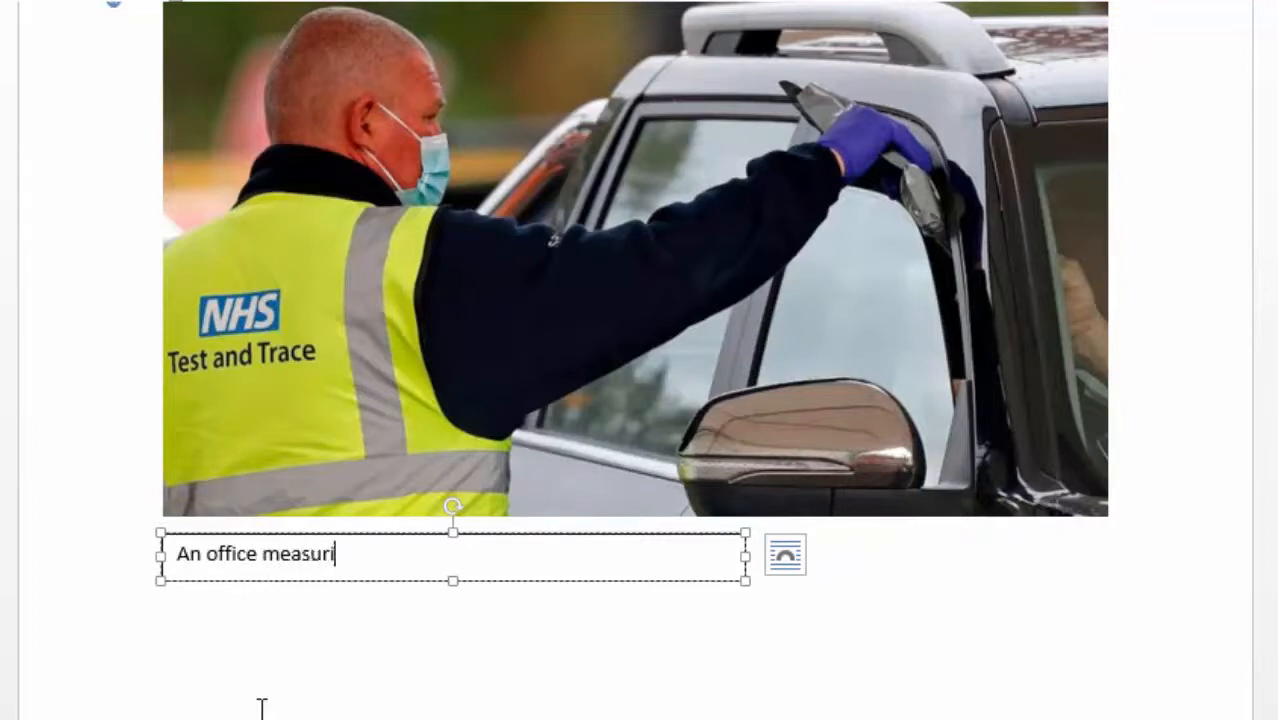
pyautogui.write('ng tempera')
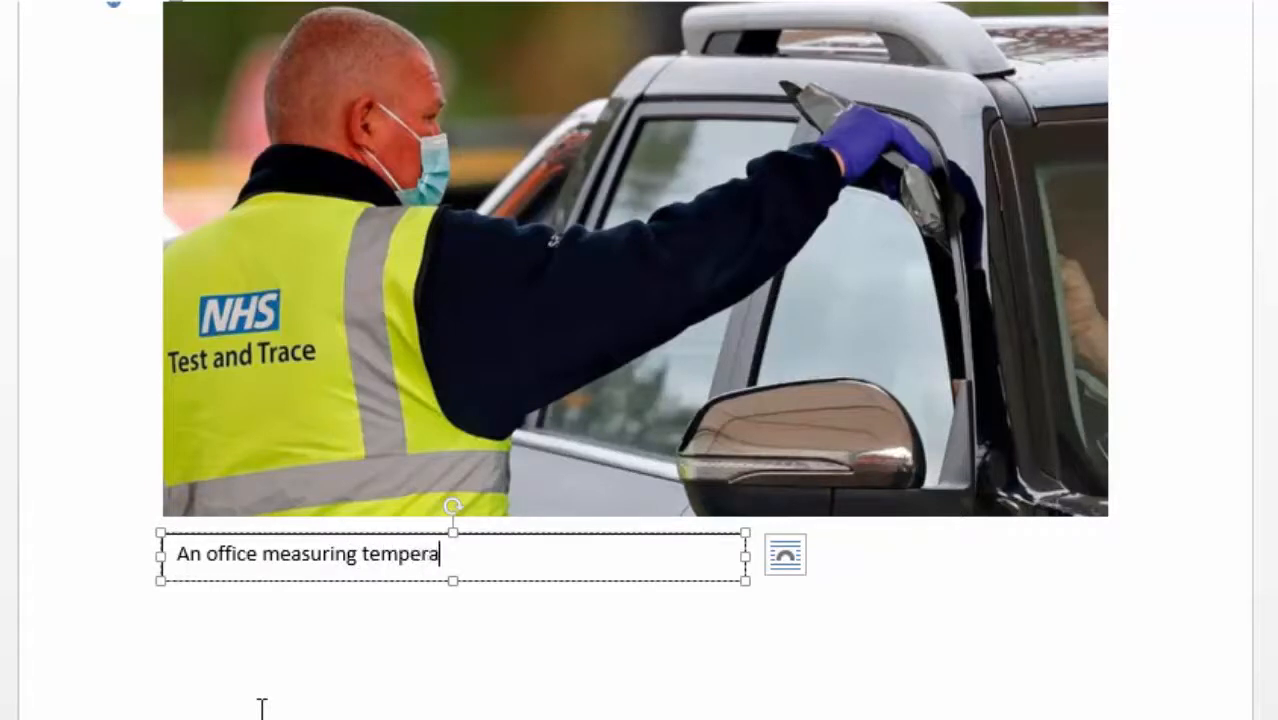
pyautogui.write('ture of mo')
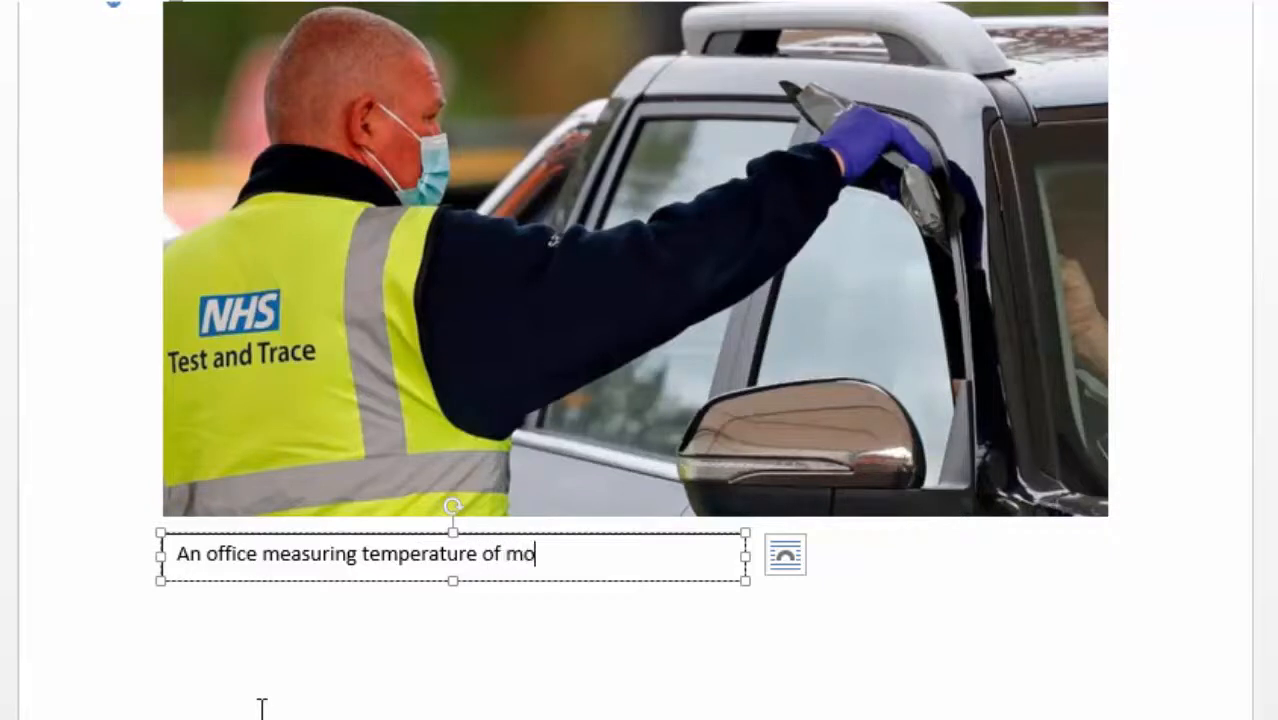
pyautogui.write('torist')
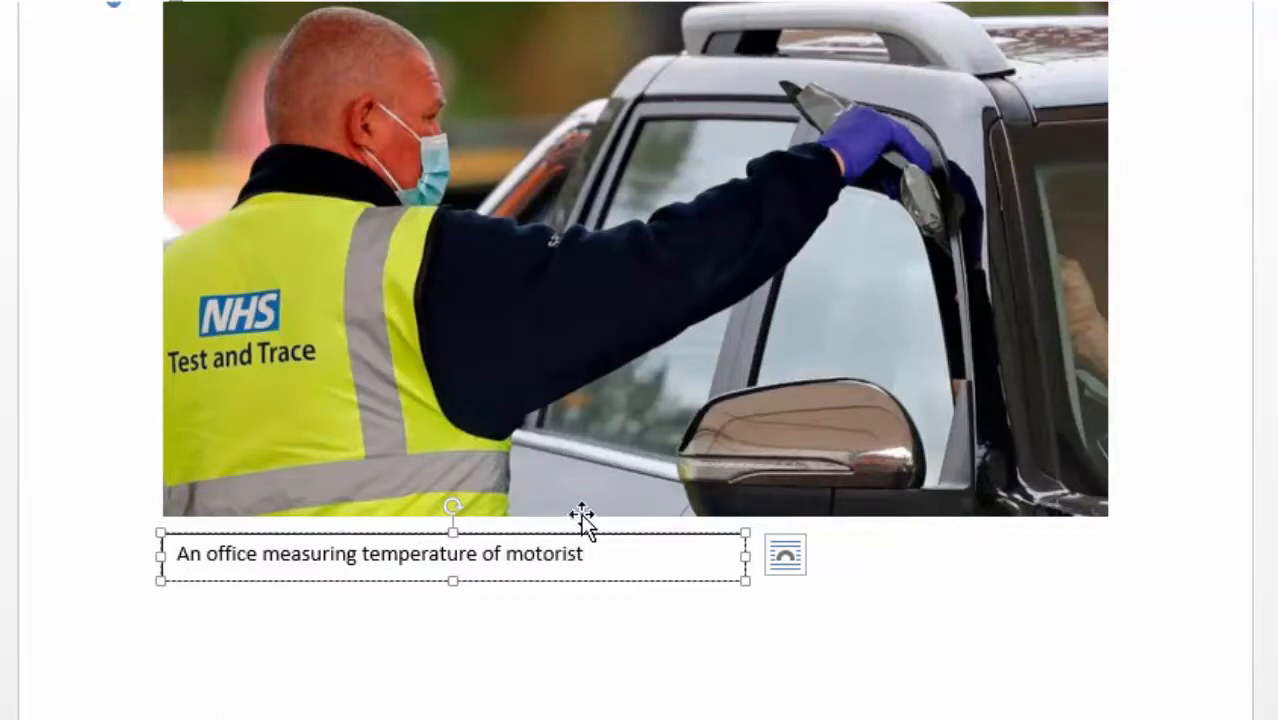
pyautogui.moveTo(587, 554); pyautogui.dragTo(163, 556)
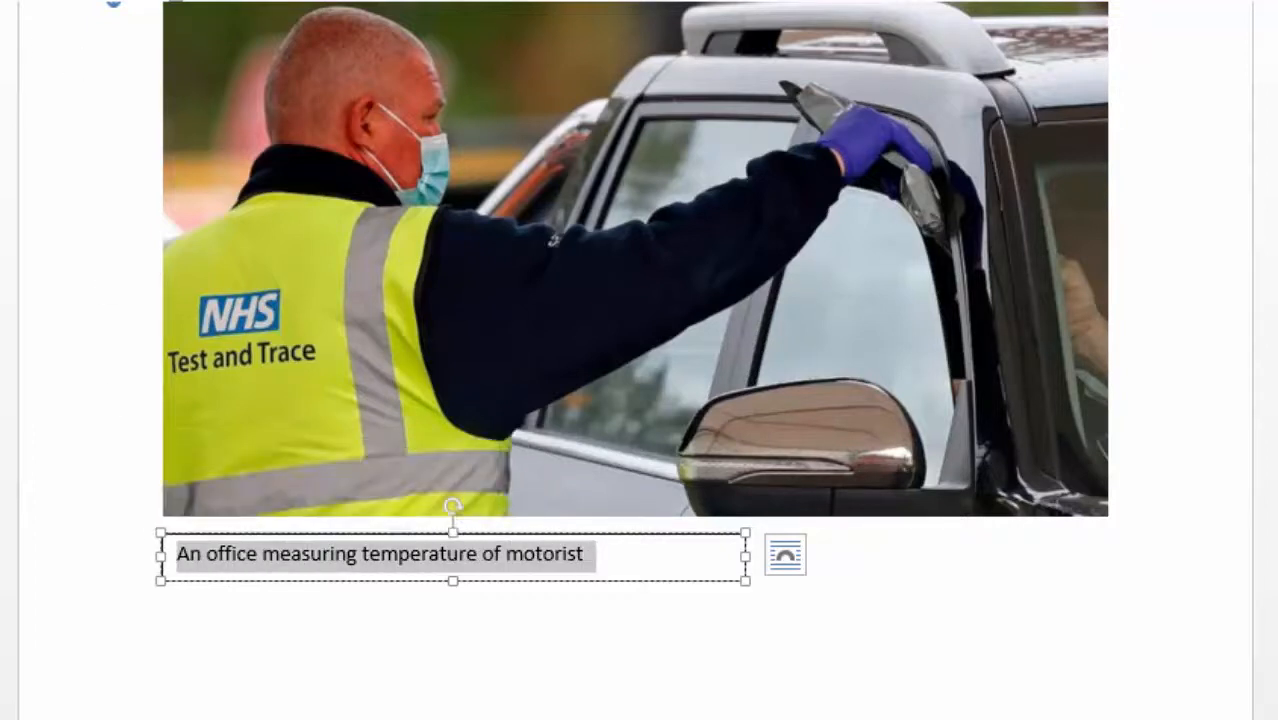
pyautogui.hotkey('ctrl', 'b')
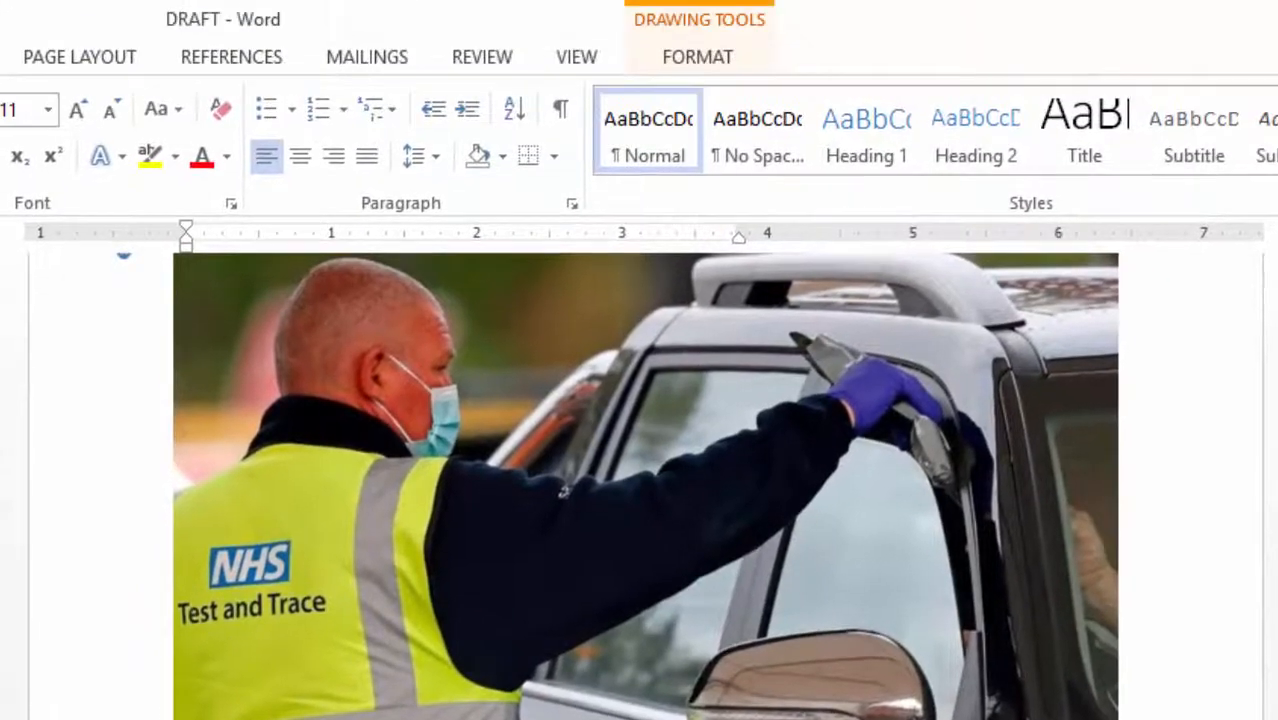
# Remove the caption box's outline and nudge the box left until its text lines up with the picture's left edge.
pyautogui.click(700, 60)
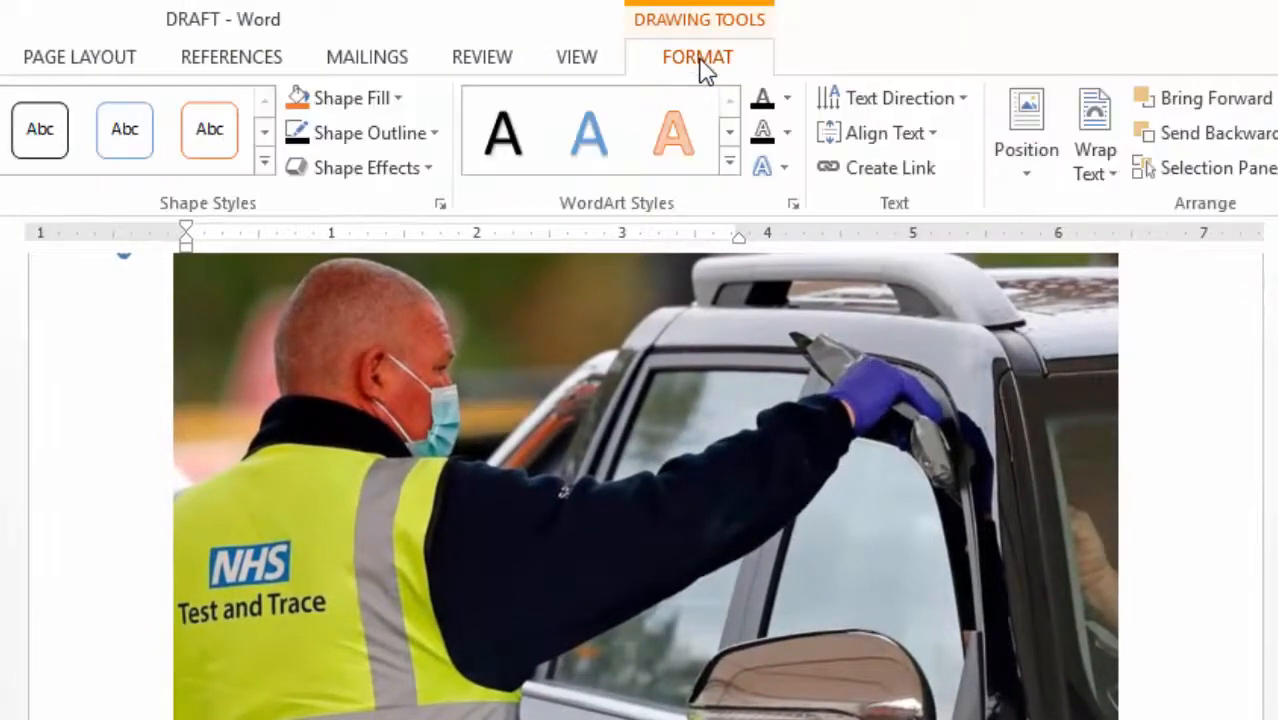
pyautogui.click(430, 136)
pyautogui.click(371, 397)
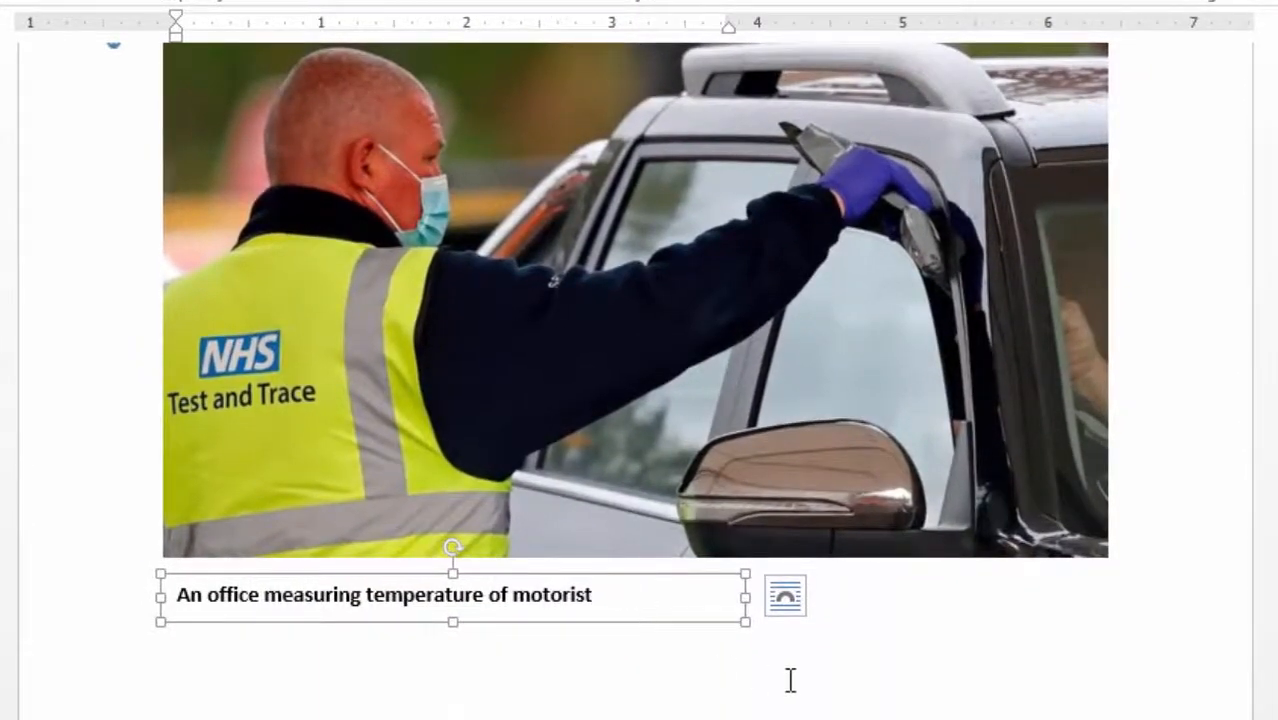
pyautogui.press('Left')
pyautogui.press('Left')
pyautogui.press('Left')
pyautogui.press('Left')
pyautogui.press('Left')
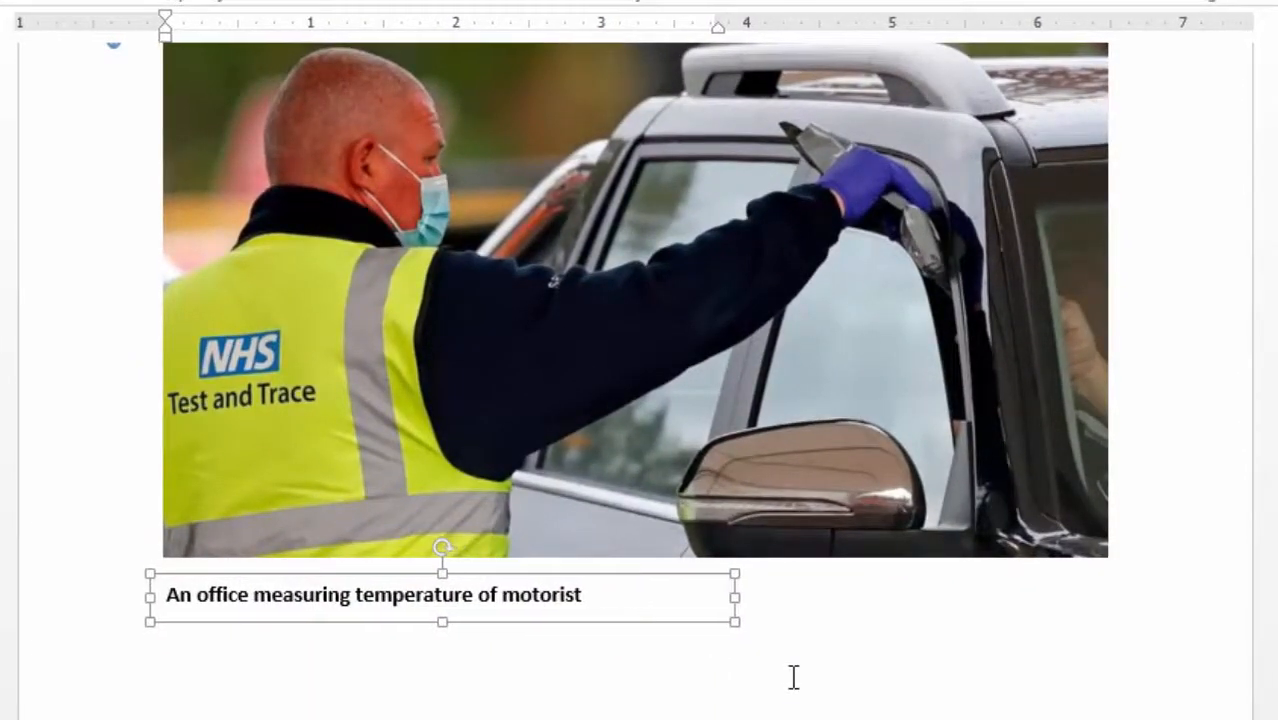
pyautogui.click(690, 655)
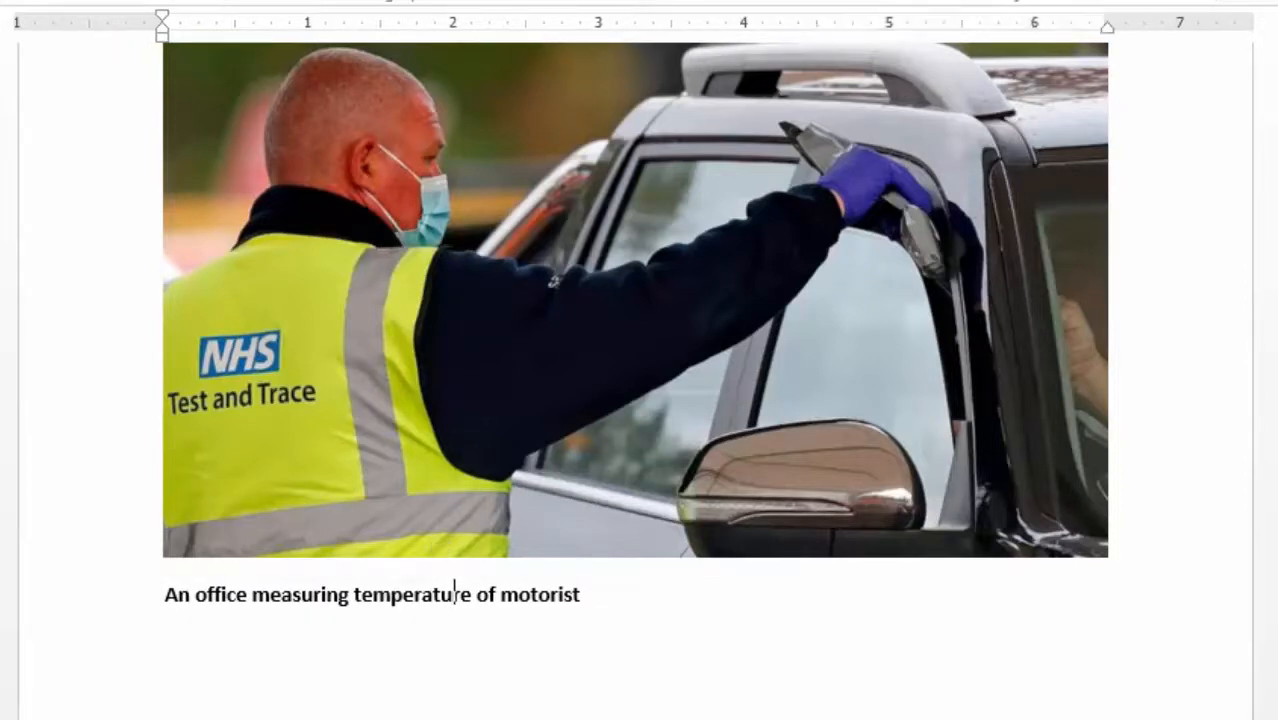
pyautogui.scroll(6, 1050, 633)
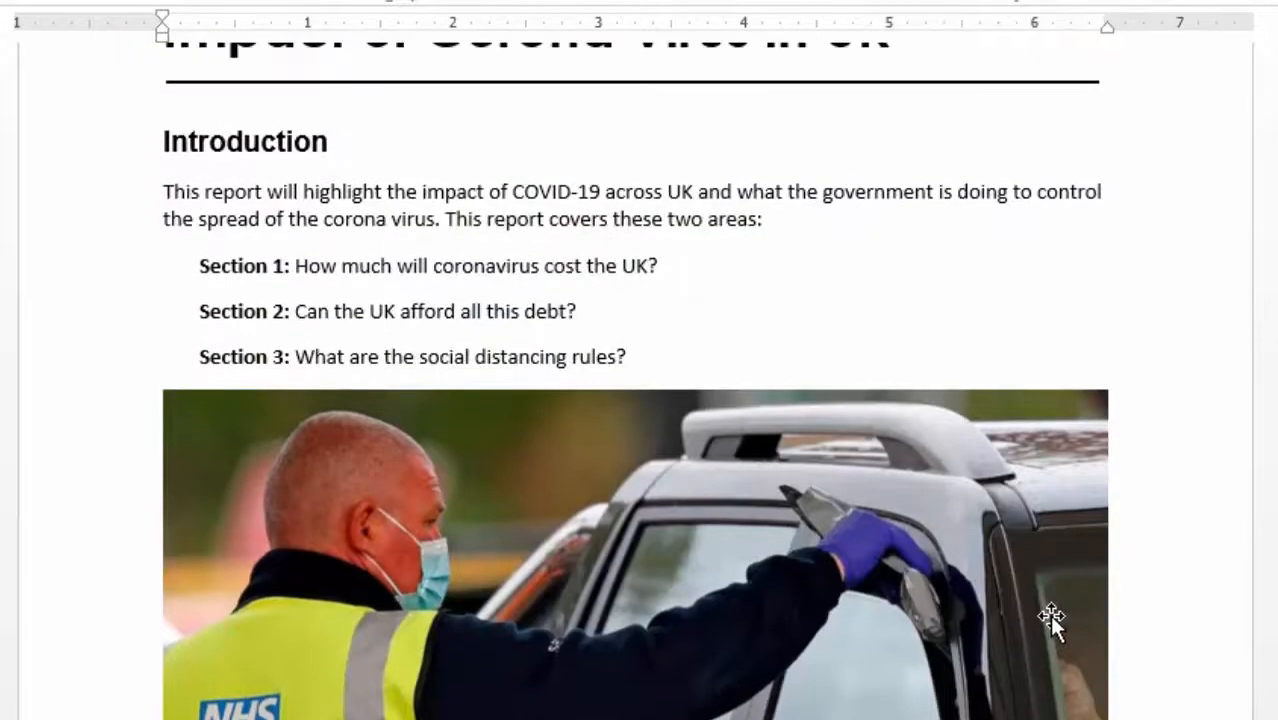
# Copy the test-and-trace caption box and paste it below the shopping basket picture in Section 2.
pyautogui.scroll(-10, 1050, 613)
pyautogui.click(325, 379)
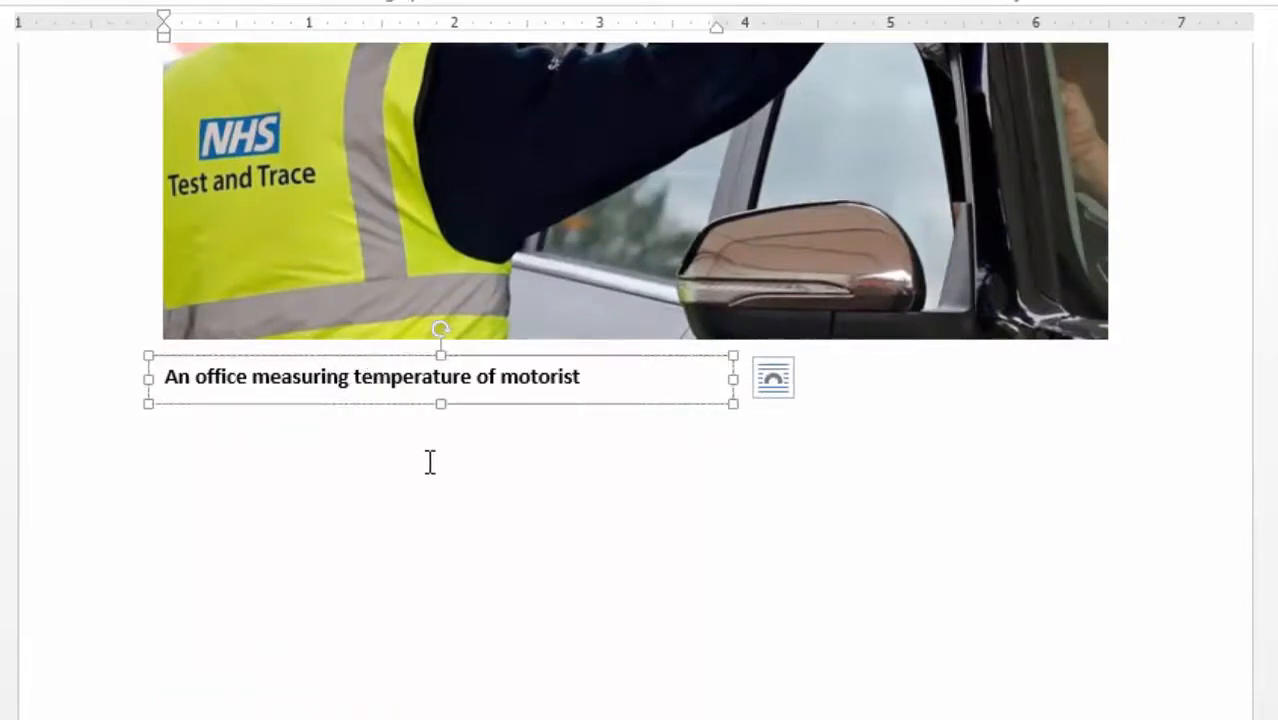
pyautogui.scroll(-15, 396, 433)
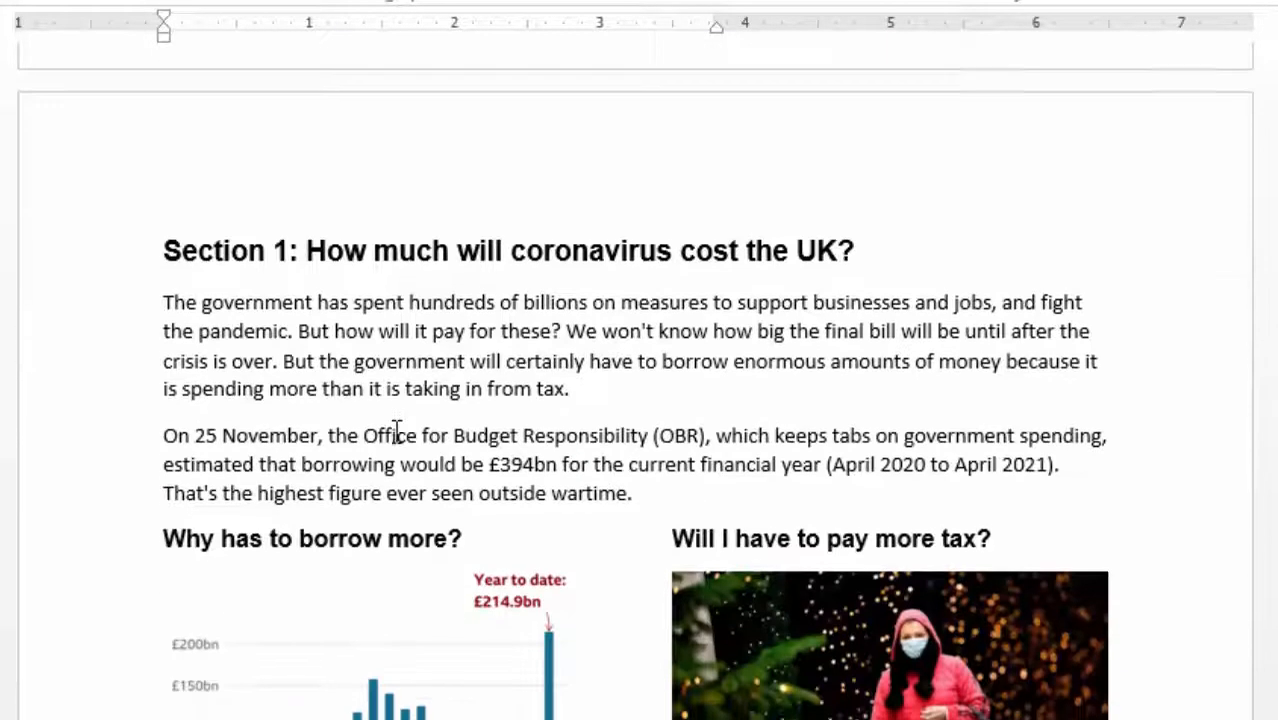
pyautogui.scroll(-18, 425, 428)
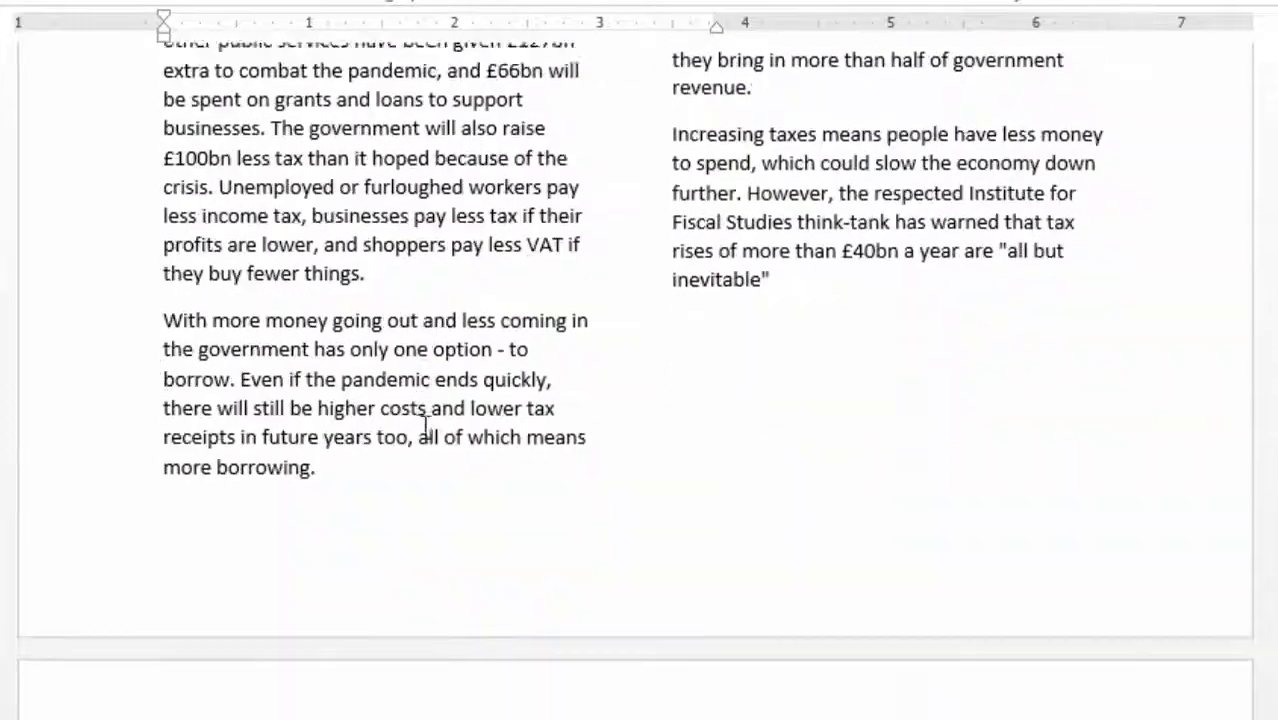
pyautogui.scroll(-10, 425, 428)
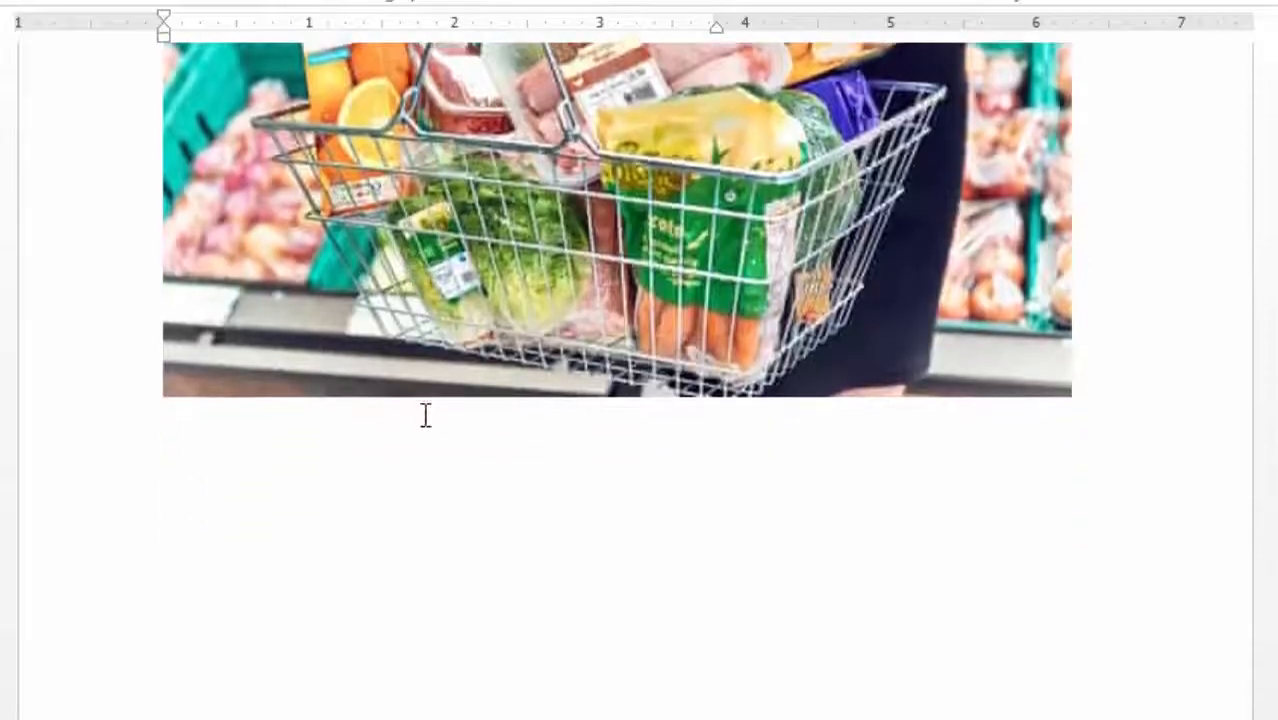
pyautogui.click(197, 438)
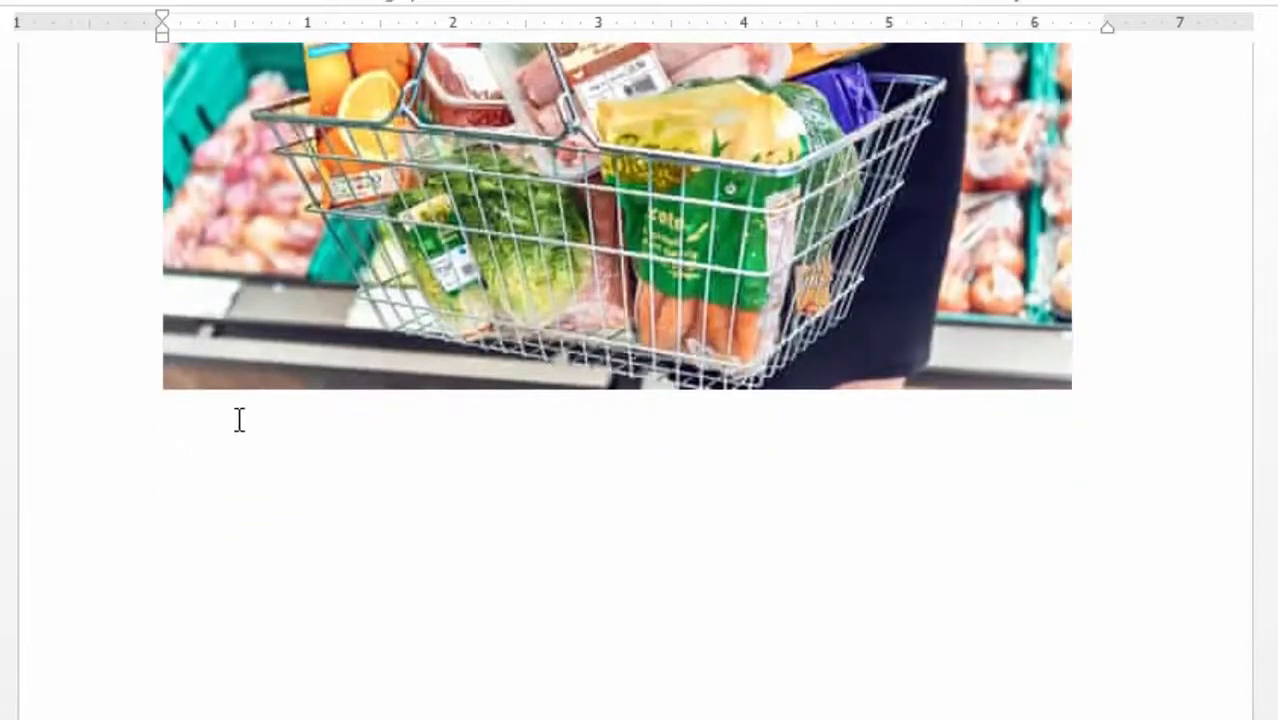
pyautogui.hotkey('ctrl', 'v')
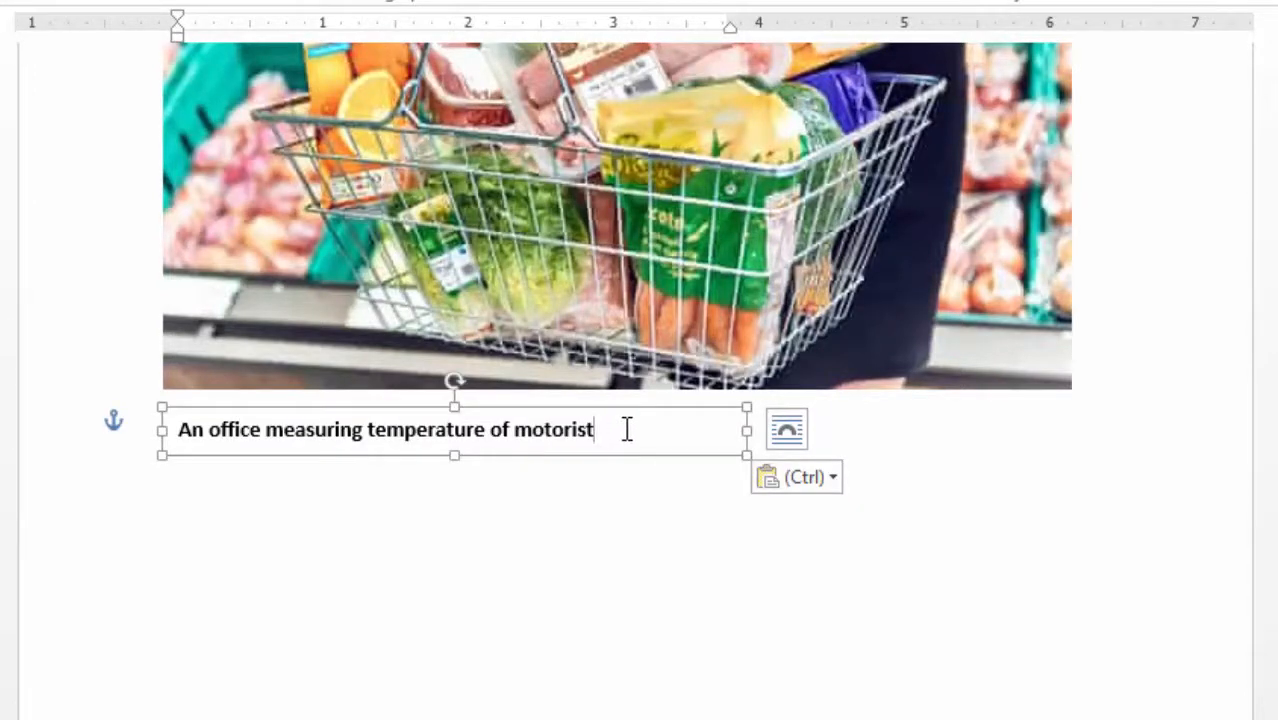
# Replace the pasted caption's text below the shopping basket picture with "Citizens face high prices of goods and services".
pyautogui.press('BackSpace')
pyautogui.press('BackSpace')
pyautogui.press('BackSpace')
pyautogui.press('BackSpace')
pyautogui.press('BackSpace')
pyautogui.press('BackSpace')
pyautogui.press('BackSpace')
pyautogui.press('BackSpace')
pyautogui.press('BackSpace')
pyautogui.press('BackSpace')
pyautogui.press('BackSpace')
pyautogui.press('BackSpace')
pyautogui.press('BackSpace')
pyautogui.press('BackSpace')
pyautogui.press('BackSpace')
pyautogui.press('BackSpace')
pyautogui.press('BackSpace')
pyautogui.press('BackSpace')
pyautogui.press('BackSpace')
pyautogui.press('BackSpace')
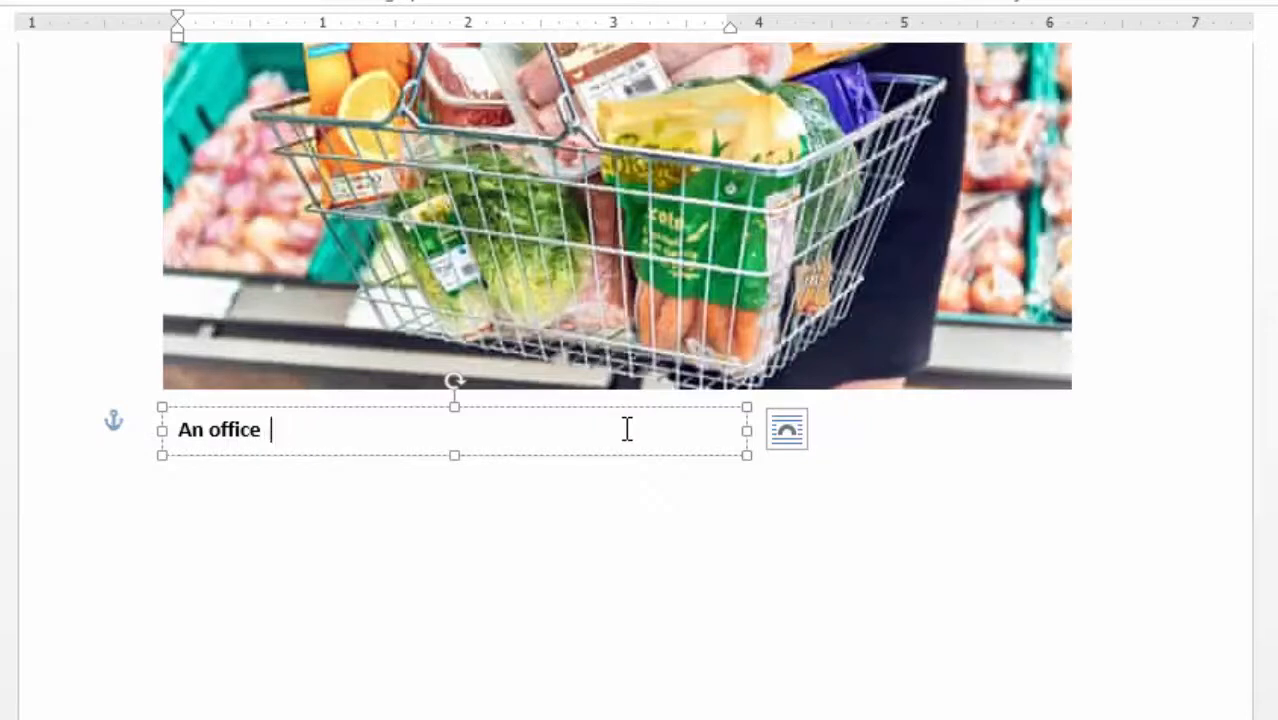
pyautogui.press('BackSpace')
pyautogui.press('BackSpace')
pyautogui.press('BackSpace')
pyautogui.press('BackSpace')
pyautogui.press('BackSpace')
pyautogui.press('BackSpace')
pyautogui.press('BackSpace')
pyautogui.press('BackSpace')
pyautogui.press('BackSpace')
pyautogui.press('BackSpace')
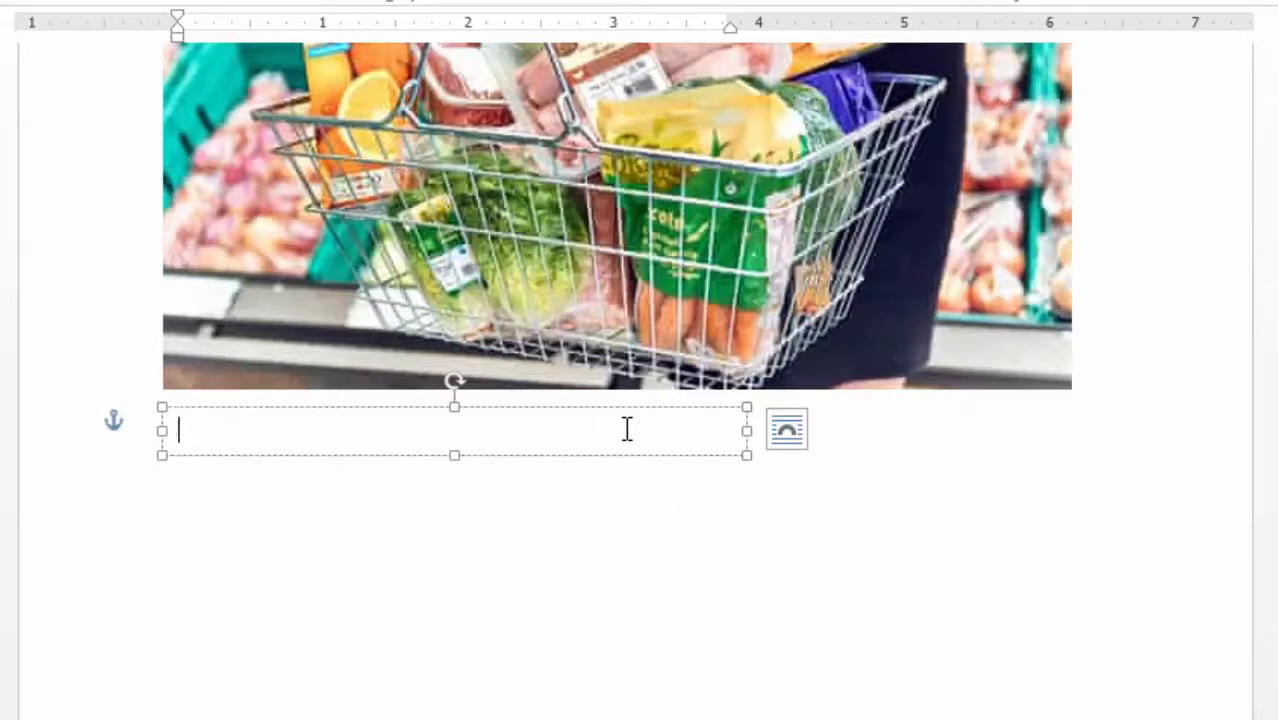
pyautogui.write('citizens')
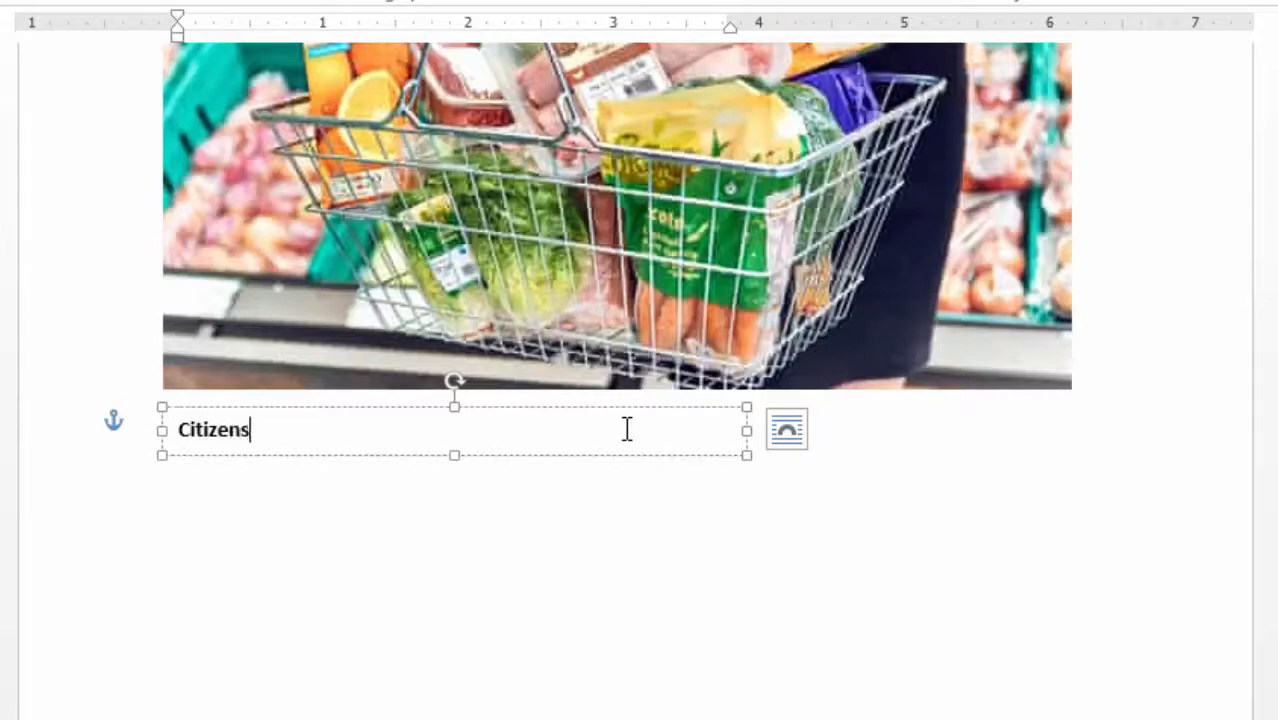
pyautogui.write(' face high pr')
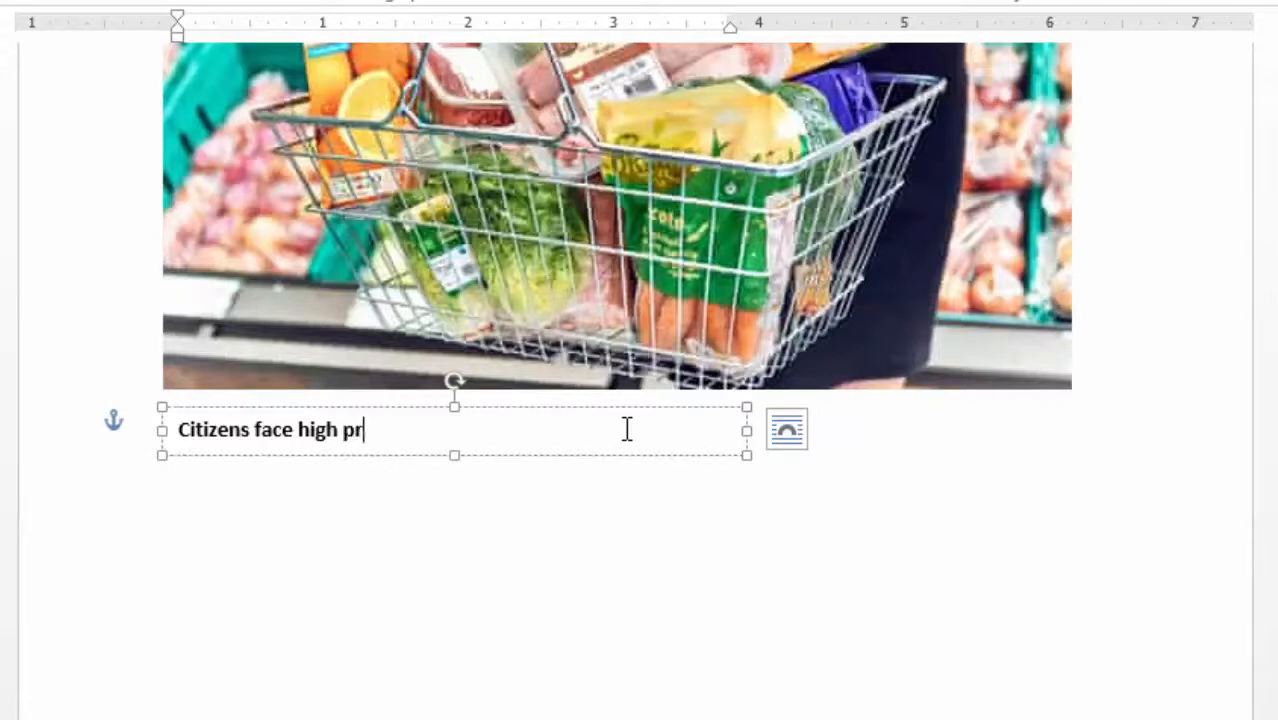
pyautogui.write('ices of goods and s')
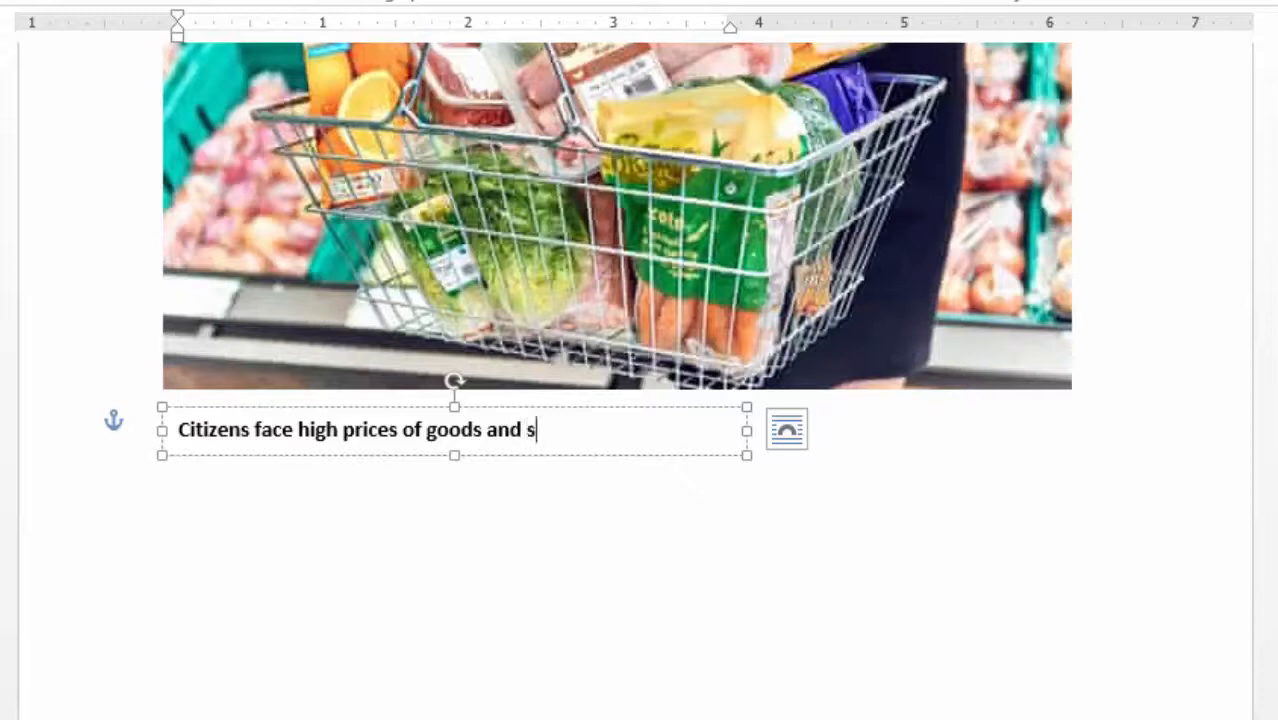
pyautogui.write('ervice')
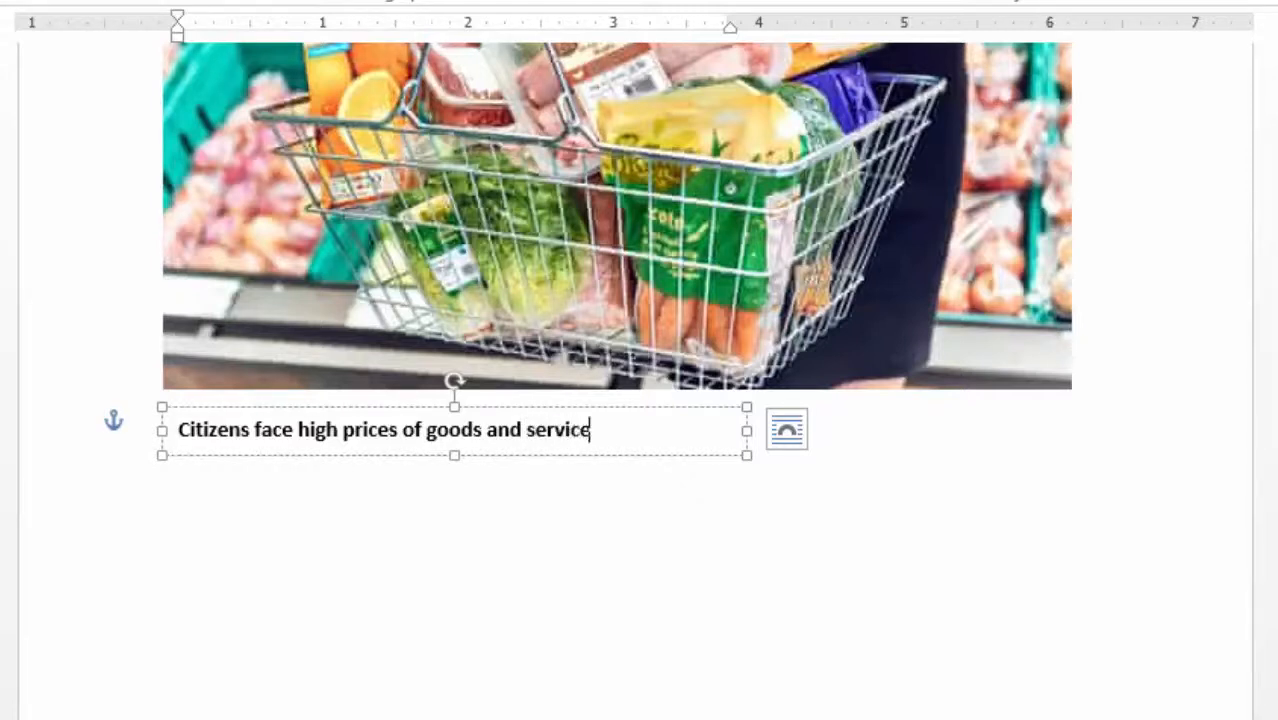
pyautogui.write('s')
pyautogui.click(668, 528)
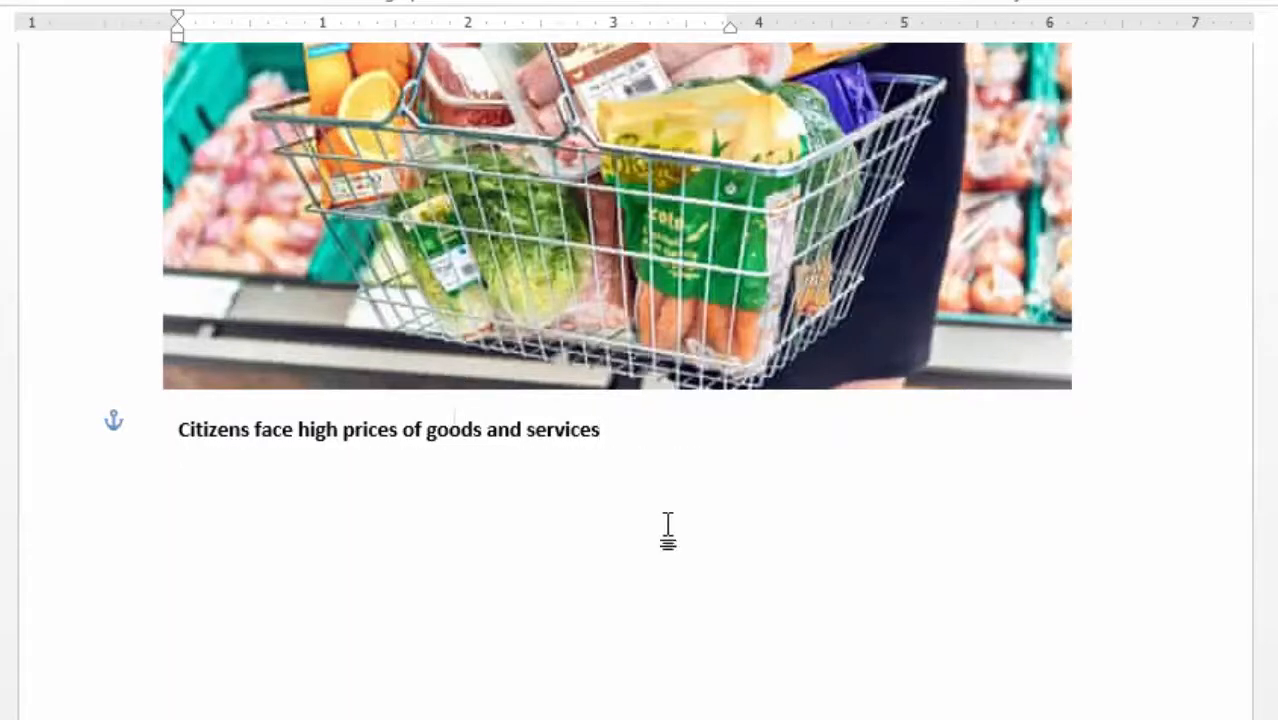
# Nudge the Section 2 caption box left until its text lines up with the shopping basket picture's left edge.
pyautogui.click(332, 426)
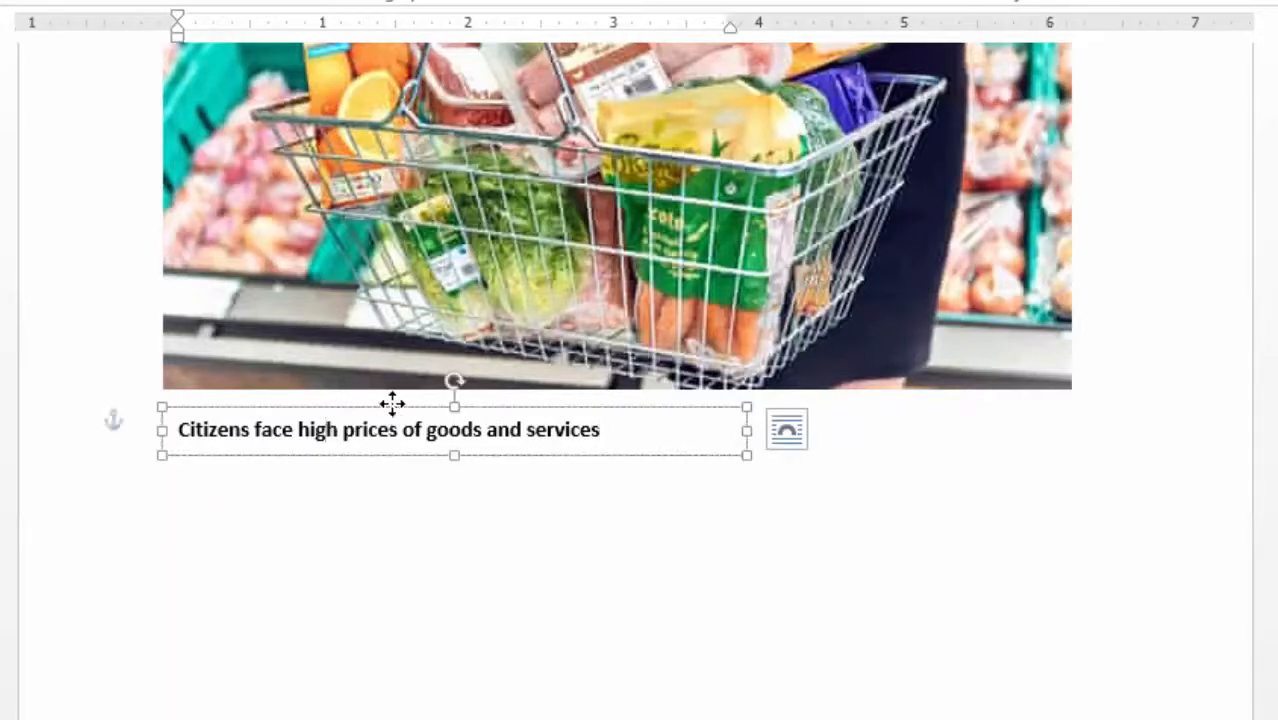
pyautogui.click(392, 403)
pyautogui.hotkey('ctrl', 'Left')
pyautogui.hotkey('ctrl', 'Left')
pyautogui.hotkey('ctrl', 'Left')
pyautogui.hotkey('ctrl', 'Left')
pyautogui.hotkey('ctrl', 'Left')
pyautogui.hotkey('ctrl', 'Left')
pyautogui.hotkey('ctrl', 'Left')
pyautogui.hotkey('ctrl', 'Left')
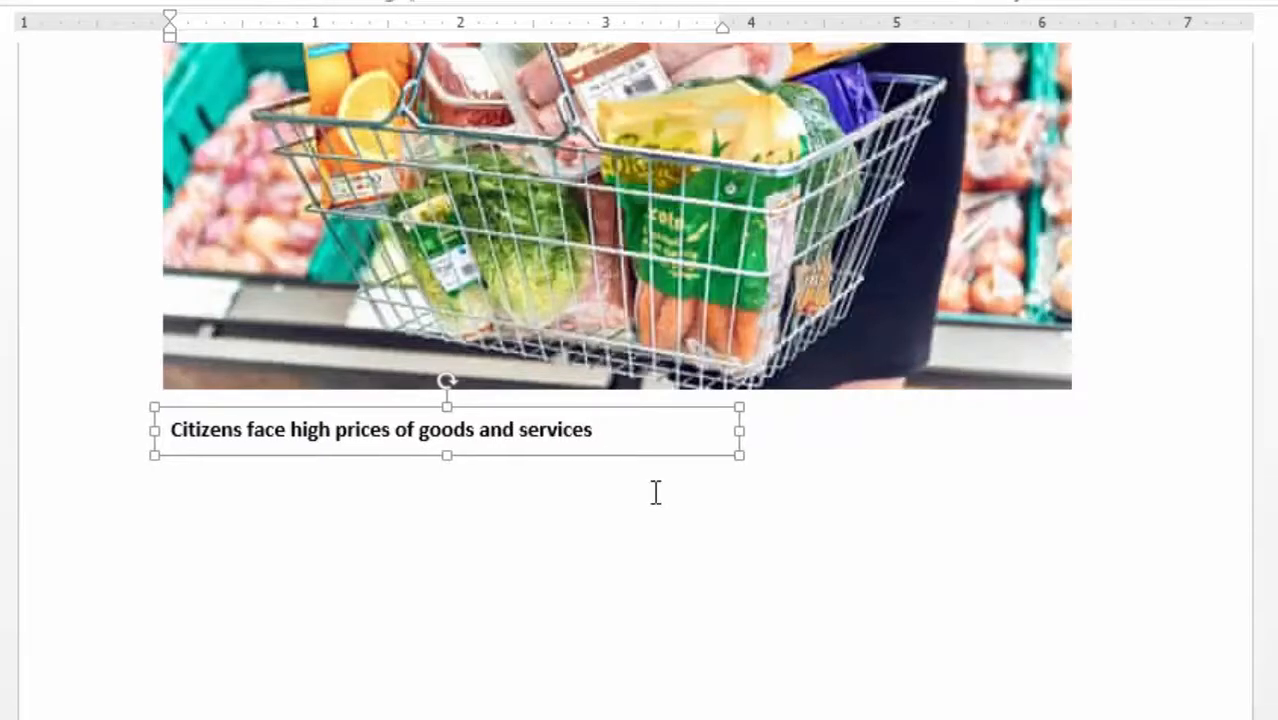
pyautogui.hotkey('ctrl', 'Left')
pyautogui.hotkey('ctrl', 'Left')
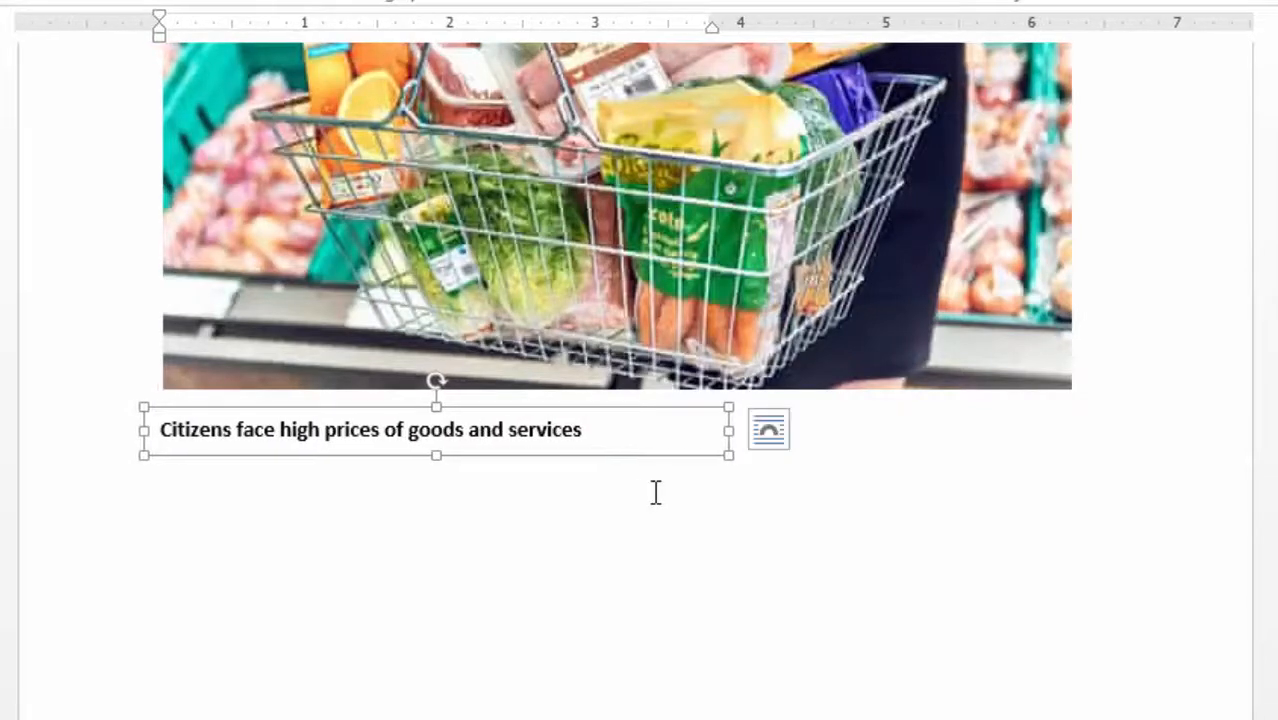
pyautogui.hotkey('ctrl', 'Left')
pyautogui.click(770, 648)
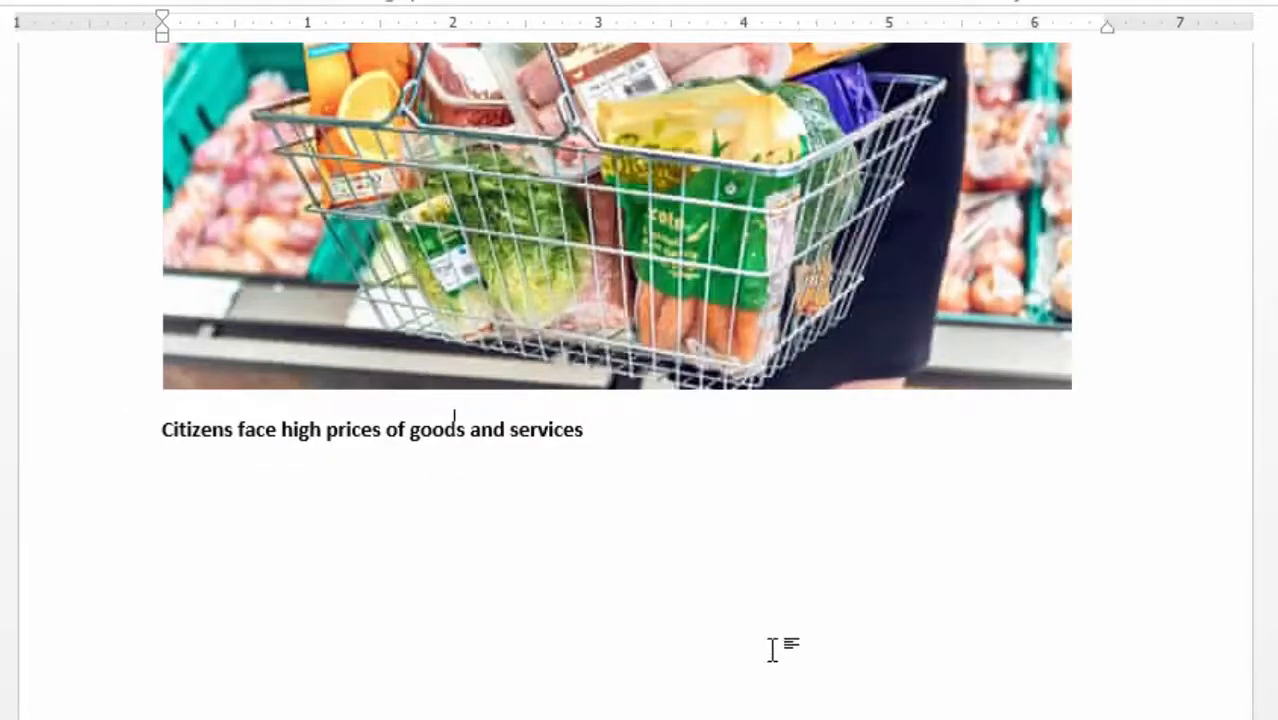
# Paste another copy of the test-and-trace caption box below the social distancing picture at the end of Section 3.
pyautogui.scroll(8, 770, 648)
pyautogui.scroll(-6, 734, 537)
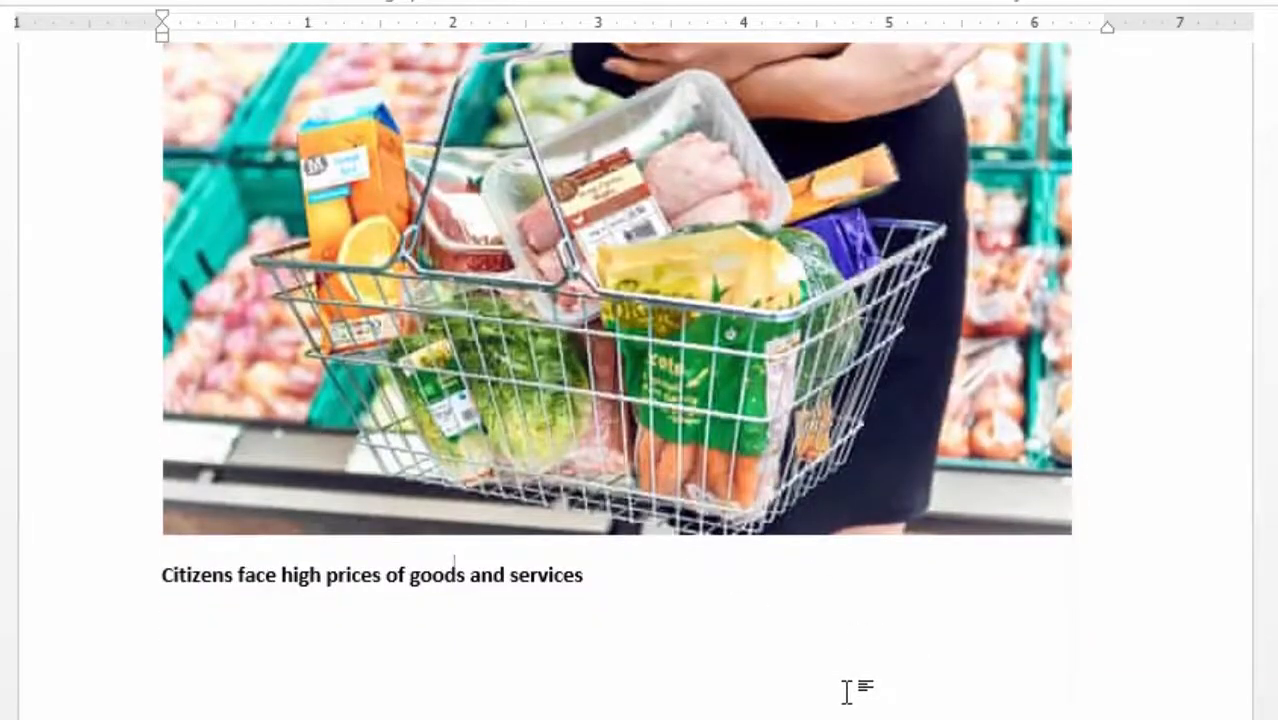
pyautogui.scroll(6, 668, 699)
pyautogui.scroll(3, 760, 655)
pyautogui.scroll(-12, 770, 630)
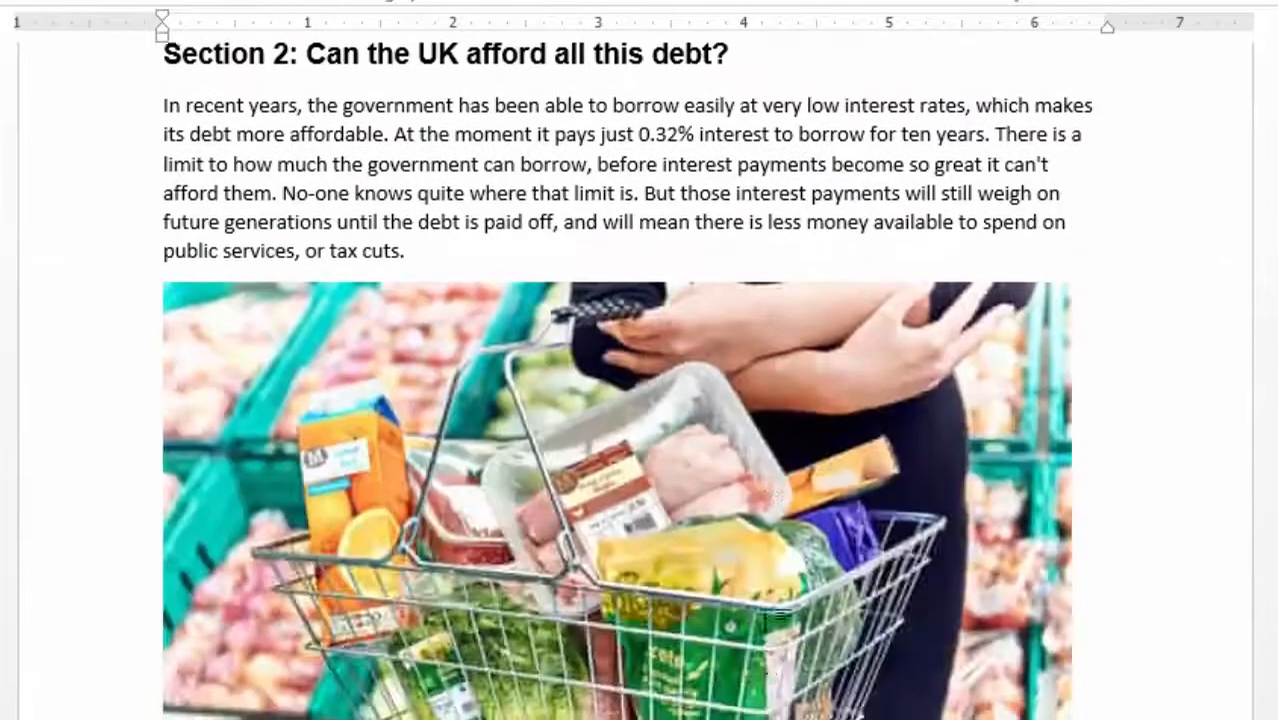
pyautogui.scroll(-8, 774, 580)
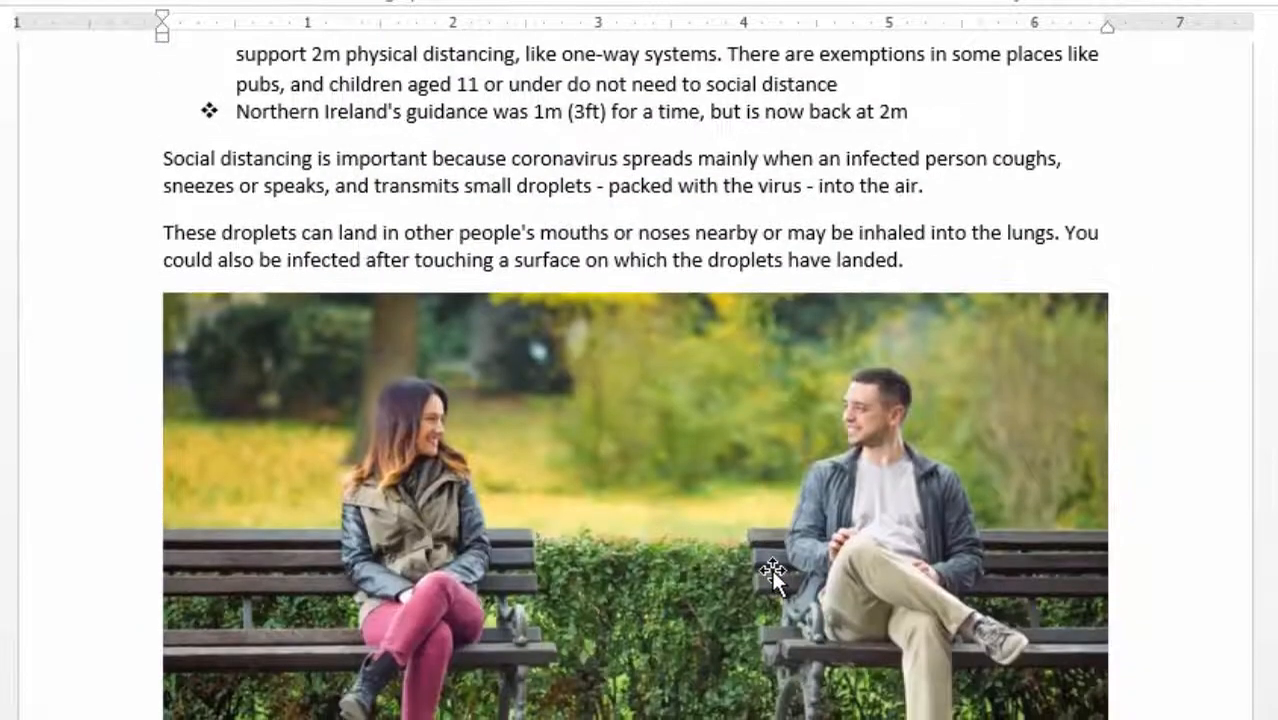
pyautogui.scroll(3, 771, 569)
pyautogui.scroll(-8, 771, 569)
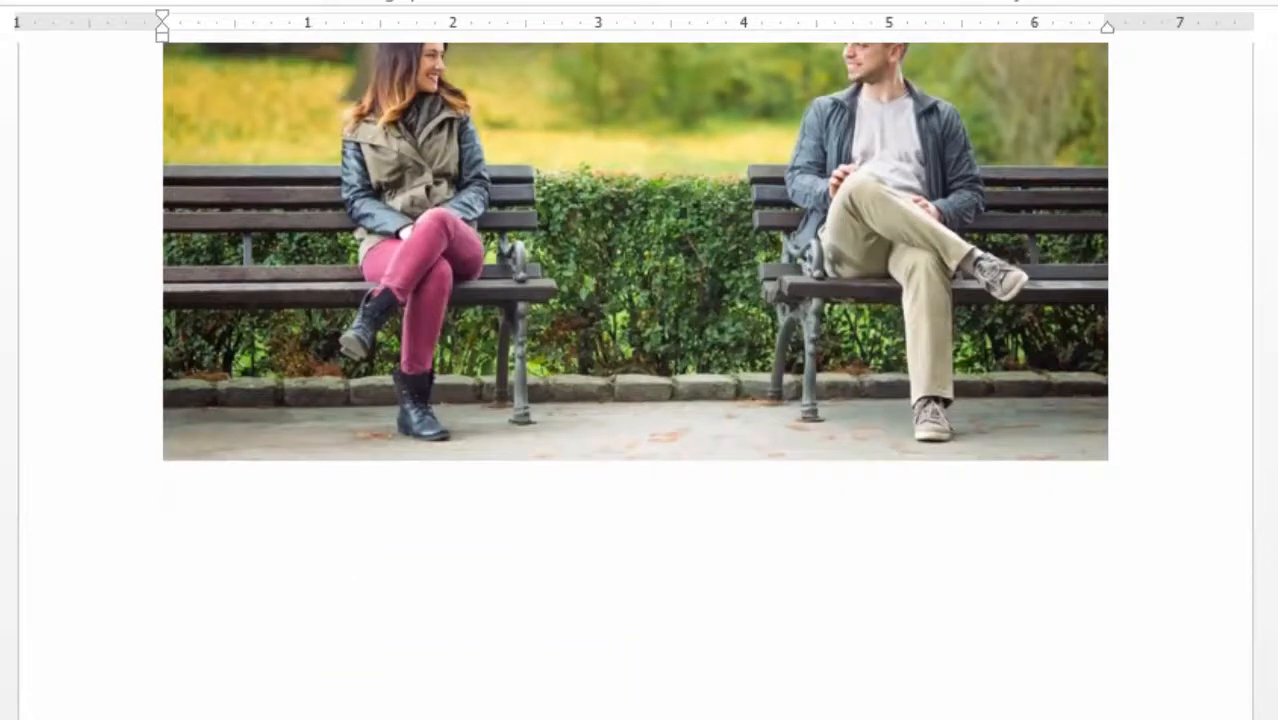
pyautogui.hotkey('ctrl', 'v')
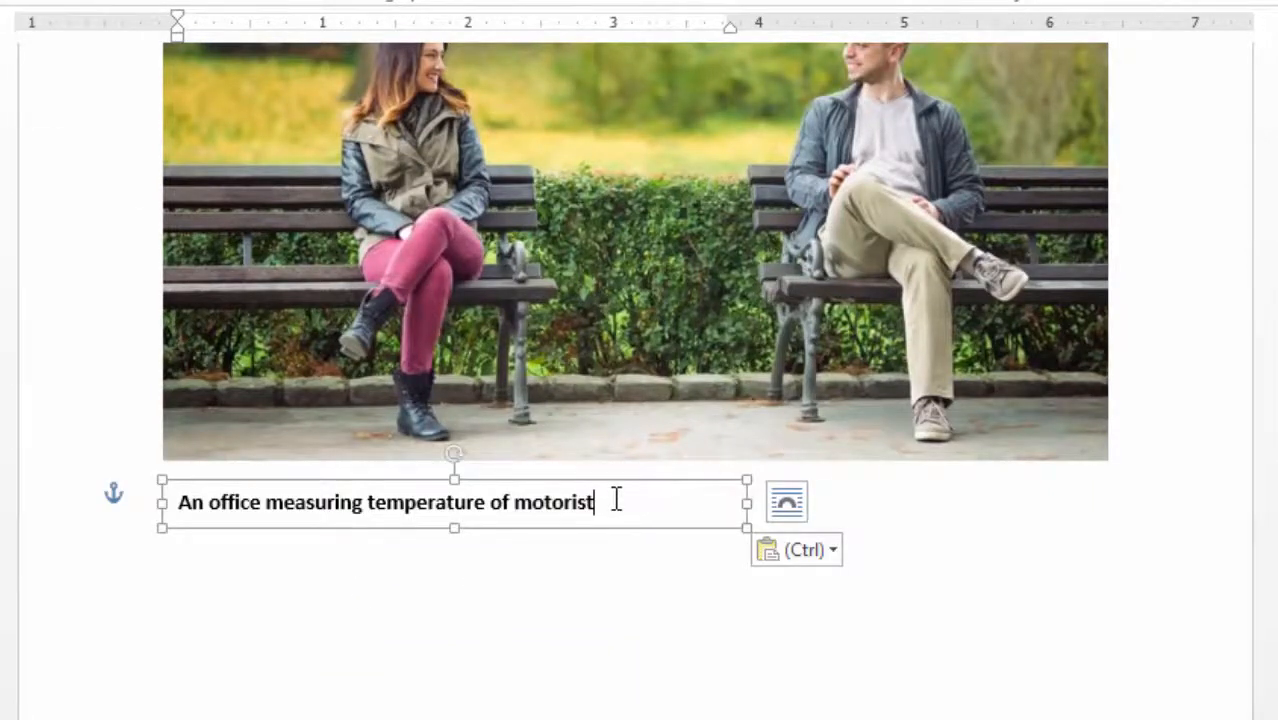
pyautogui.scroll(3, 614, 500)
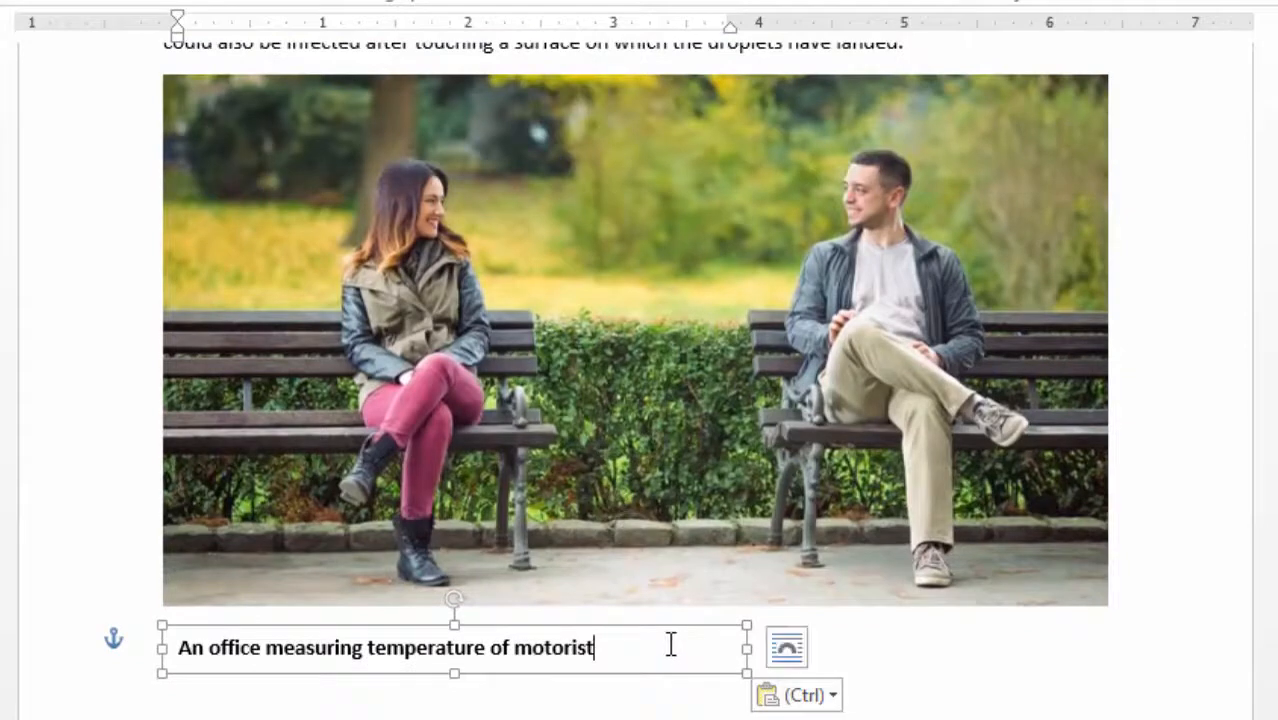
# Replace the pasted caption's text below the social distancing picture with "Always maintain social distancing to a colleague".
pyautogui.press('BackSpace')
pyautogui.press('BackSpace')
pyautogui.press('BackSpace')
pyautogui.press('BackSpace')
pyautogui.press('BackSpace')
pyautogui.press('BackSpace')
pyautogui.press('BackSpace')
pyautogui.press('BackSpace')
pyautogui.press('BackSpace')
pyautogui.press('BackSpace')
pyautogui.press('BackSpace')
pyautogui.press('BackSpace')
pyautogui.press('BackSpace')
pyautogui.press('BackSpace')
pyautogui.press('BackSpace')
pyautogui.press('BackSpace')
pyautogui.press('BackSpace')
pyautogui.press('BackSpace')
pyautogui.press('BackSpace')
pyautogui.press('BackSpace')
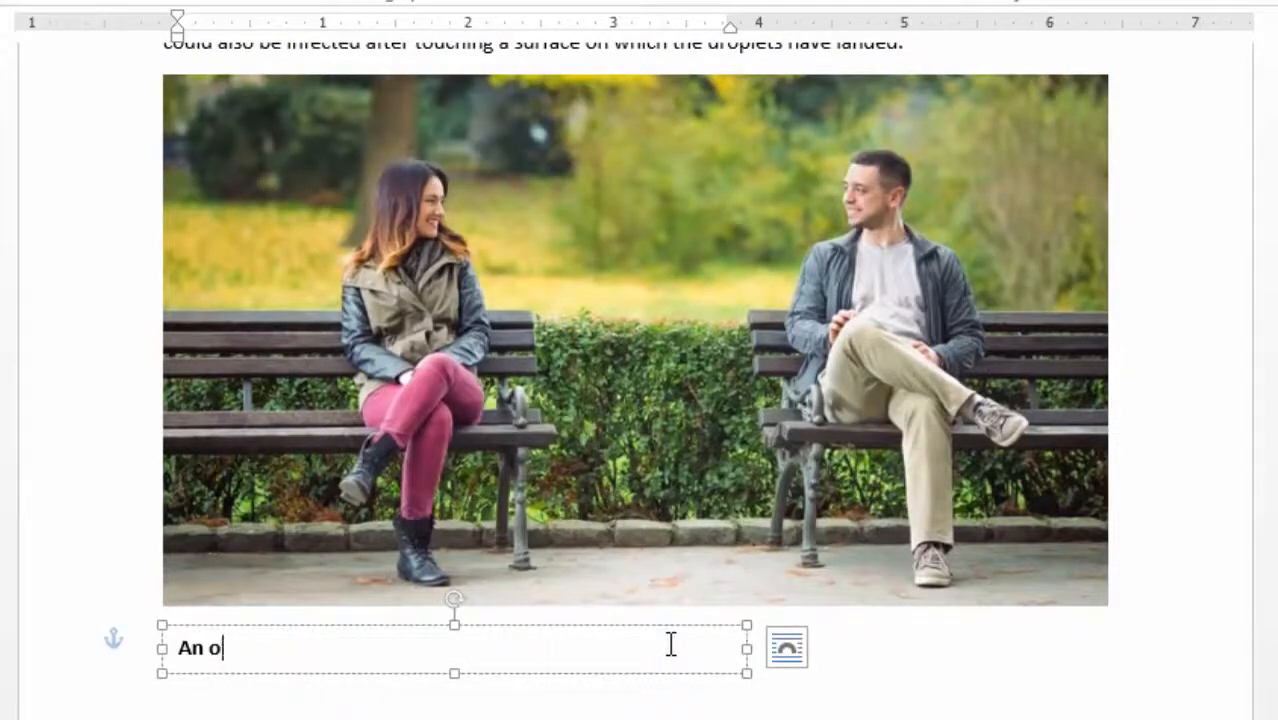
pyautogui.press('BackSpace')
pyautogui.press('BackSpace')
pyautogui.press('BackSpace')
pyautogui.press('BackSpace')
pyautogui.write('Always')
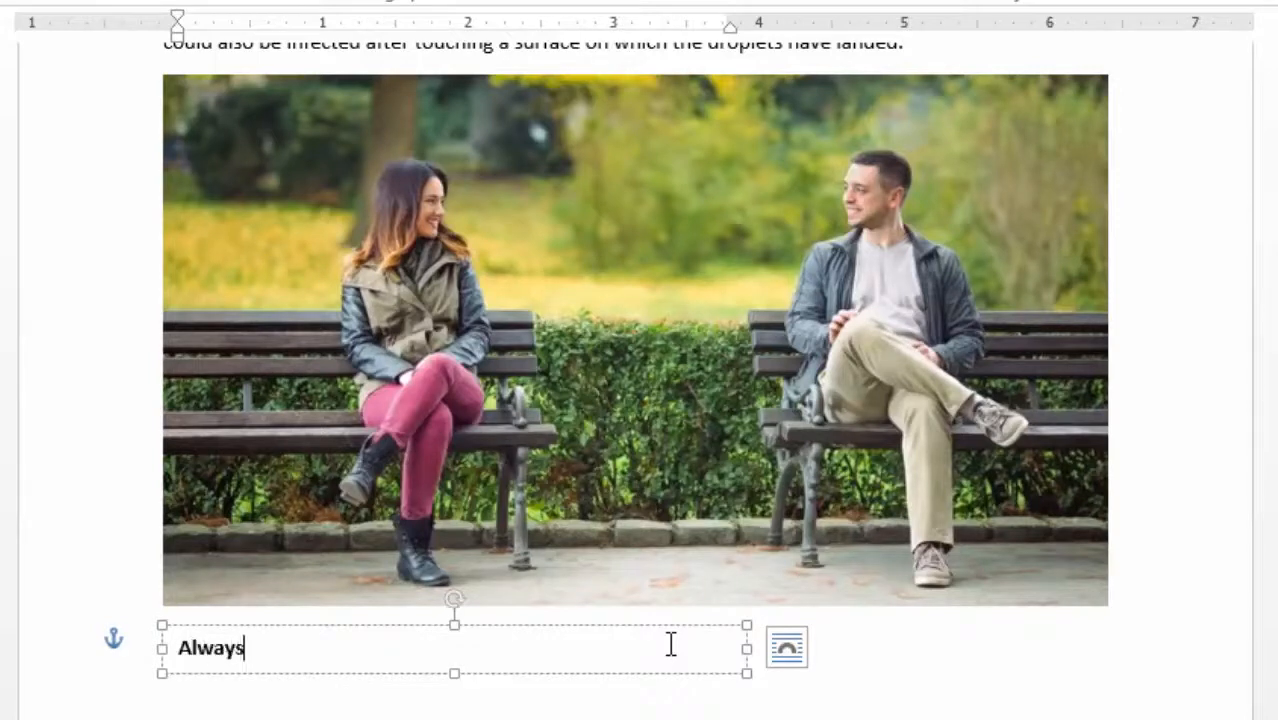
pyautogui.write(' maintain')
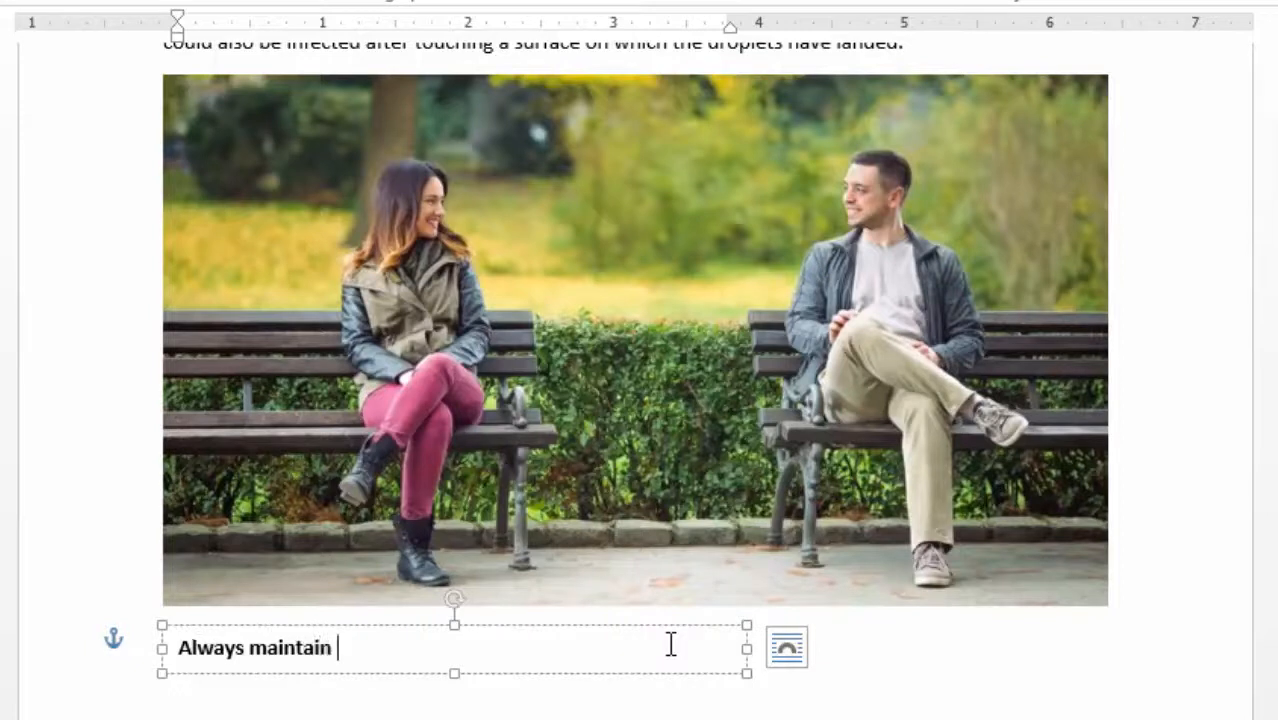
pyautogui.write(' social distancing t')
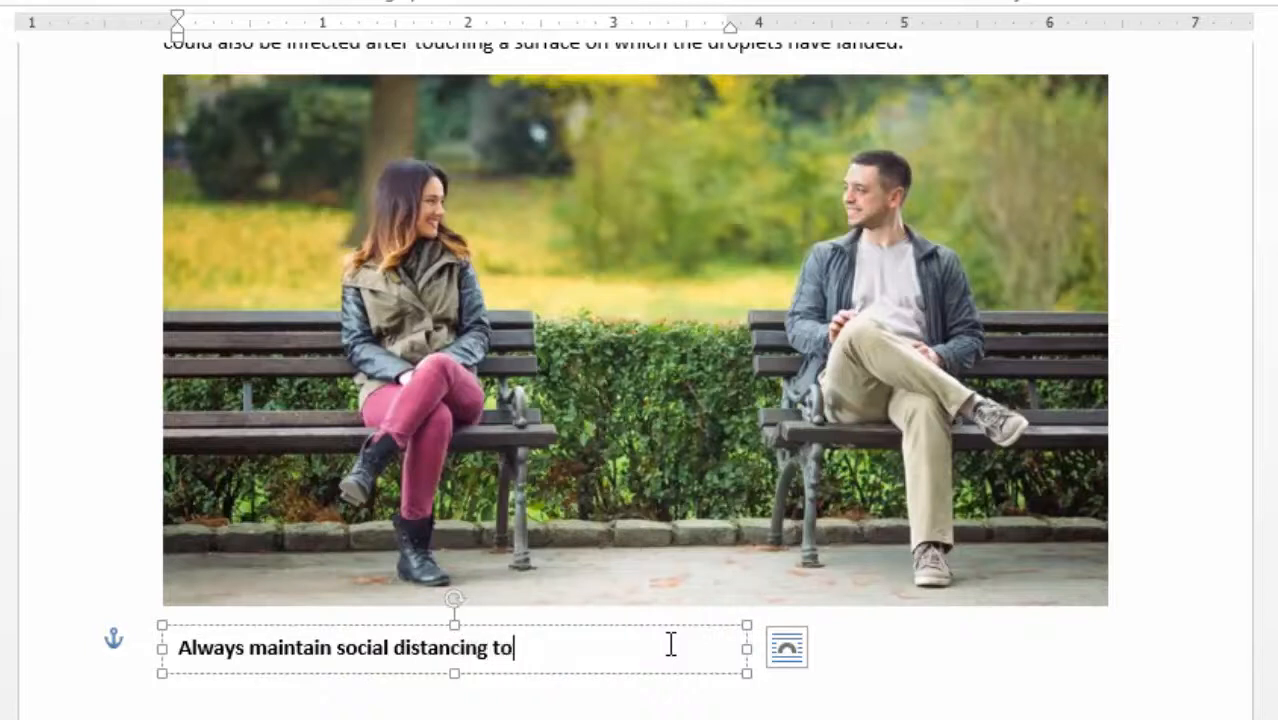
pyautogui.write('olleague')
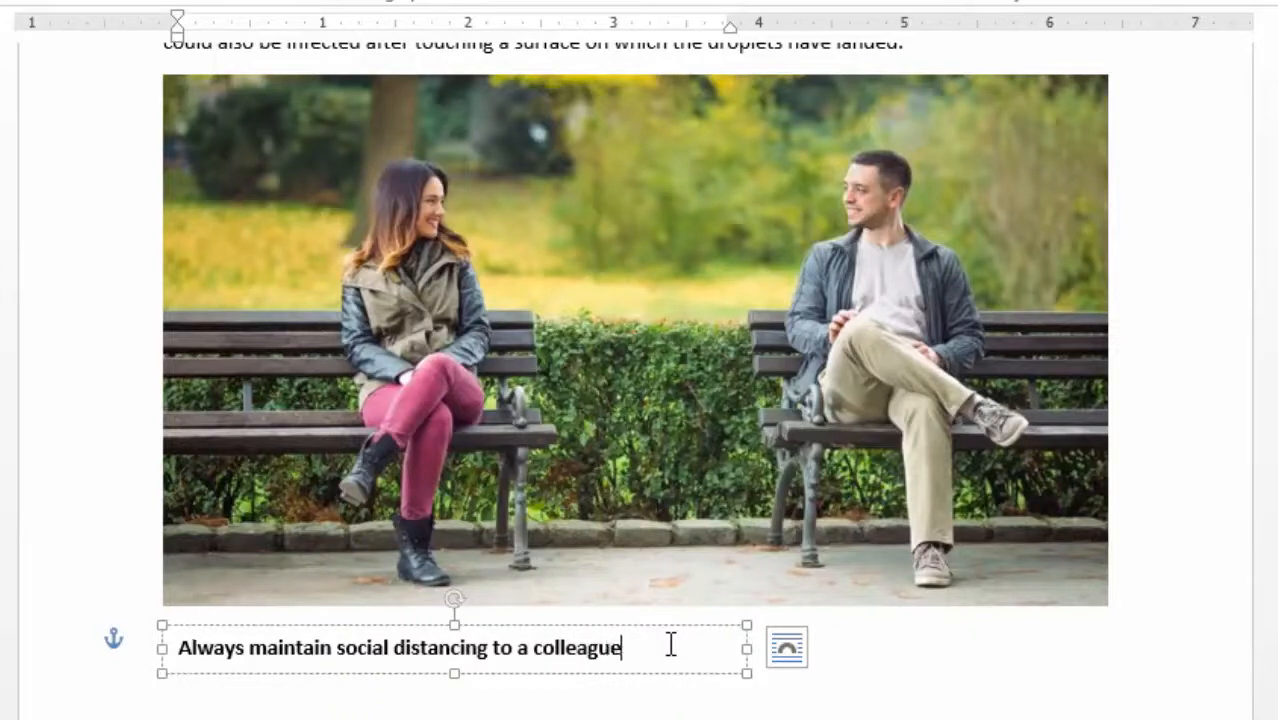
pyautogui.click(164, 685)
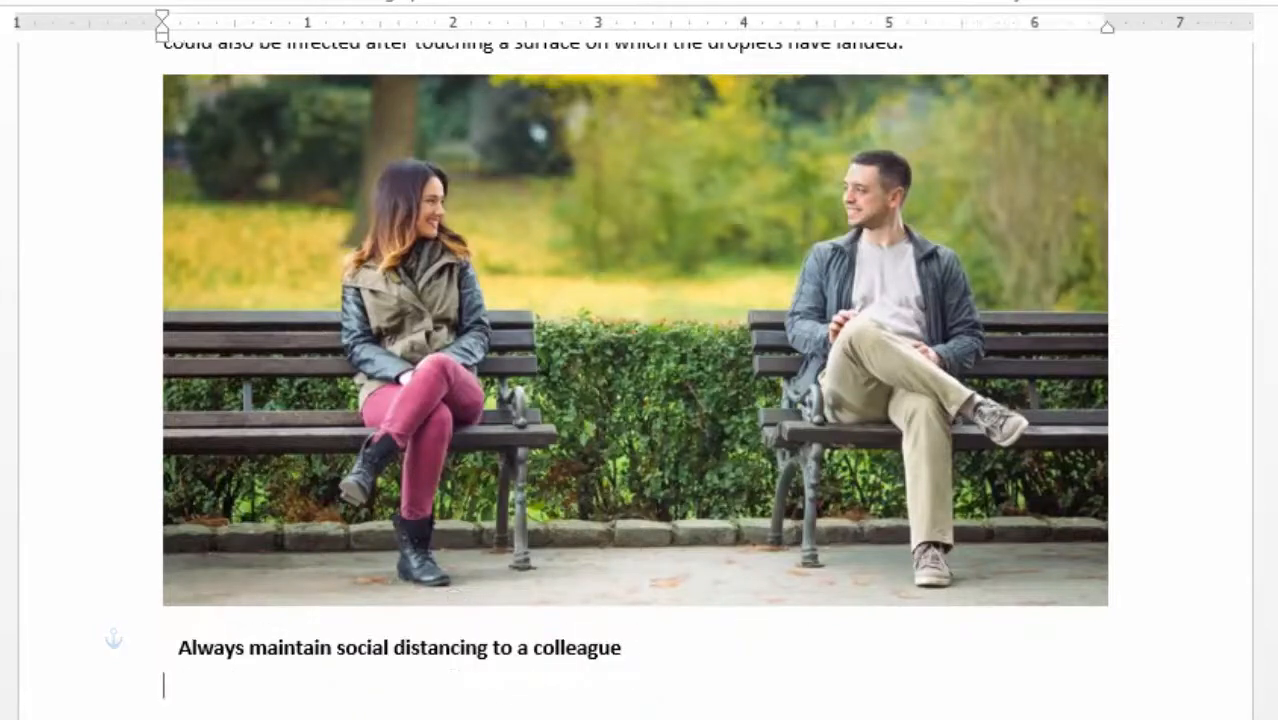
# Nudge the Section 3 caption box left until its text lines up with the bench picture's left edge.
pyautogui.click(238, 650)
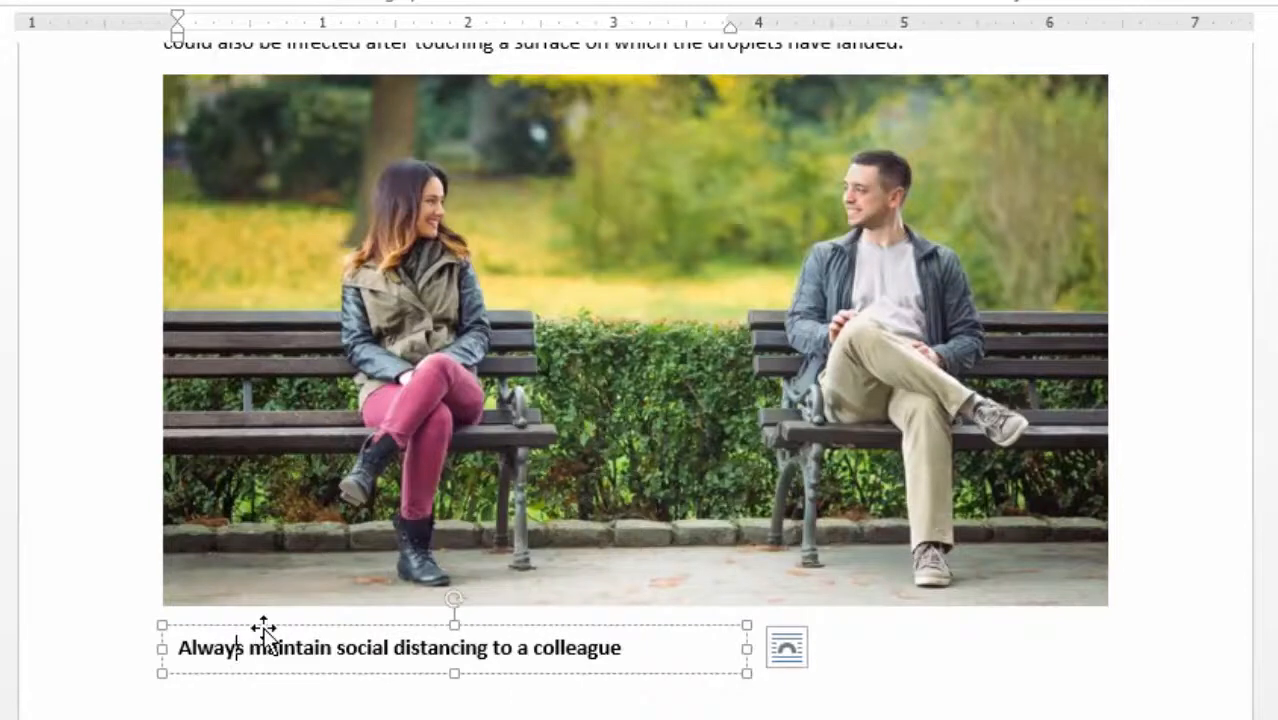
pyautogui.press('Left')
pyautogui.press('Left')
pyautogui.press('Left')
pyautogui.press('Left')
pyautogui.press('Left')
pyautogui.press('Left')
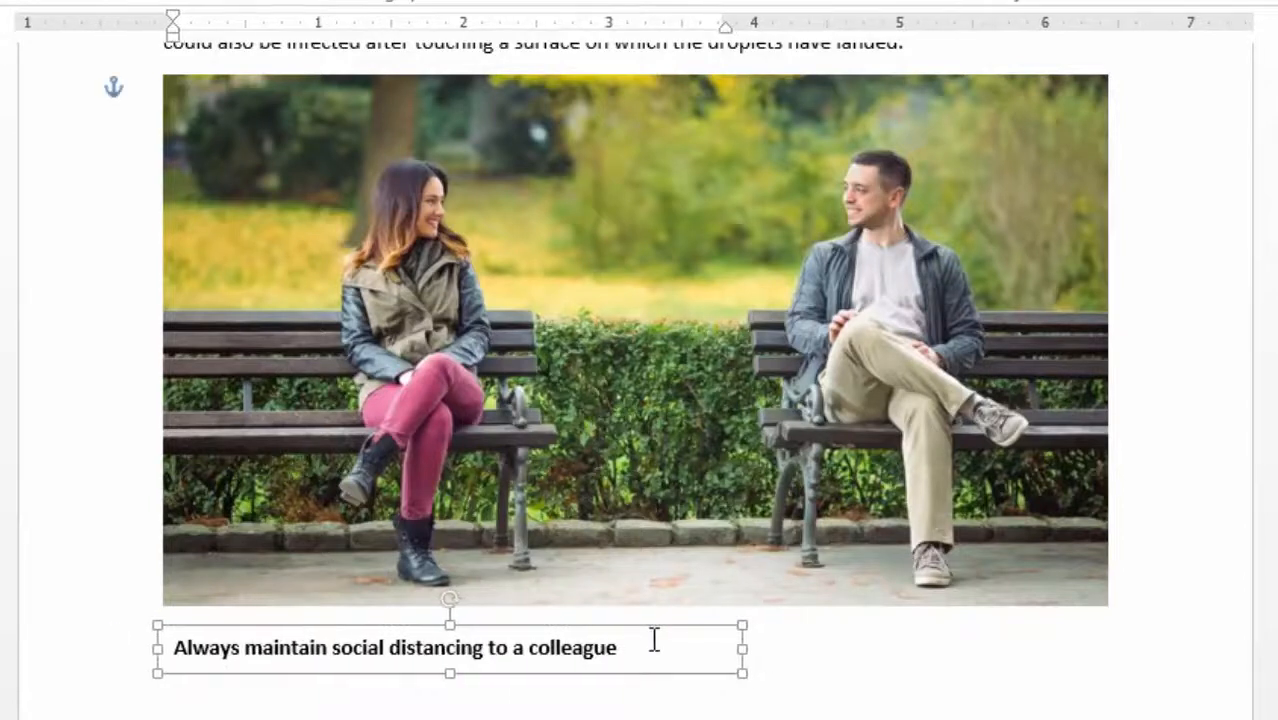
pyautogui.press('Left')
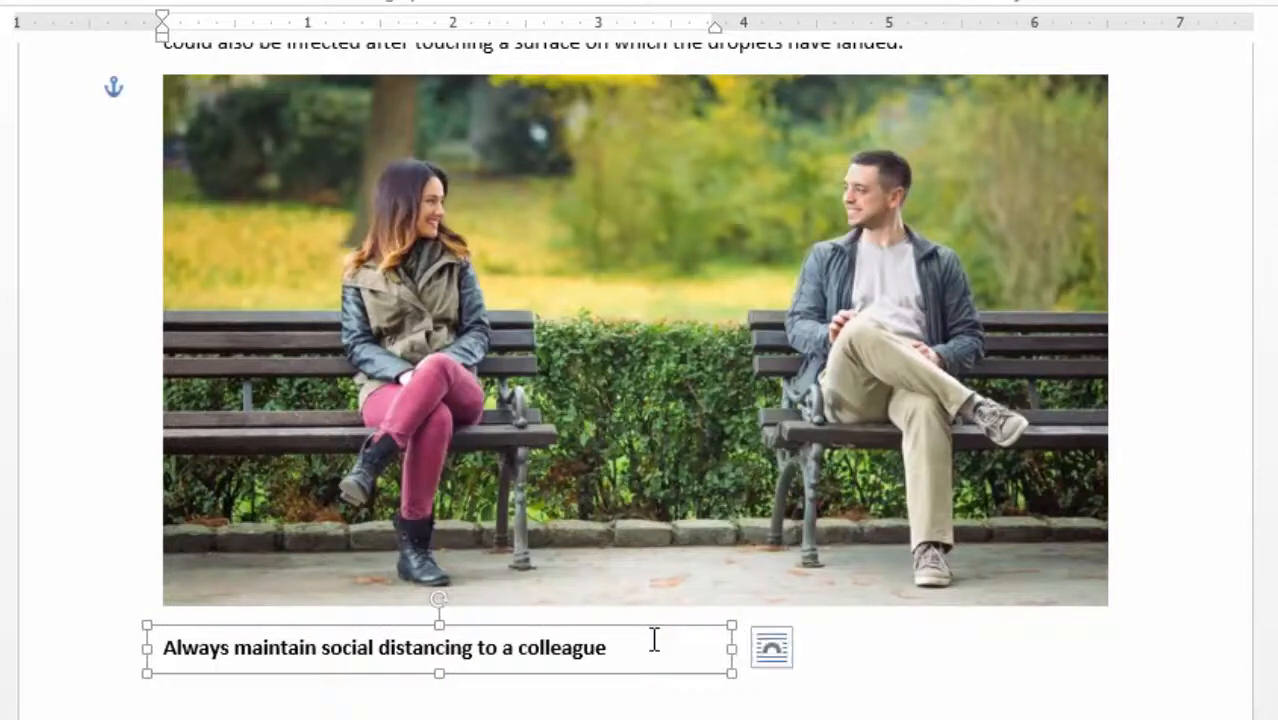
pyautogui.click(994, 634)
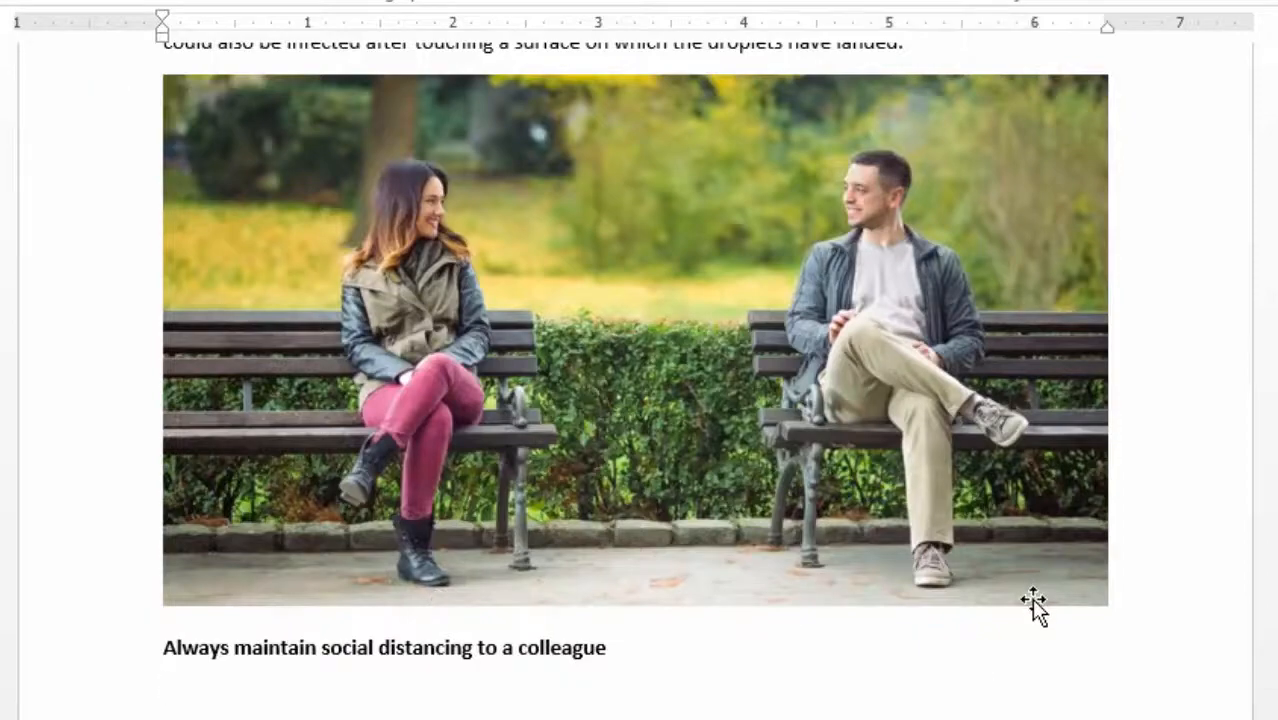
# Review the formatted report from Section 3 back to the title page, examining the section layouts, pictures and captions.
pyautogui.scroll(6, 1038, 605)
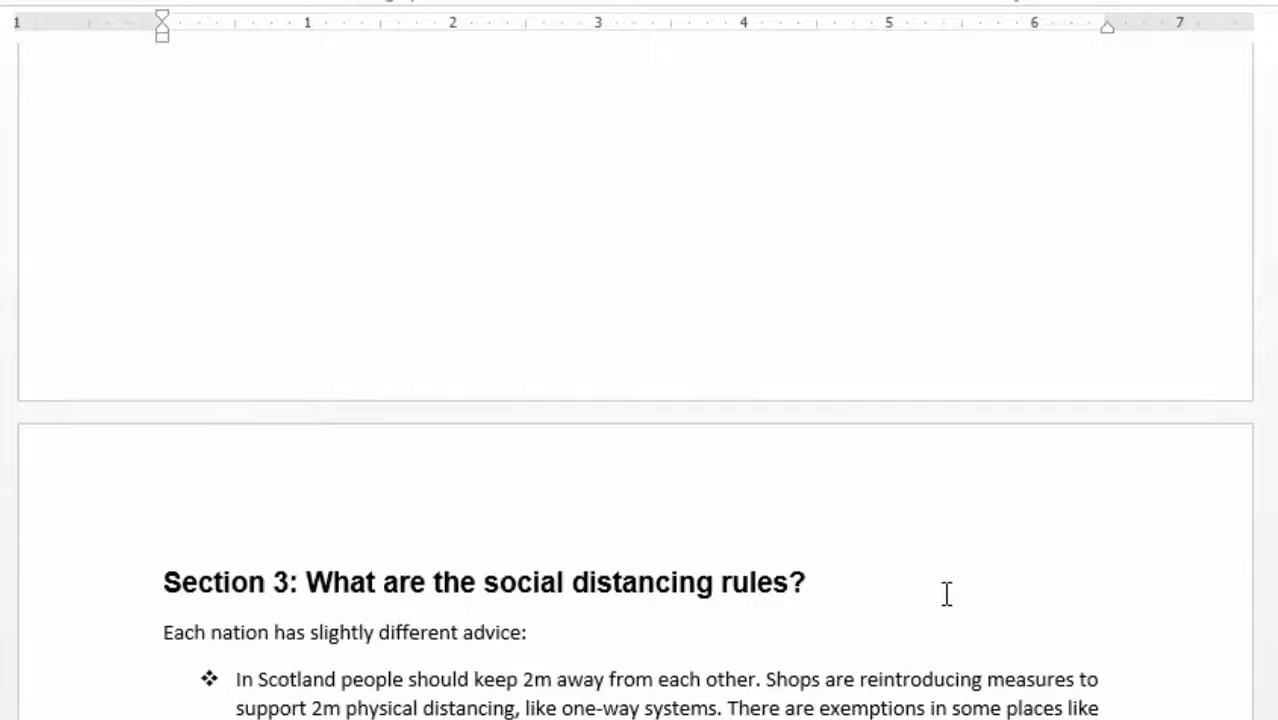
pyautogui.scroll(-4, 946, 594)
pyautogui.scroll(11, 944, 596)
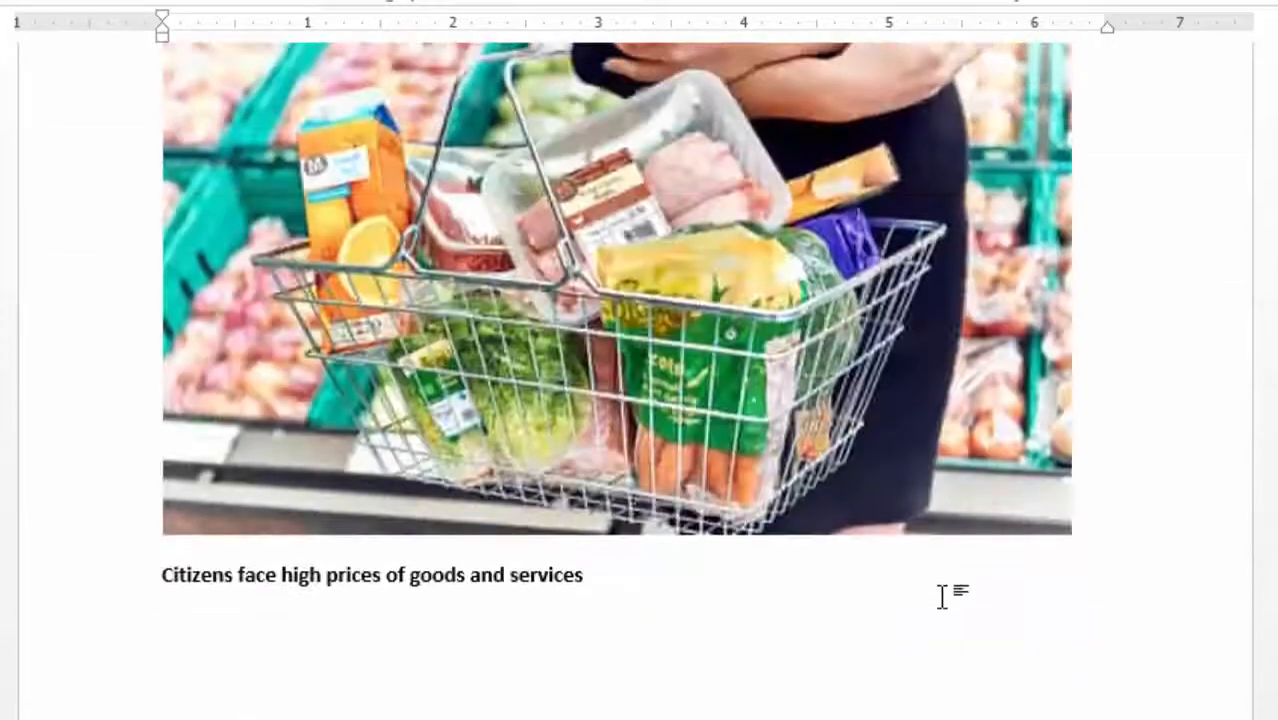
pyautogui.scroll(6, 941, 596)
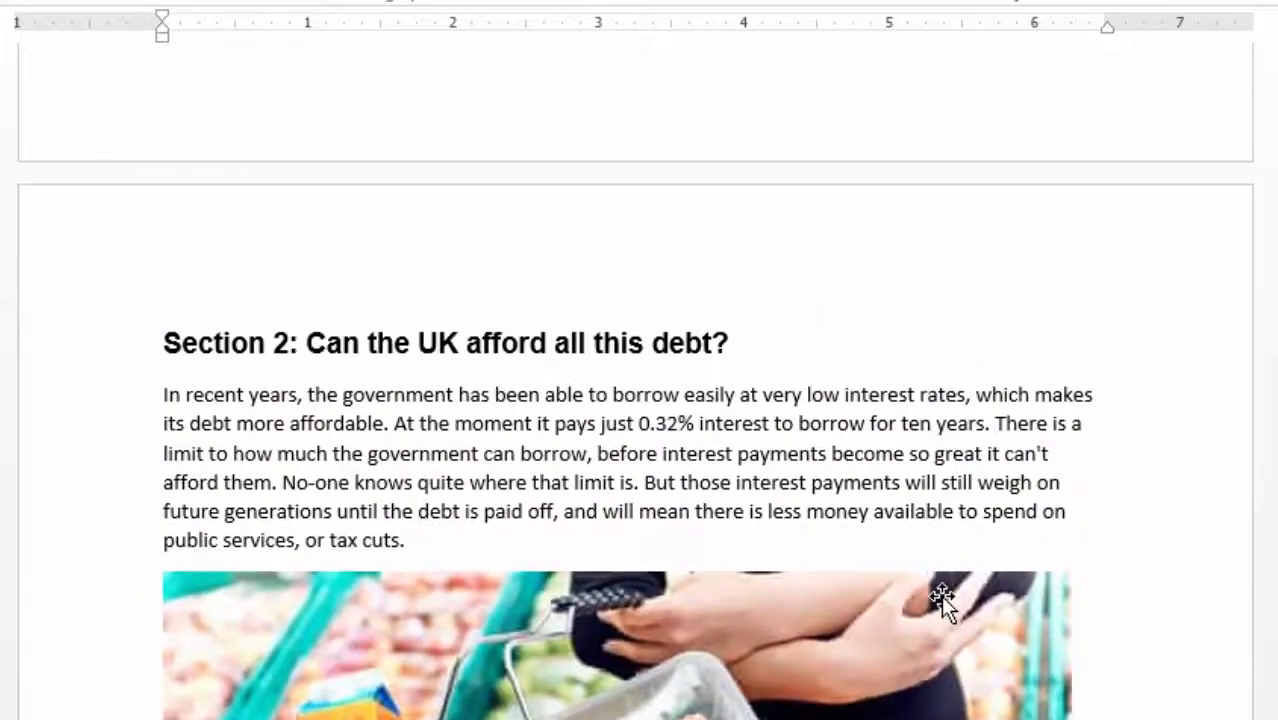
pyautogui.scroll(12, 943, 597)
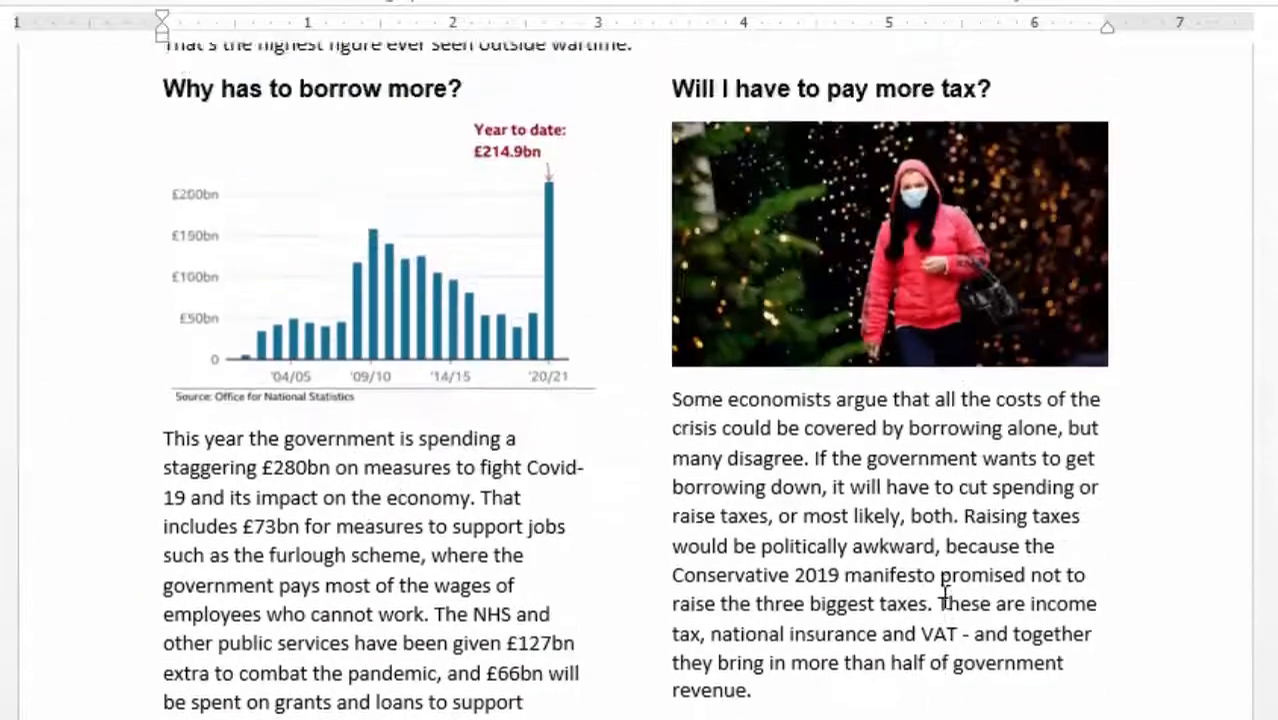
pyautogui.scroll(4, 944, 597)
pyautogui.scroll(-3, 944, 597)
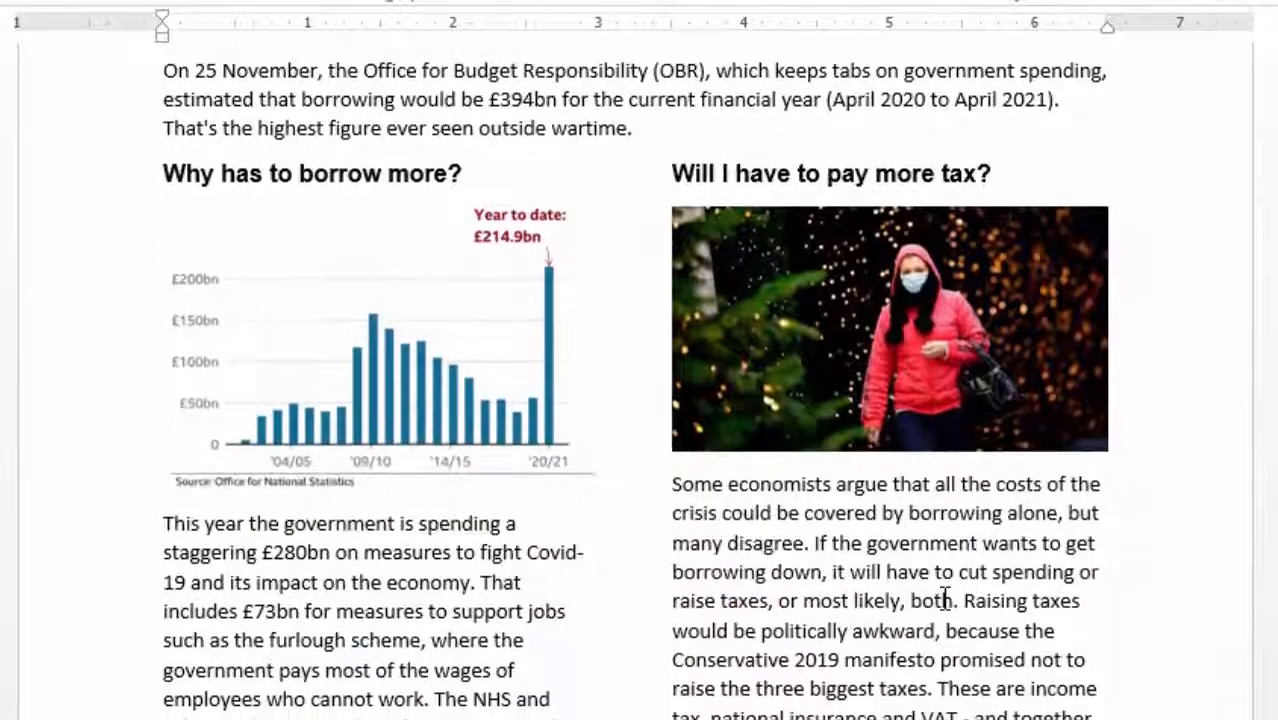
pyautogui.scroll(-3, 908, 583)
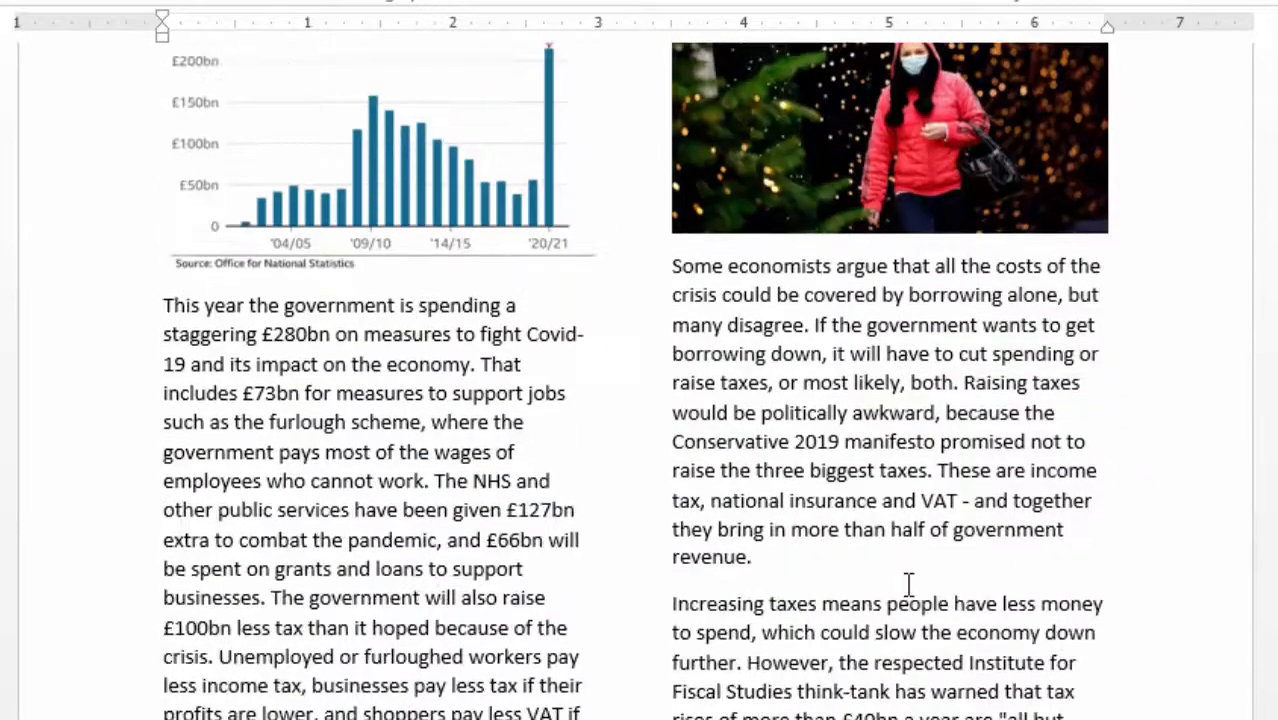
pyautogui.scroll(8, 907, 582)
pyautogui.scroll(10, 905, 583)
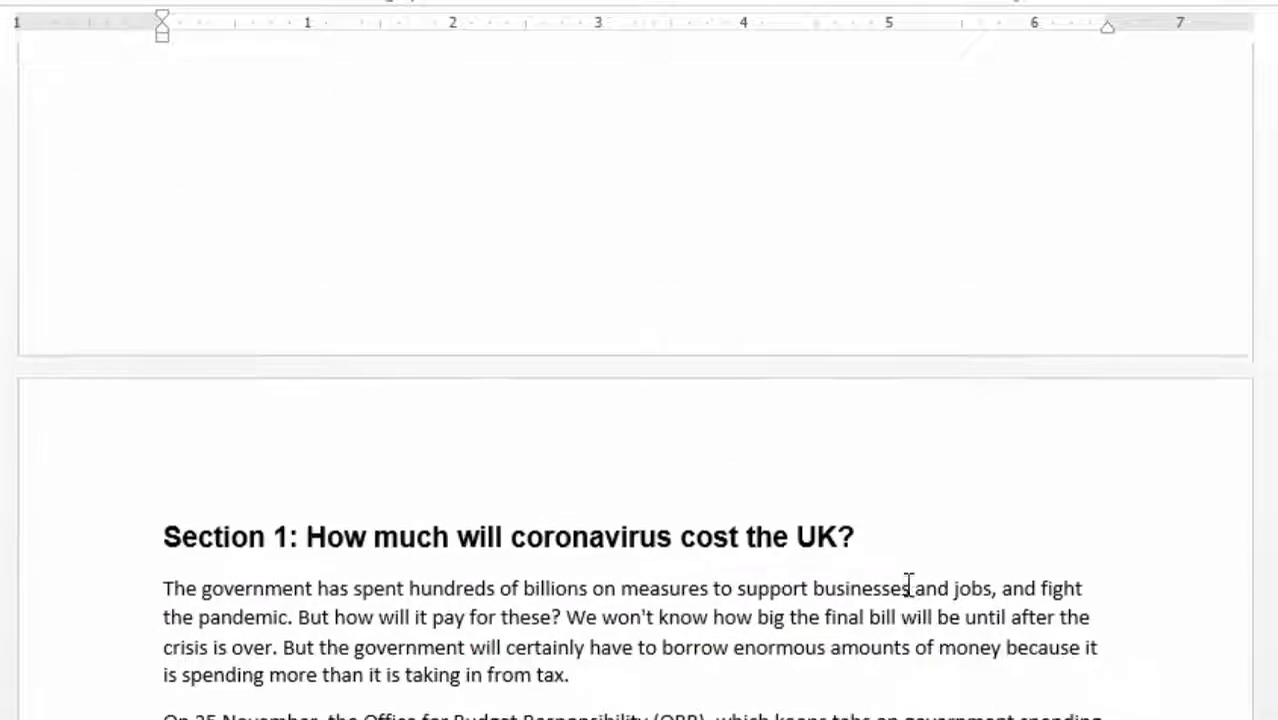
pyautogui.scroll(1, 908, 585)
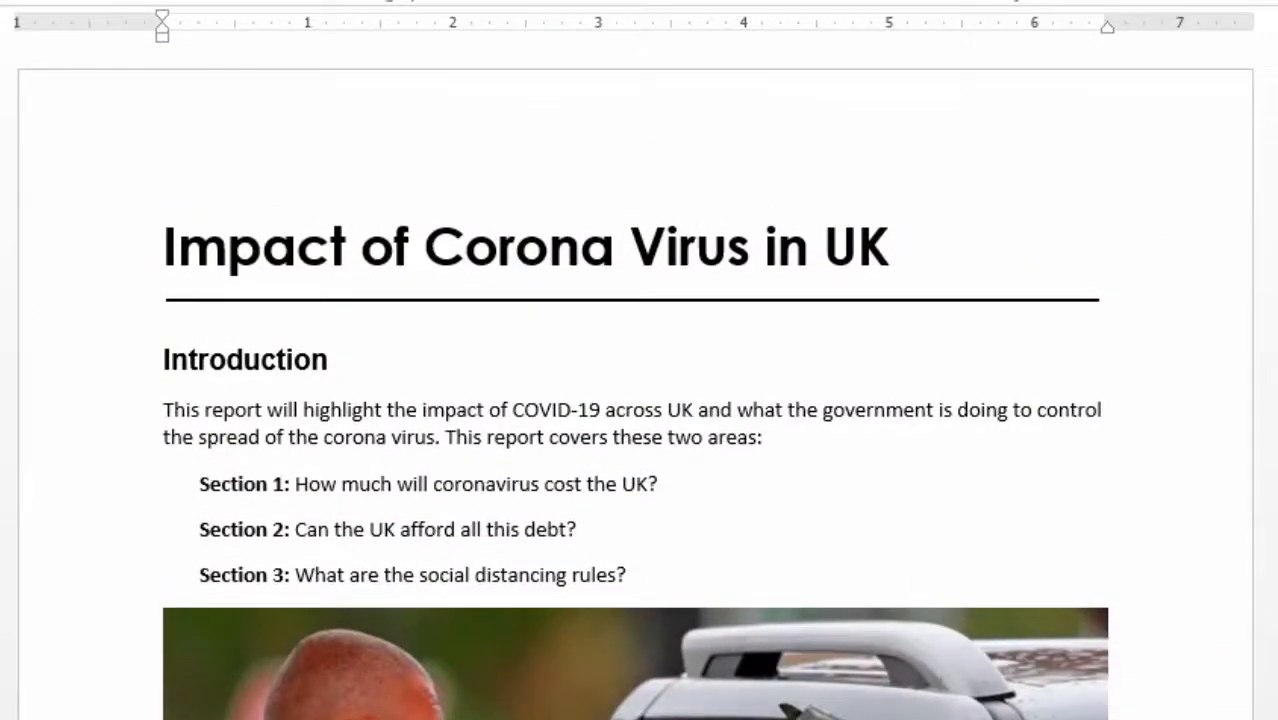
pyautogui.scroll(1, 640, 400)
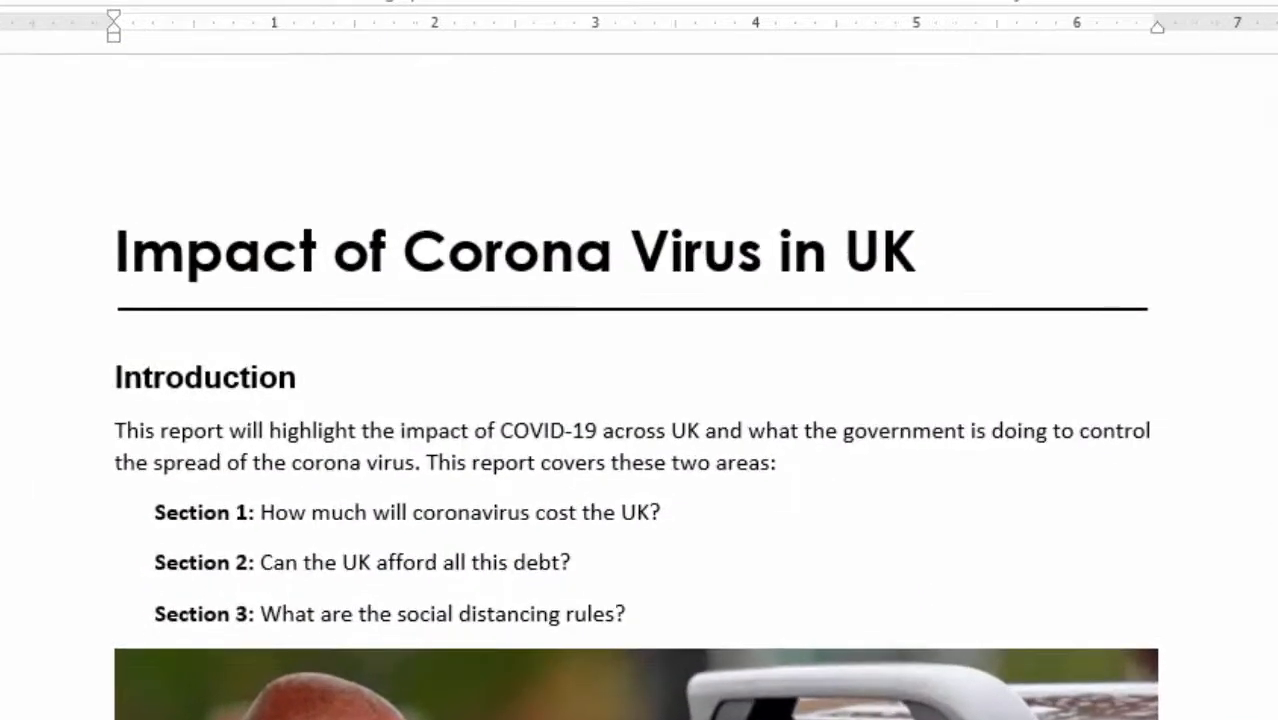
pyautogui.scroll(-4, 640, 400)
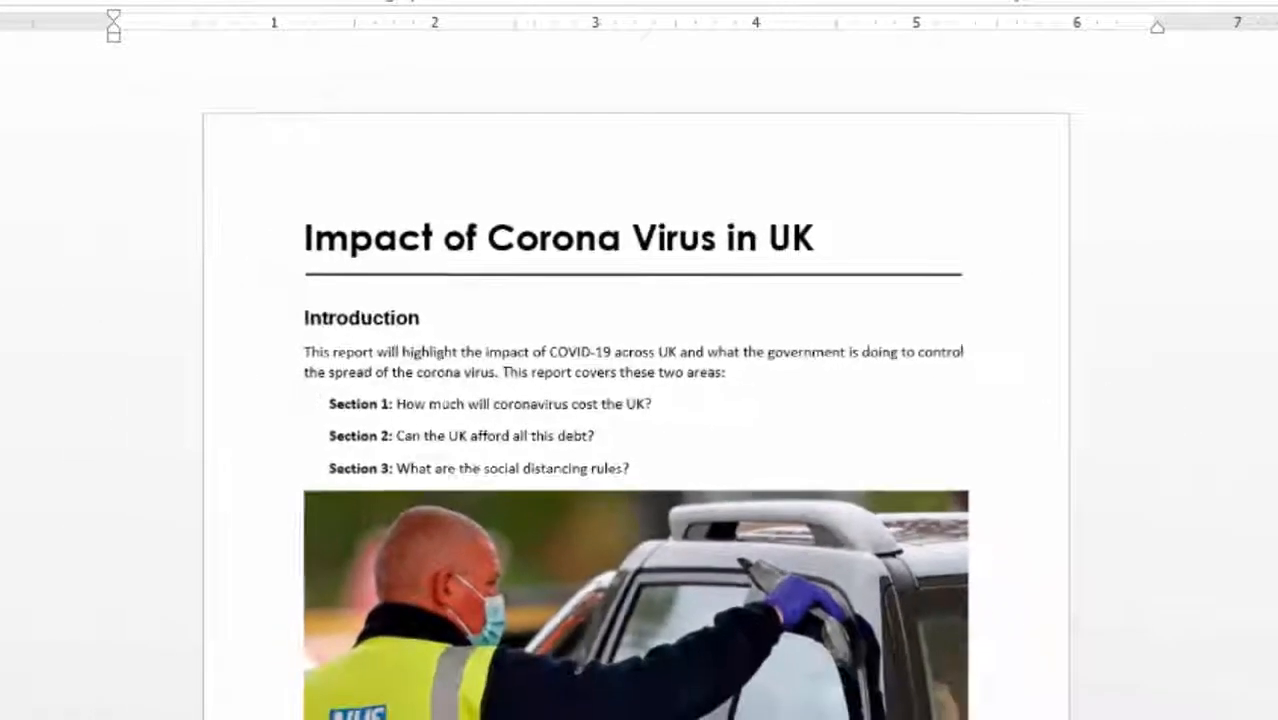
pyautogui.scroll(-4, 640, 400)
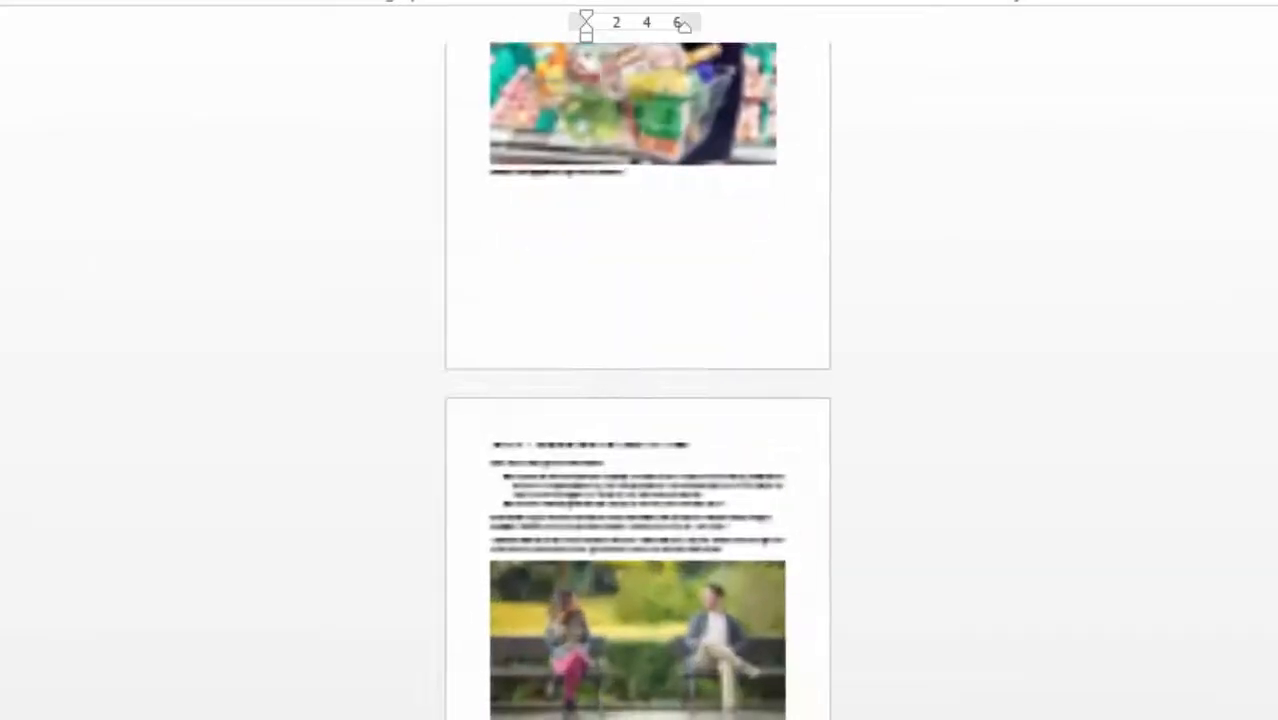
pyautogui.scroll(2, 640, 400)
pyautogui.scroll(3, 640, 400)
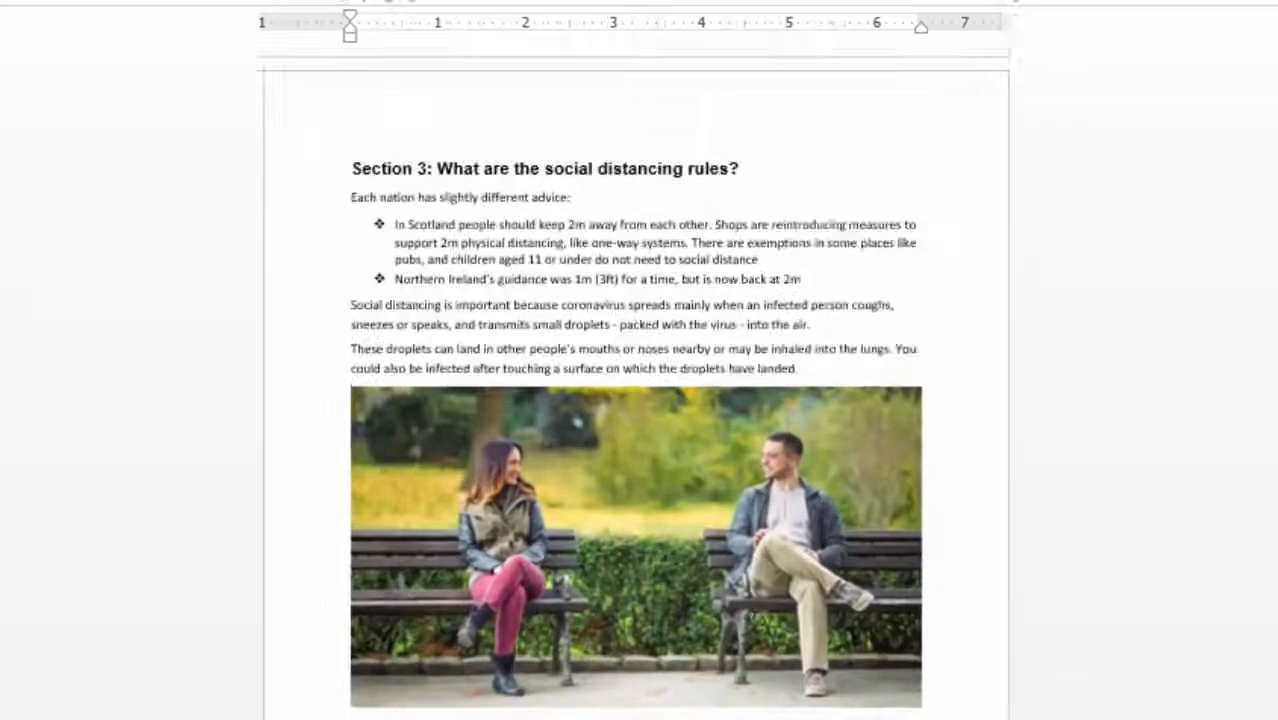
pyautogui.scroll(7, 1164, 640)
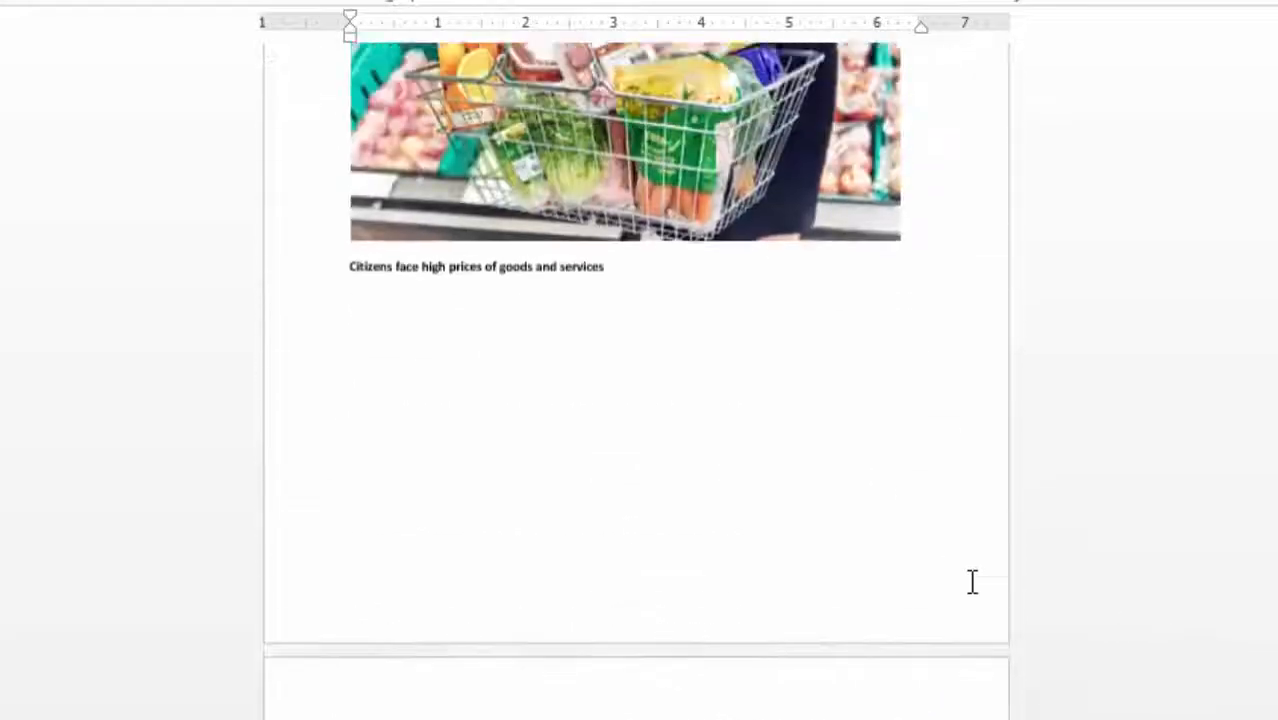
pyautogui.scroll(8, 981, 582)
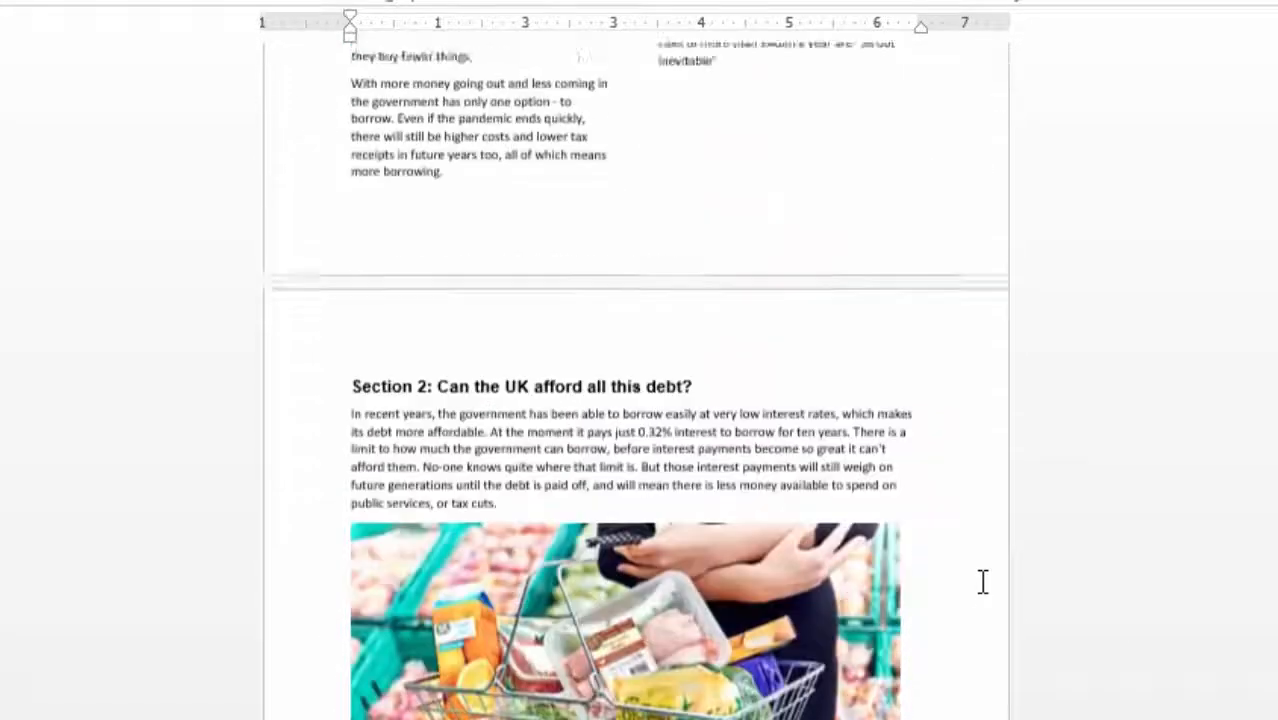
pyautogui.scroll(10, 983, 582)
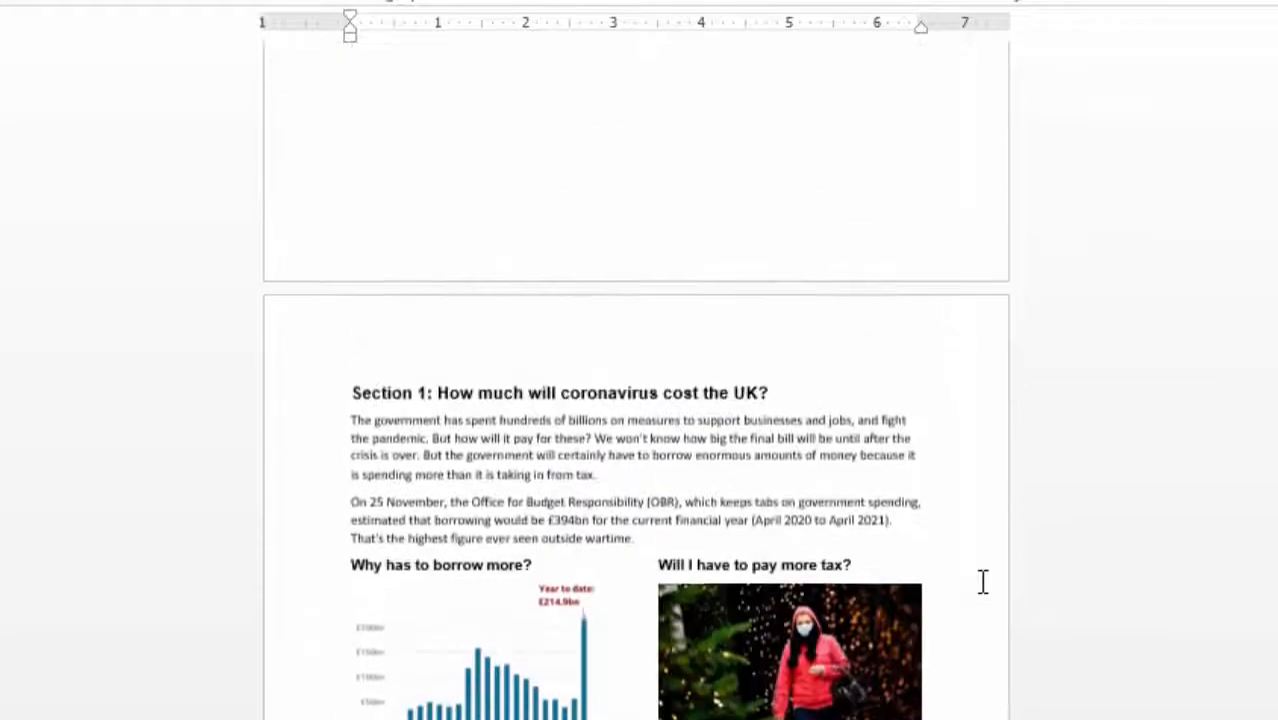
pyautogui.scroll(6, 983, 582)
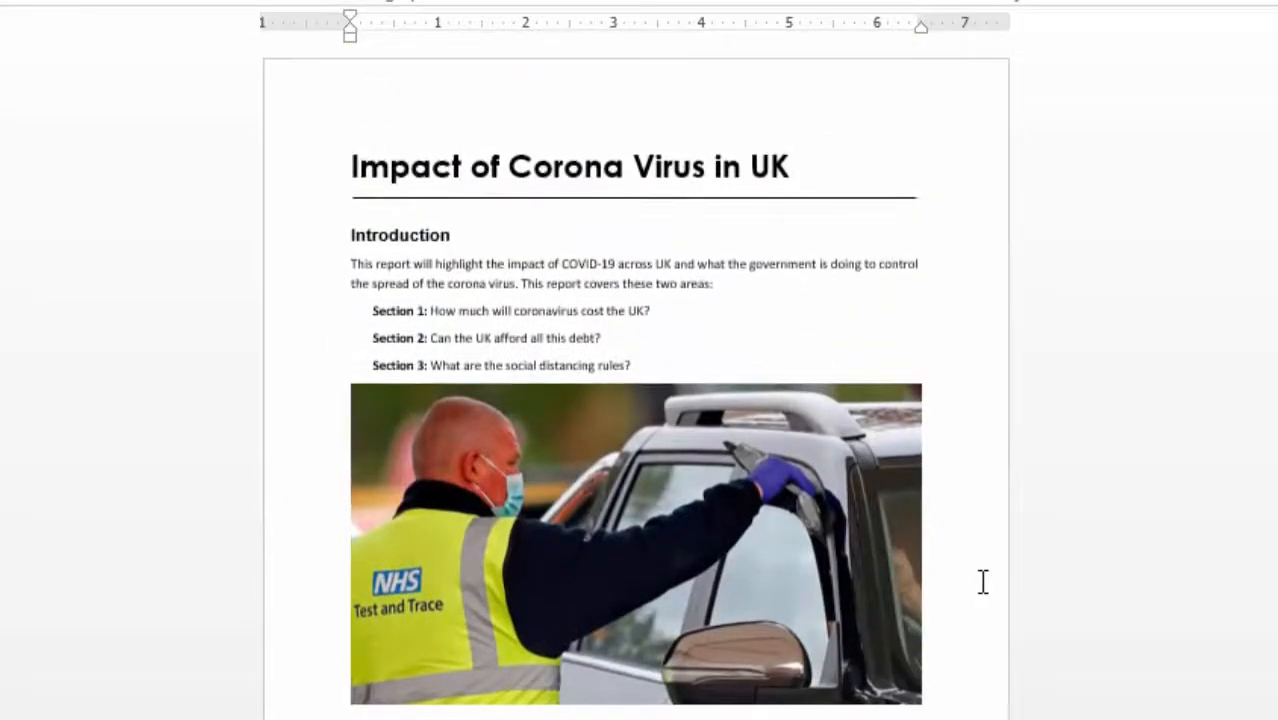
pyautogui.scroll(-10, 983, 582)
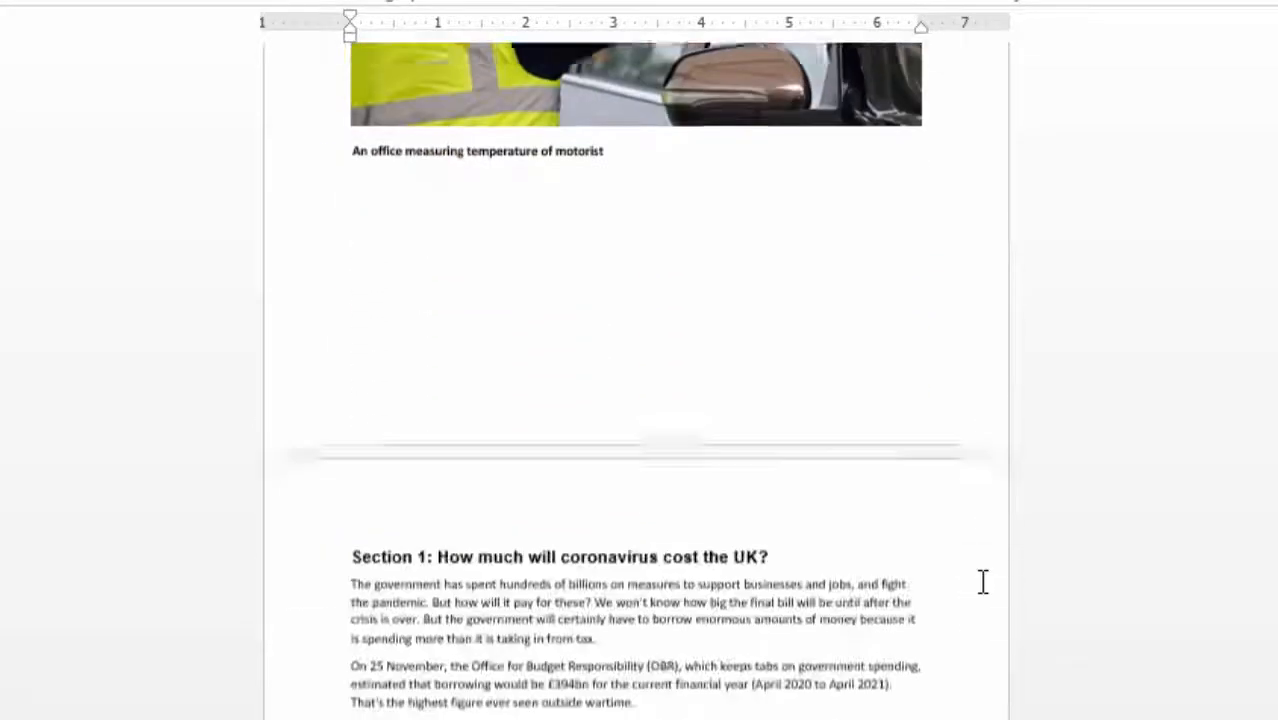
pyautogui.scroll(-2, 983, 582)
pyautogui.scroll(8, 983, 582)
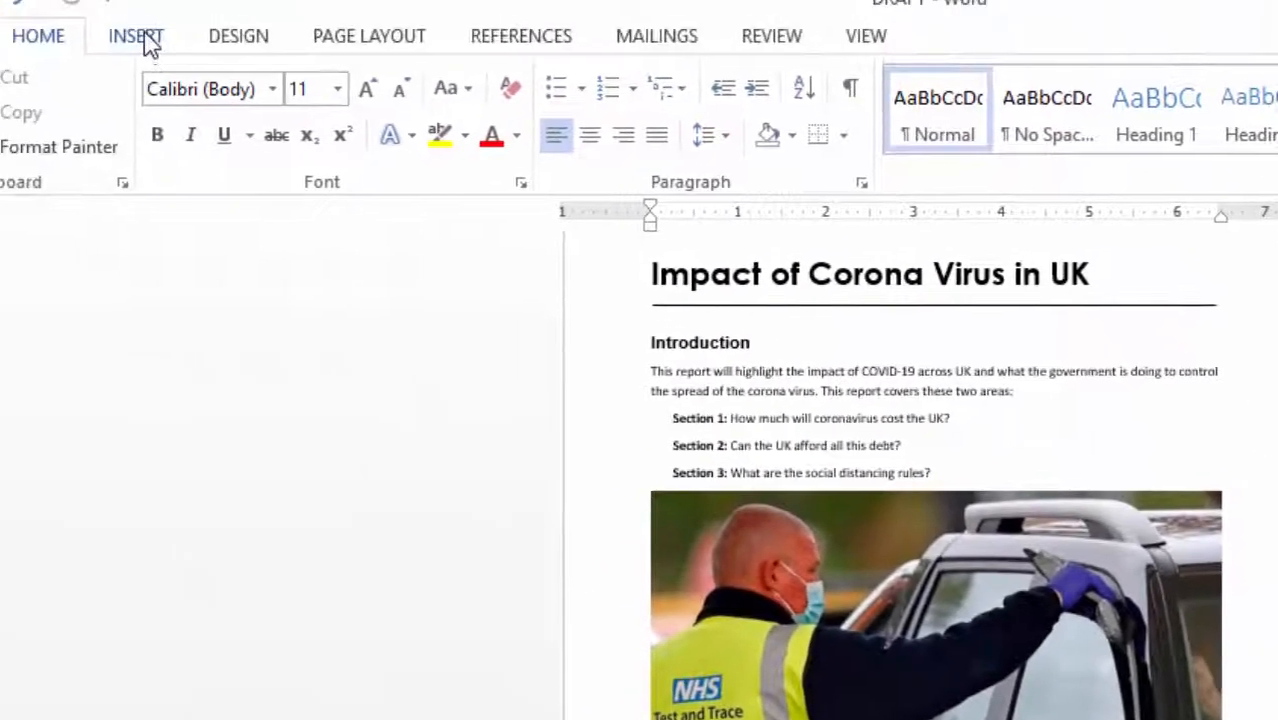
pyautogui.click(140, 37)
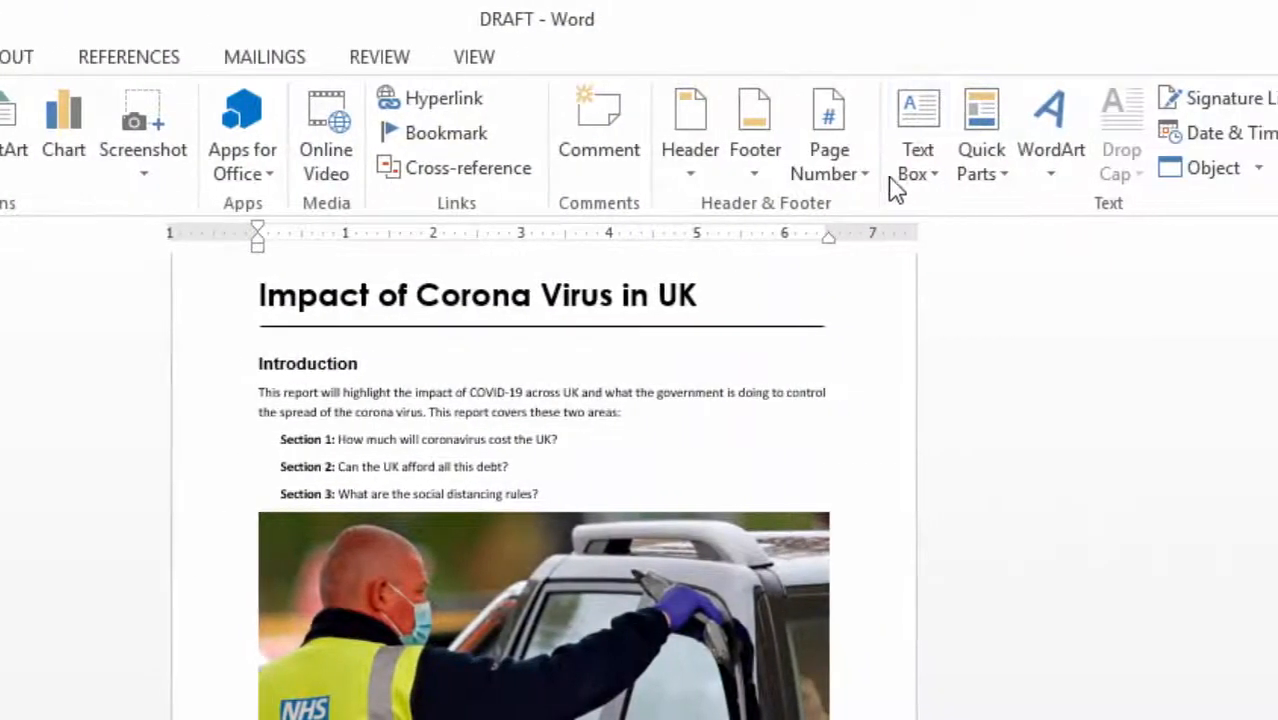
pyautogui.click(864, 180)
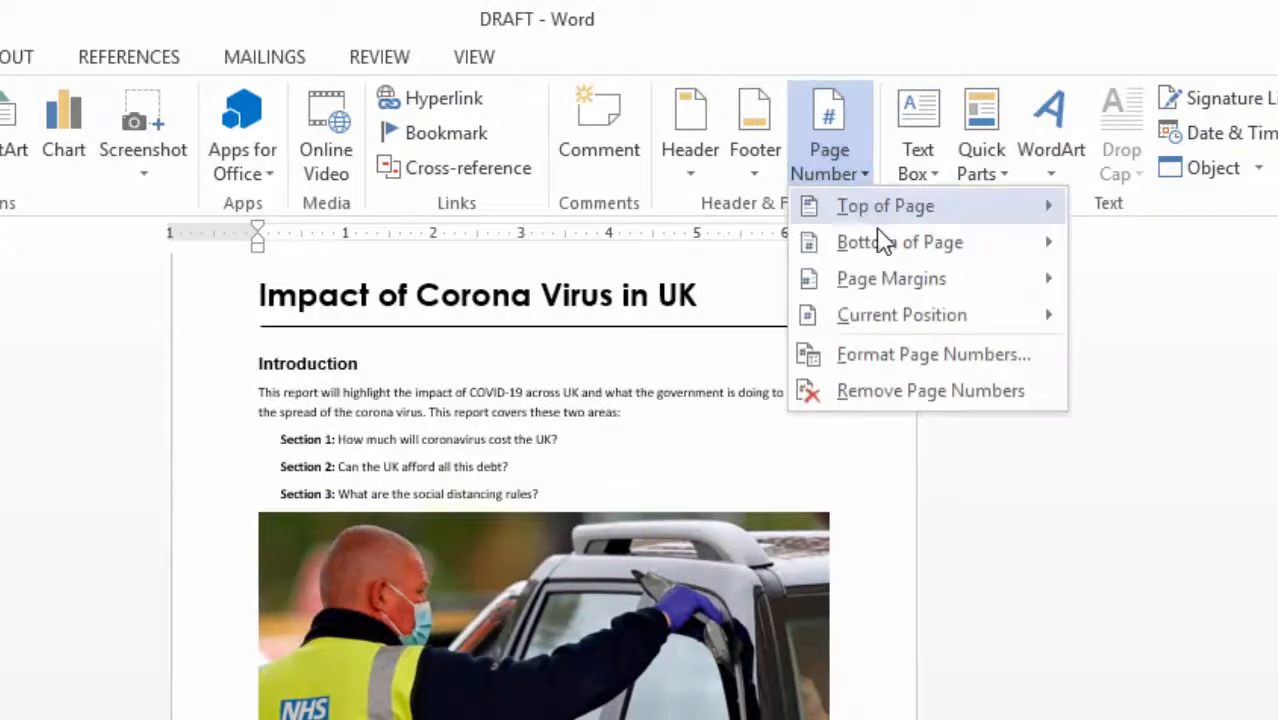
pyautogui.moveTo(870, 251)
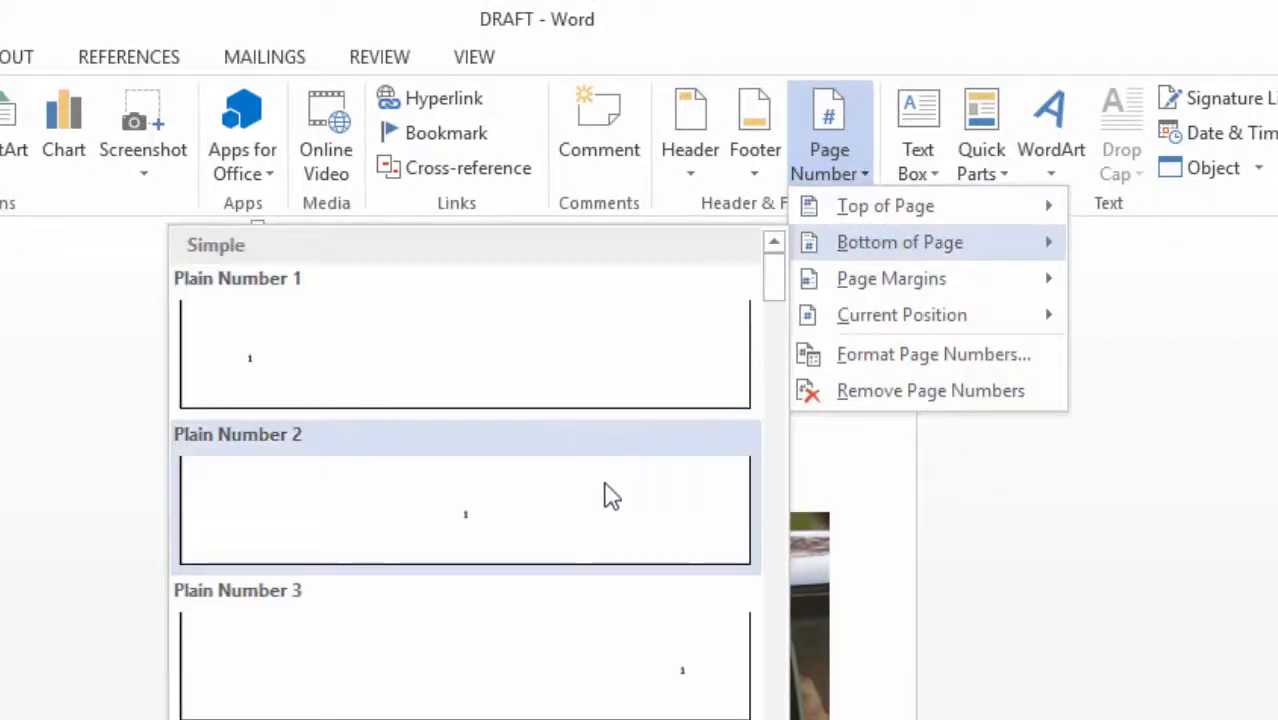
pyautogui.scroll(-5, 578, 640)
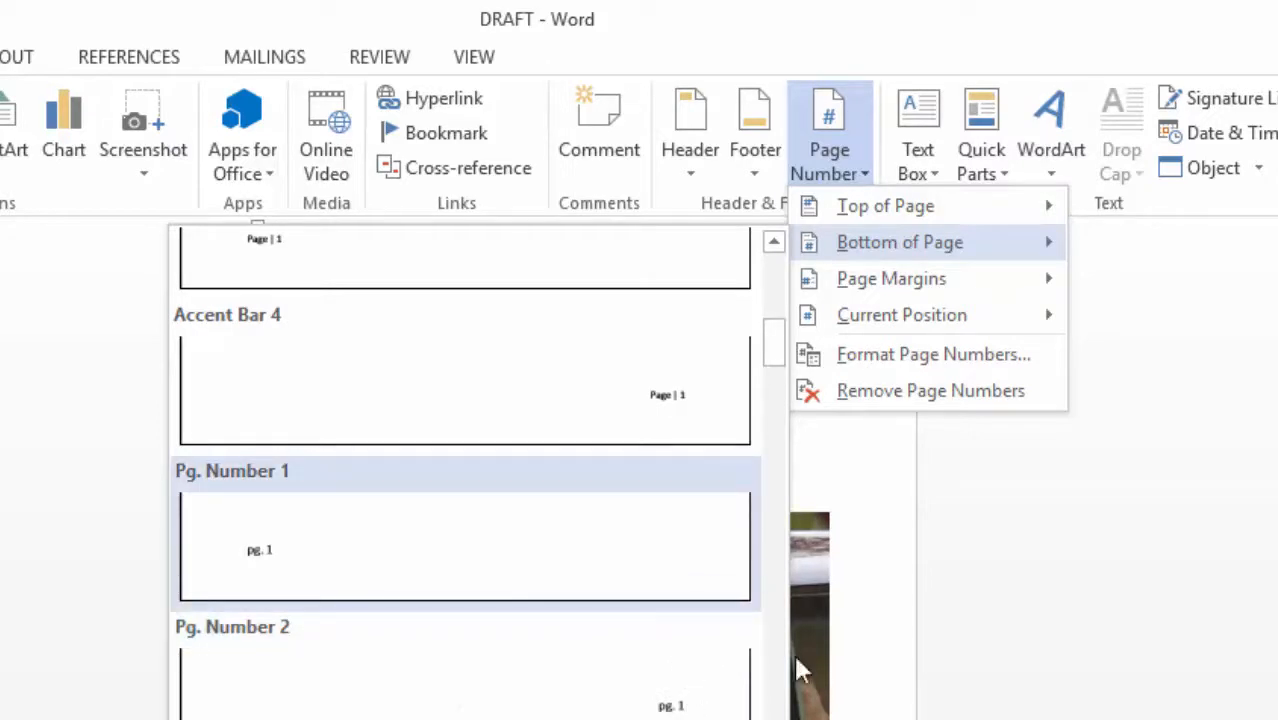
pyautogui.press('Escape')
# Insert Accent Bar 4 page numbers at the bottom of the report's pages and return to the document body.
pyautogui.scroll(2, 543, 470)
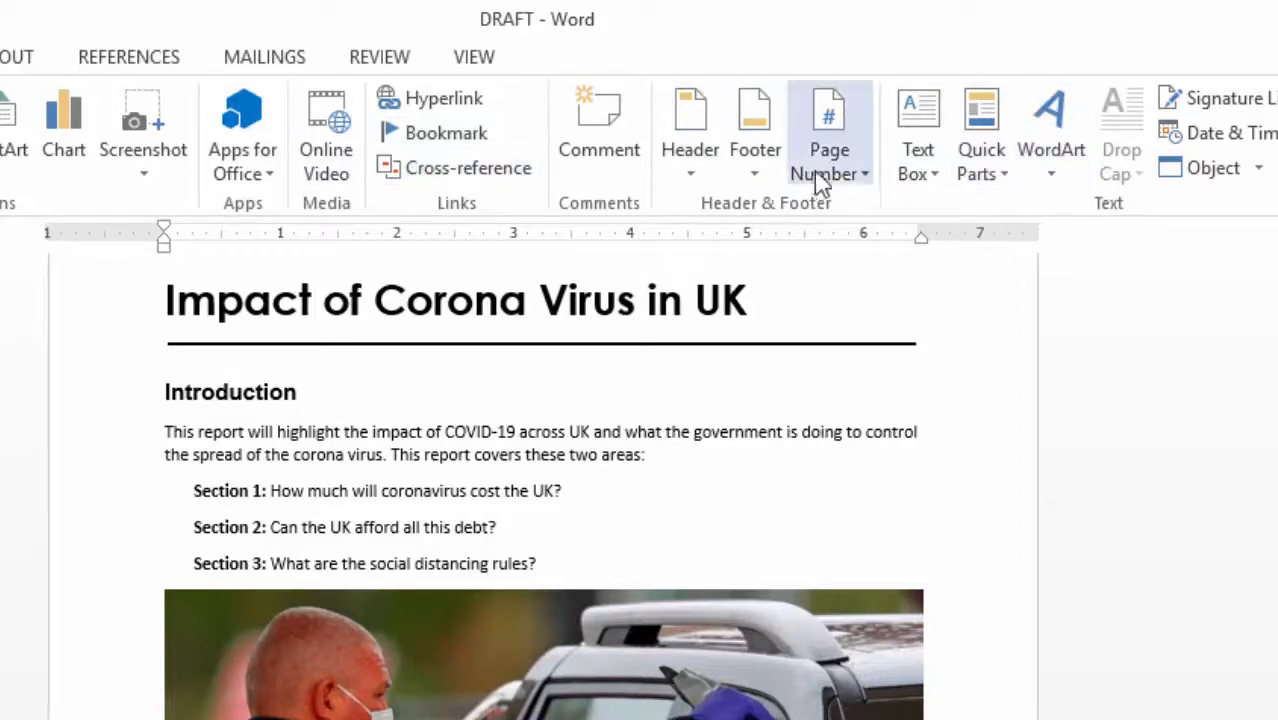
pyautogui.click(862, 185)
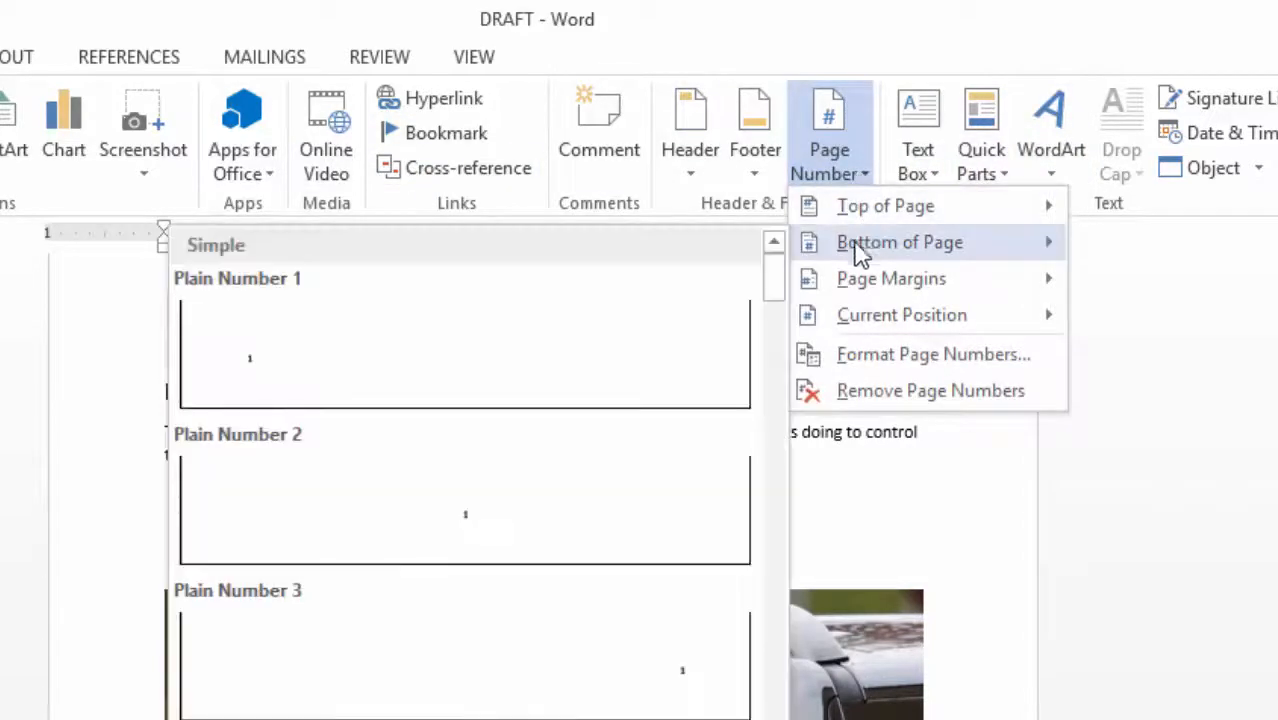
pyautogui.scroll(-5, 580, 608)
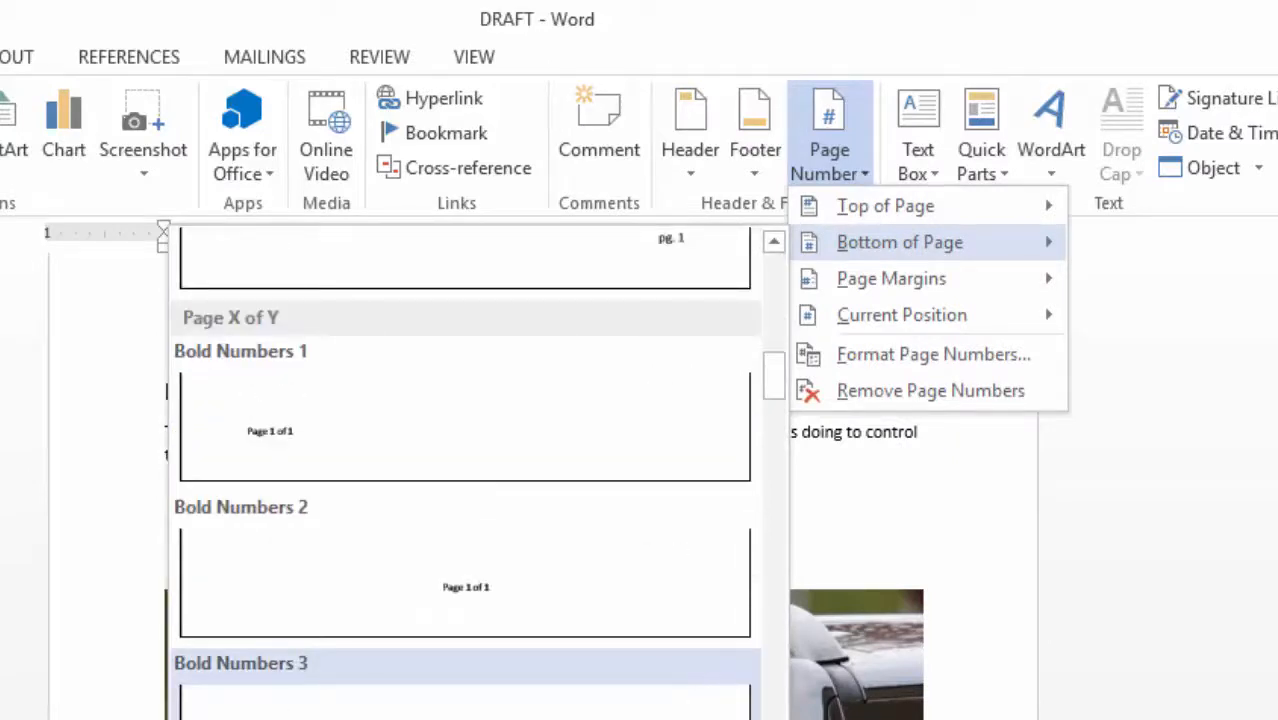
pyautogui.scroll(-5, 674, 682)
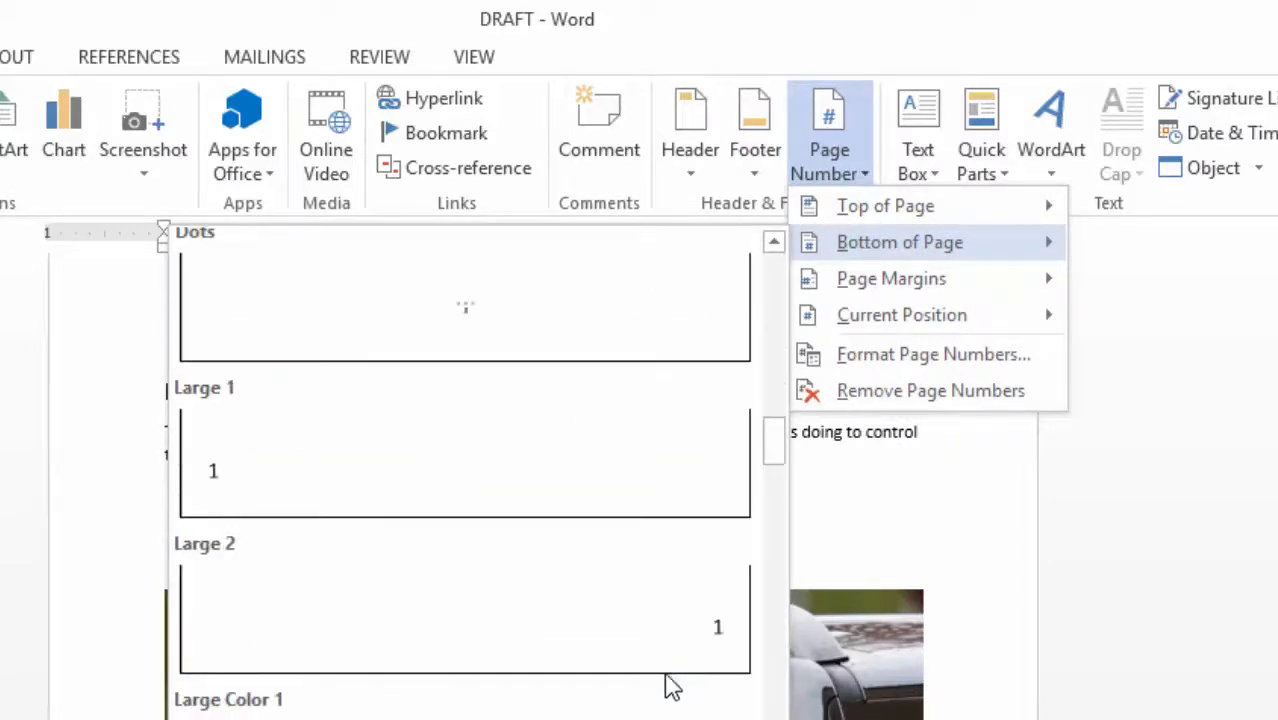
pyautogui.scroll(5, 672, 688)
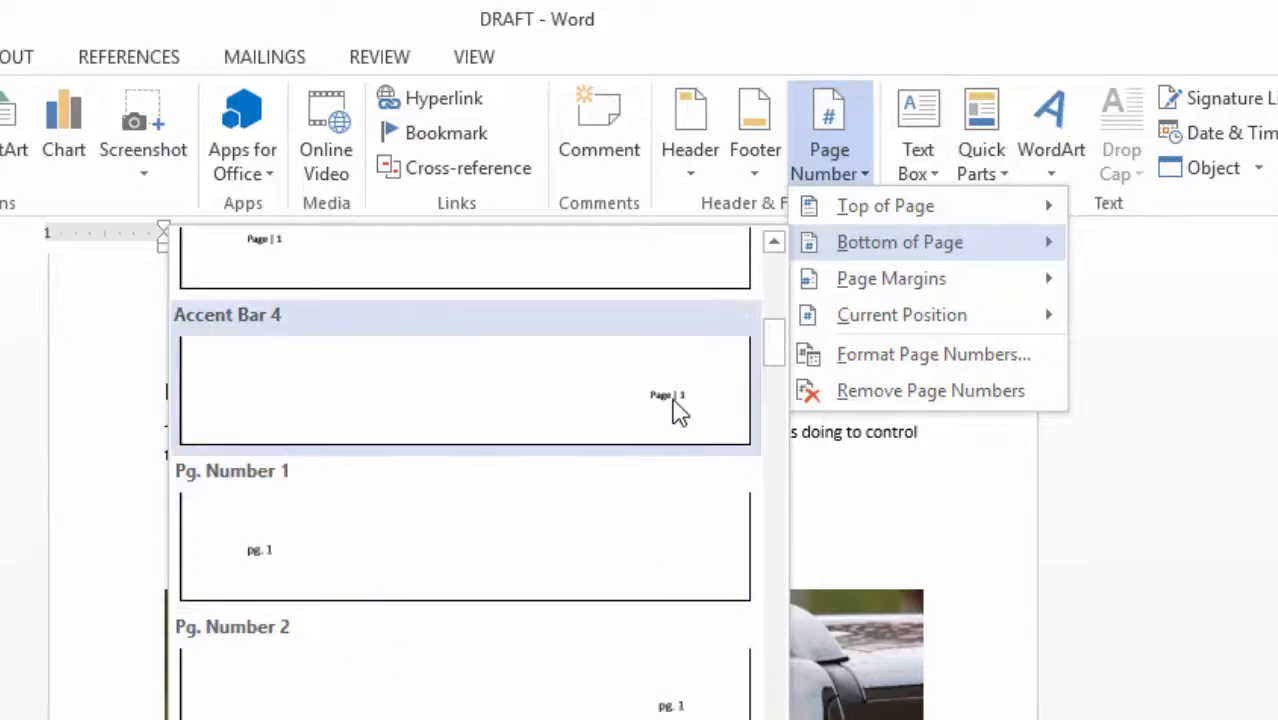
pyautogui.click(676, 410)
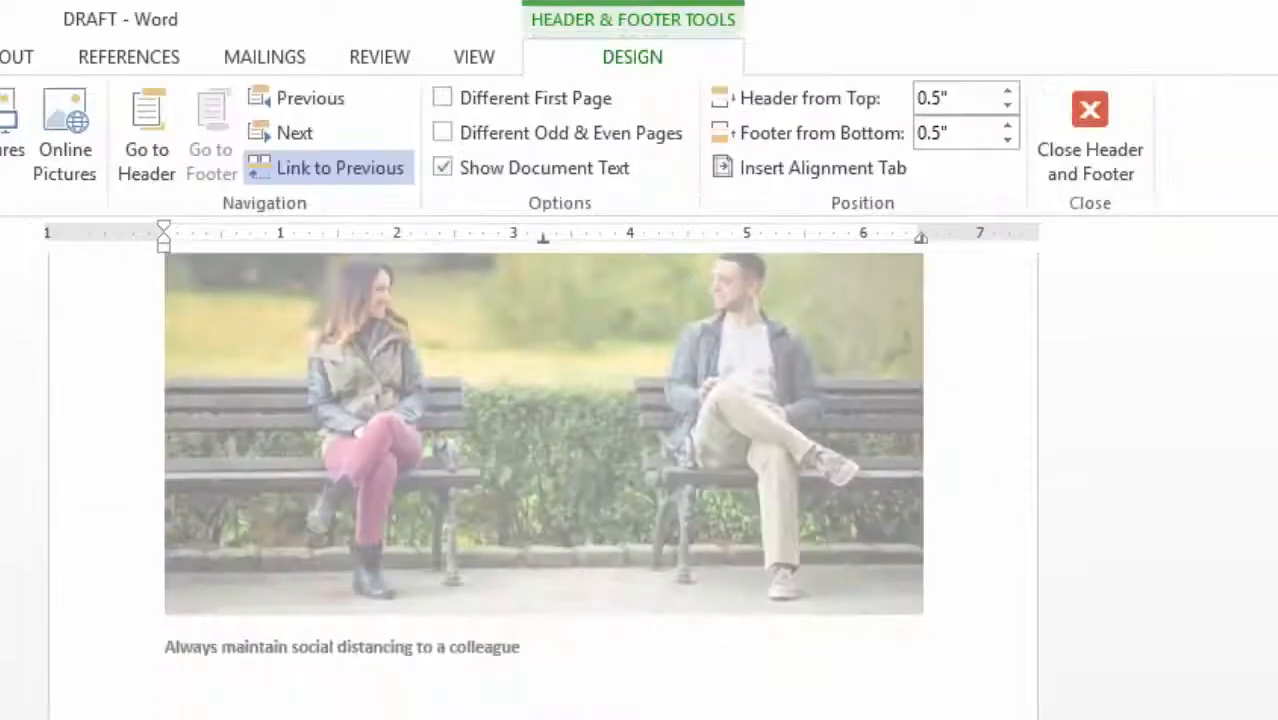
pyautogui.click(1090, 135)
# Check the new page numbers in the footers from Section 3 back to the title page.
pyautogui.scroll(5, 905, 570)
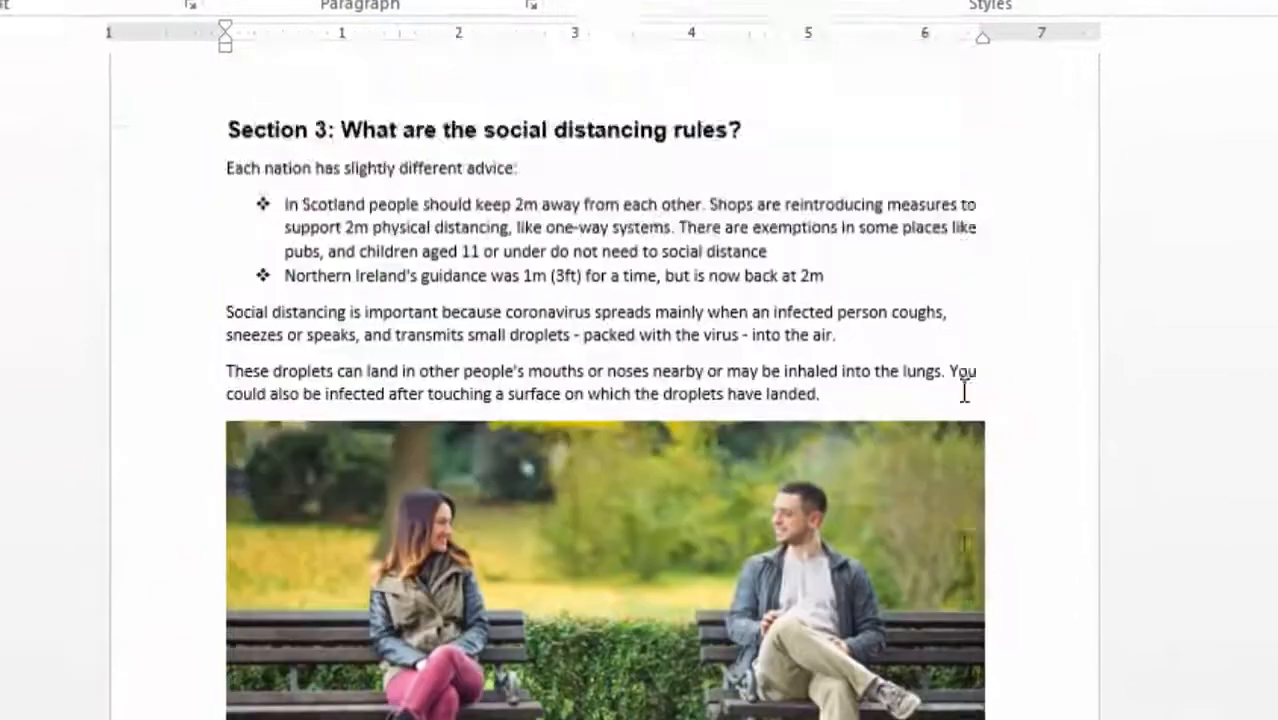
pyautogui.scroll(10, 965, 392)
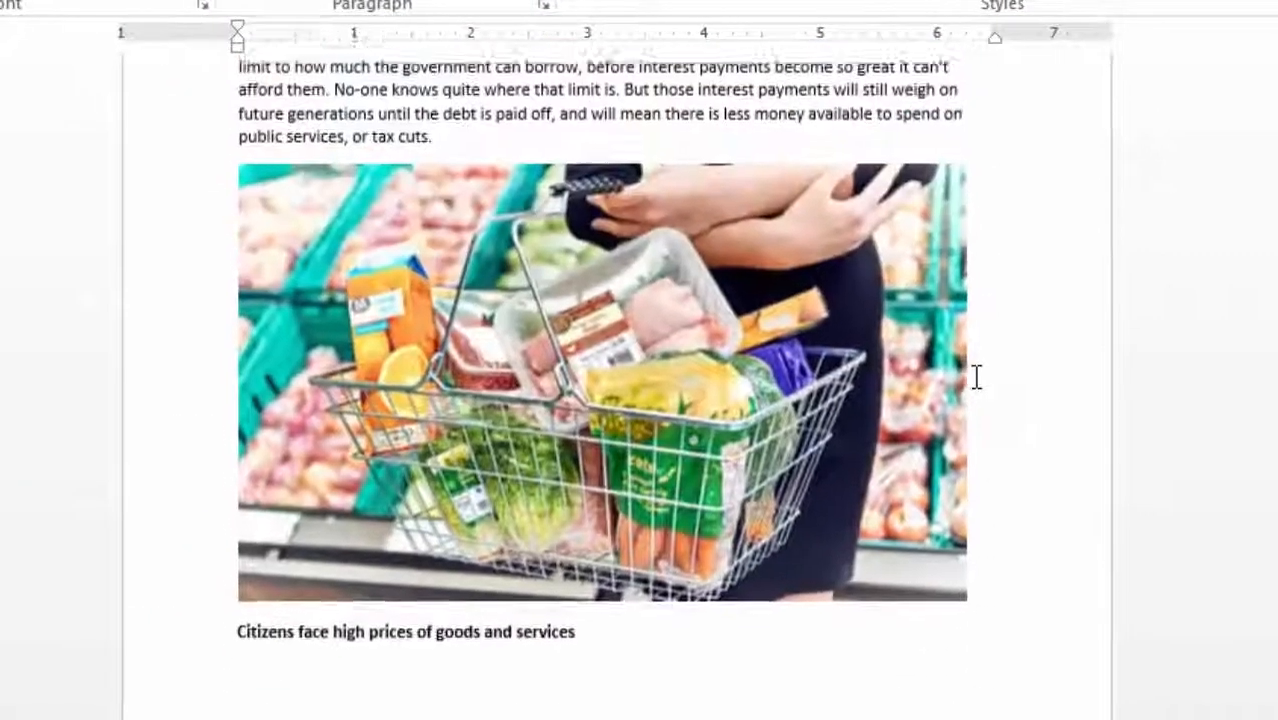
pyautogui.scroll(10, 977, 377)
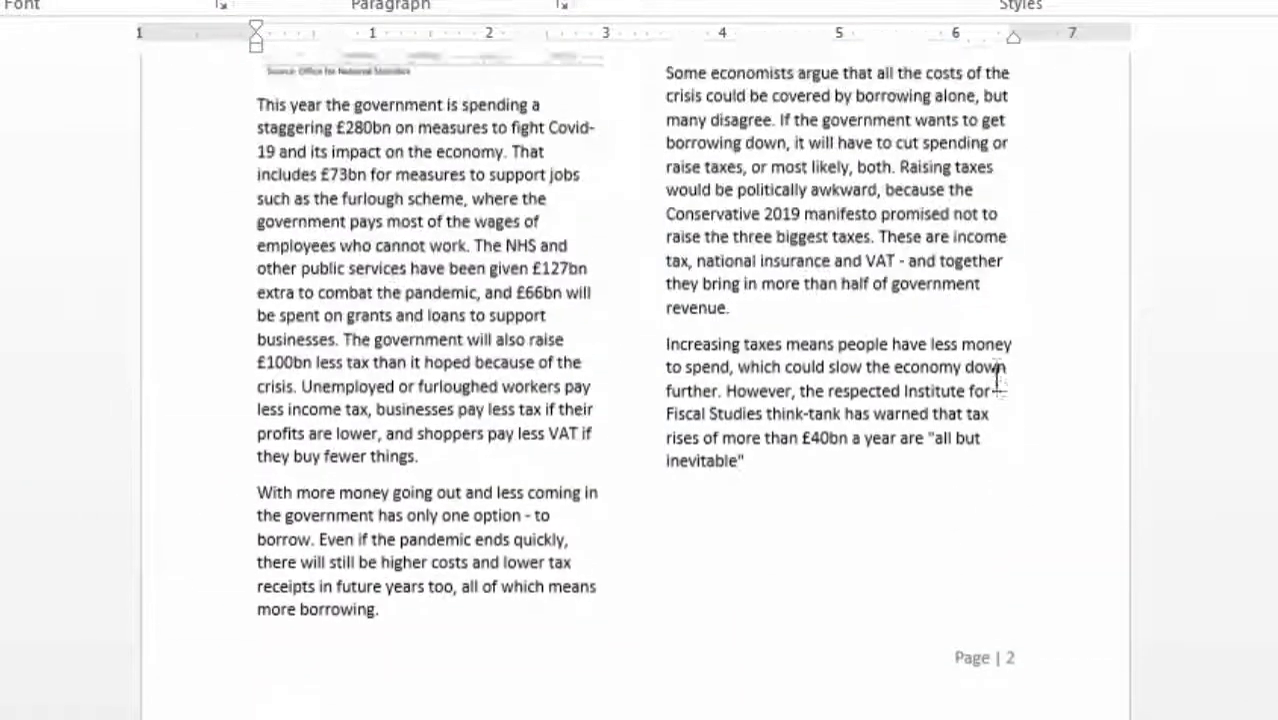
pyautogui.scroll(10, 998, 378)
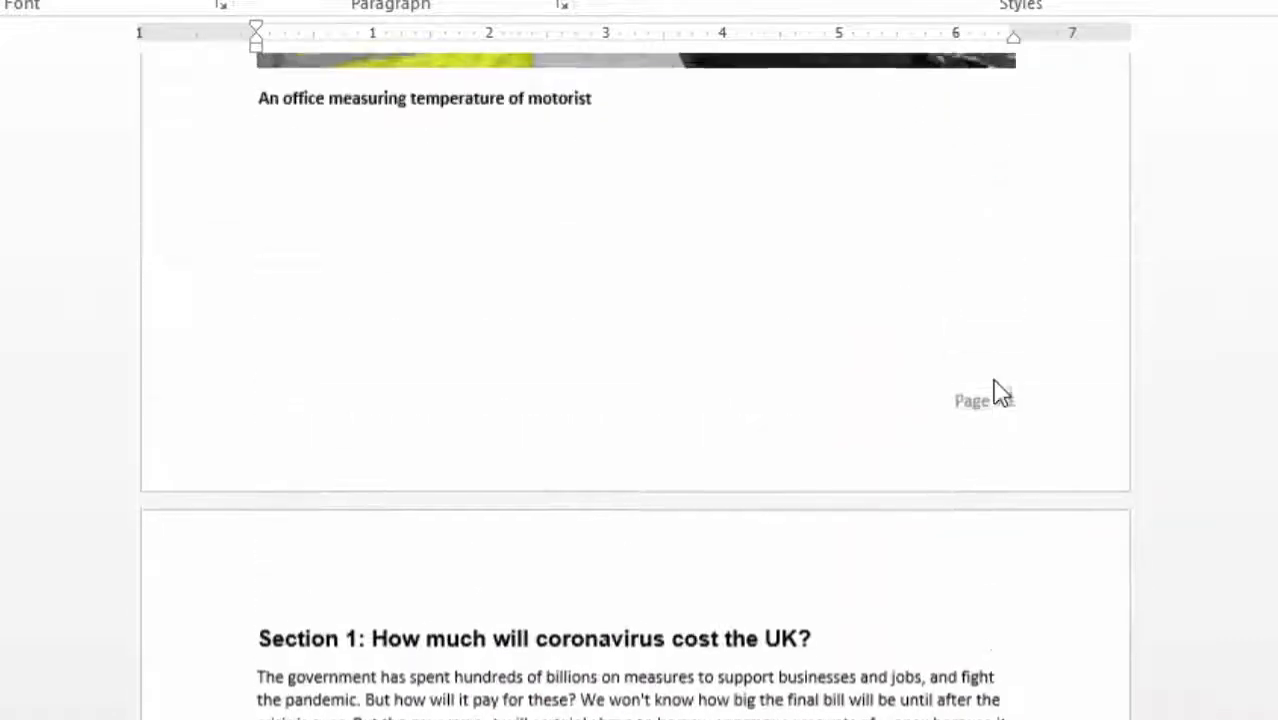
pyautogui.scroll(10, 998, 392)
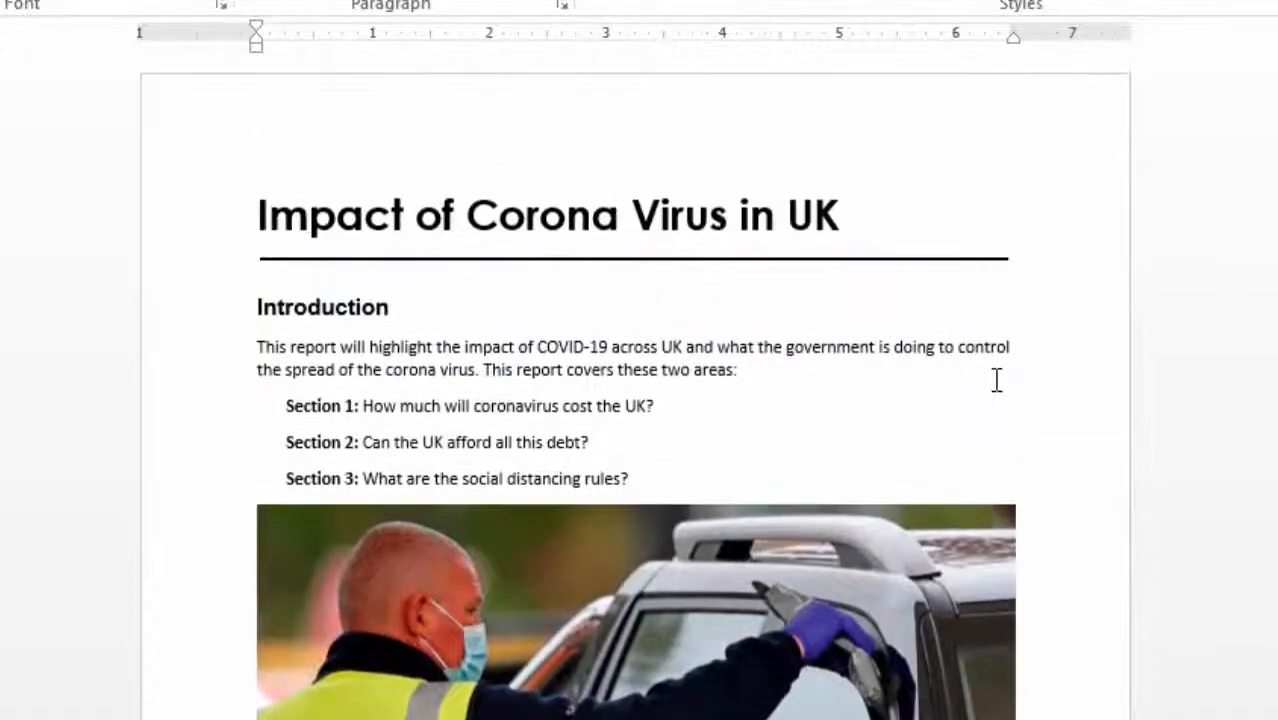
pyautogui.scroll(-8, 997, 380)
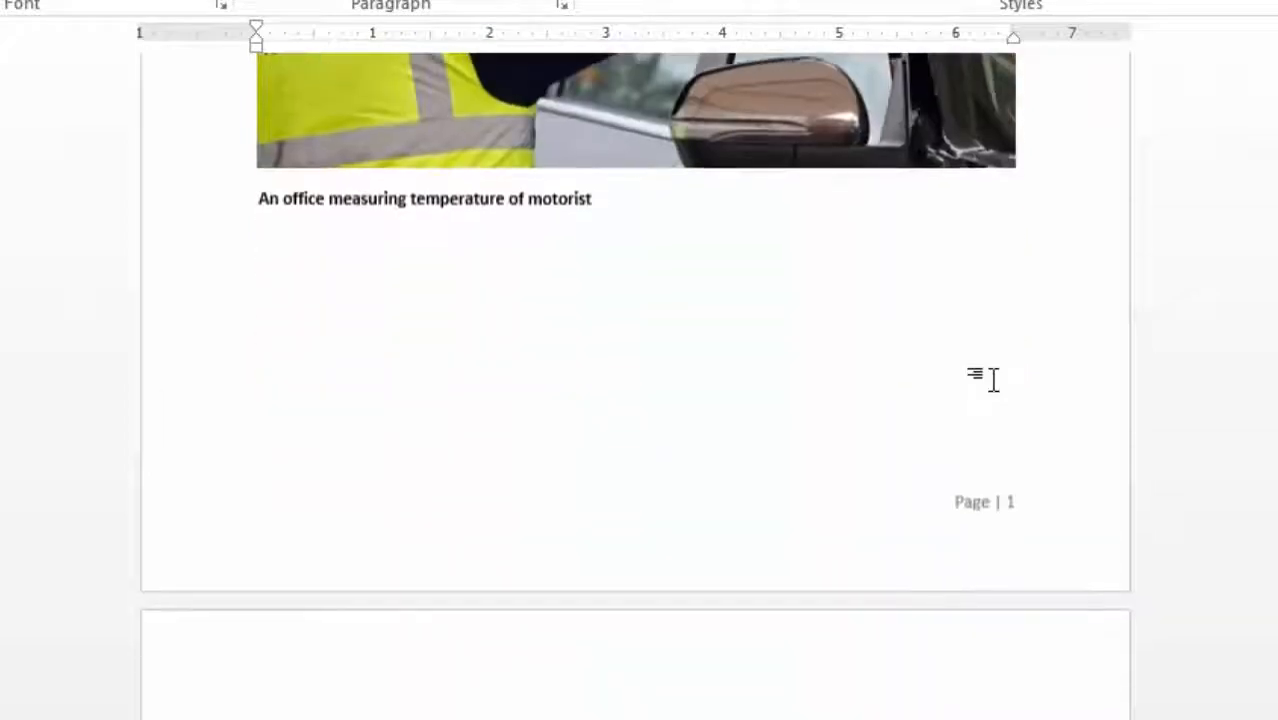
pyautogui.scroll(-4, 995, 385)
pyautogui.scroll(12, 995, 380)
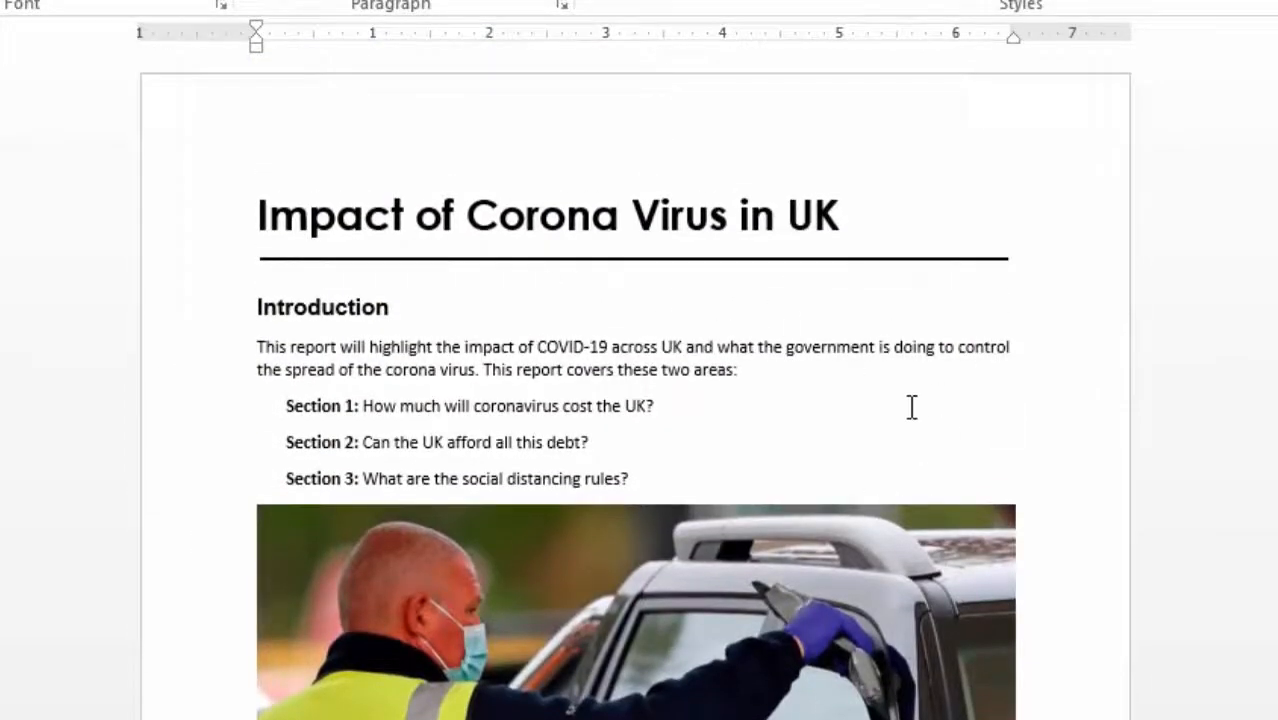
# Review the finished report from the title page through Section 3 and back, examining page layouts, pictures, captions and footers.
pyautogui.scroll(-8, 912, 407)
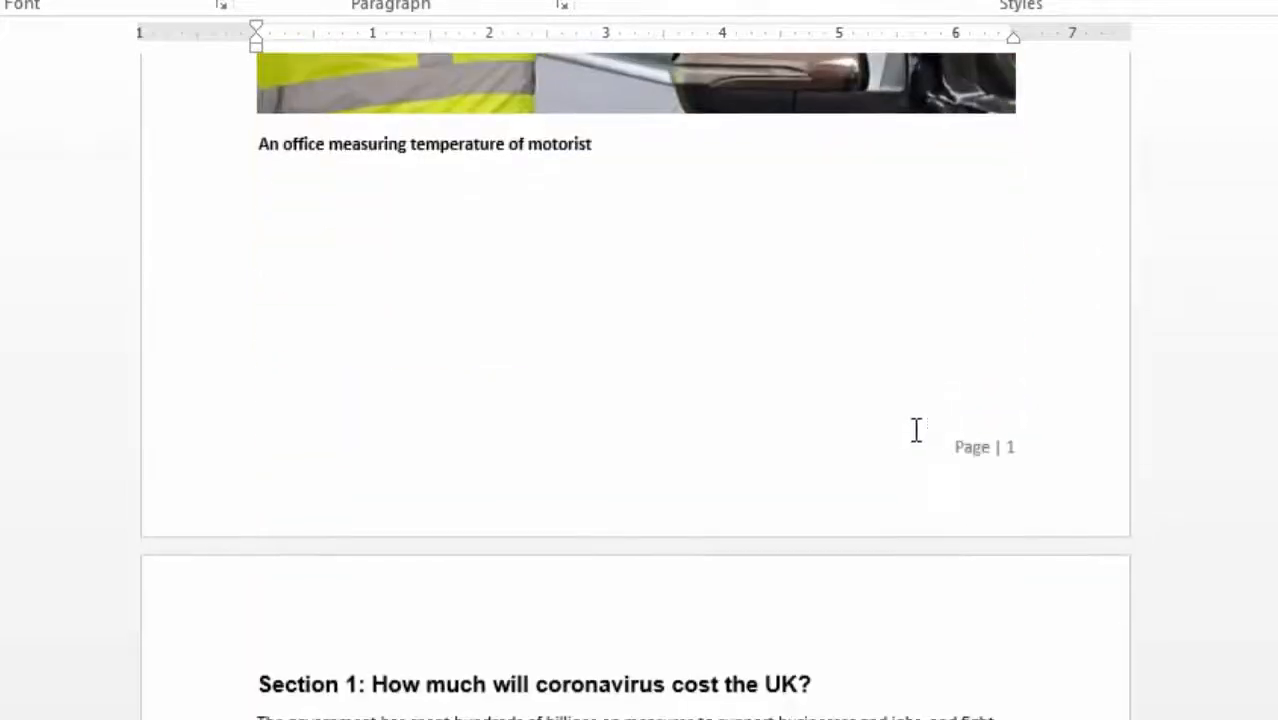
pyautogui.scroll(-12, 905, 345)
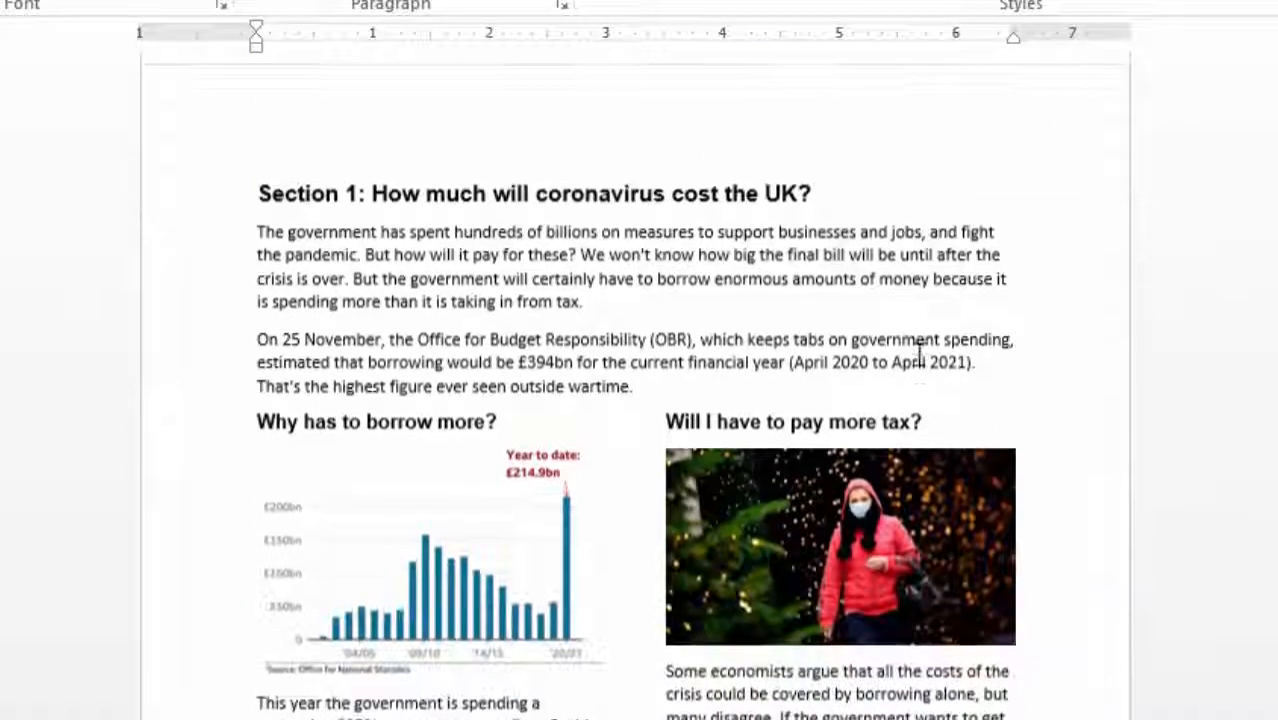
pyautogui.scroll(-10, 922, 364)
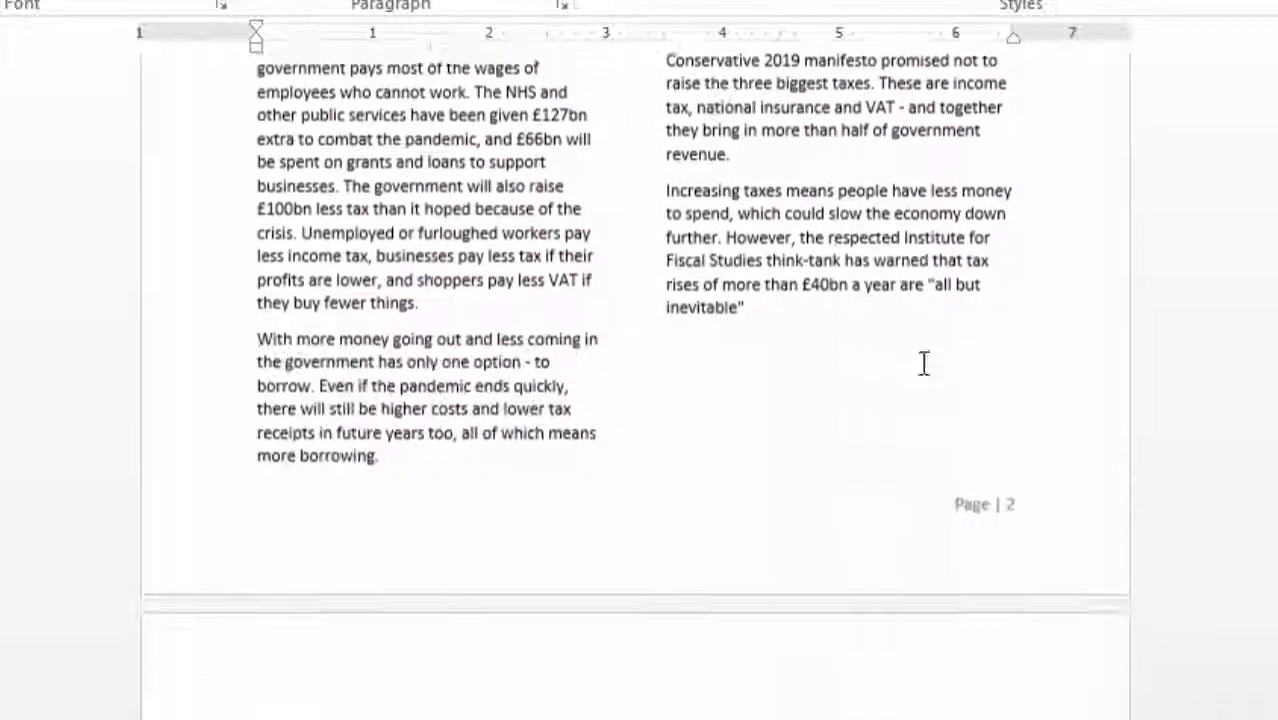
pyautogui.scroll(-9, 951, 489)
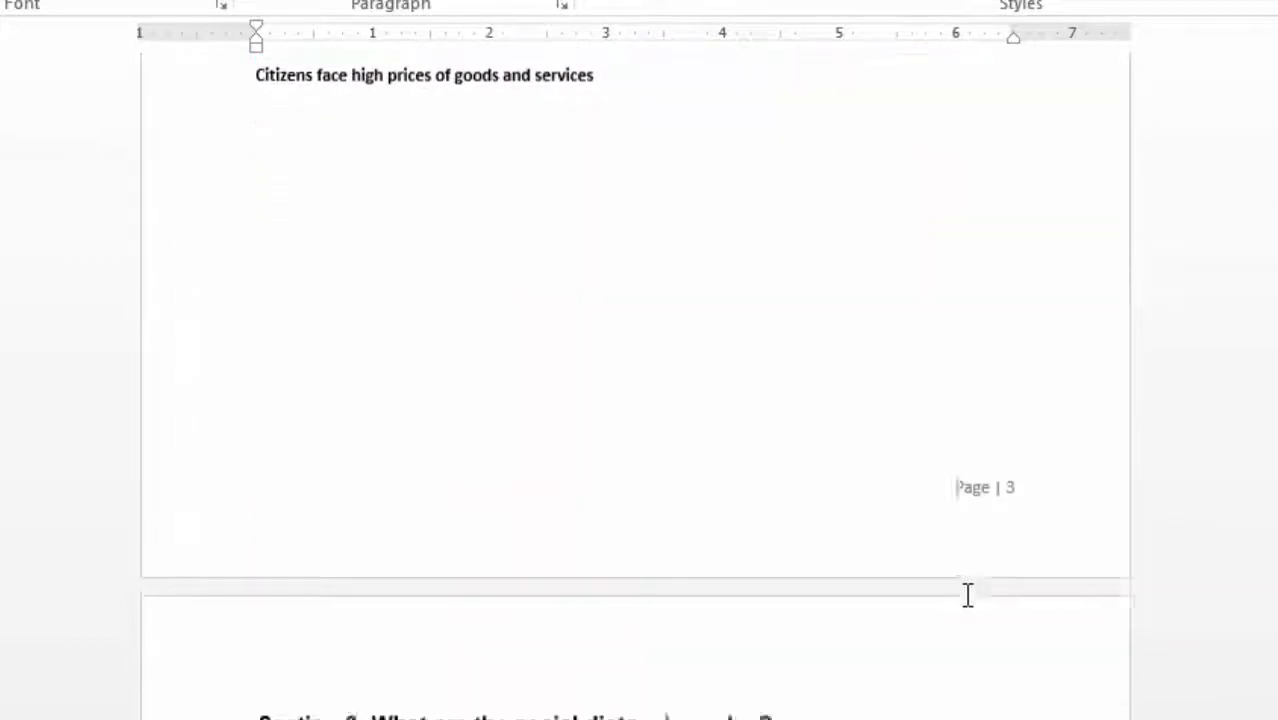
pyautogui.scroll(-9, 967, 588)
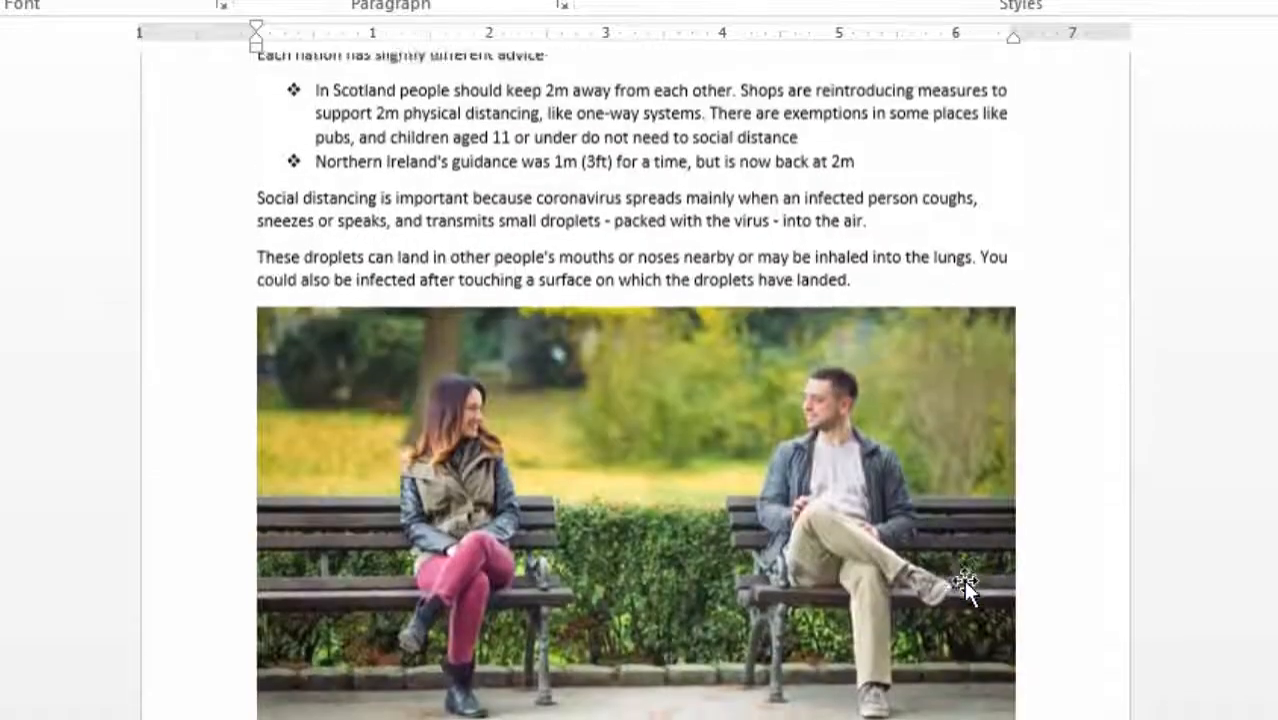
pyautogui.scroll(-4, 965, 585)
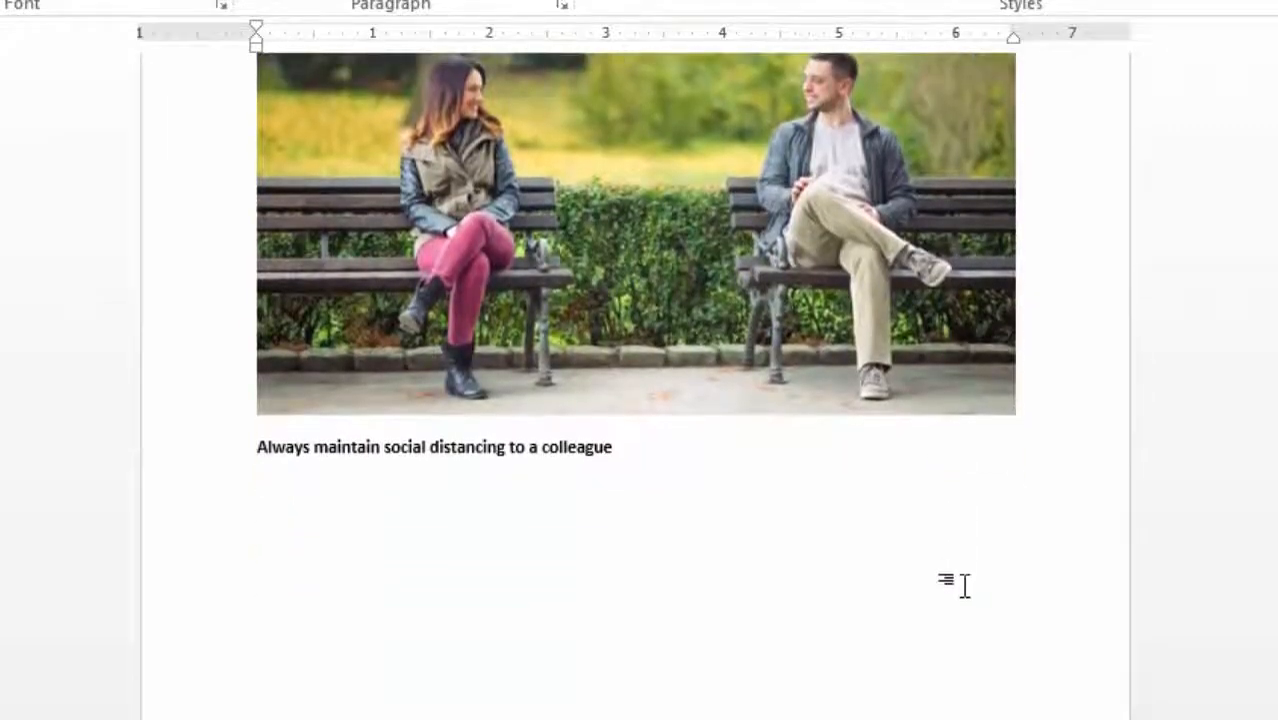
pyautogui.scroll(12, 965, 560)
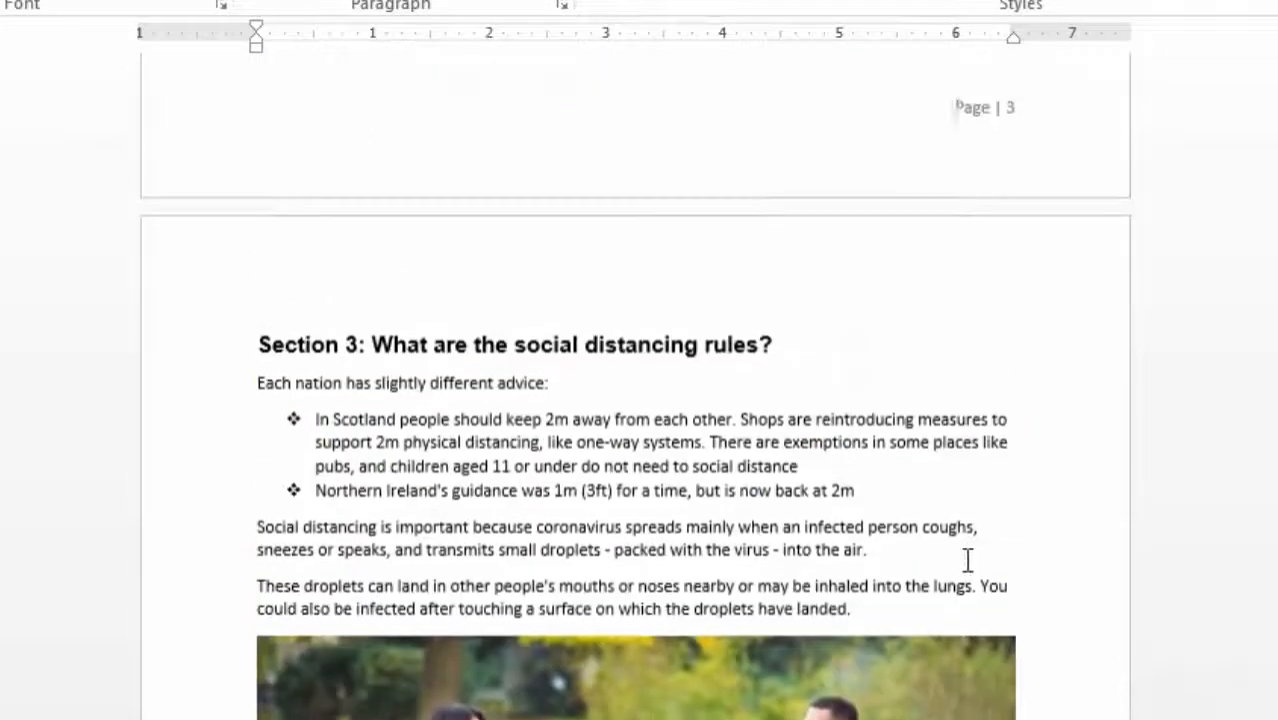
pyautogui.scroll(15, 967, 560)
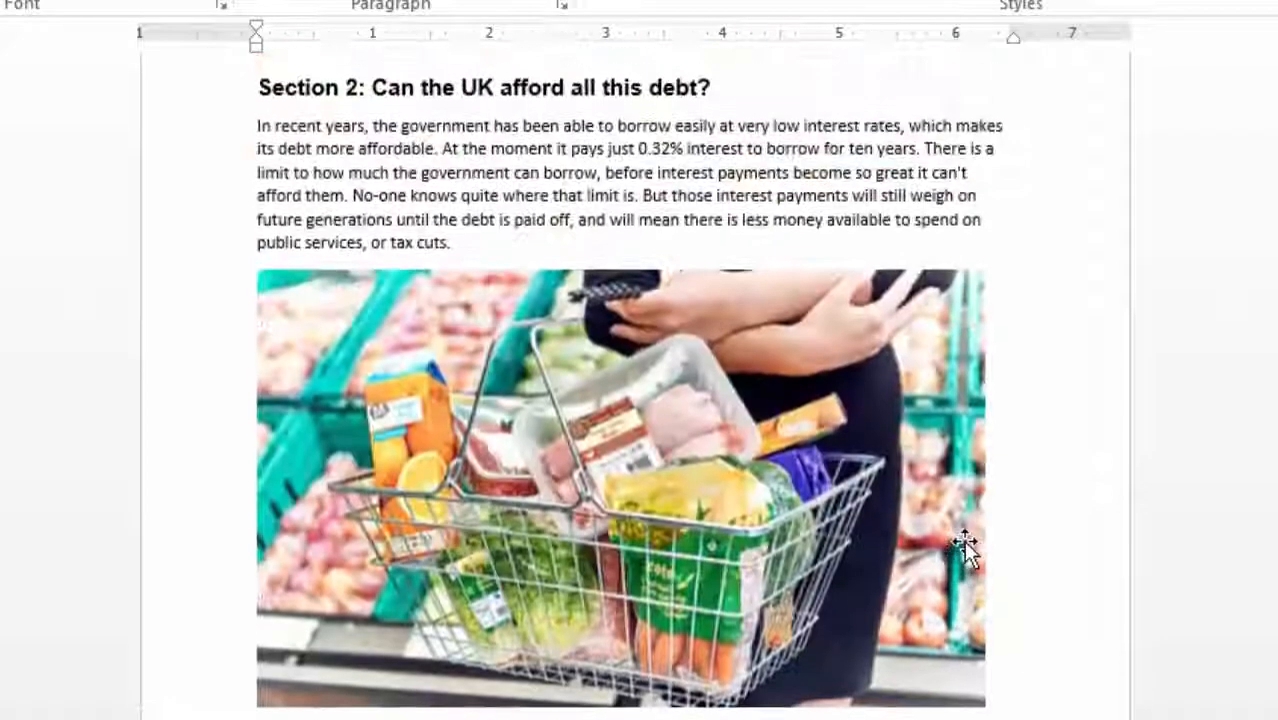
pyautogui.scroll(15, 979, 542)
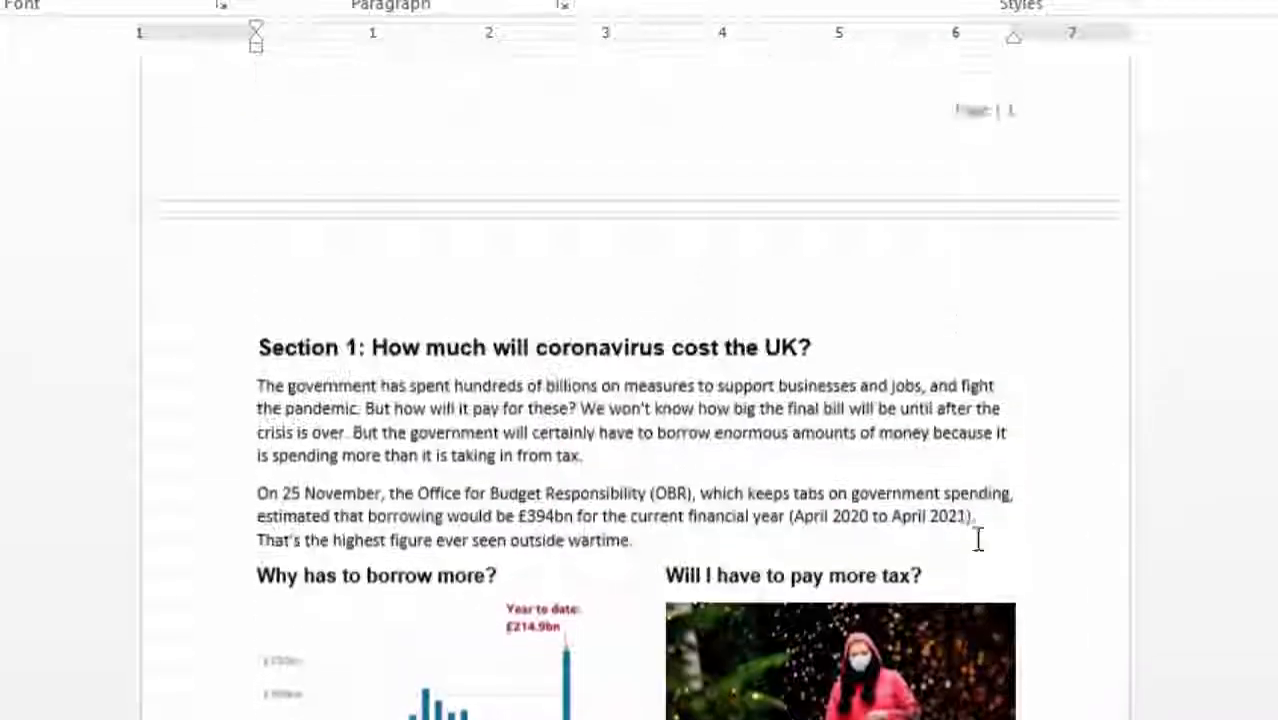
pyautogui.scroll(12, 978, 539)
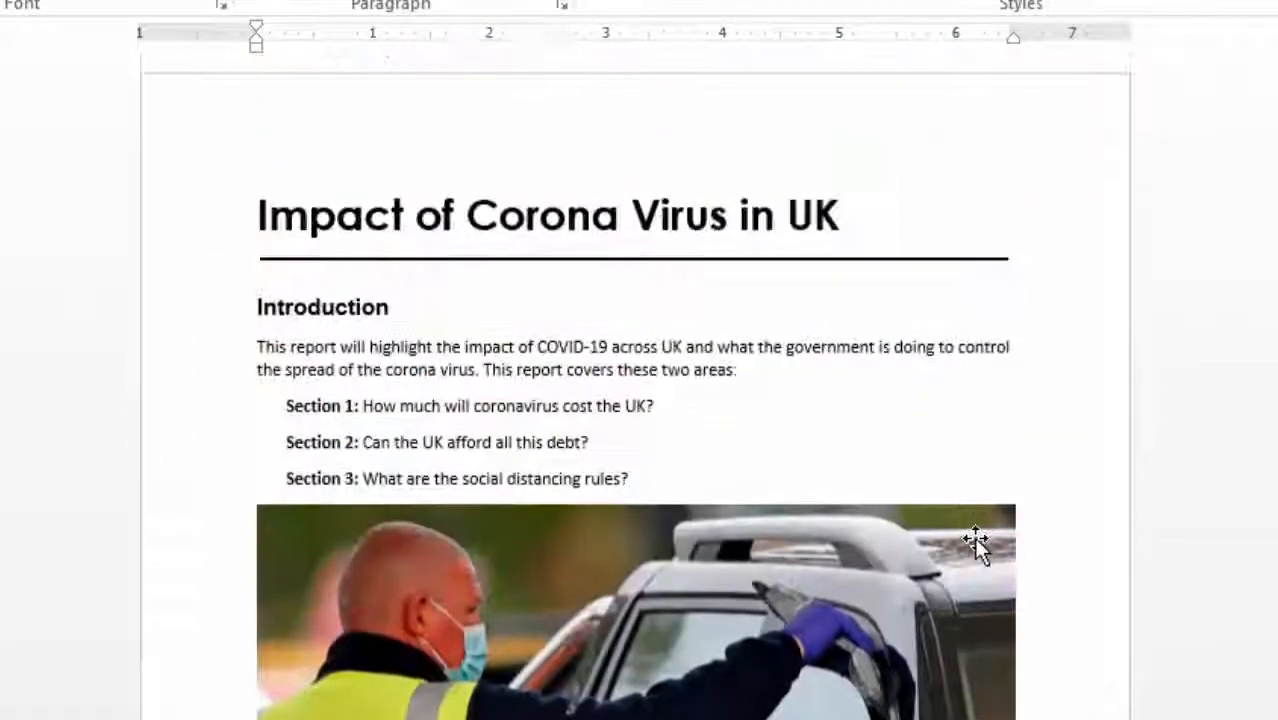
pyautogui.scroll(-2, 973, 537)
pyautogui.scroll(2, 973, 537)
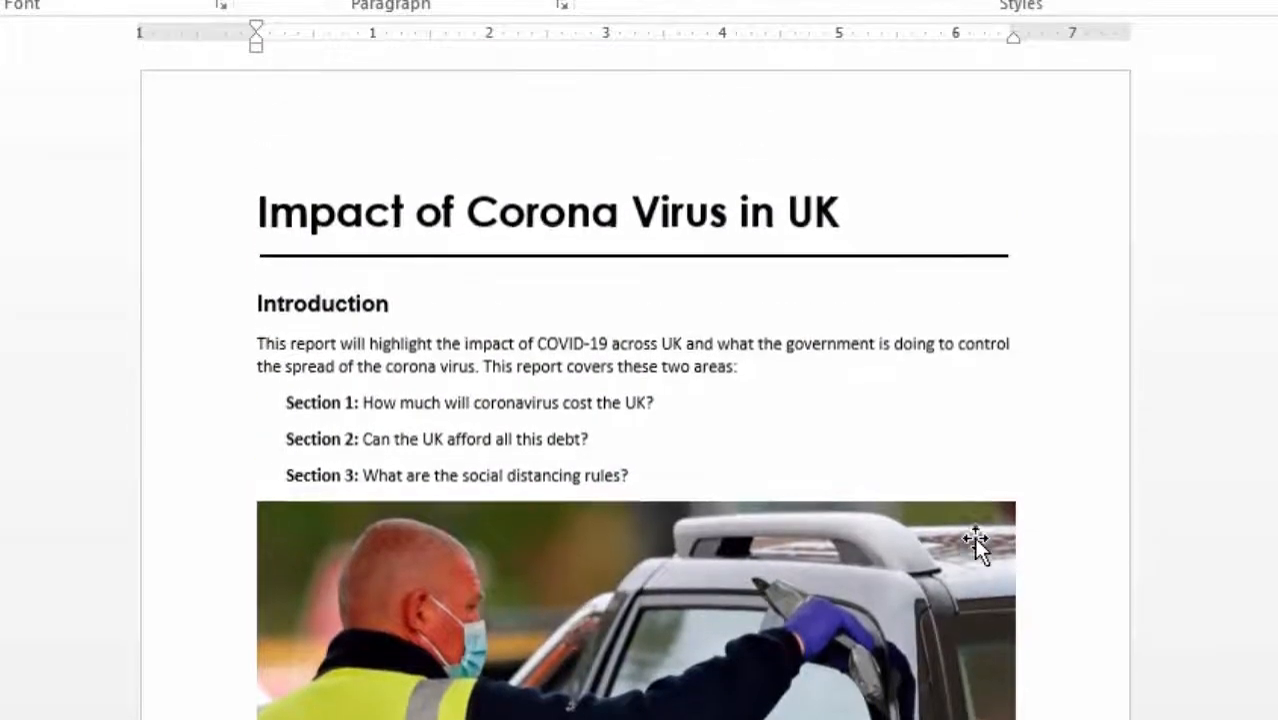